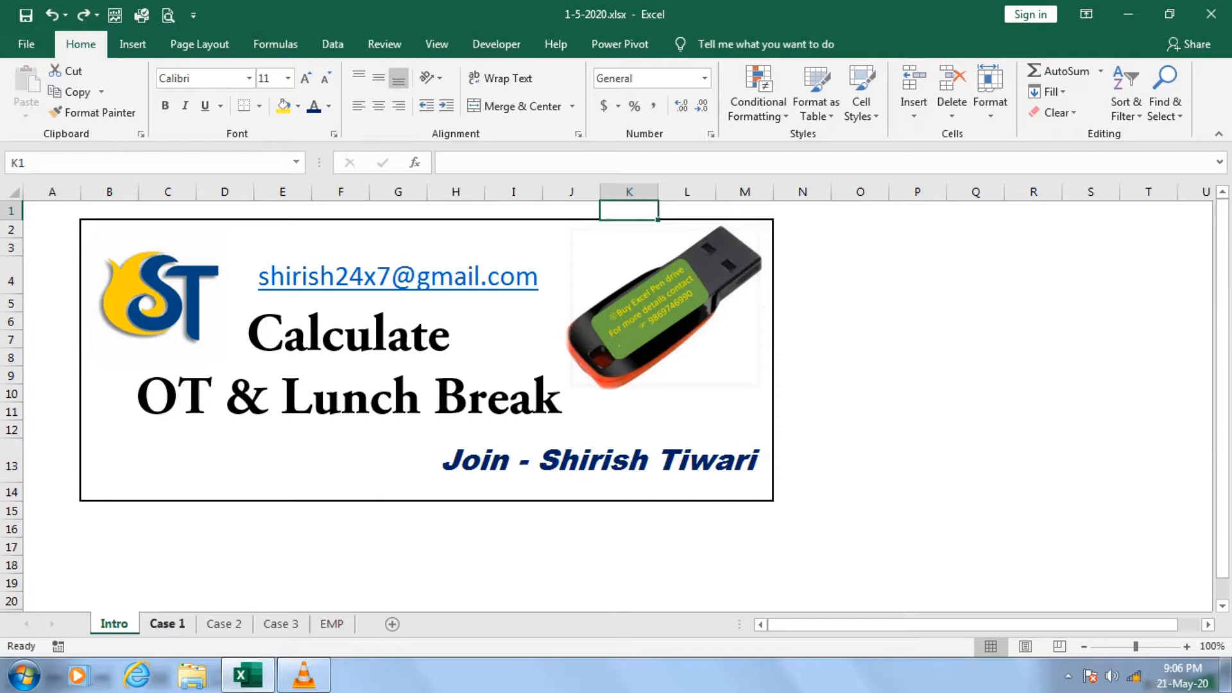
Open the Case 1 sheet and examine the date, day, in time, lunch break, out time, OT Hours and standard hours cells.
left_click(166, 624)
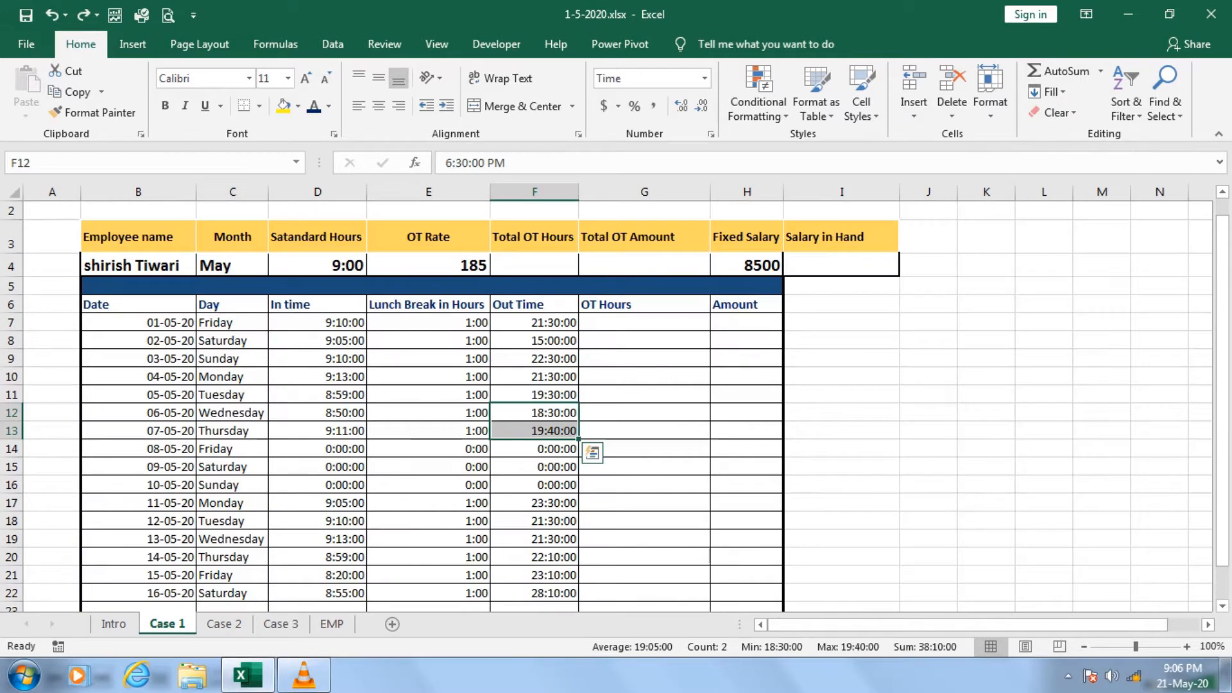
left_click_drag(138, 304, 138, 449)
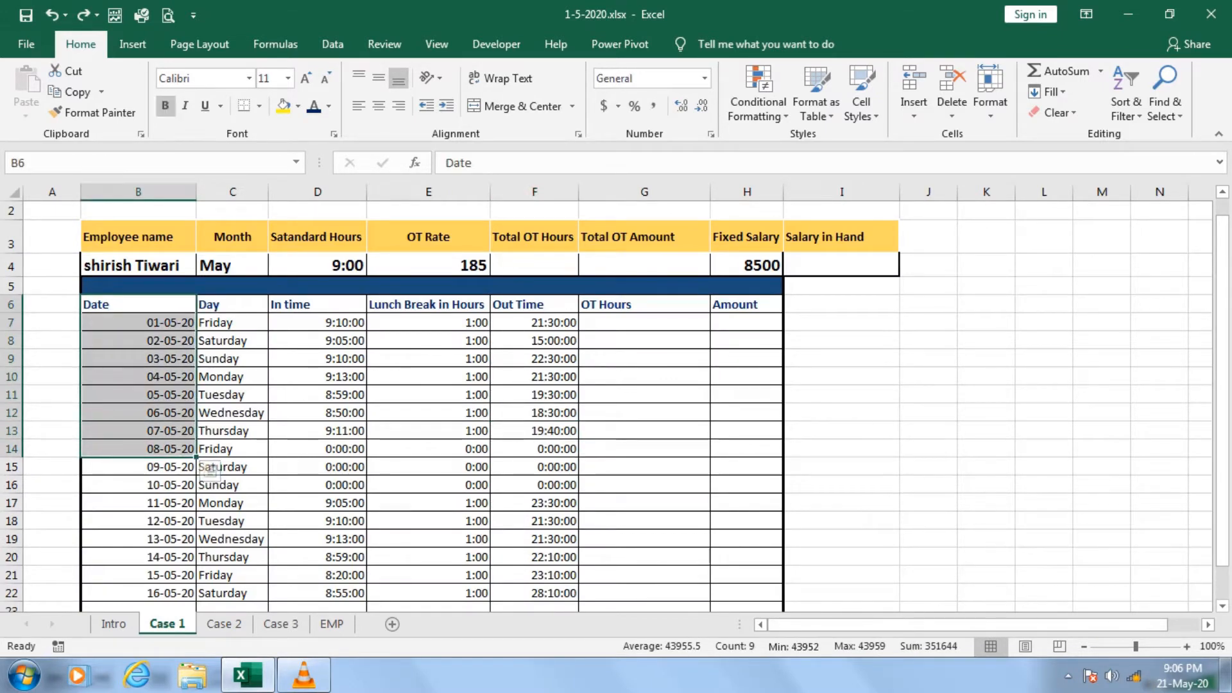
left_click_drag(232, 304, 232, 430)
left_click_drag(317, 304, 317, 394)
left_click_drag(427, 304, 427, 394)
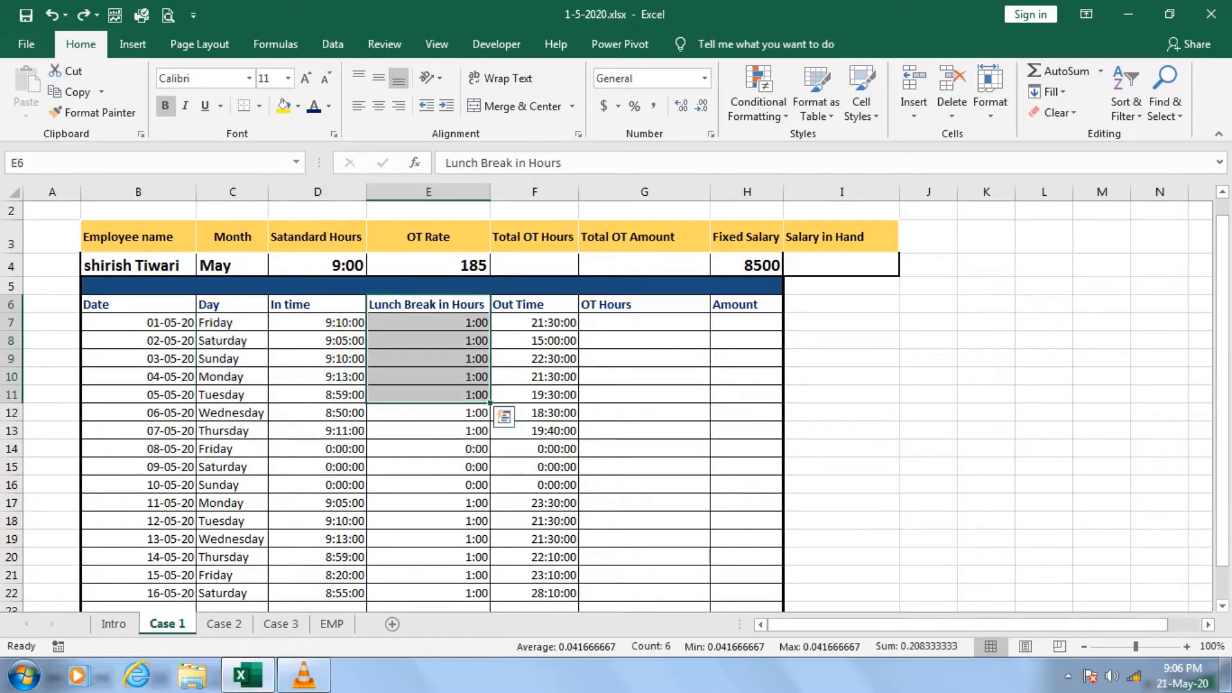
left_click_drag(535, 322, 534, 394)
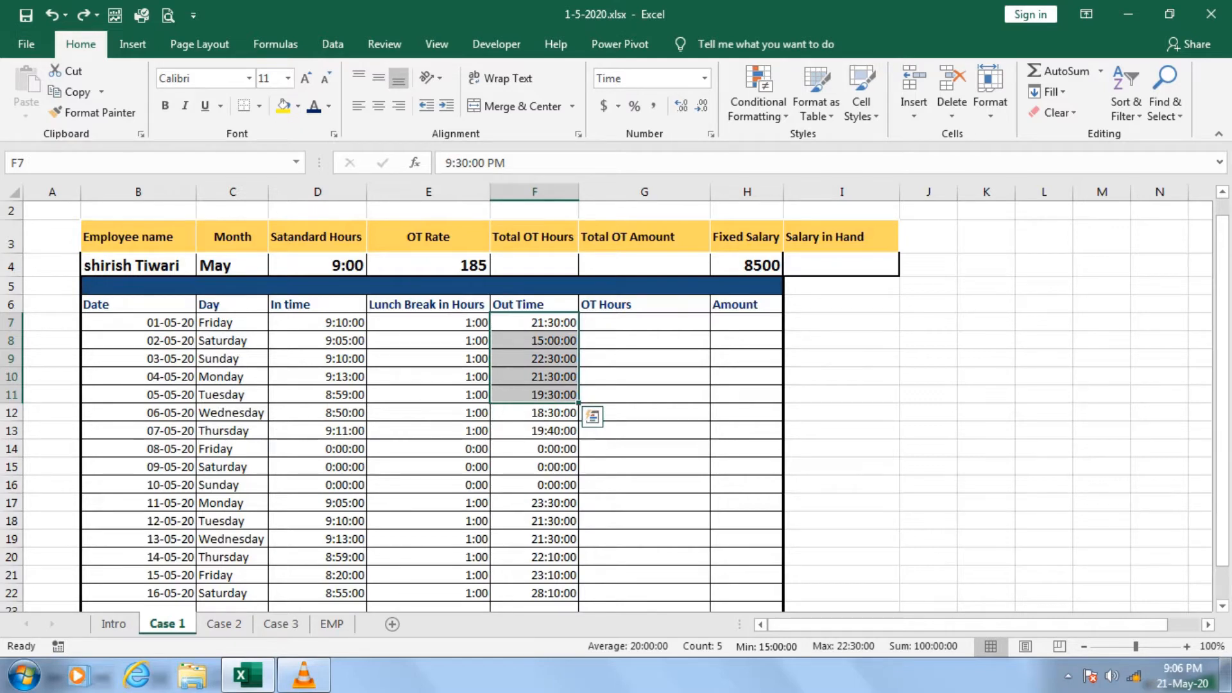
left_click(644, 322)
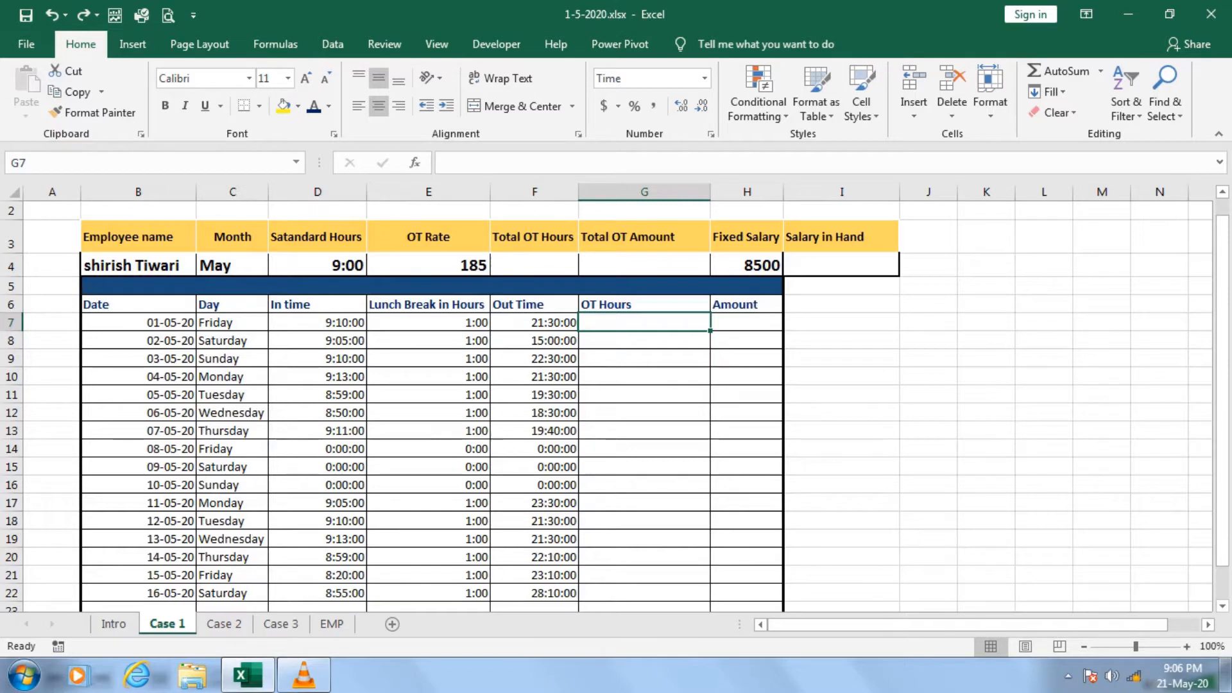
left_click(317, 265)
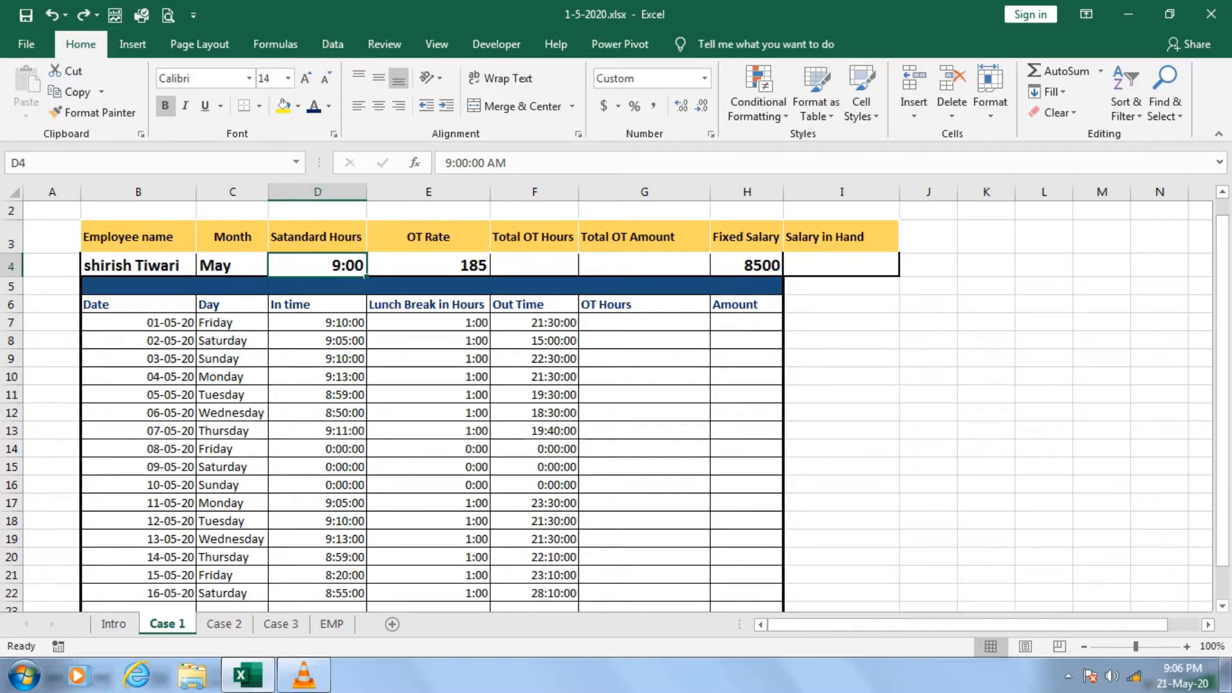
Start an IF formula in cell G7 whose logical test begins with the hours worked, (F7-D7-E7).
left_click(644, 323)
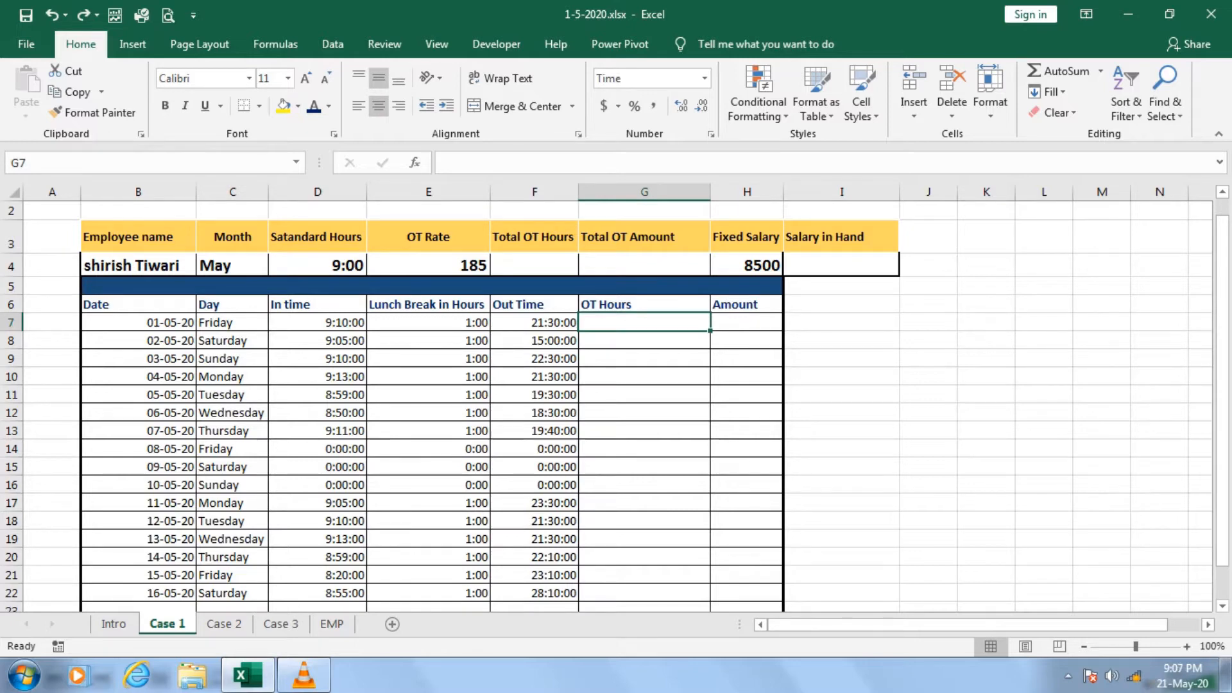
type("=if")
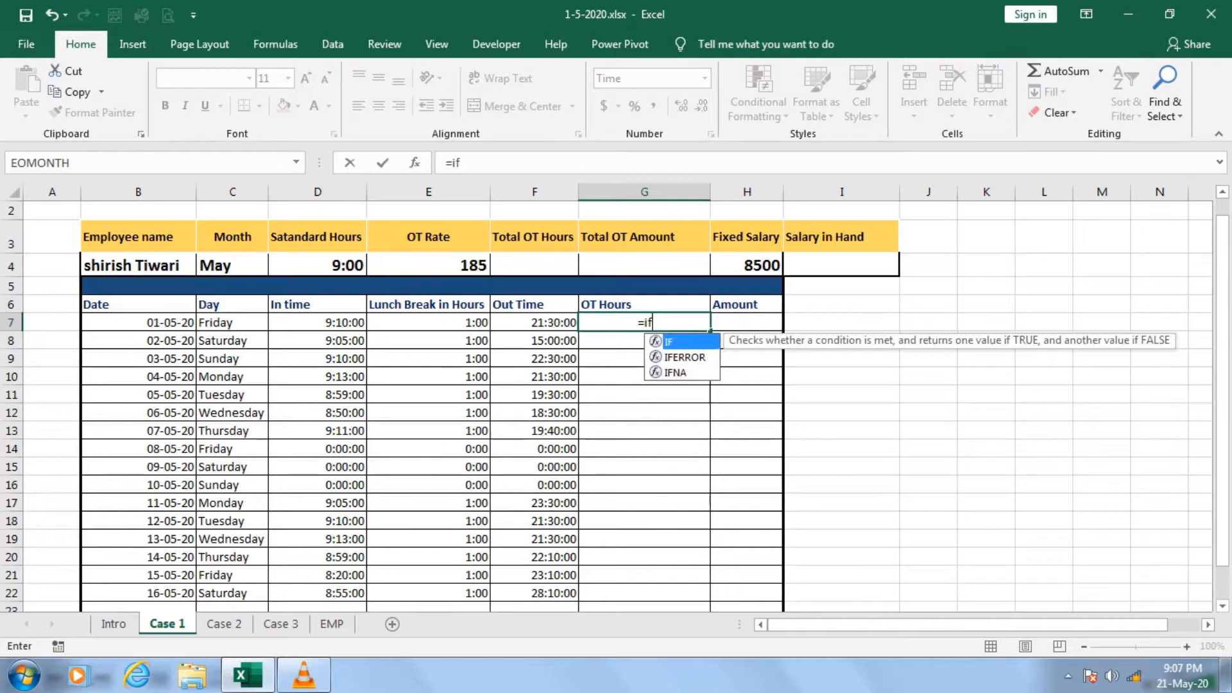
key("Tab")
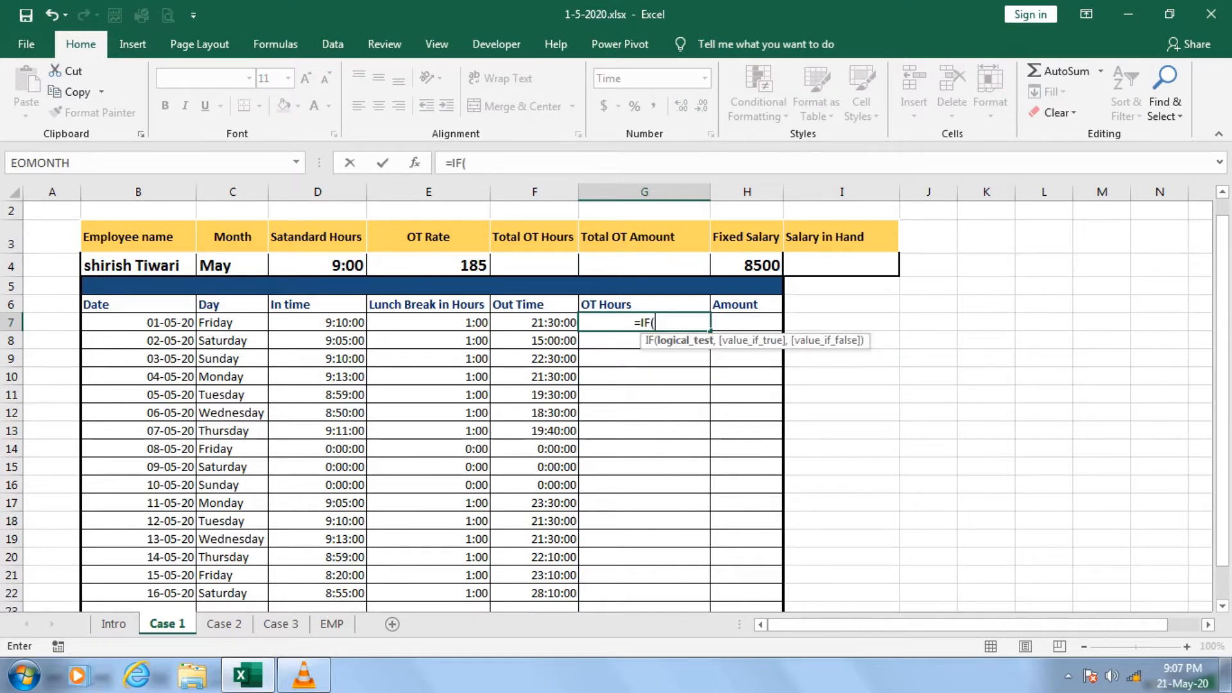
type("(")
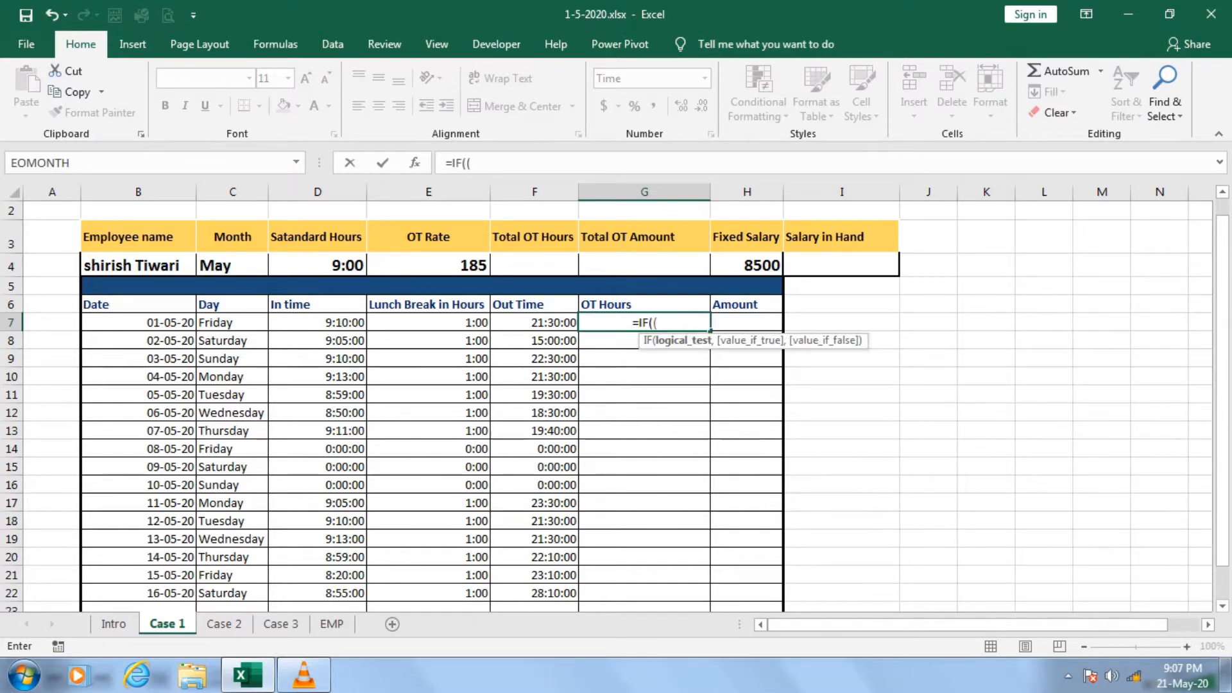
key("Left")
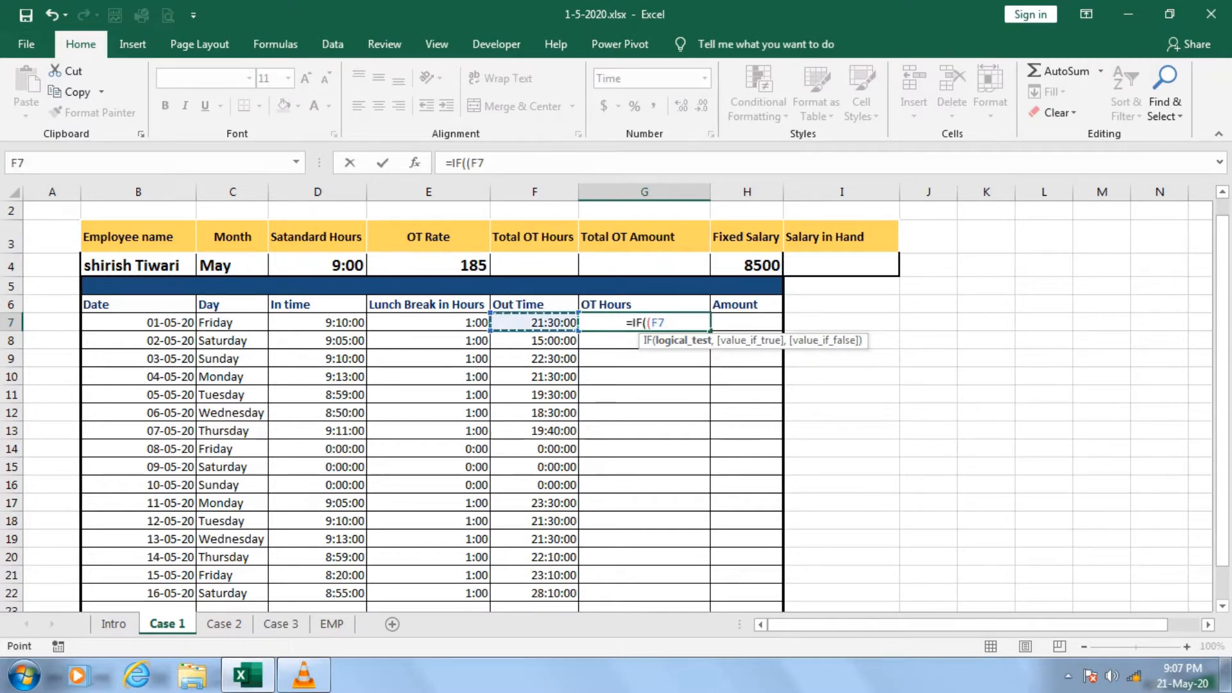
type("-")
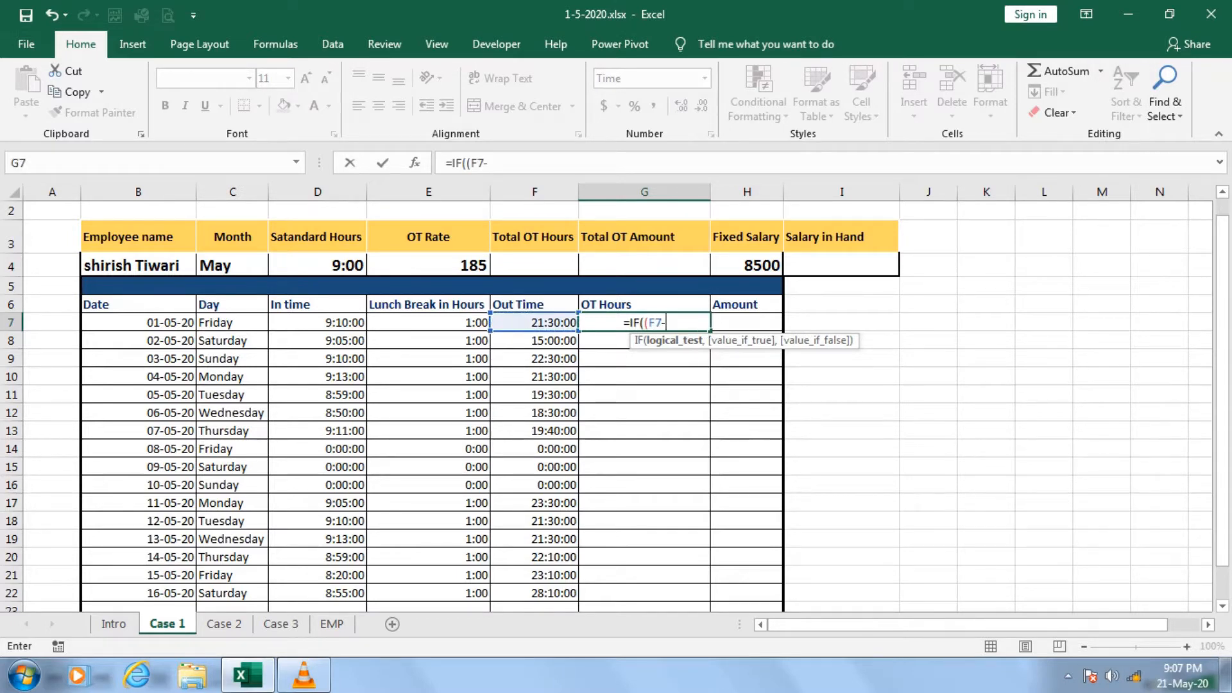
key("Left")
key("Left")
key("Left")
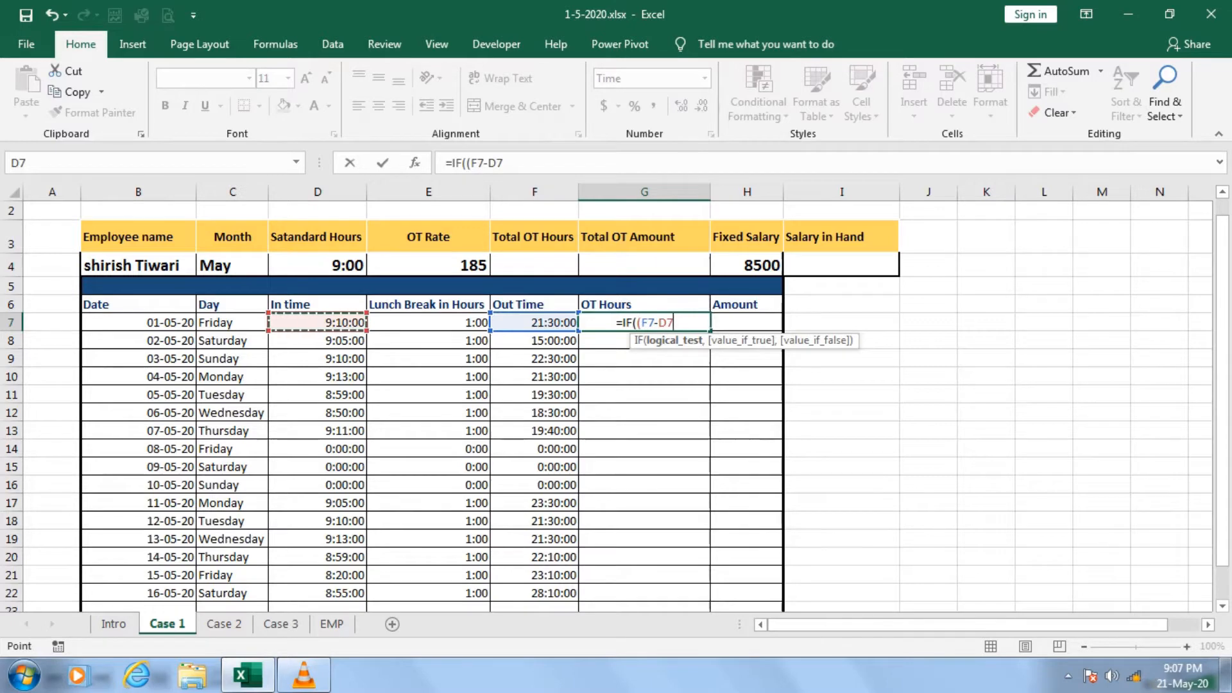
type("-")
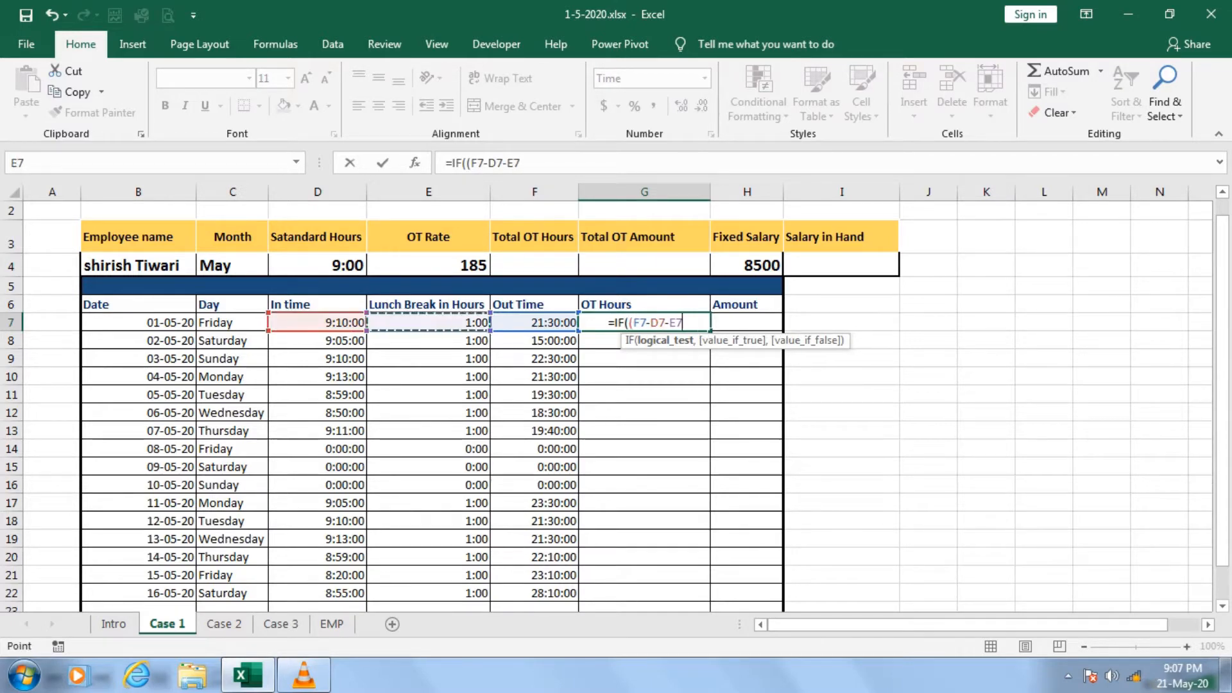
key("Left")
key("Left")
type(")")
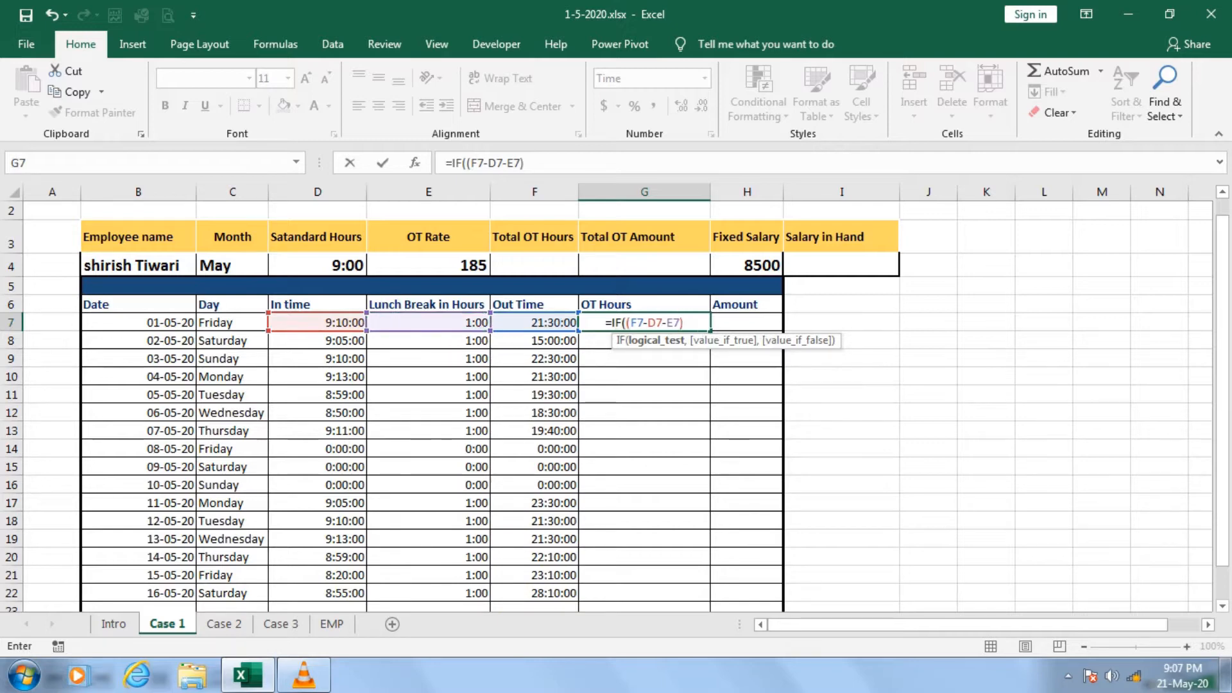
type(">")
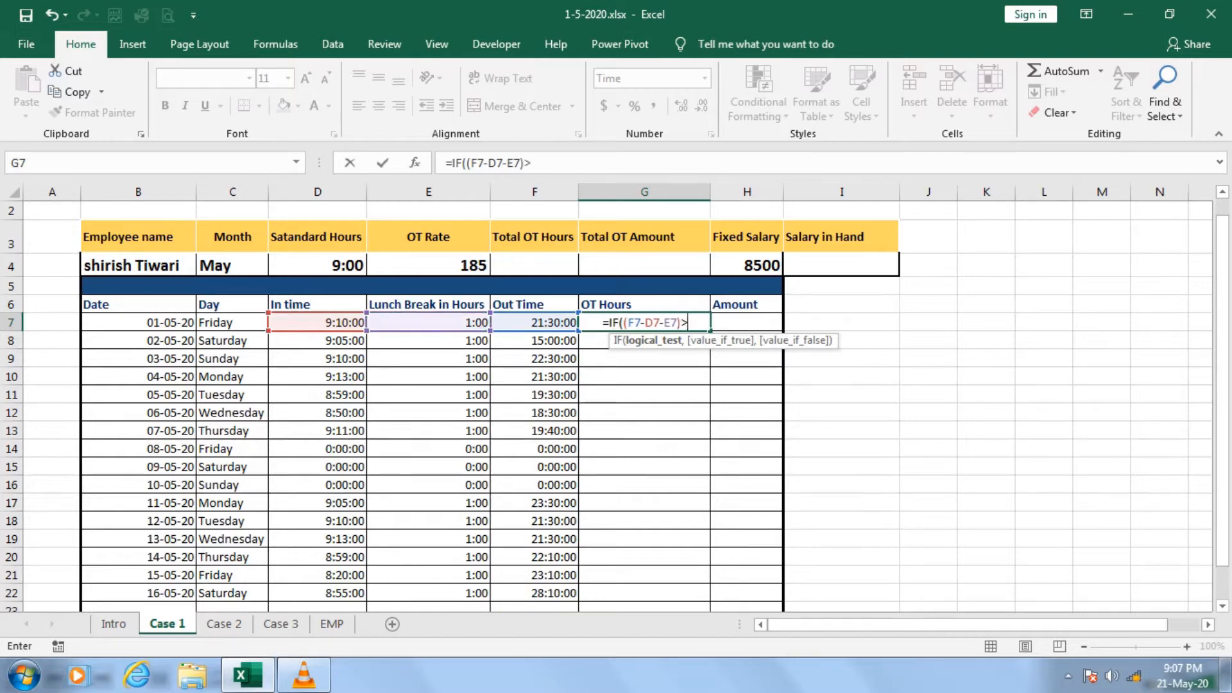
Complete the IF test by checking whether the worked hours are greater than the standard hours, as absolute reference $D$4.
left_click(317, 265)
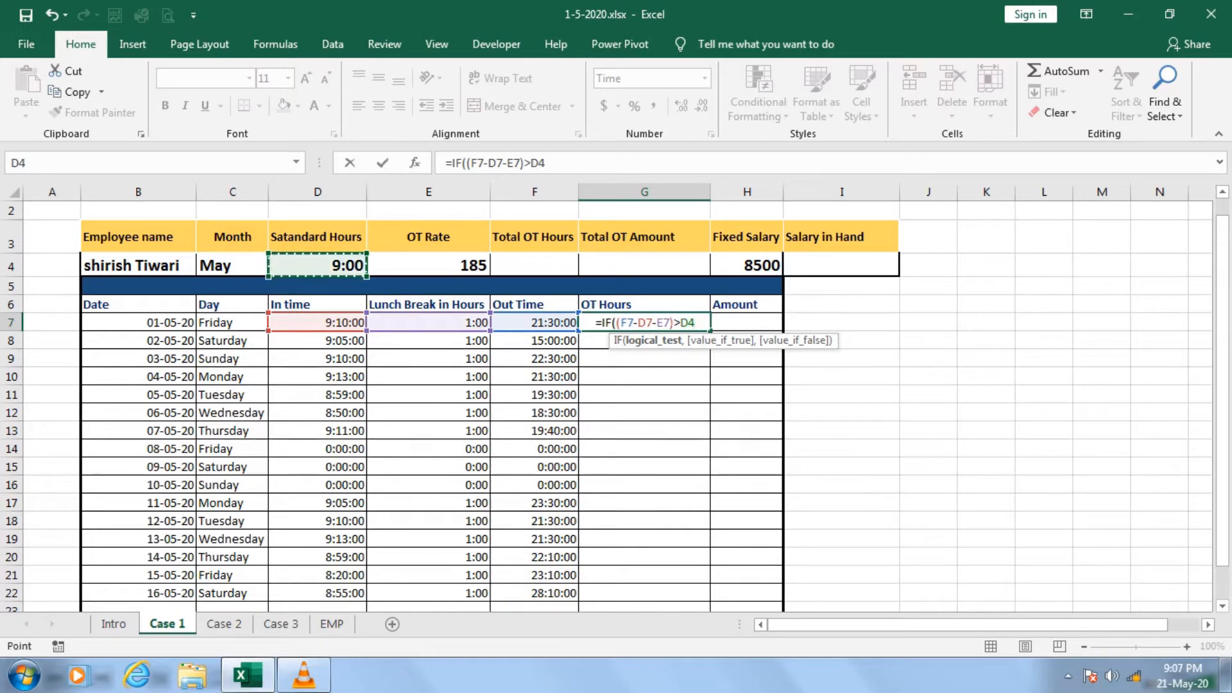
key("F4")
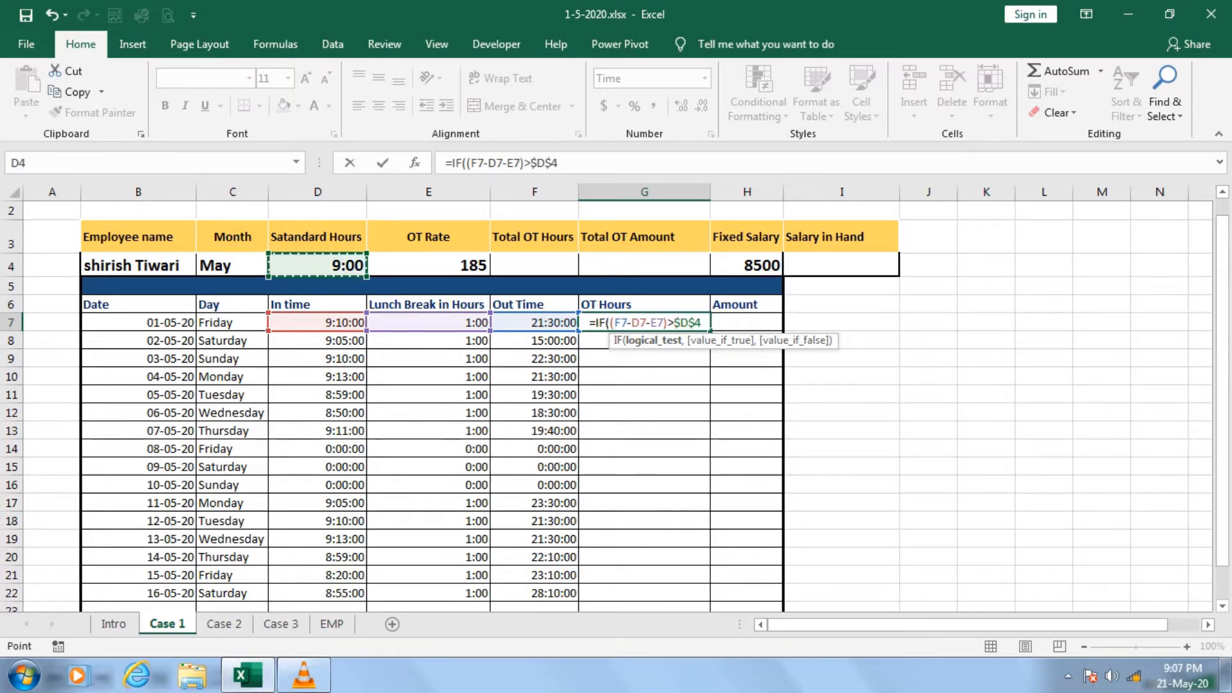
type(",")
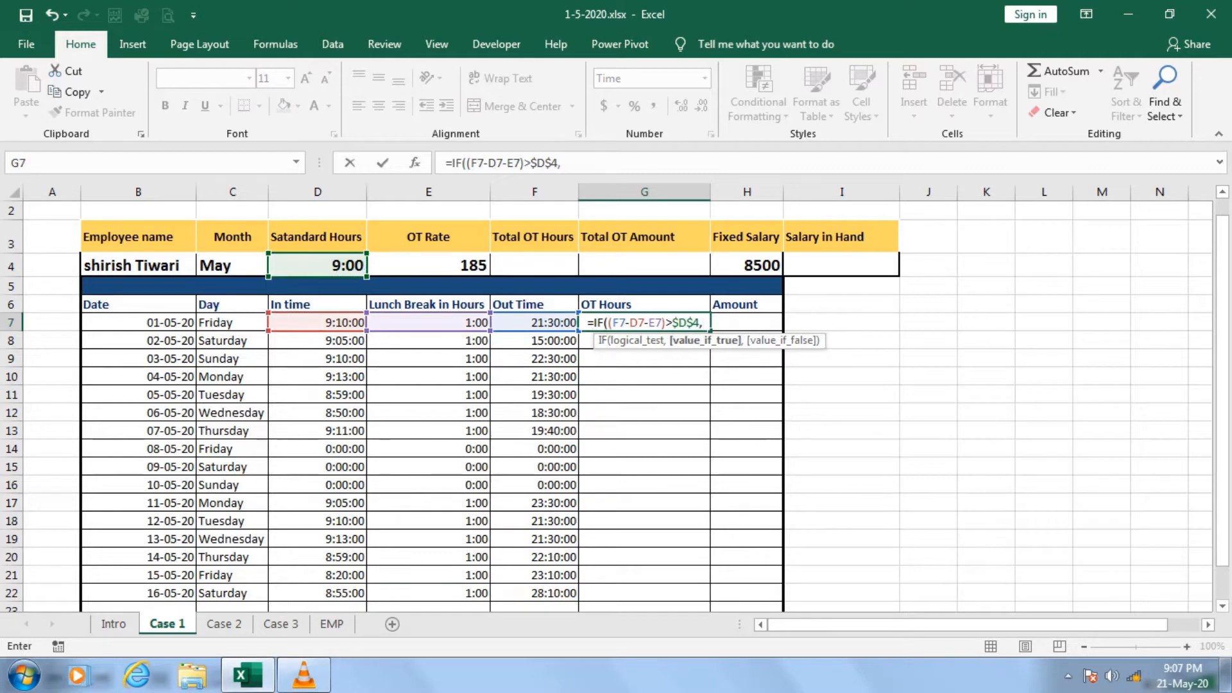
type("(")
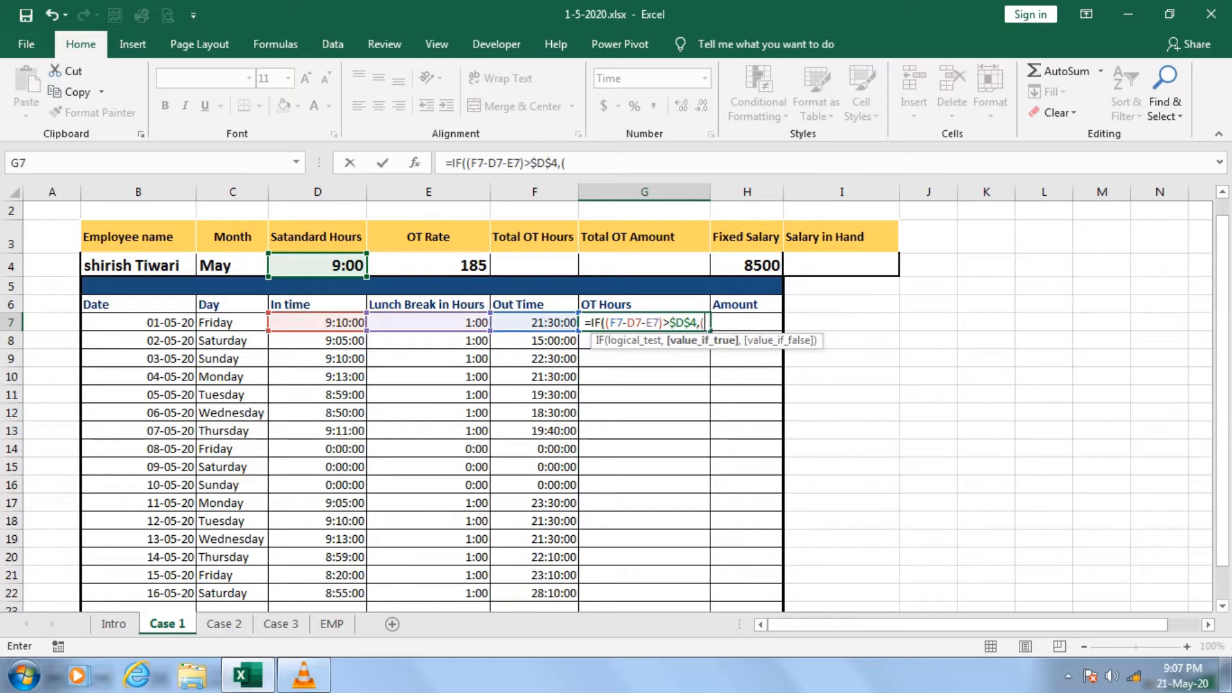
Begin the formula's value-if-true argument with out time minus lunch break minus in time, (F7-E7-D7).
key("Left")
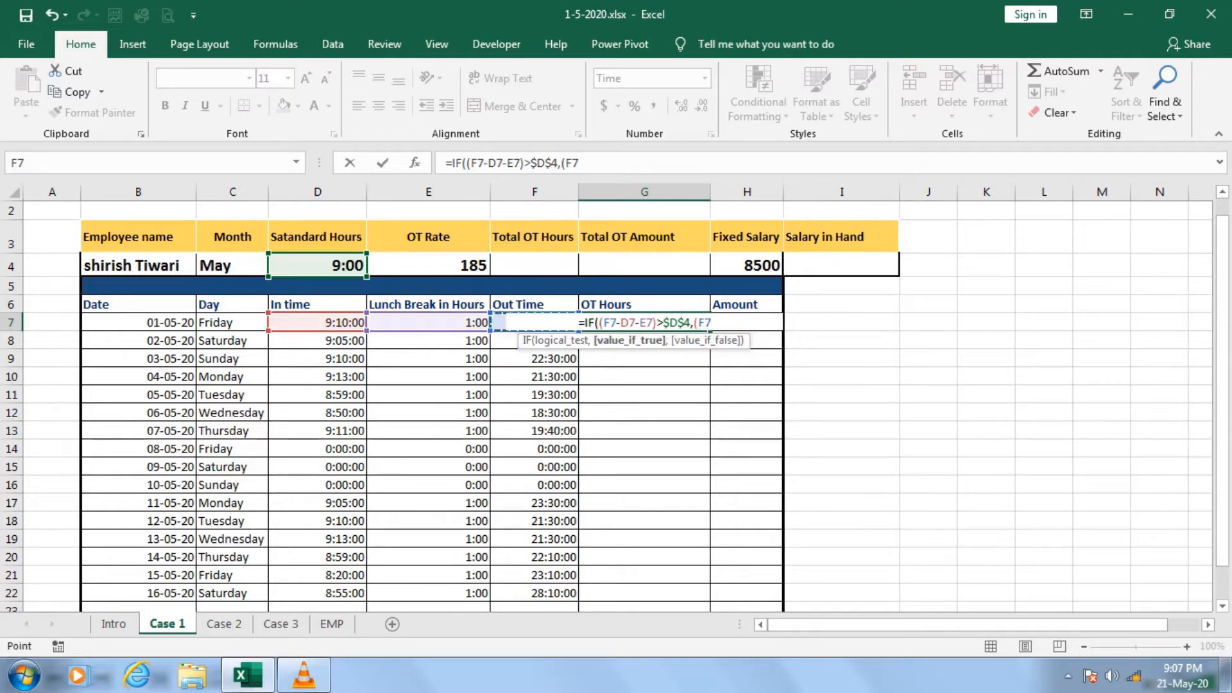
type("-")
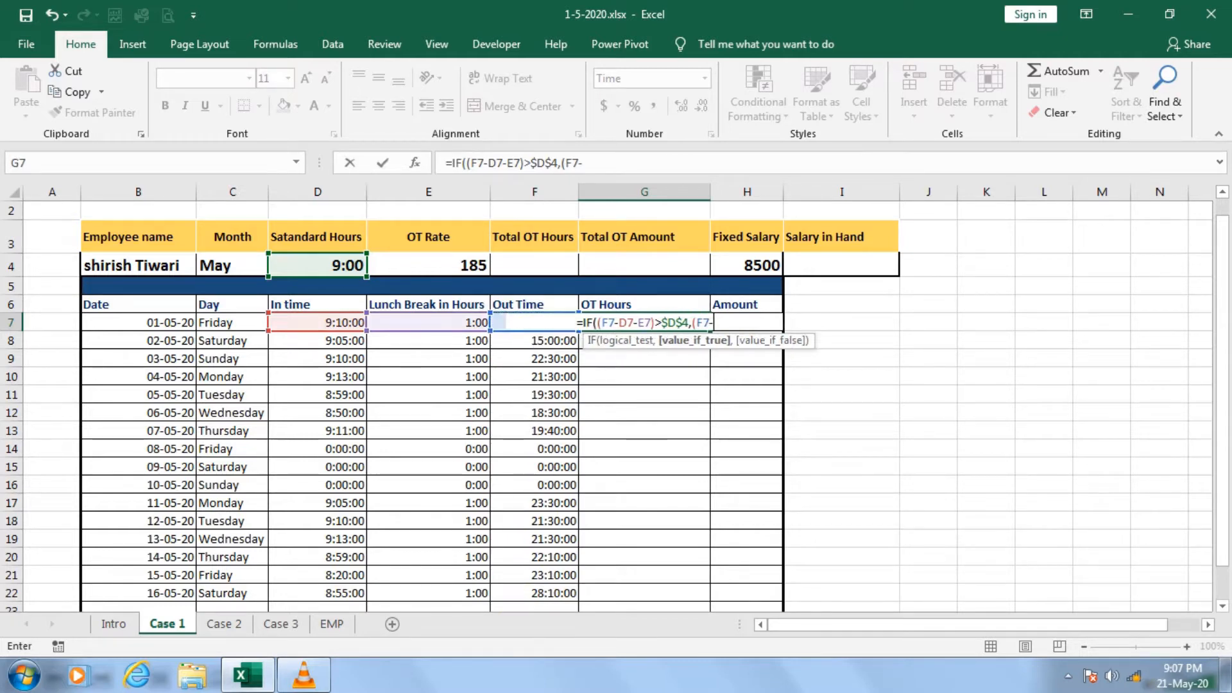
key("Left")
key("Left")
type("-")
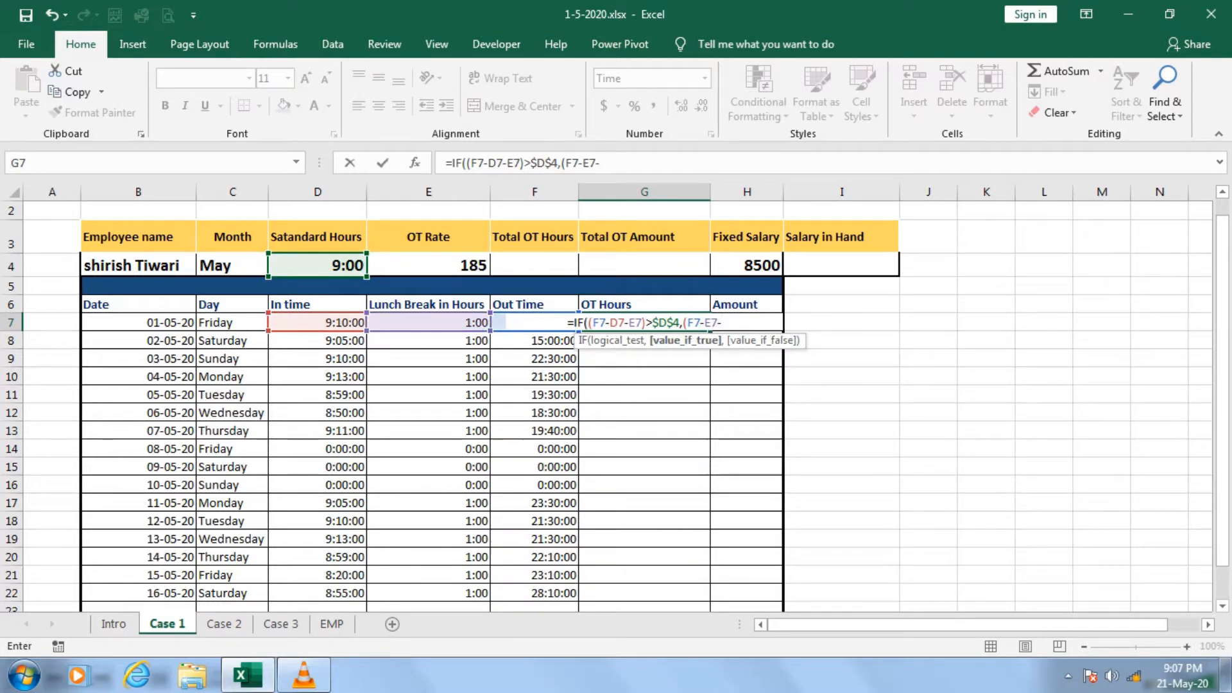
key("Left")
key("Left")
key("Left")
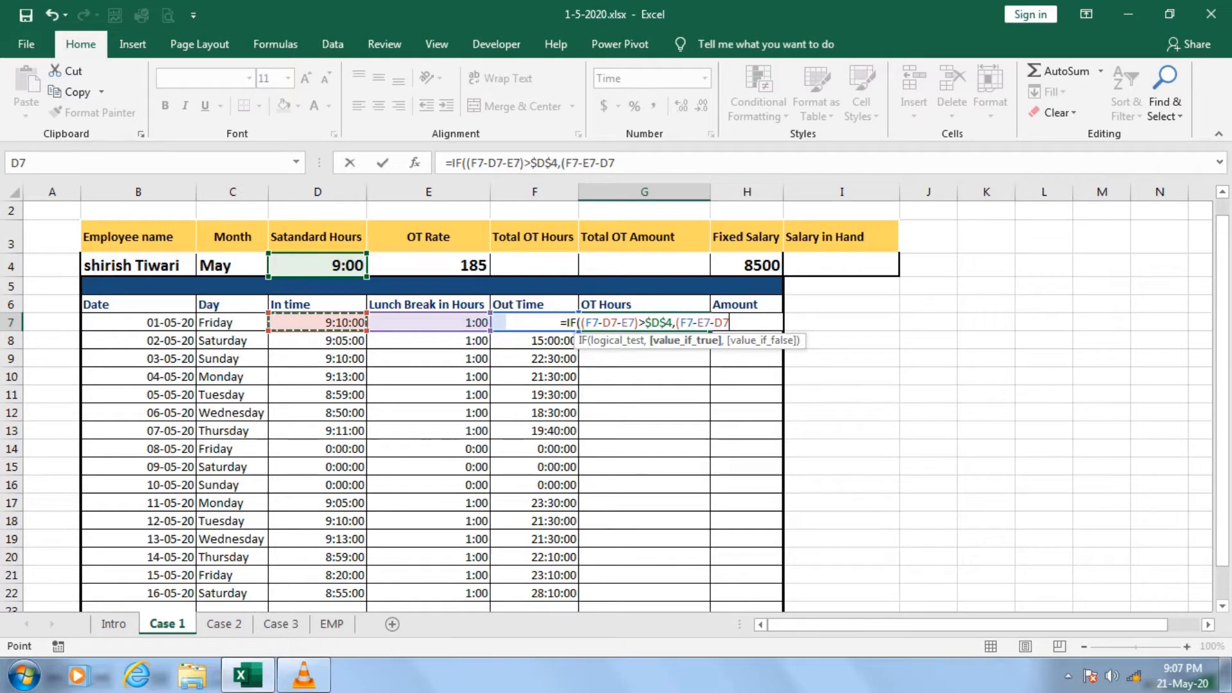
type(")")
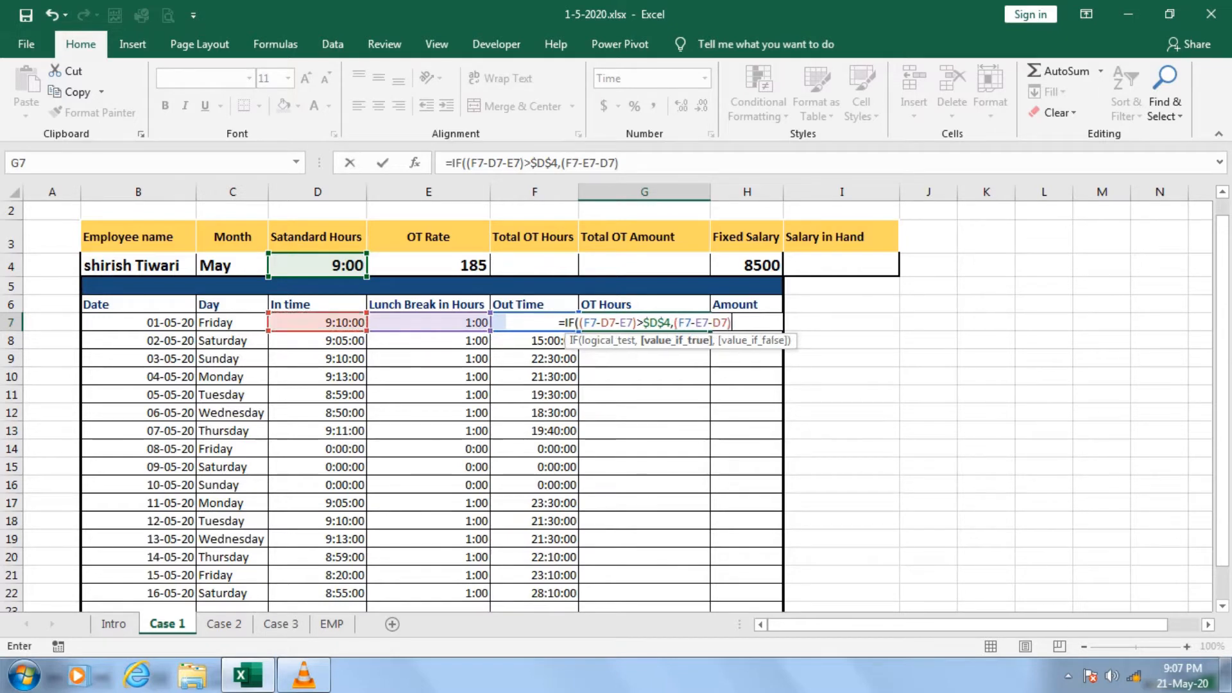
type("-")
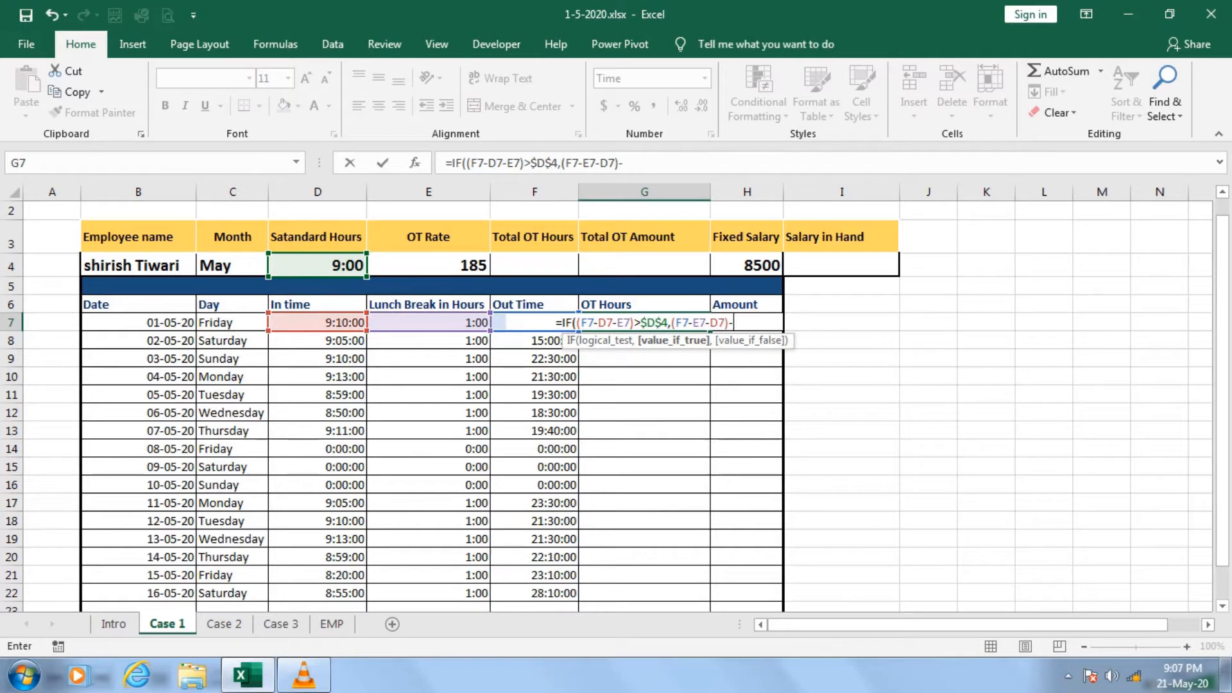
Subtract the standard hours from the value-if-true expression using the absolute reference $D$4.
left_click(318, 265)
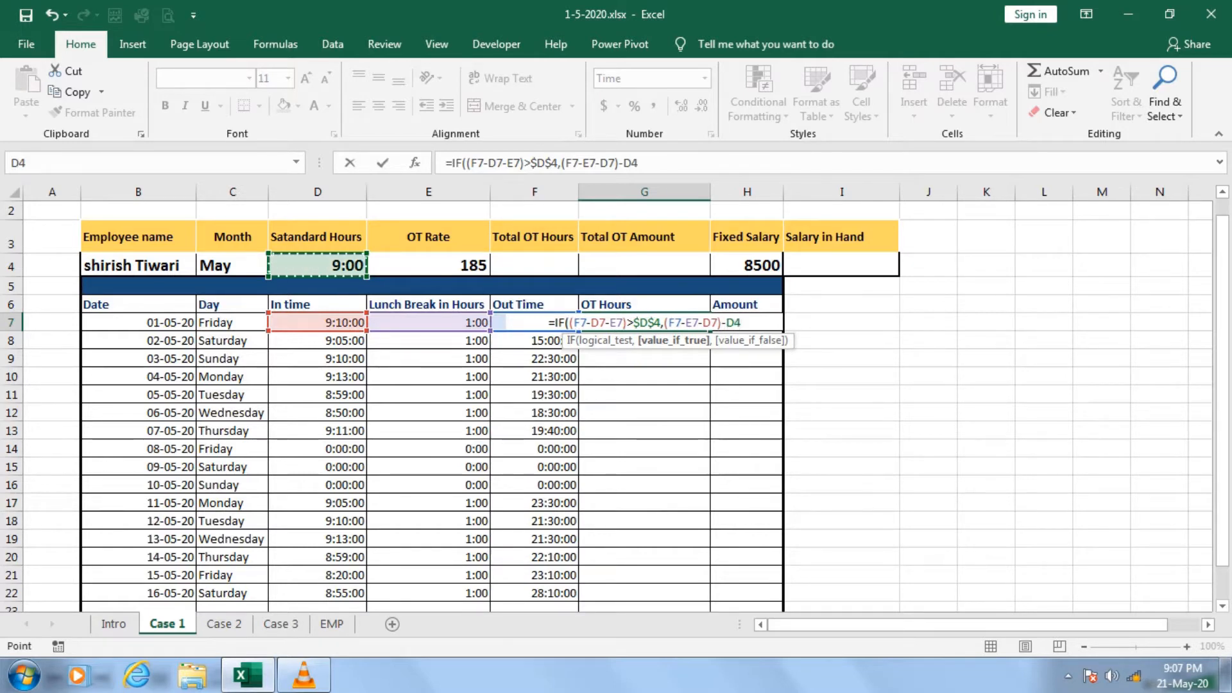
key("F4")
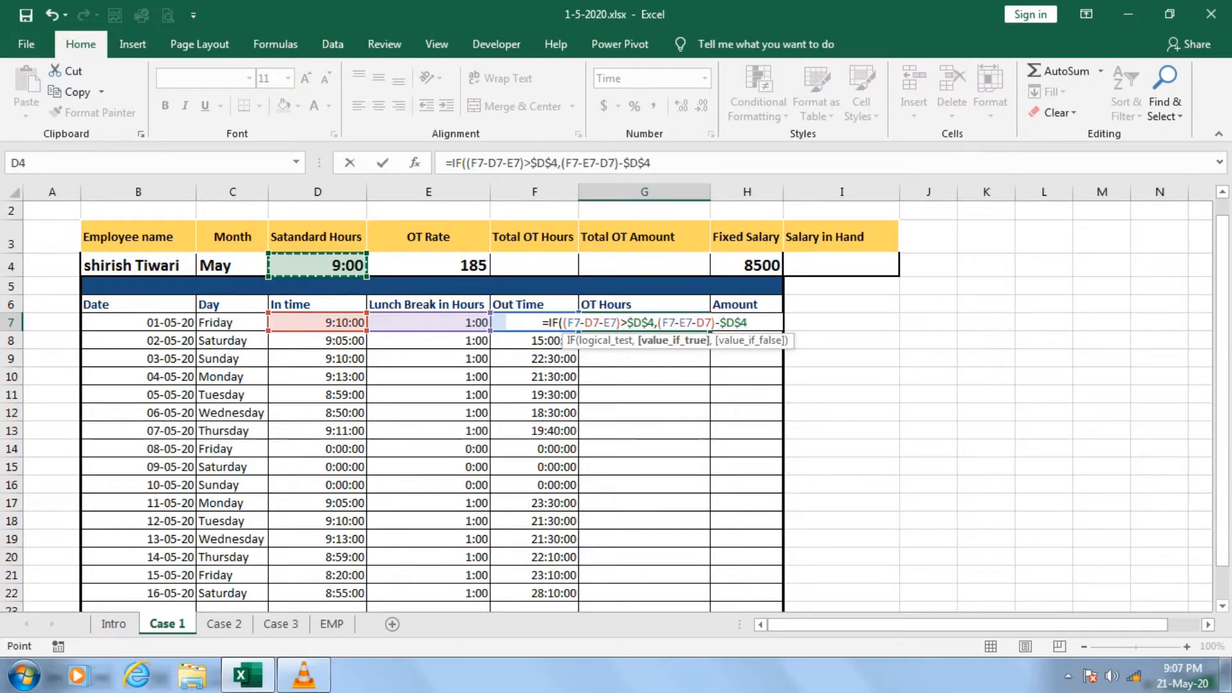
type(",")
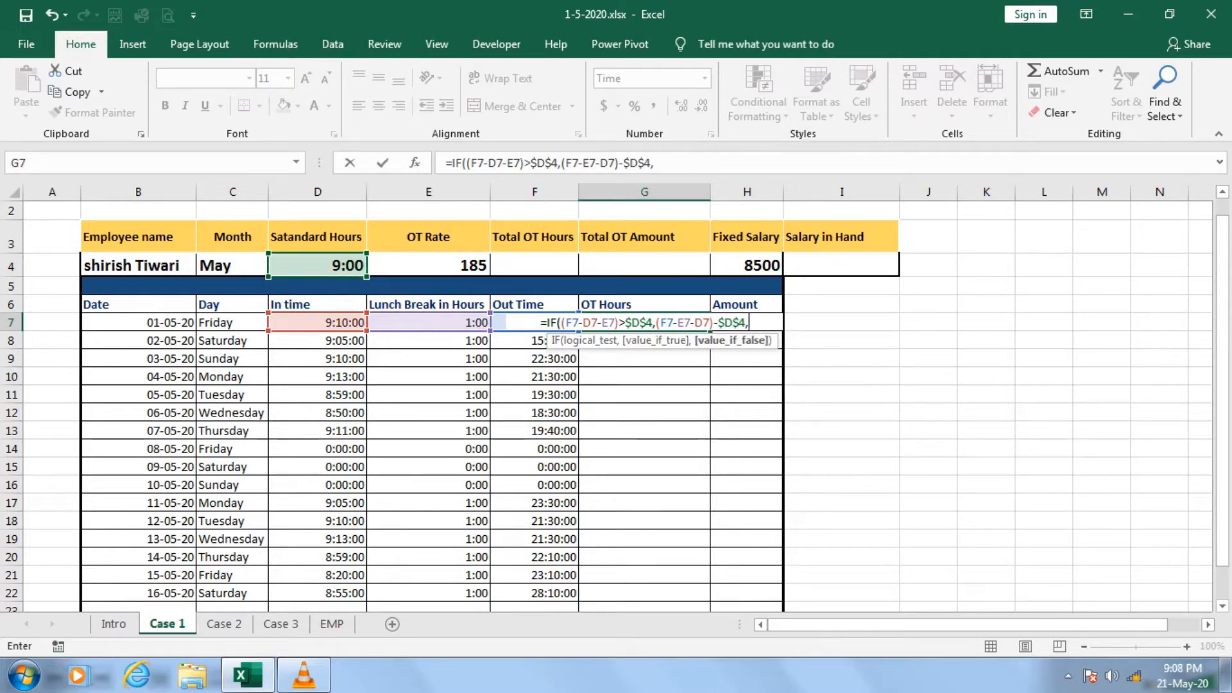
type("\"")
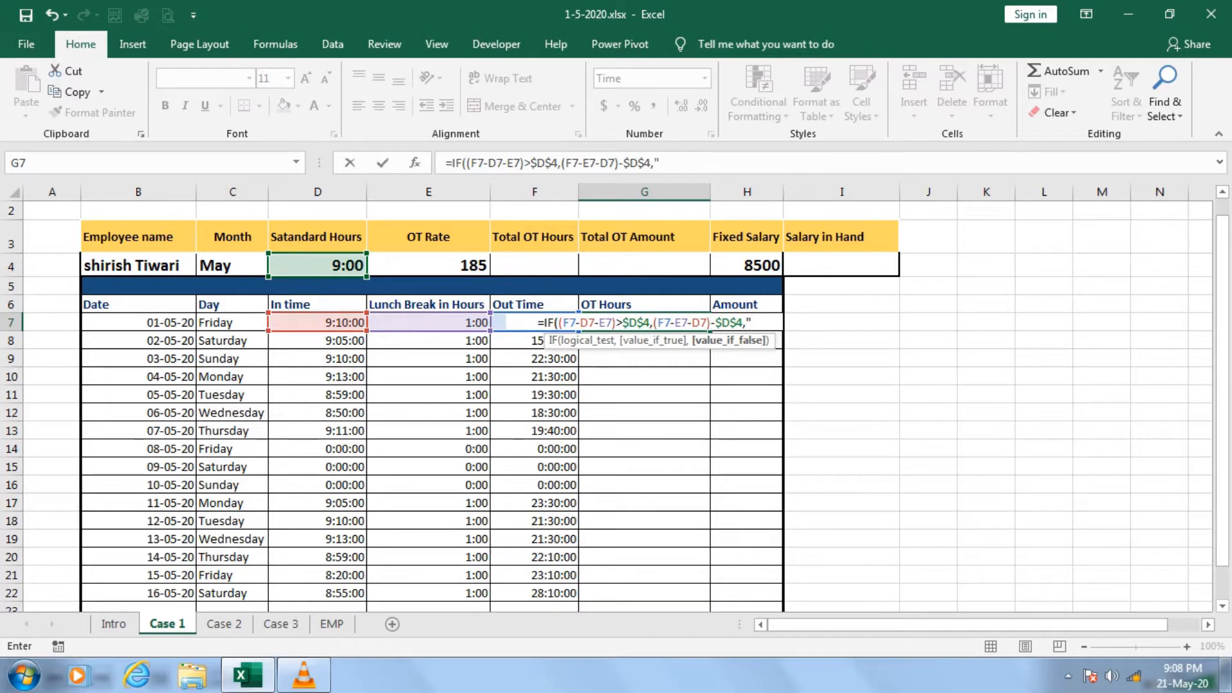
type("No O")
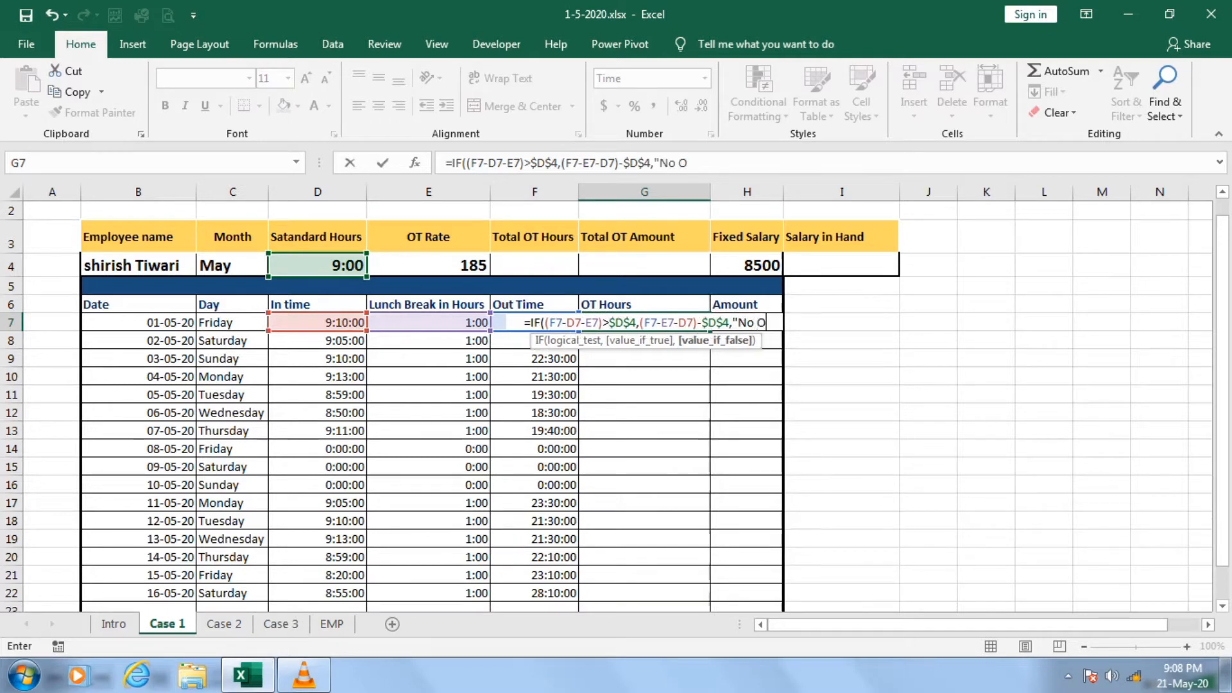
type("vertime\")")
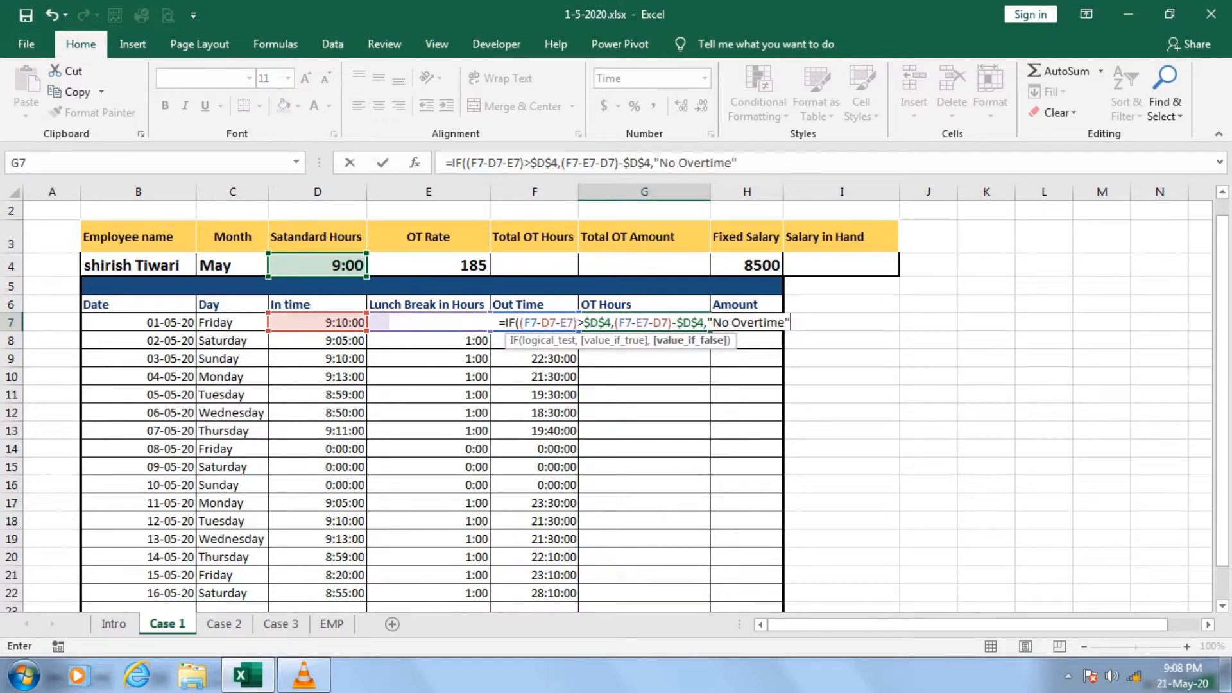
Set the value-if-false argument to "No Overtime" and enter the completed IF formula in G7.
key("Return")
key("Up")
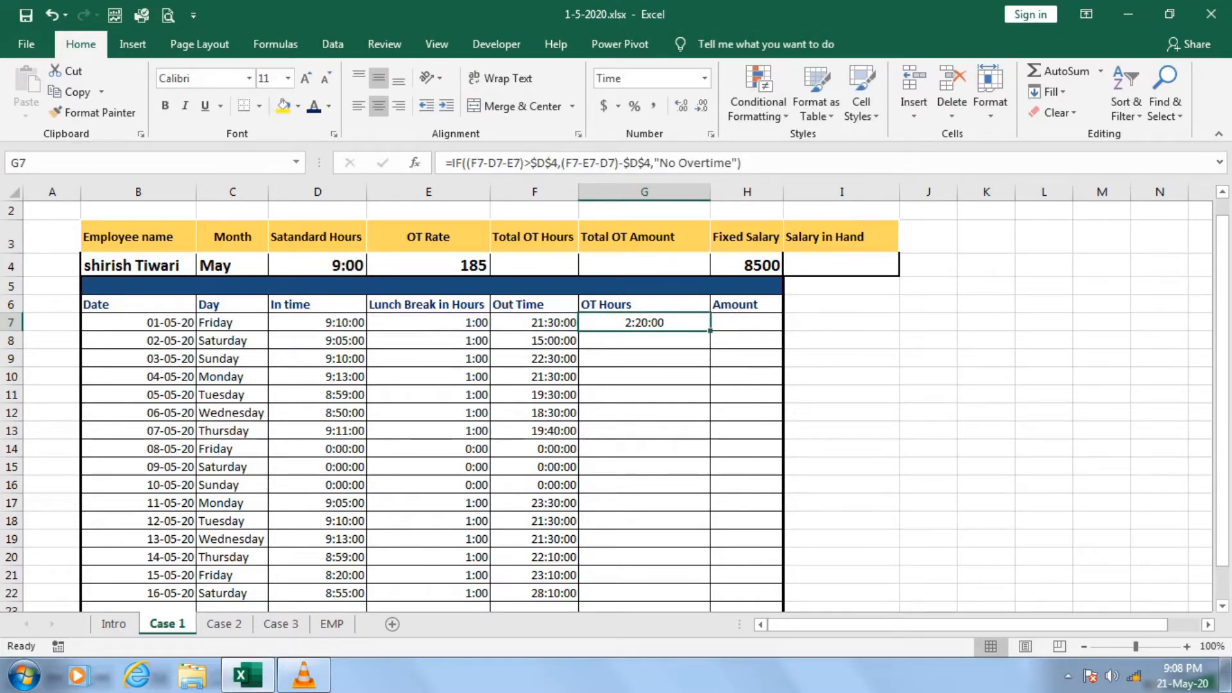
Calculate the first day's net worked hours in I7 as out time minus lunch break minus in time, =F7-E7-D7.
left_click(841, 322)
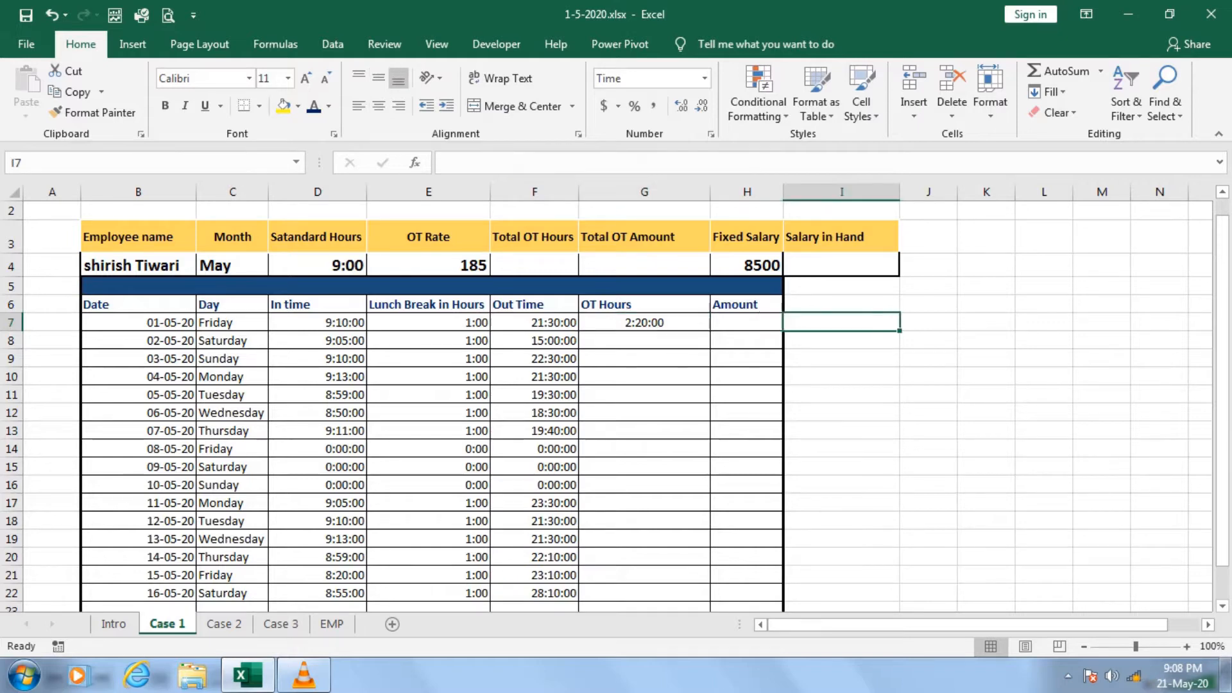
type("=")
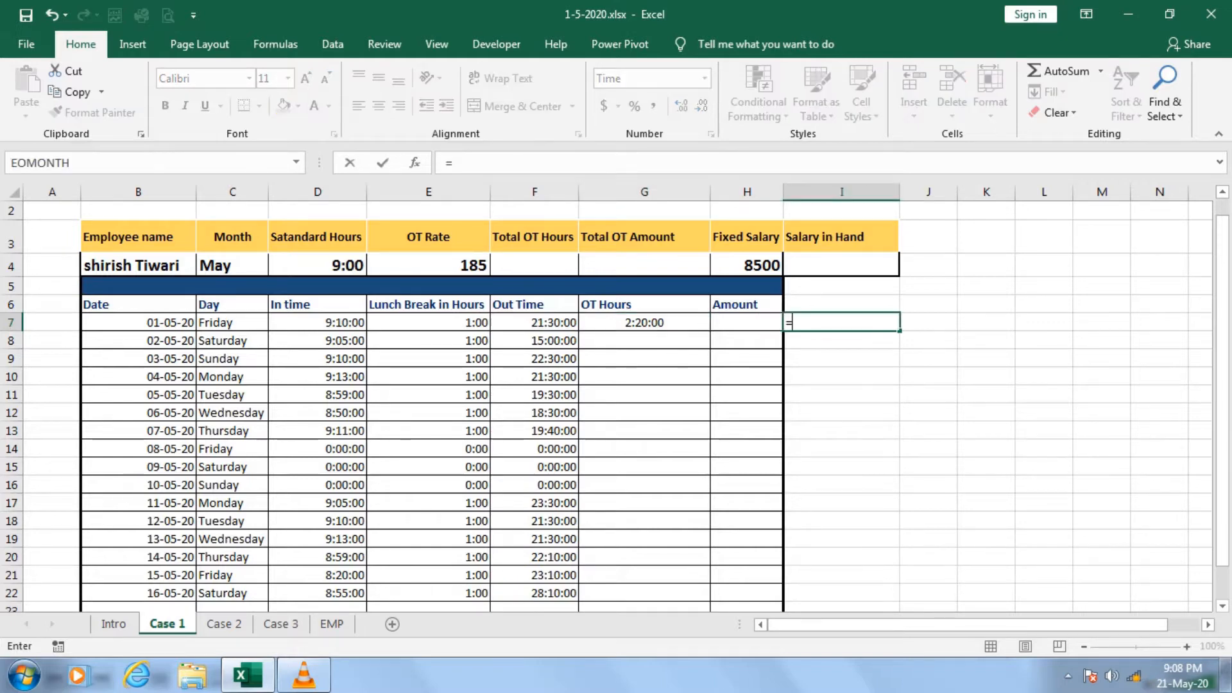
key("Left")
key("Left")
key("Left")
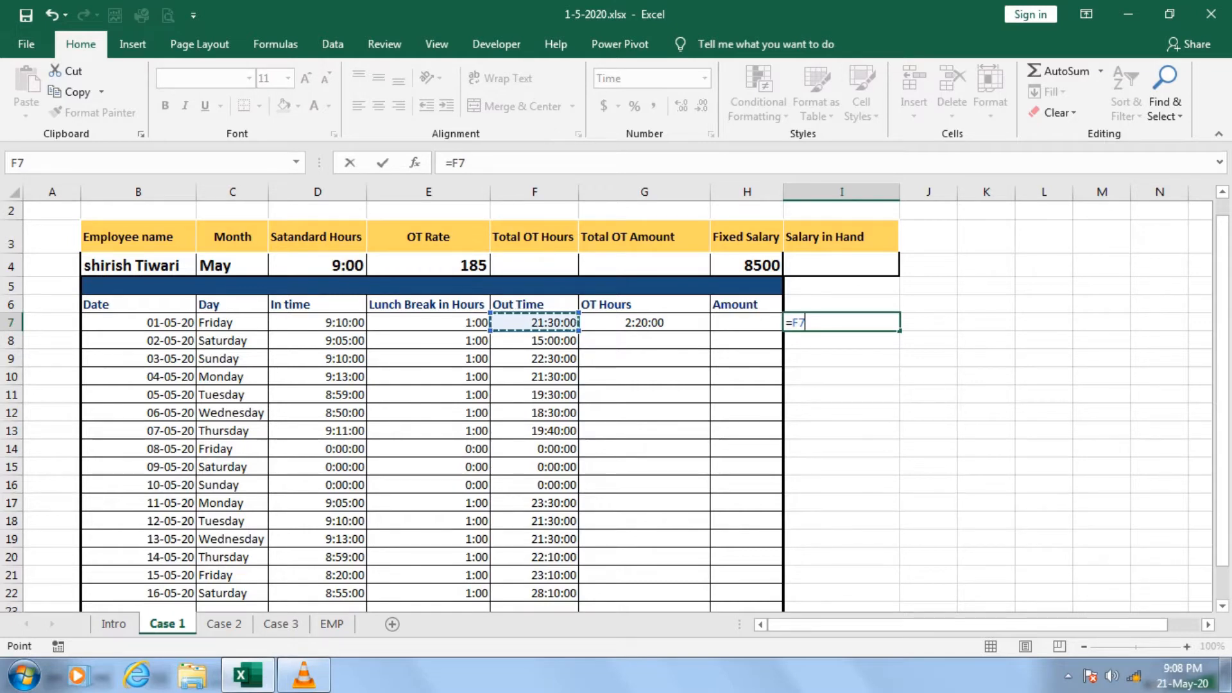
type("-")
key("Left")
key("Left")
key("Left")
key("Left")
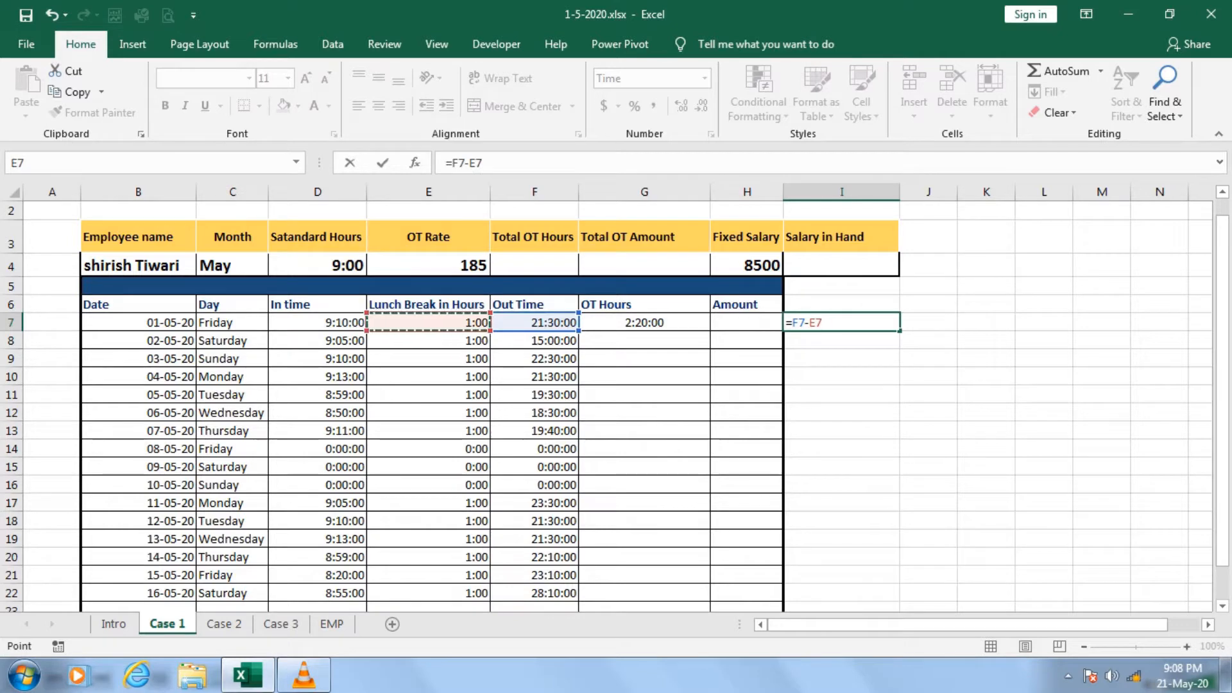
type("-")
key("Left")
key("Left")
key("Left")
key("Left")
key("Left")
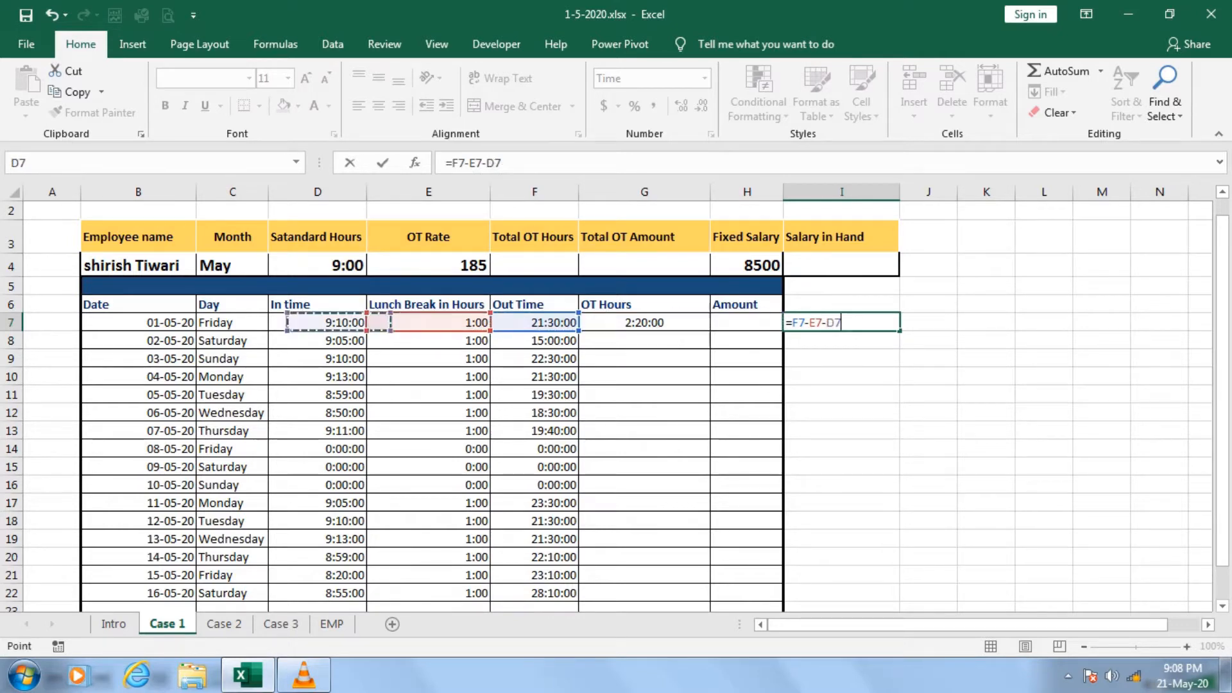
key("Return")
key("Up")
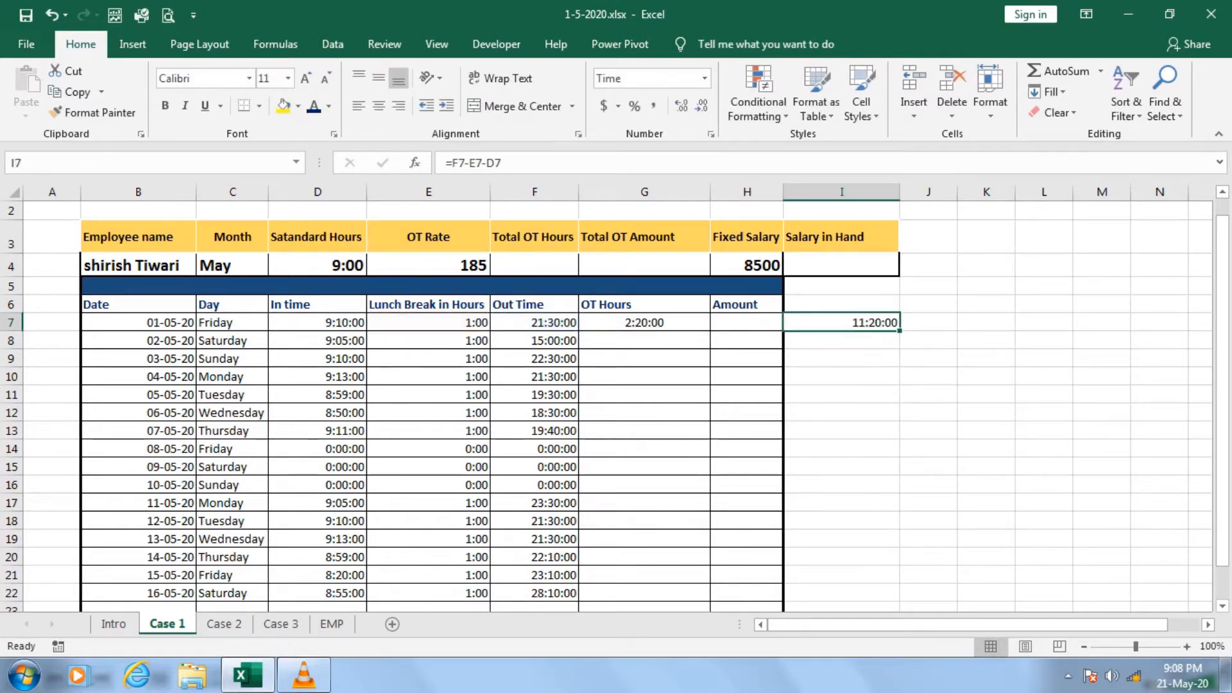
Subtract the standard hours from the net worked hours in J7 with the formula =I7-D4.
key("Right")
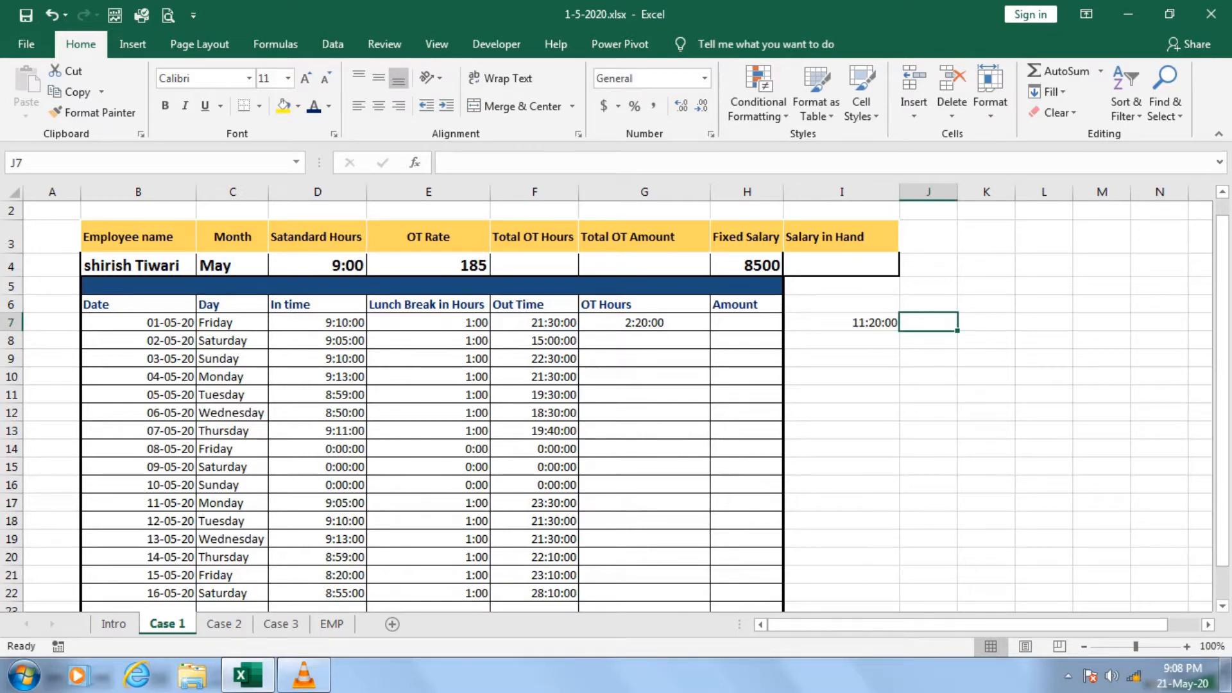
type("=")
key("Left")
type("-")
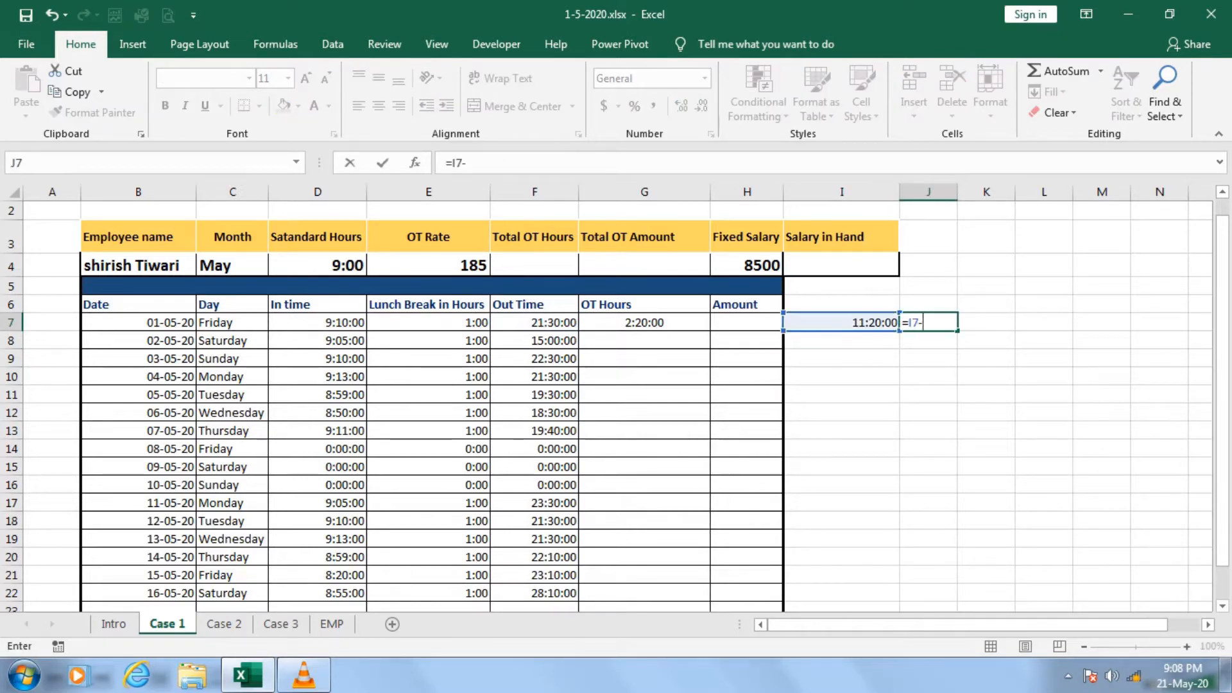
left_click(317, 265)
key("Return")
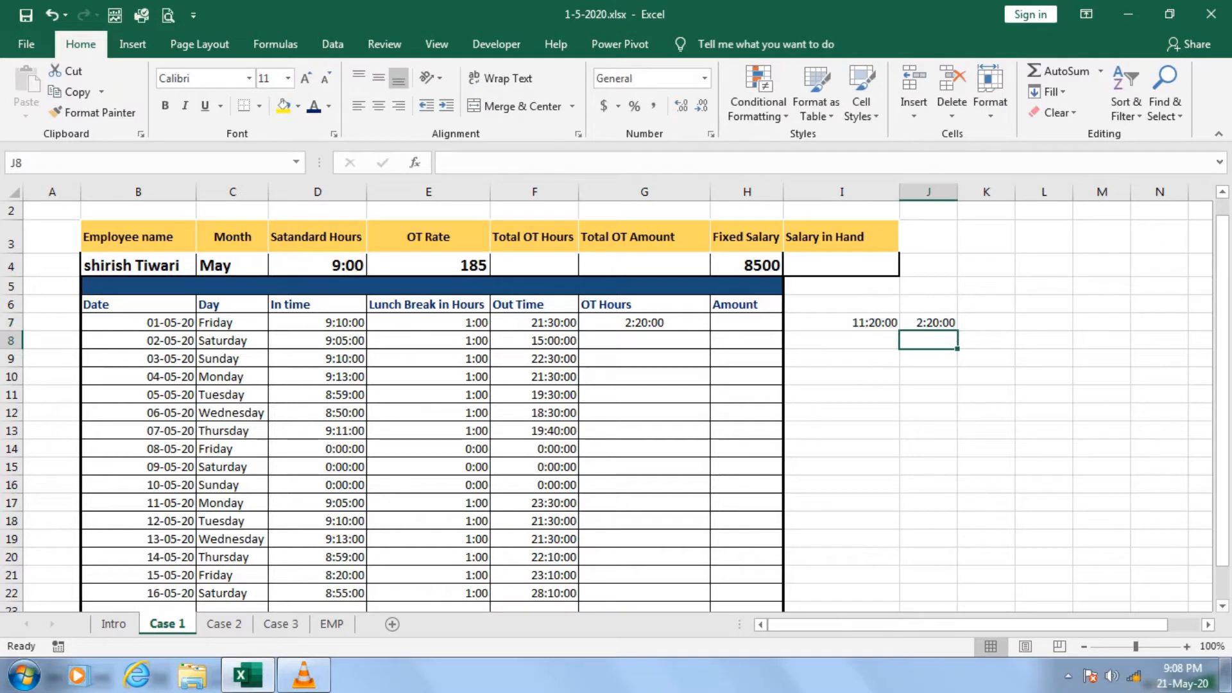
key("Up")
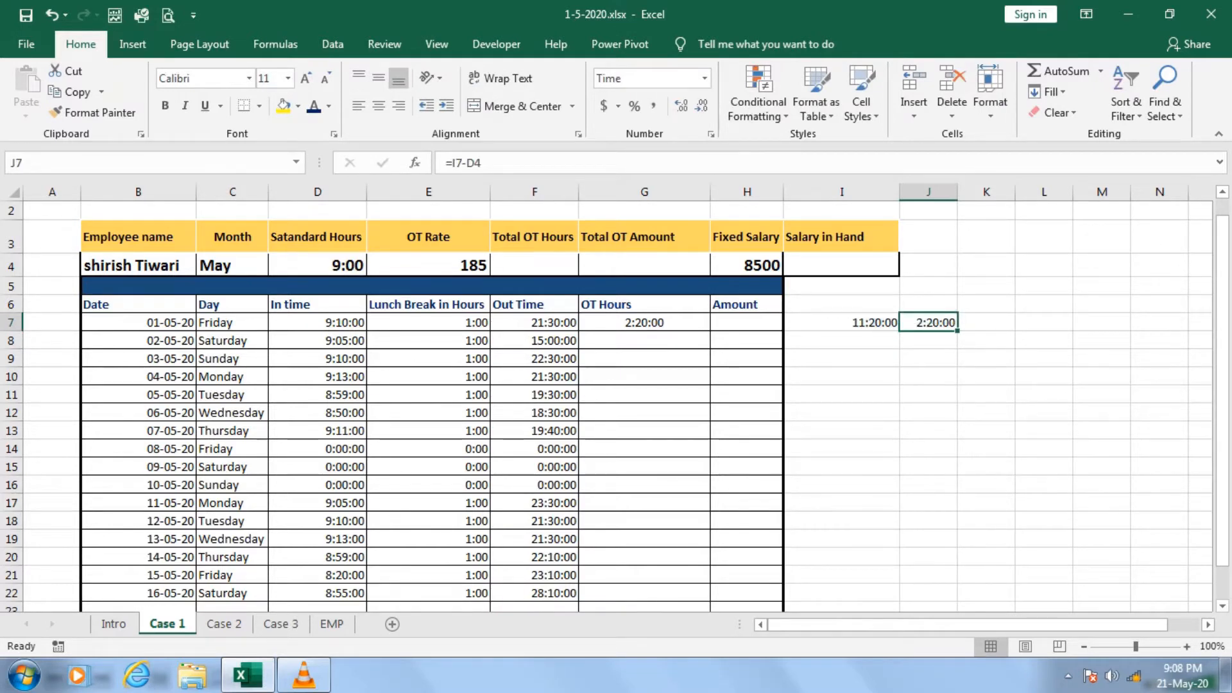
Format G7 as Time with the type 37:30:55 and fill its overtime formula down to G22.
left_click(644, 323)
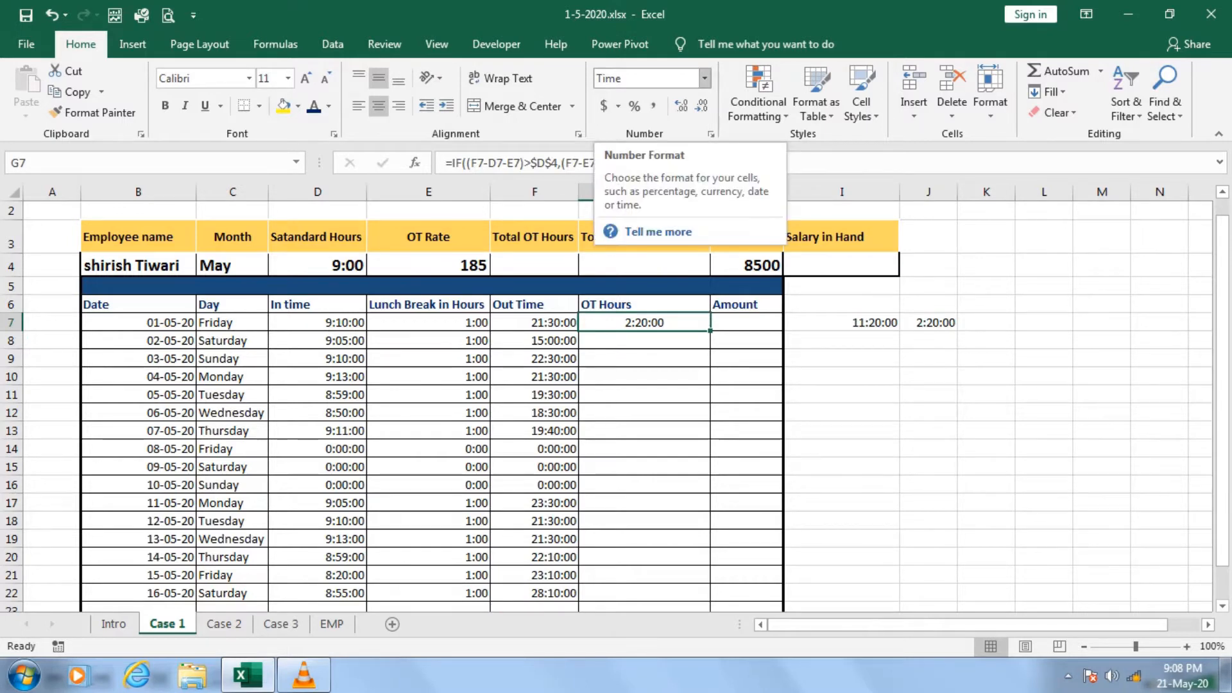
key("ctrl+1")
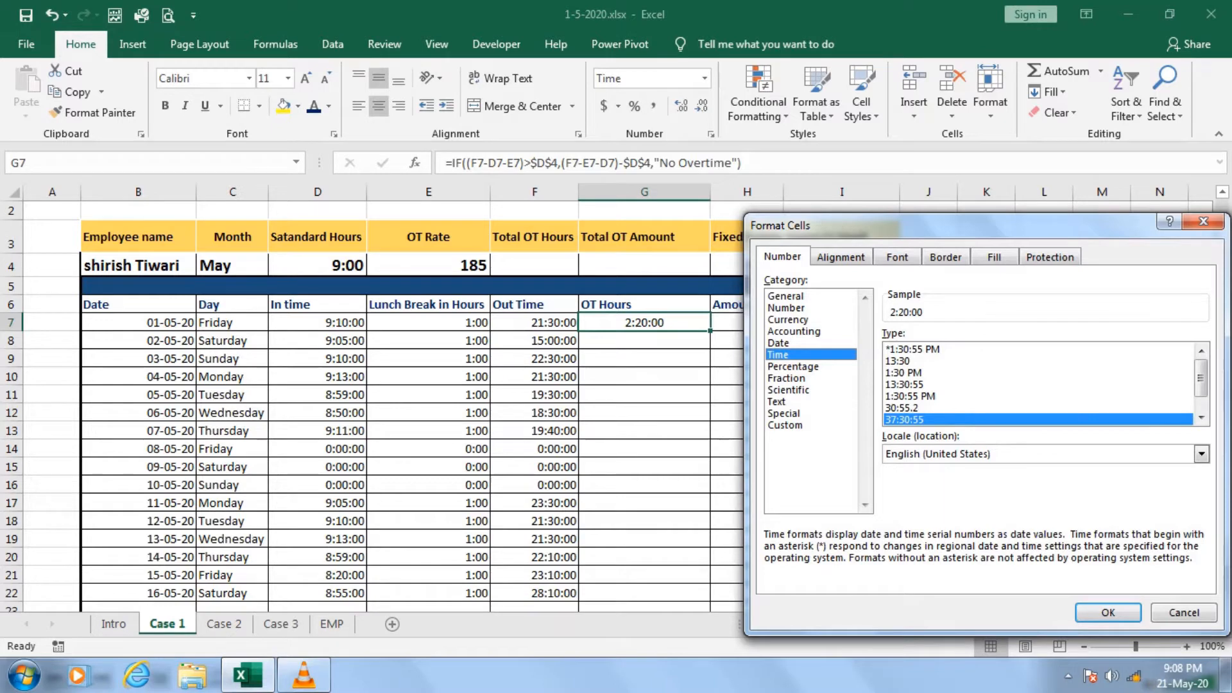
left_click(786, 296)
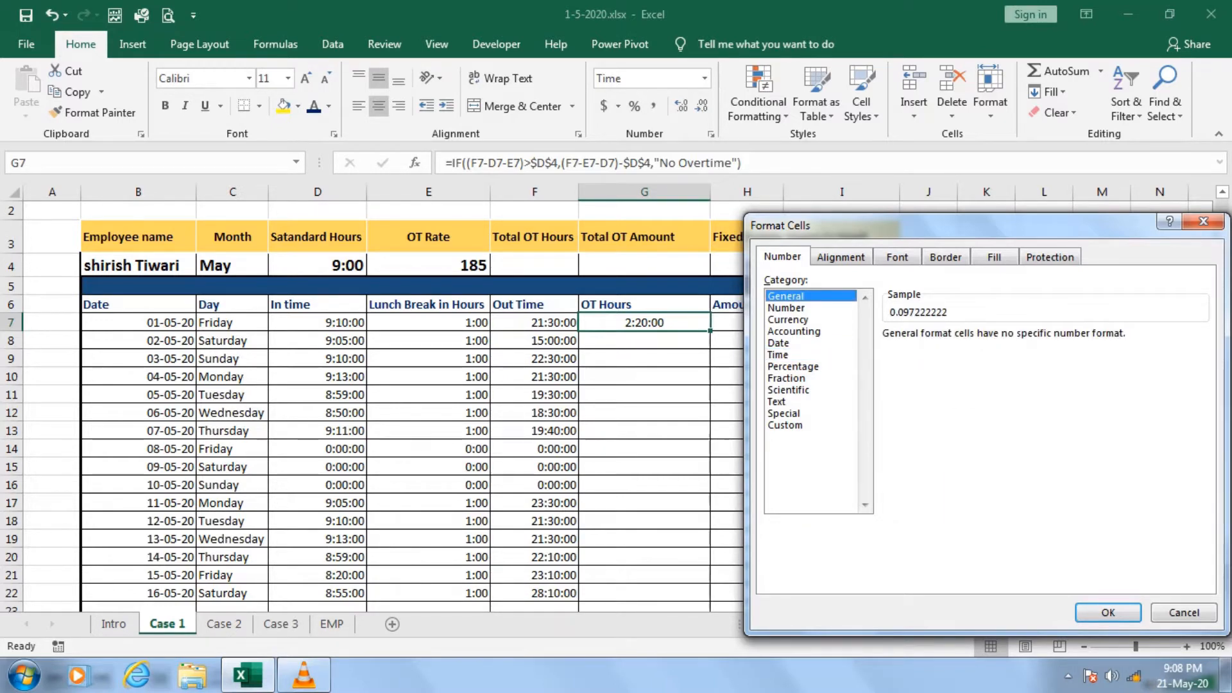
left_click(778, 355)
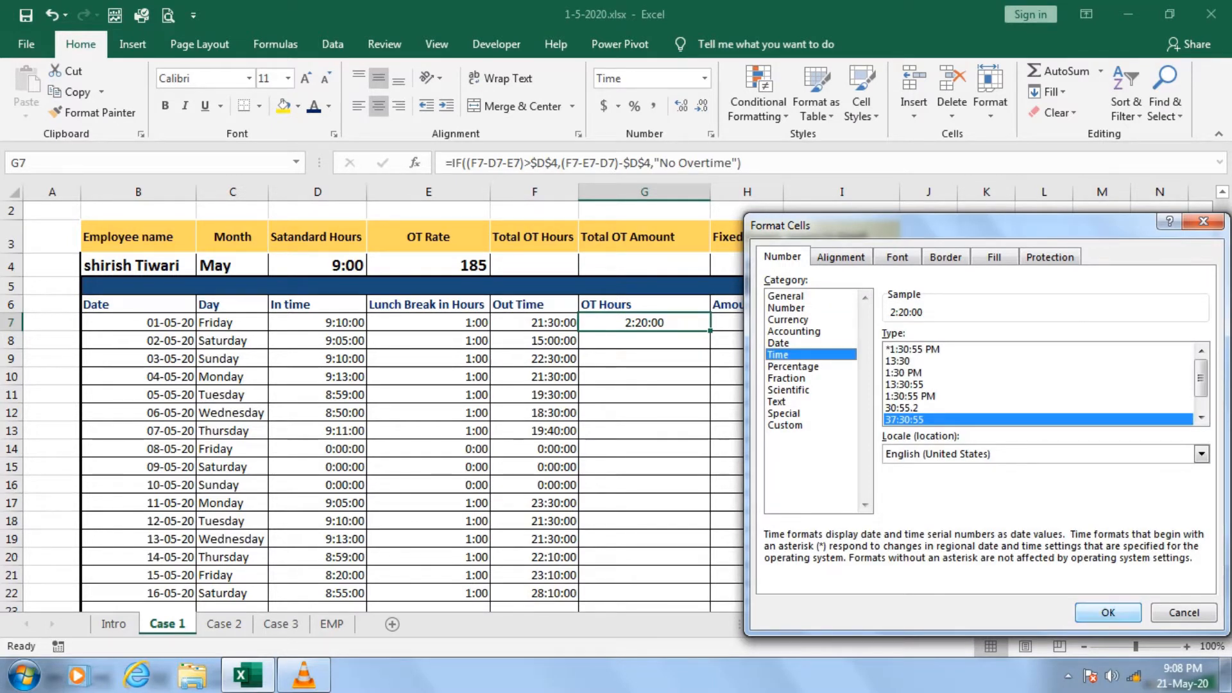
left_click(1107, 612)
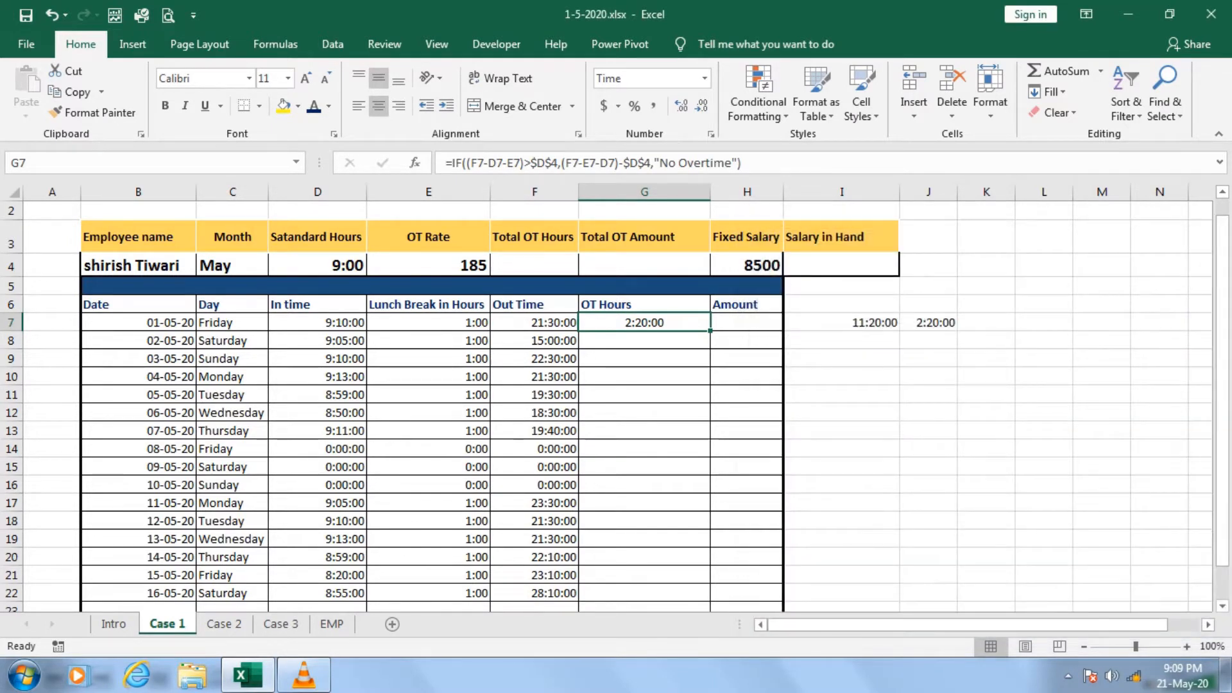
left_click_drag(710, 331, 705, 596)
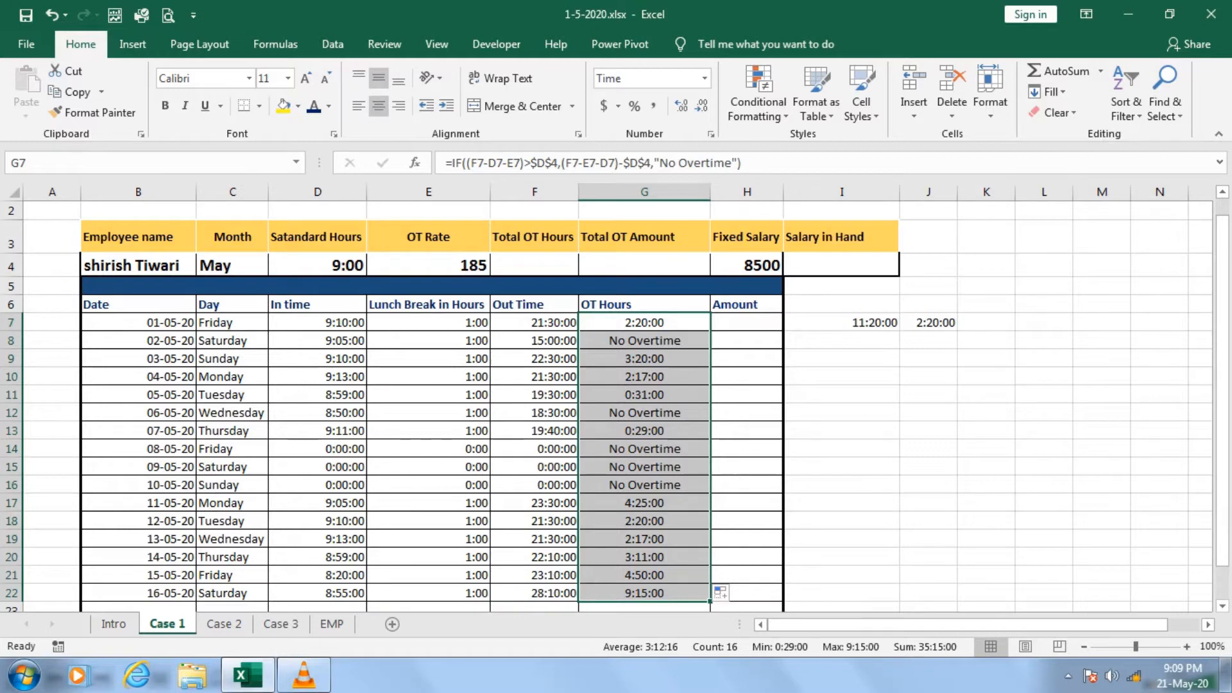
Calculate the second day's net worked hours in I8 with the formula =F8-E8-D8.
left_click(841, 341)
type("=")
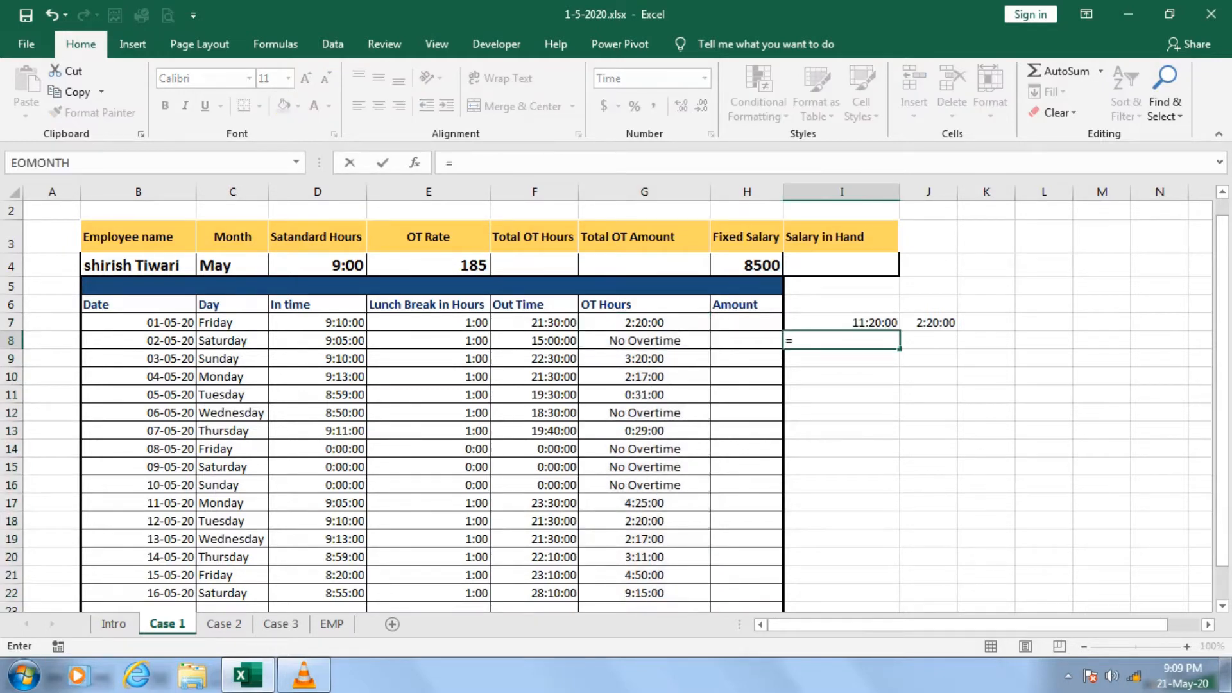
left_click(535, 341)
type("-")
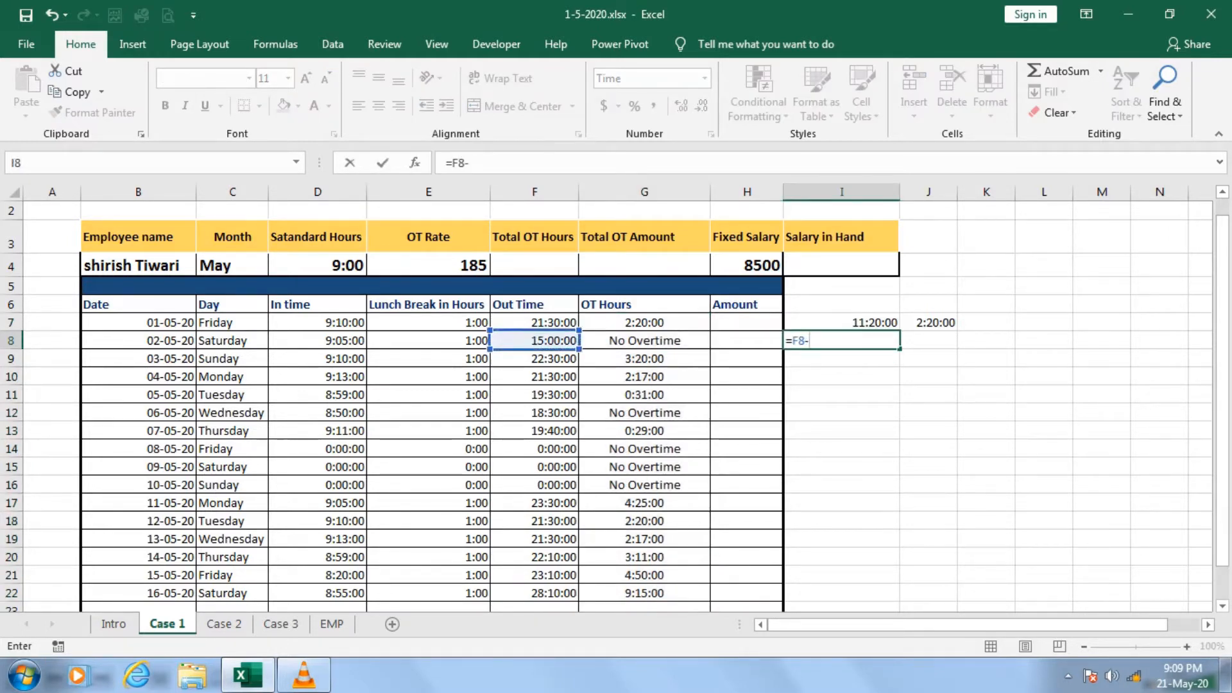
left_click(429, 340)
type("-")
left_click(317, 340)
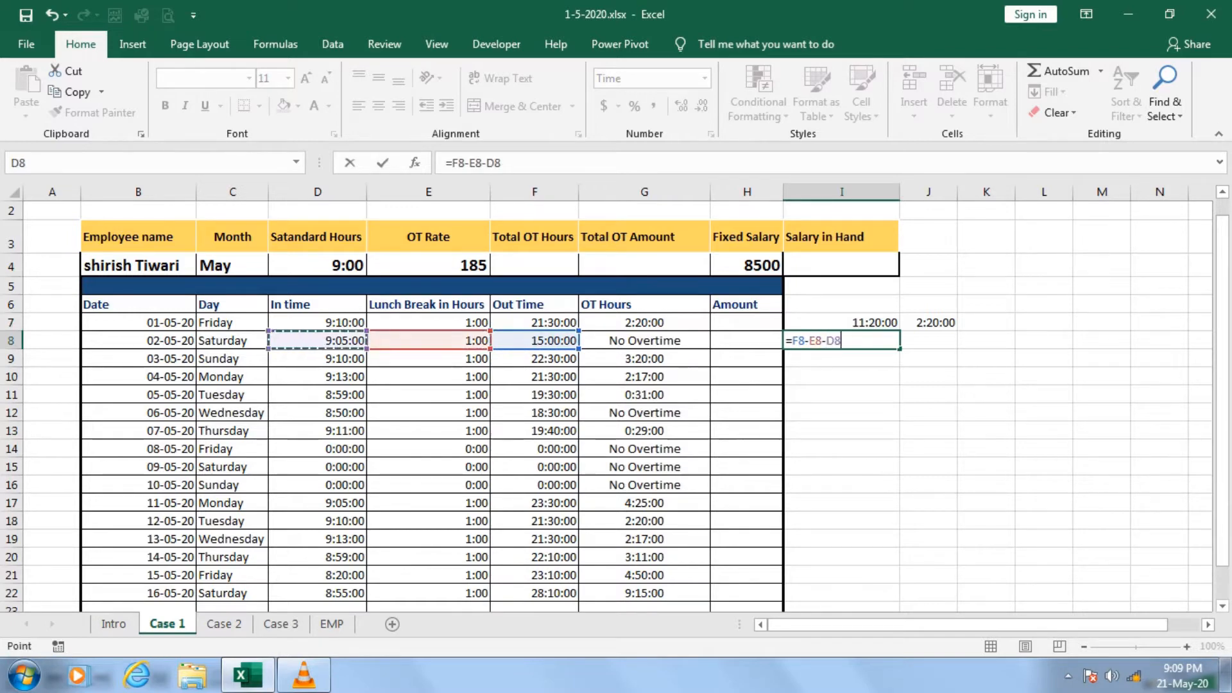
key("Return")
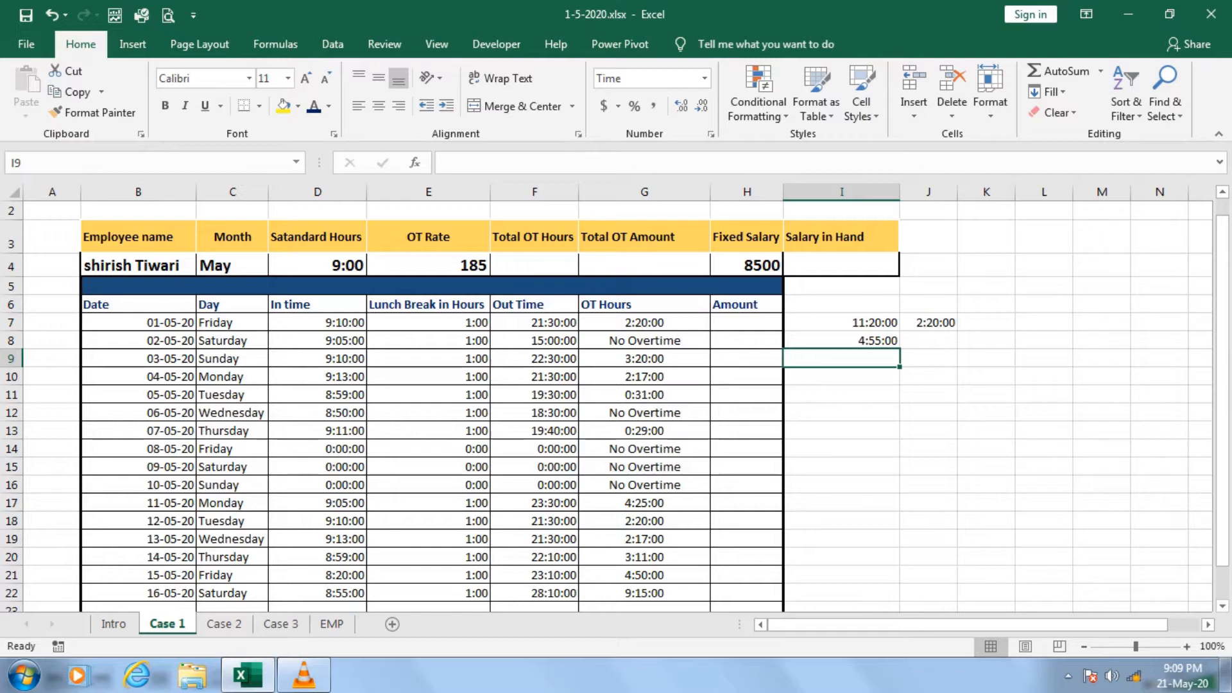
left_click(841, 341)
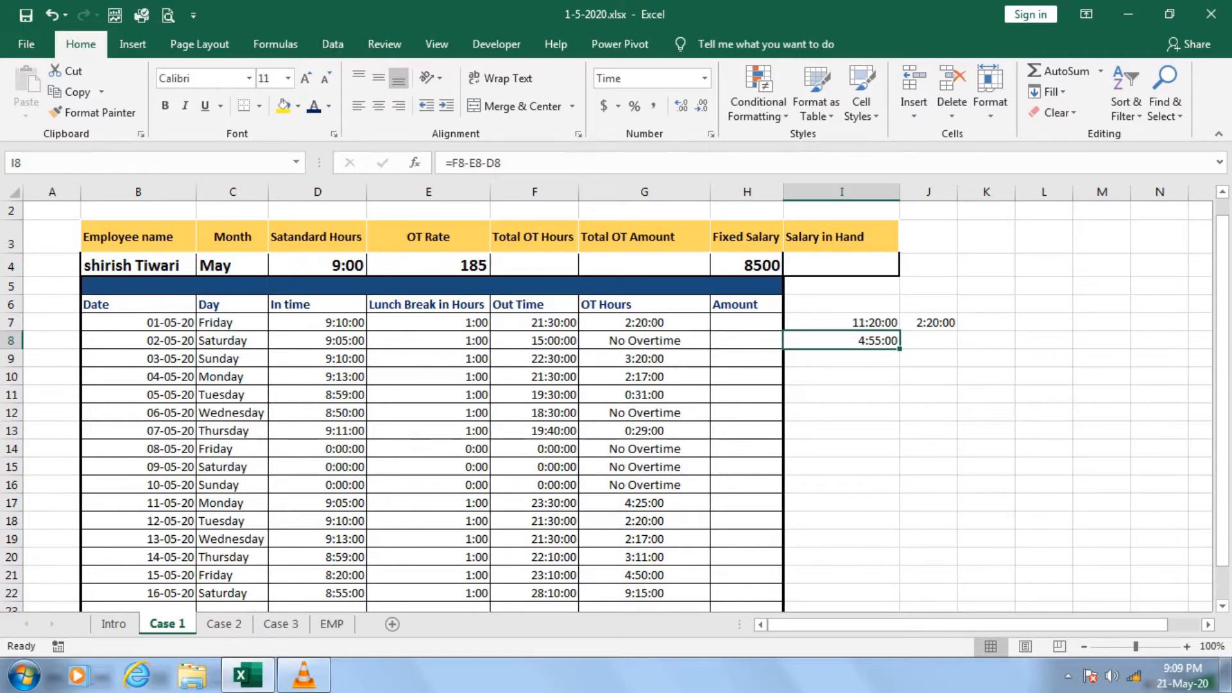
Total the overtime hours in F4 under Total OT Hours with the formula =SUM(G7:G22).
left_click(535, 265)
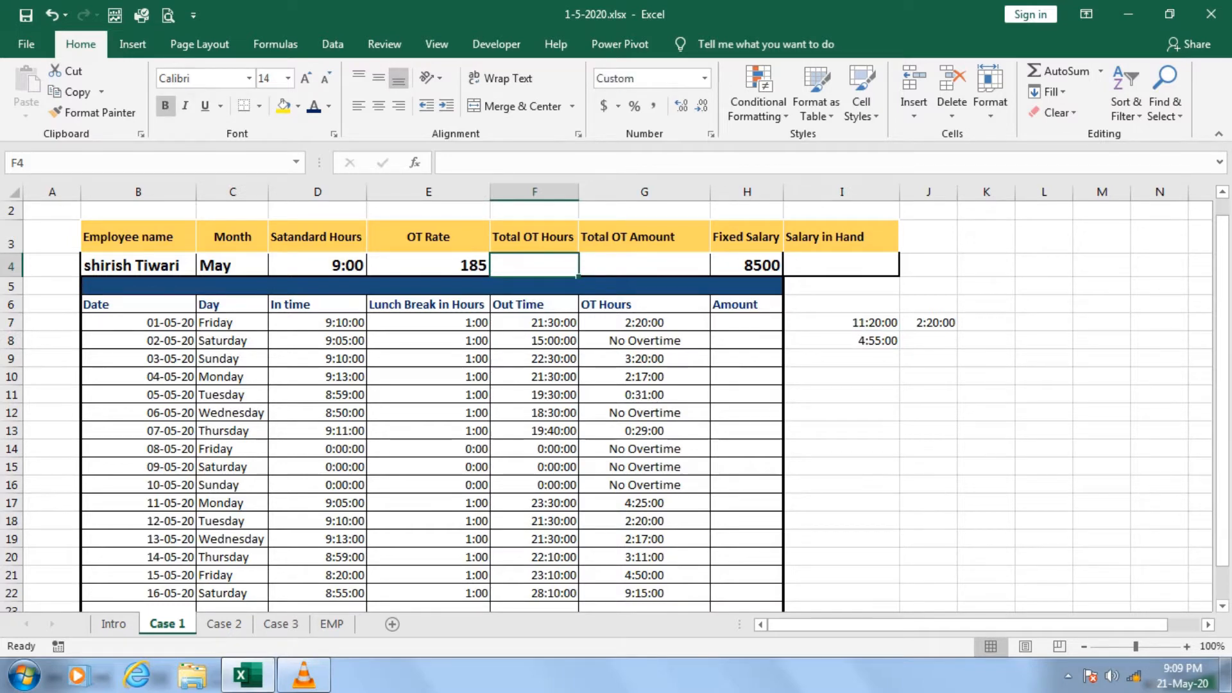
type("=SUM(")
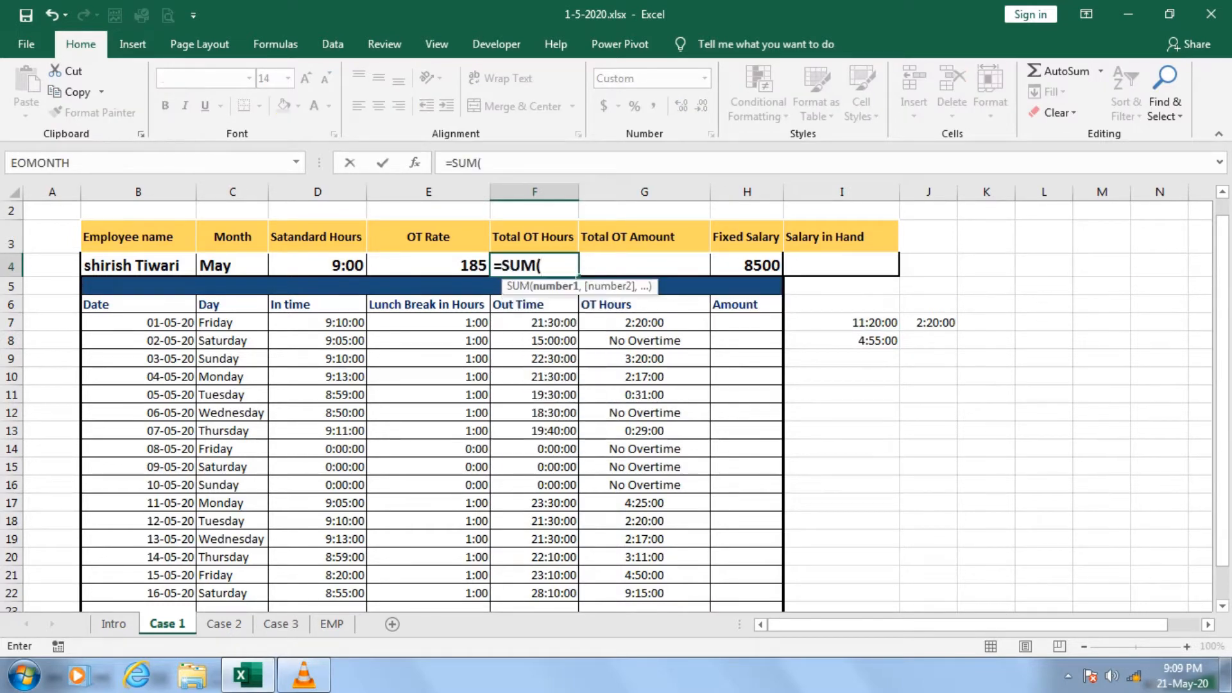
left_click(644, 322)
key("ctrl+shift+Down")
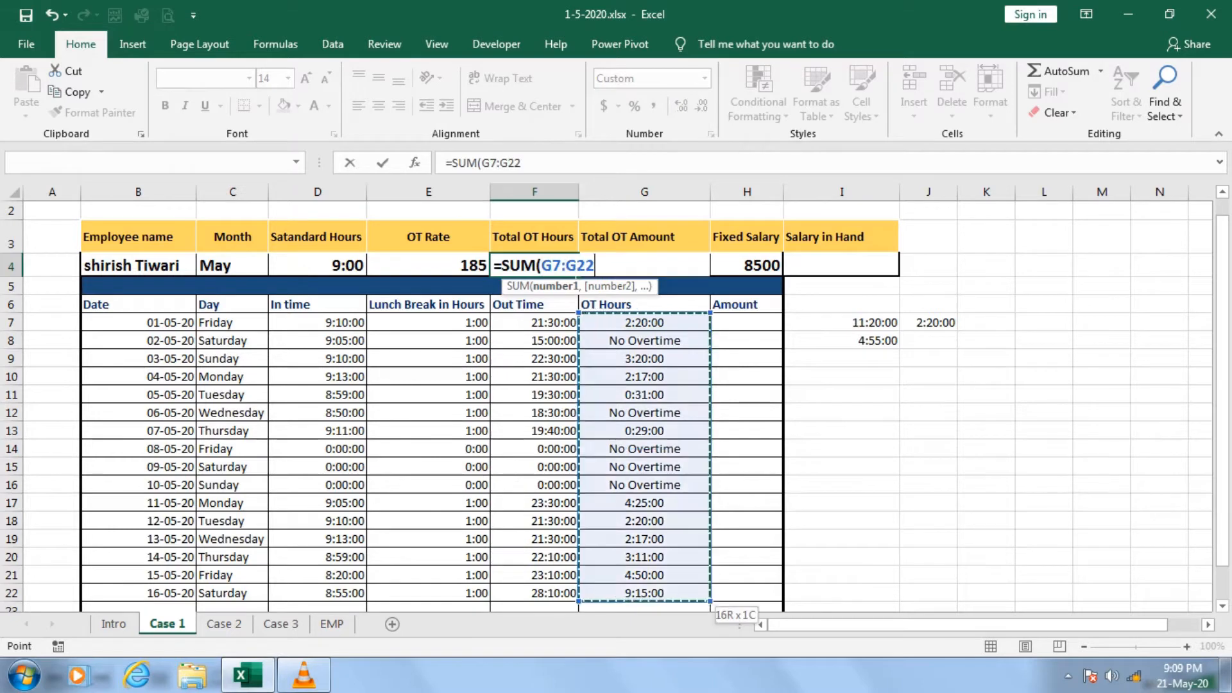
type(")")
key("Return")
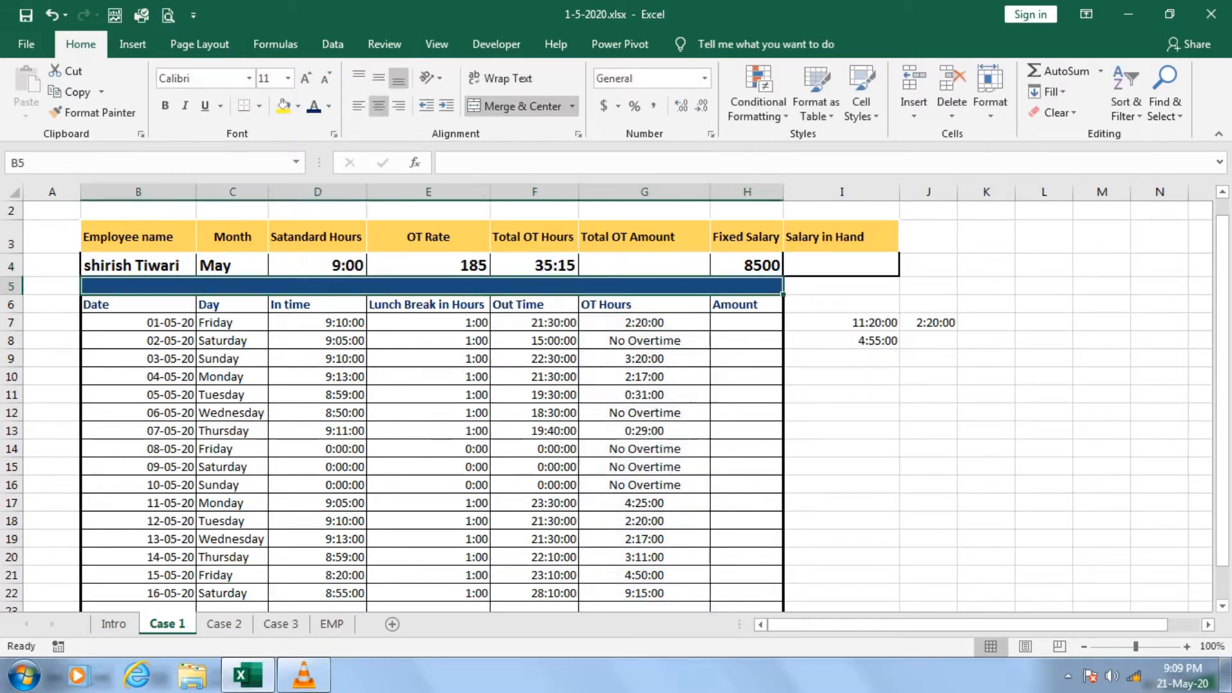
key("Up")
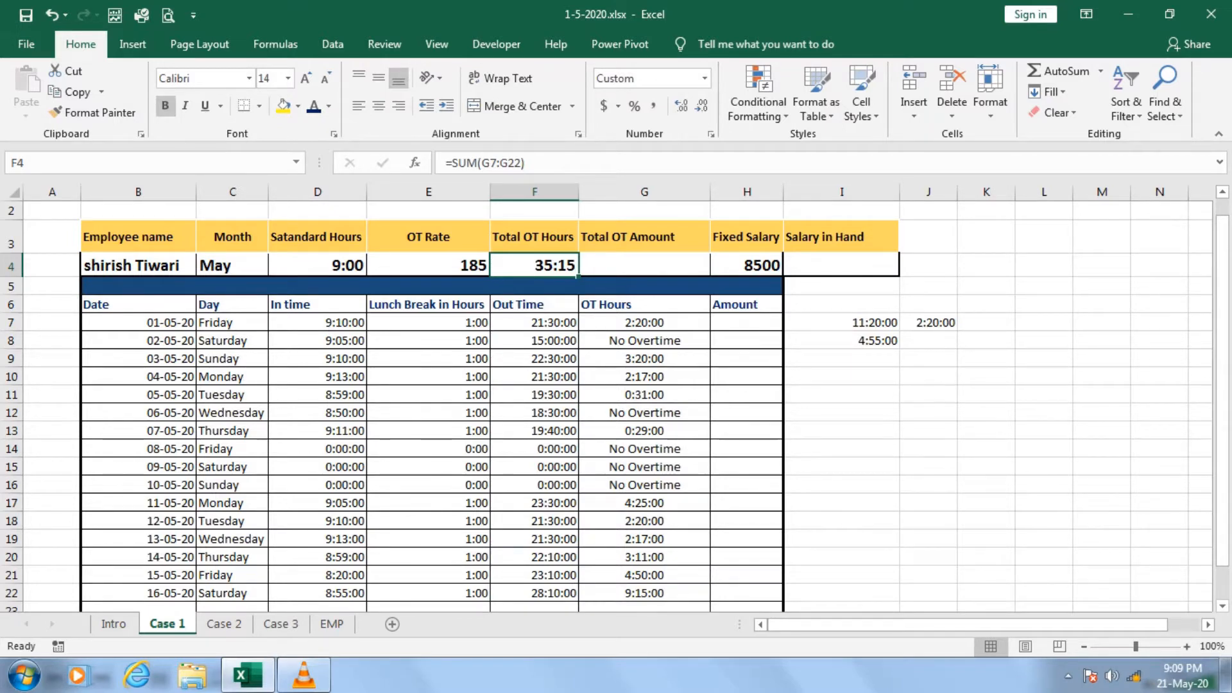
Change the number format of the overtime total in F4 to General.
key("ctrl+1")
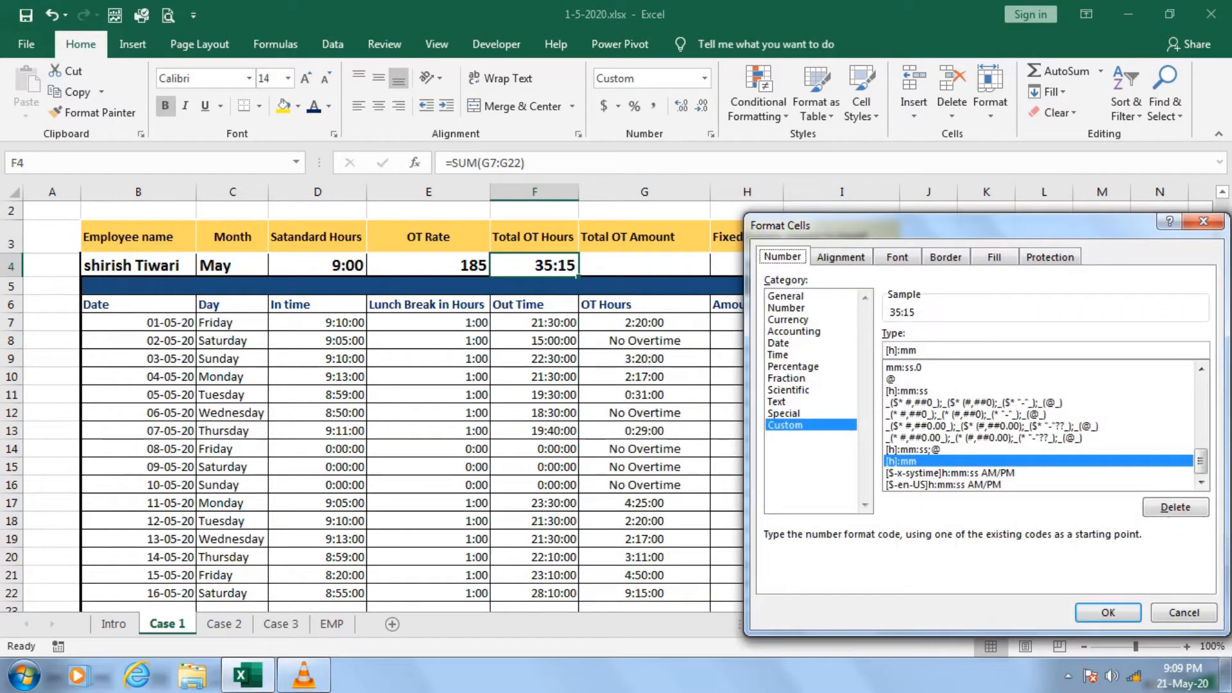
left_click(785, 296)
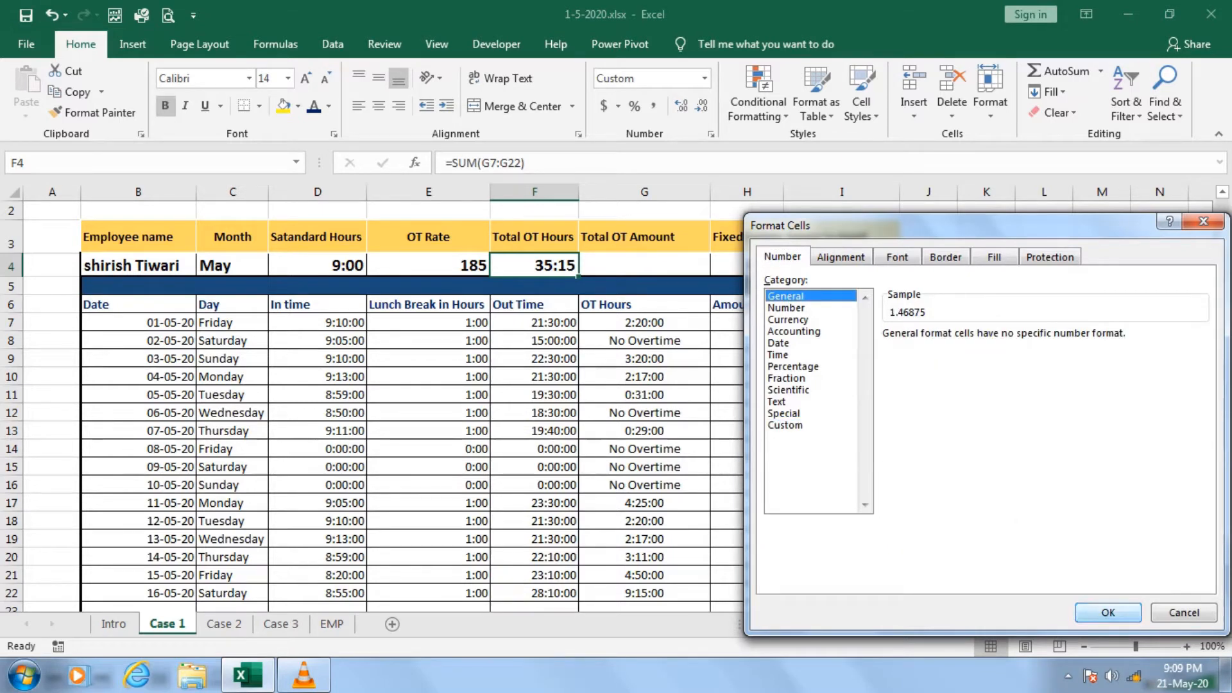
key("Return")
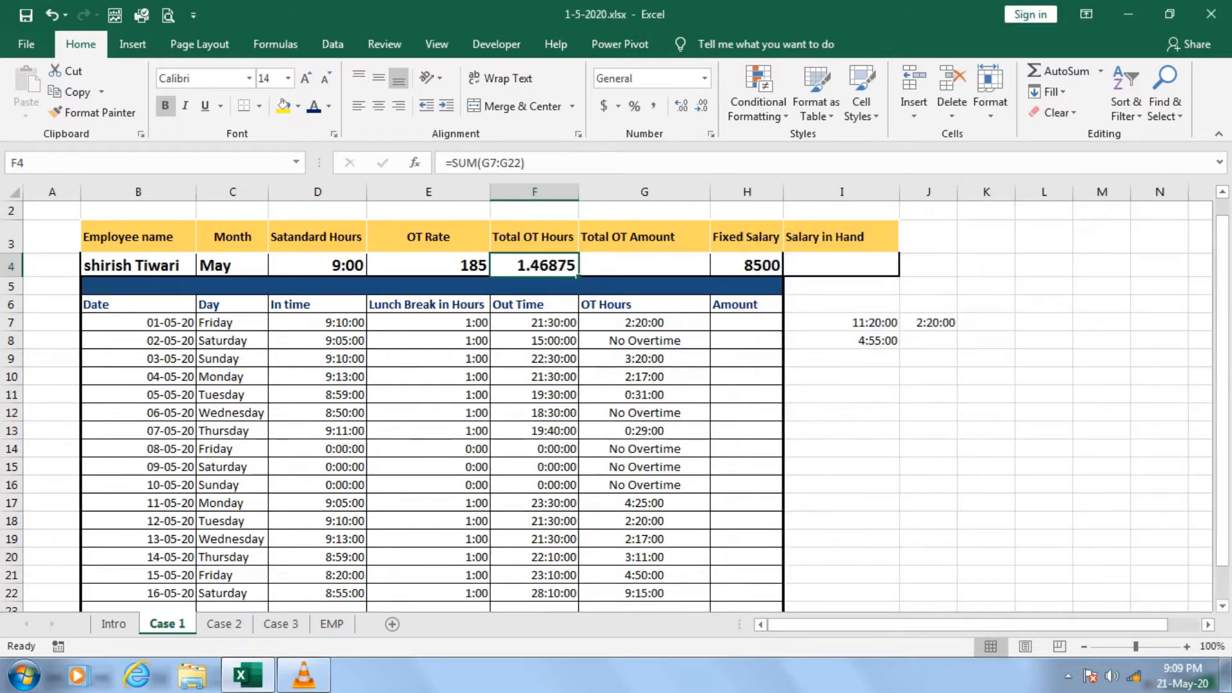
Apply the custom number format [H]:MM to the overtime total in F4.
key("ctrl+1")
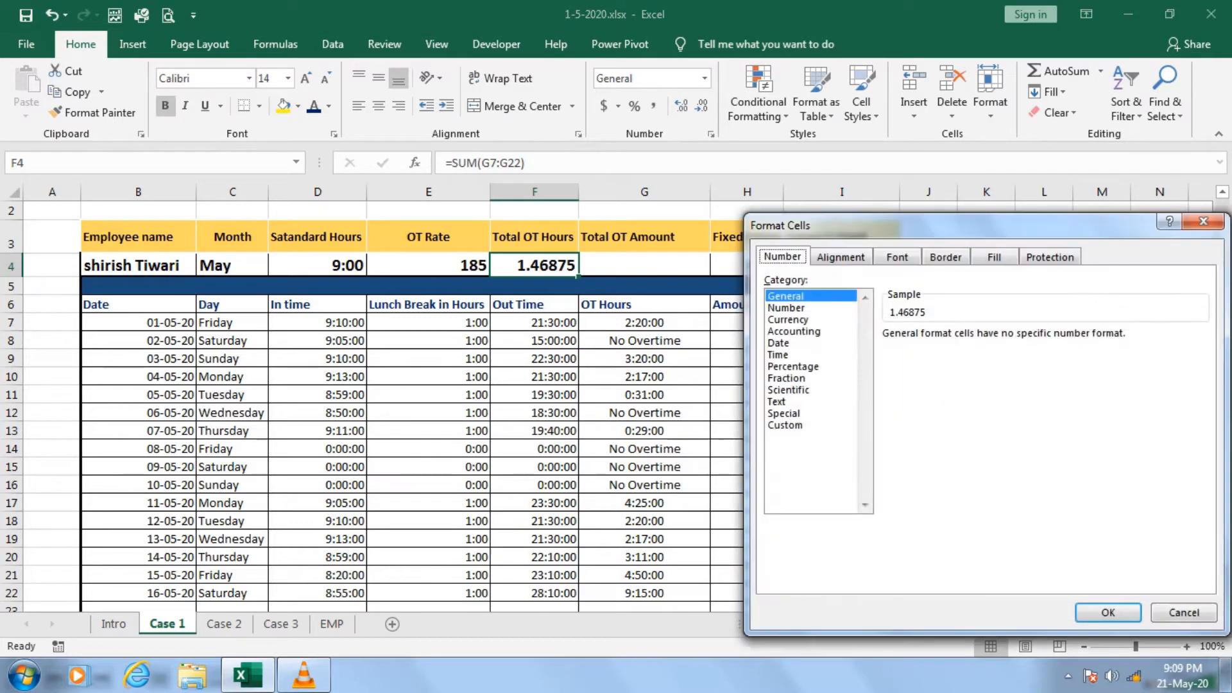
left_click(786, 425)
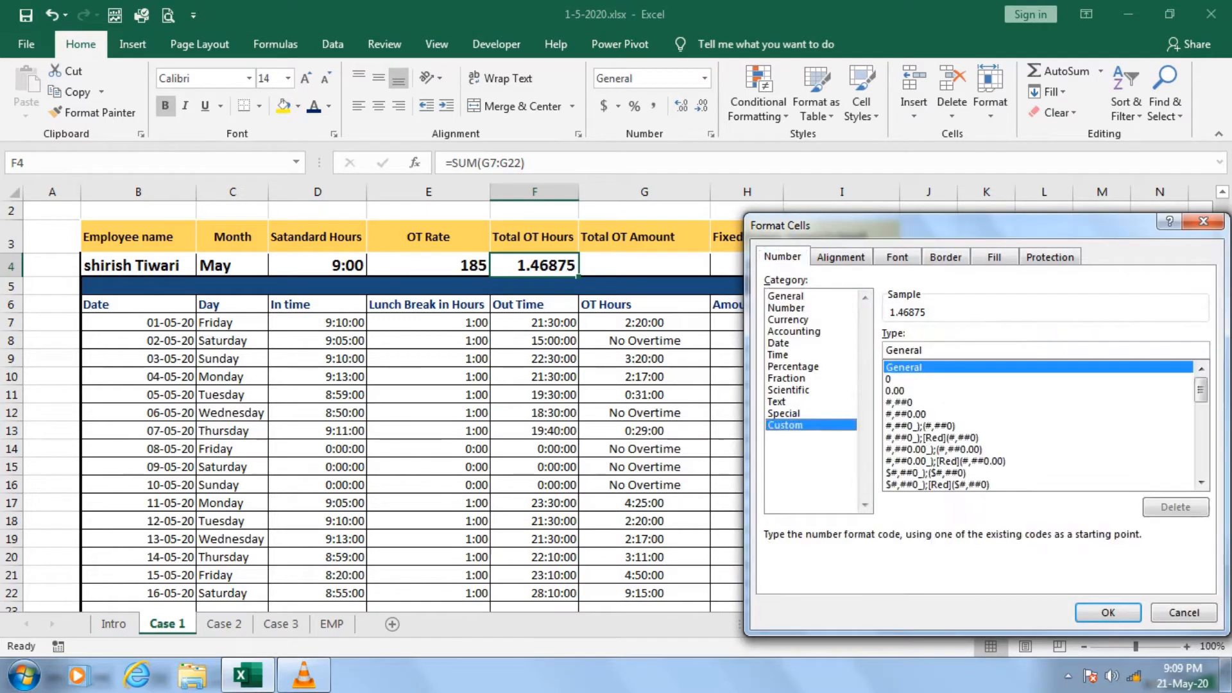
key("Tab")
type("[H")
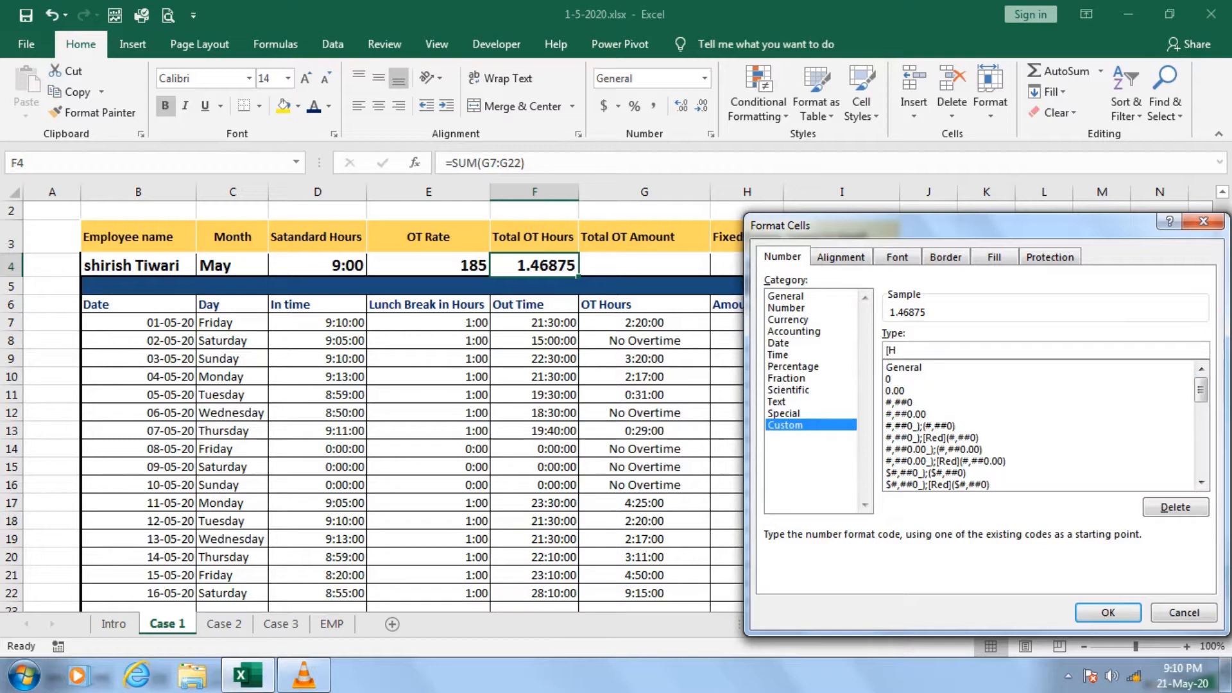
type("]:MM")
key("Return")
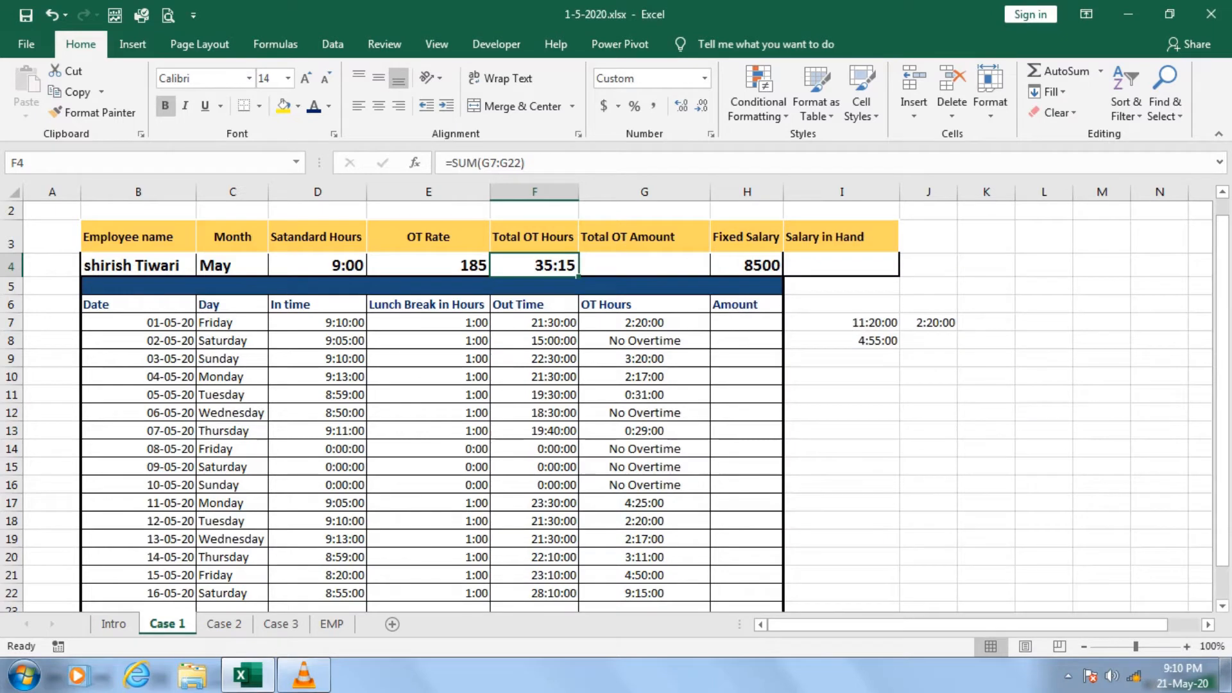
Calculate the first day's overtime amount in H7 with the formula =G7*E4.
left_click(746, 322)
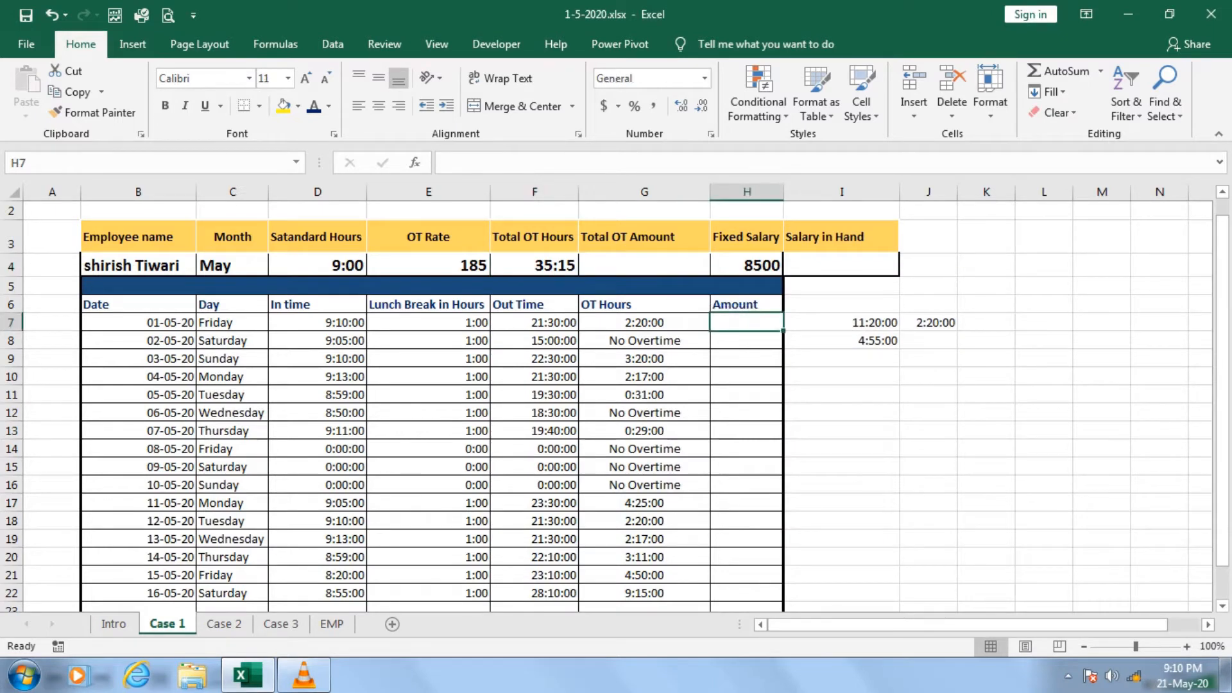
type("=")
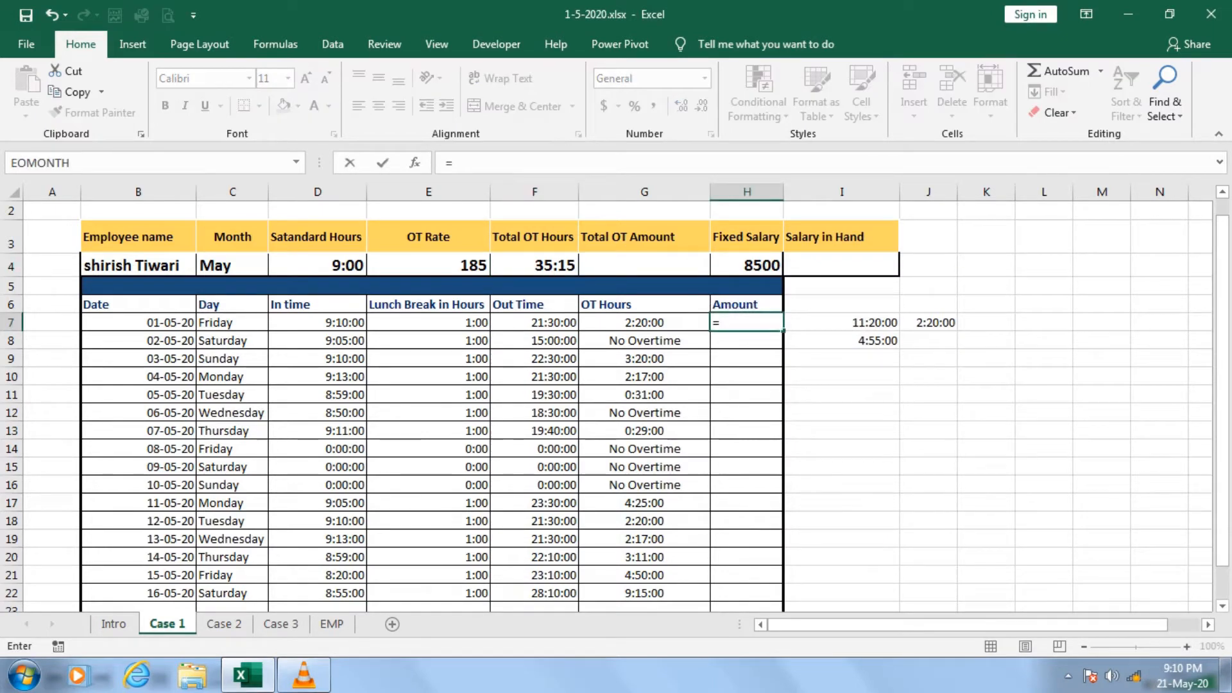
left_click(644, 323)
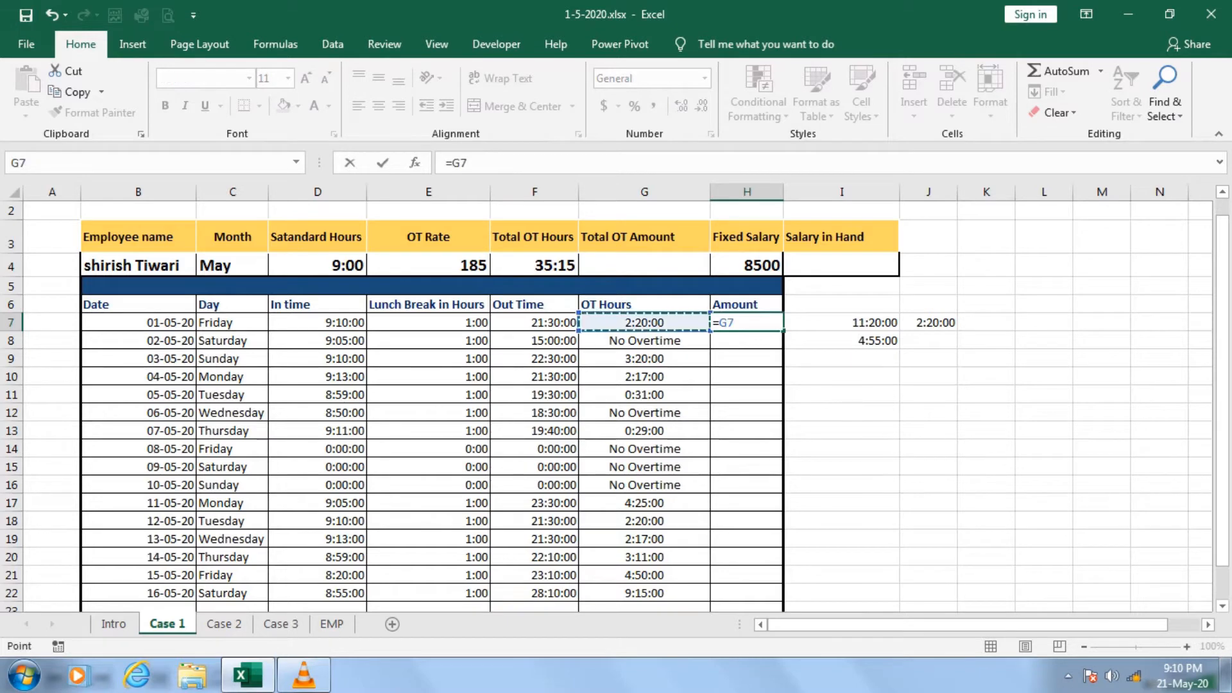
type("*")
key("Left")
key("Left")
key("Left")
key("Up")
key("Up")
key("Up")
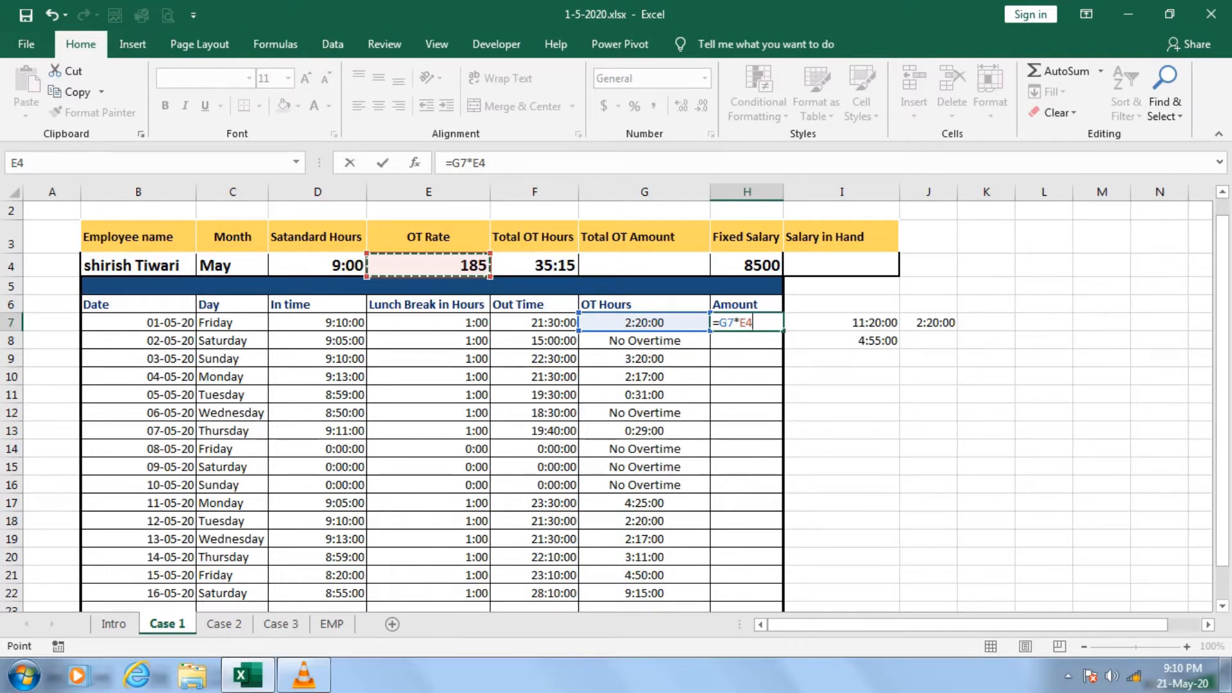
key("Return")
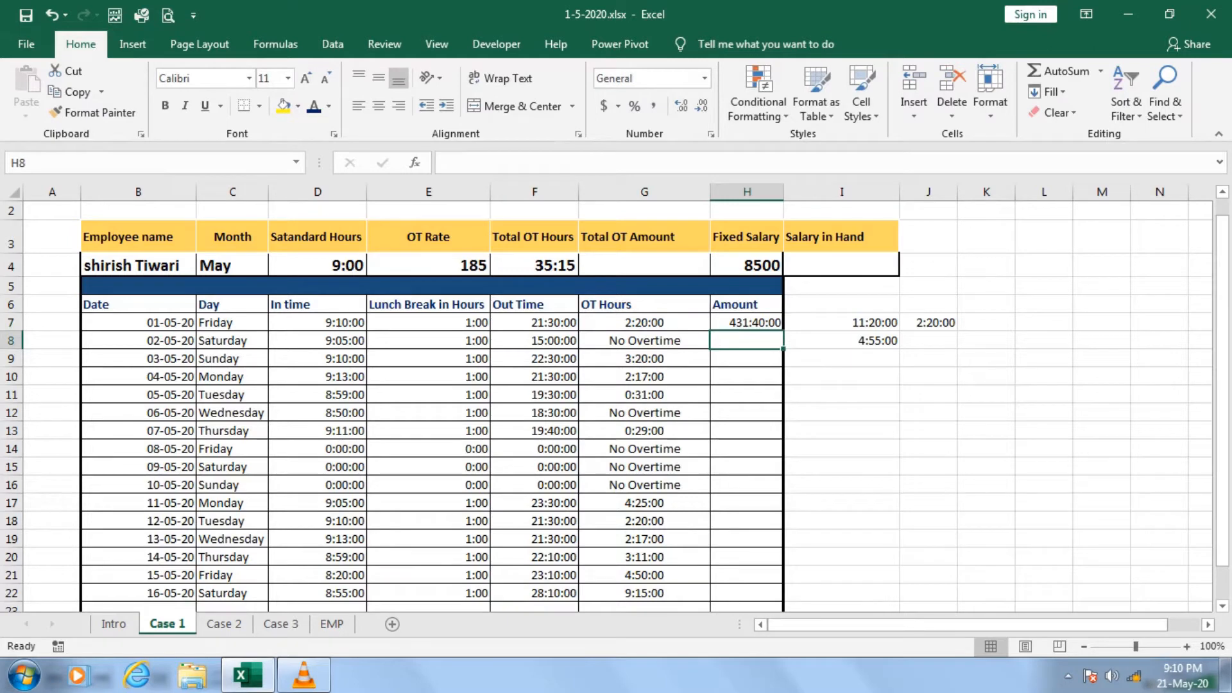
Try filling the H7 amount formula down through H14, and clear the filled range.
key("Up")
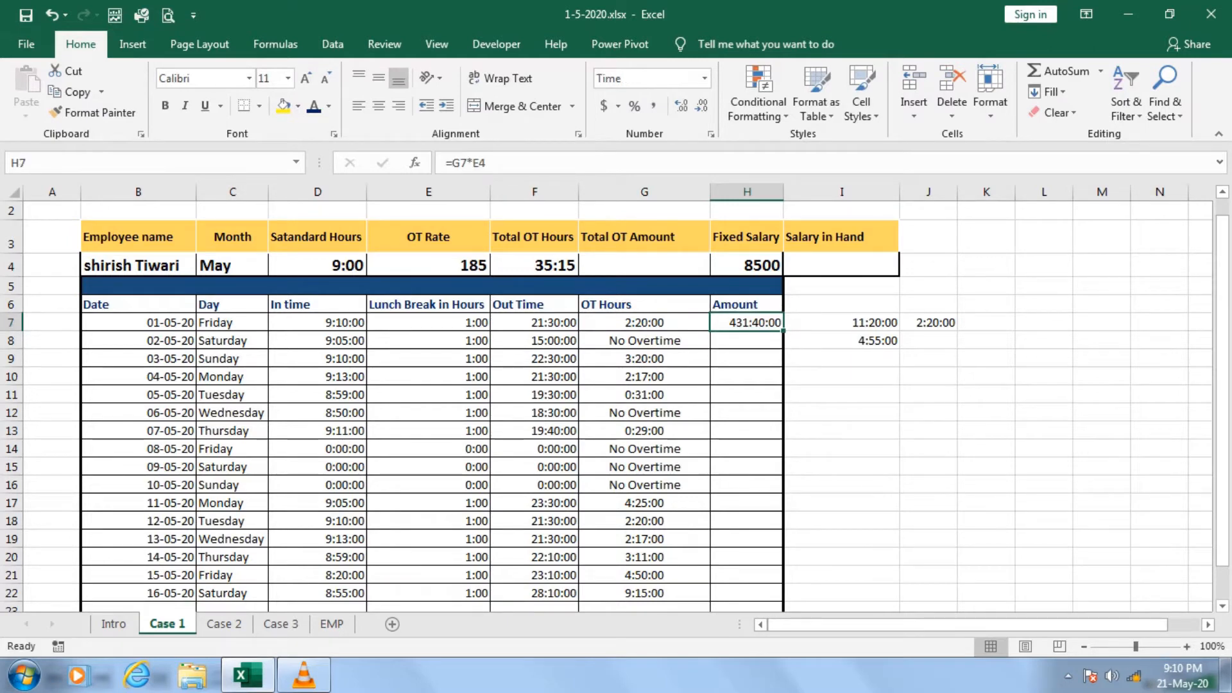
left_click_drag(783, 329, 783, 452)
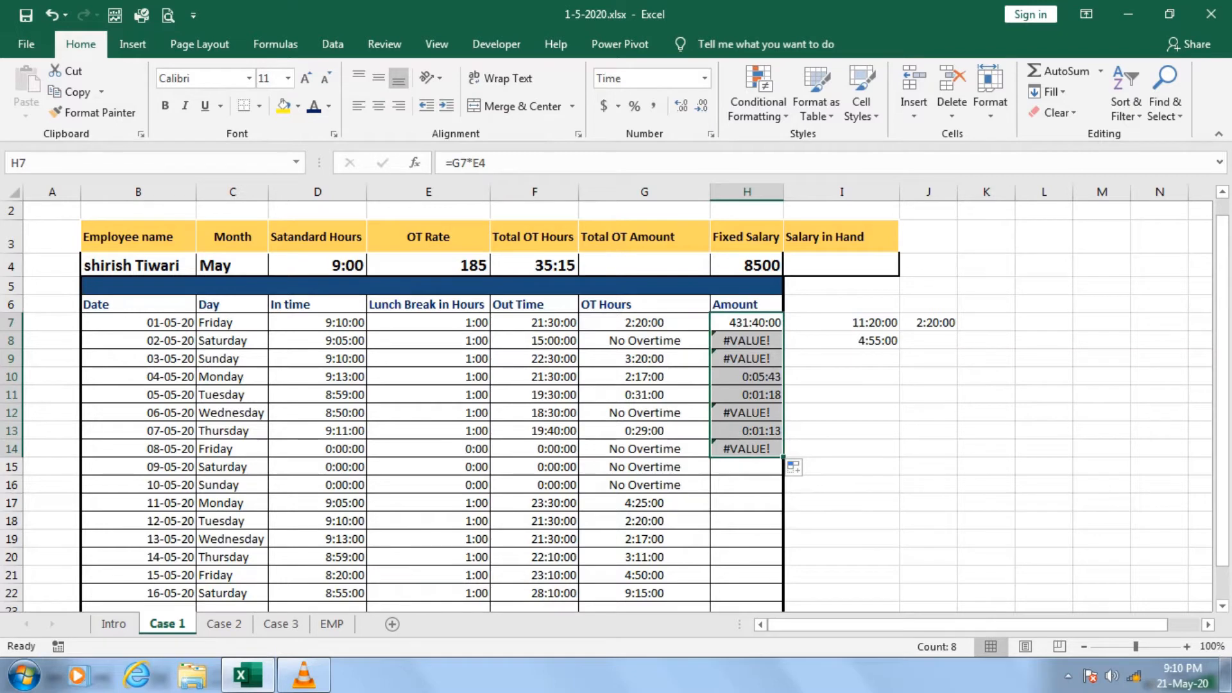
key("Delete")
Enter the formula =IF(ISTEXT(G7),"",G7*E4) in H7 to leave the amount blank when the overtime entry is text.
left_click(746, 323)
type("=")
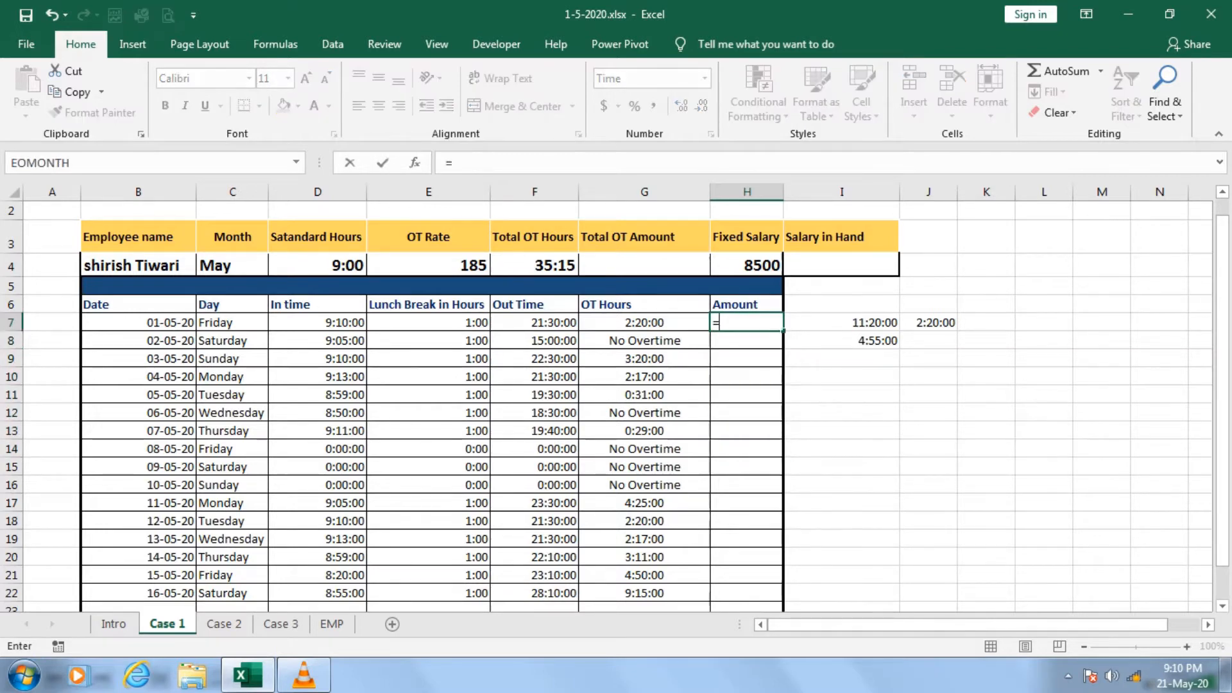
type("IF(")
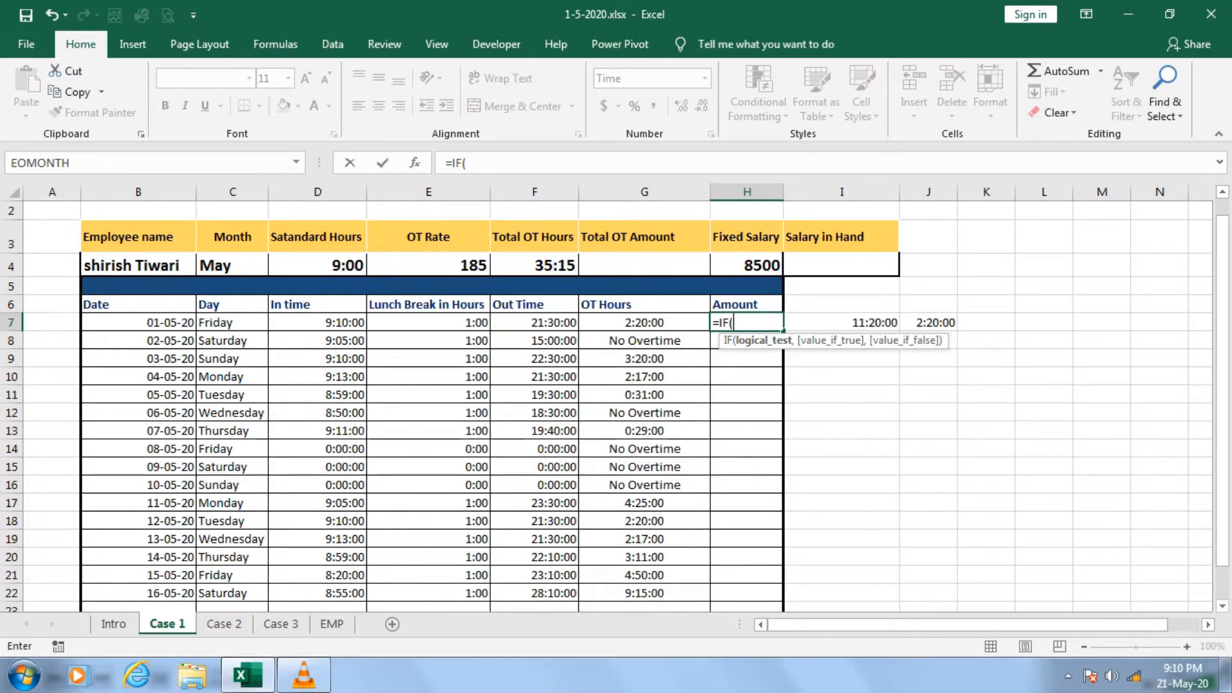
type("ISTEXT(")
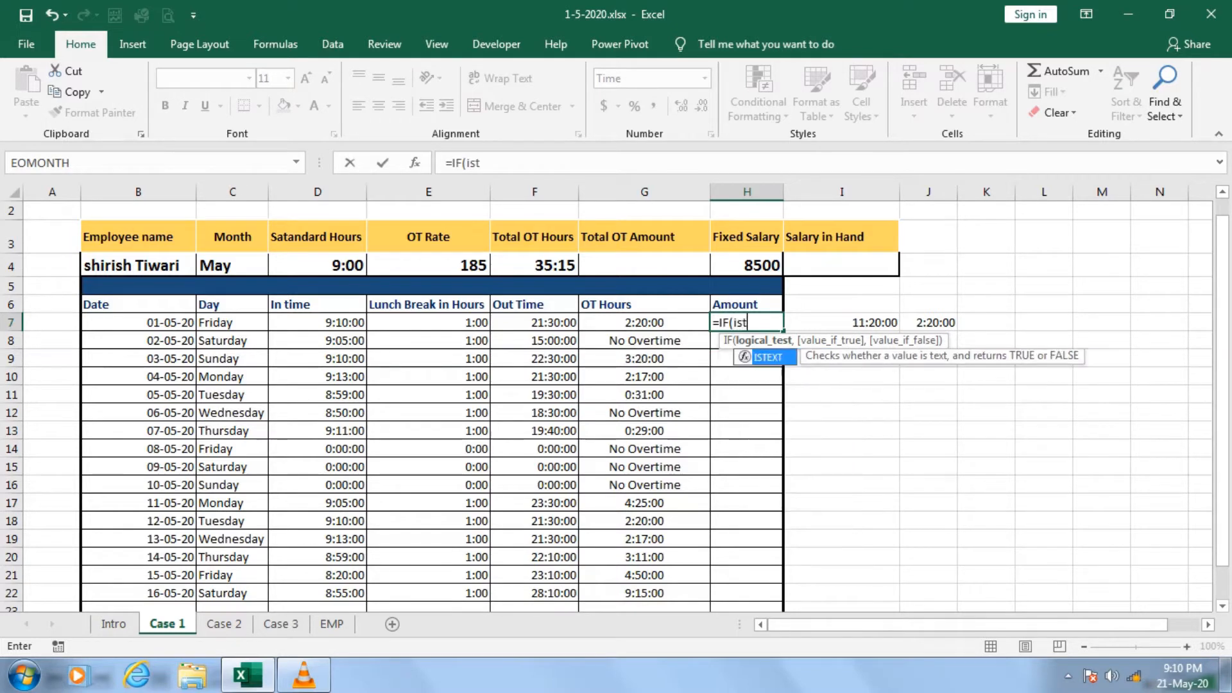
key("Left")
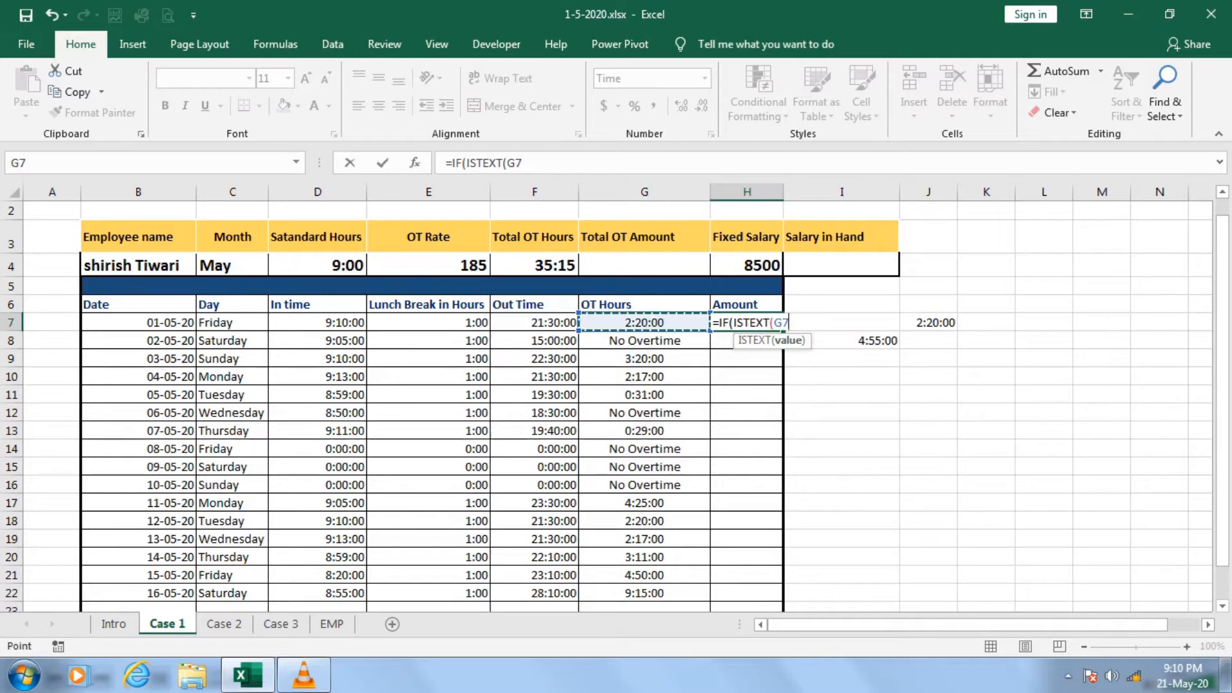
type("),")
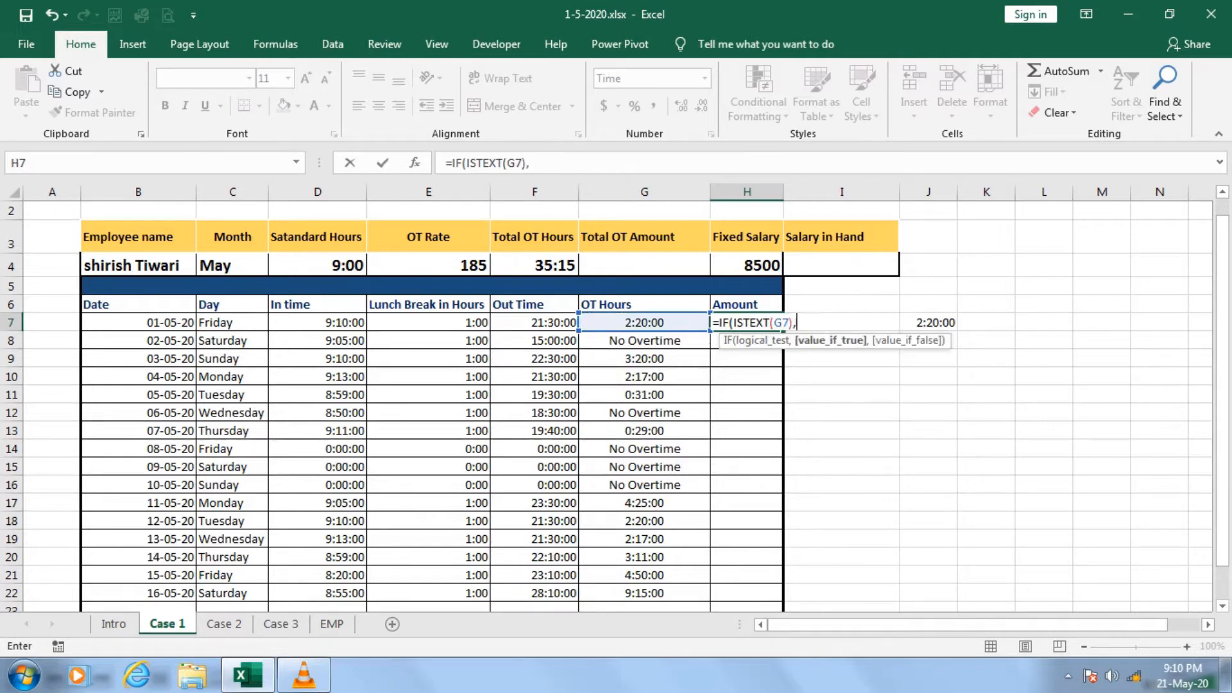
type("\"\",")
key("Left")
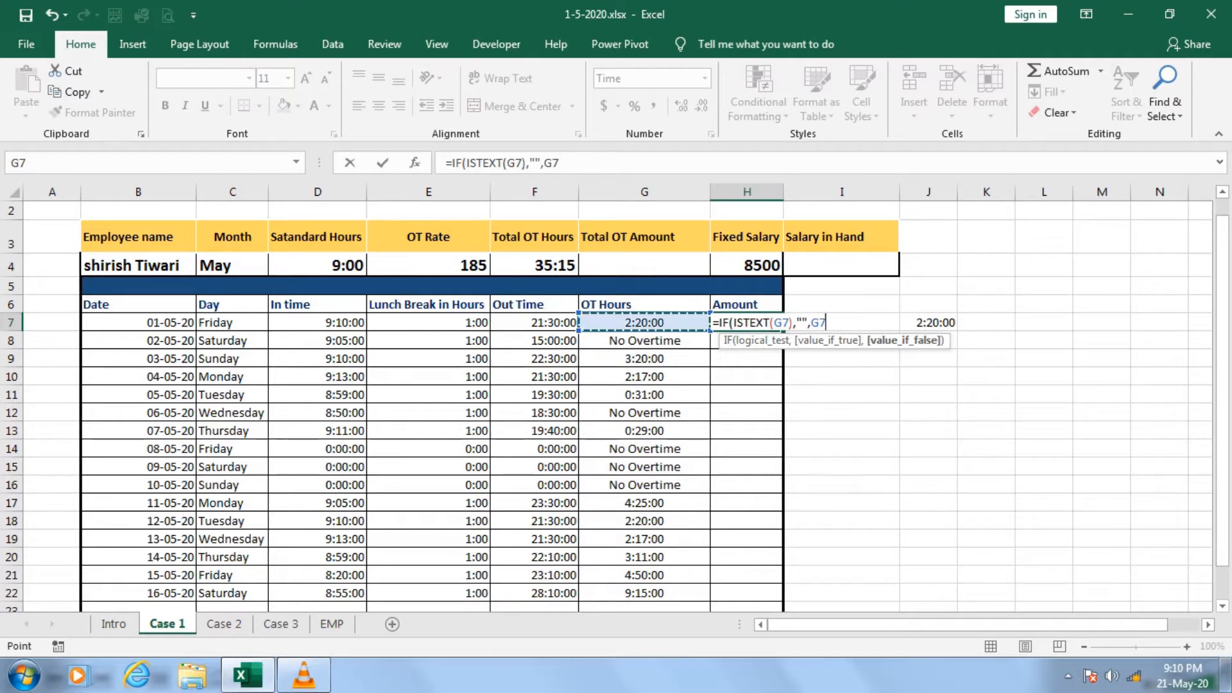
type("*")
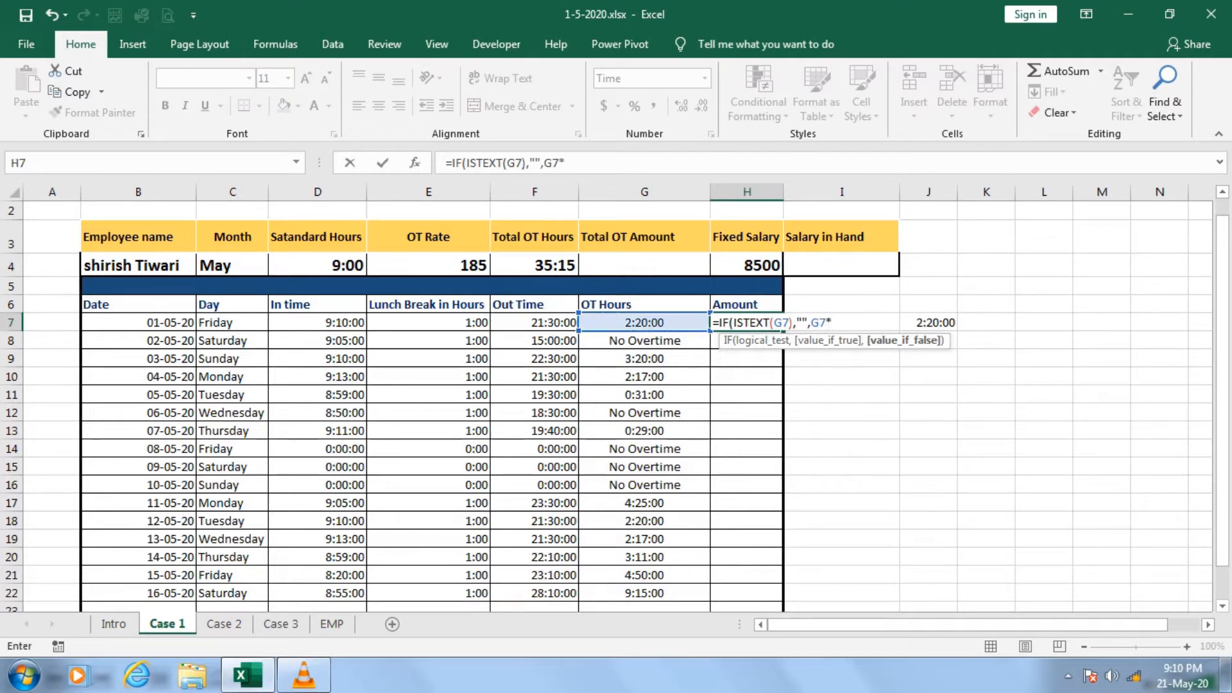
left_click(427, 265)
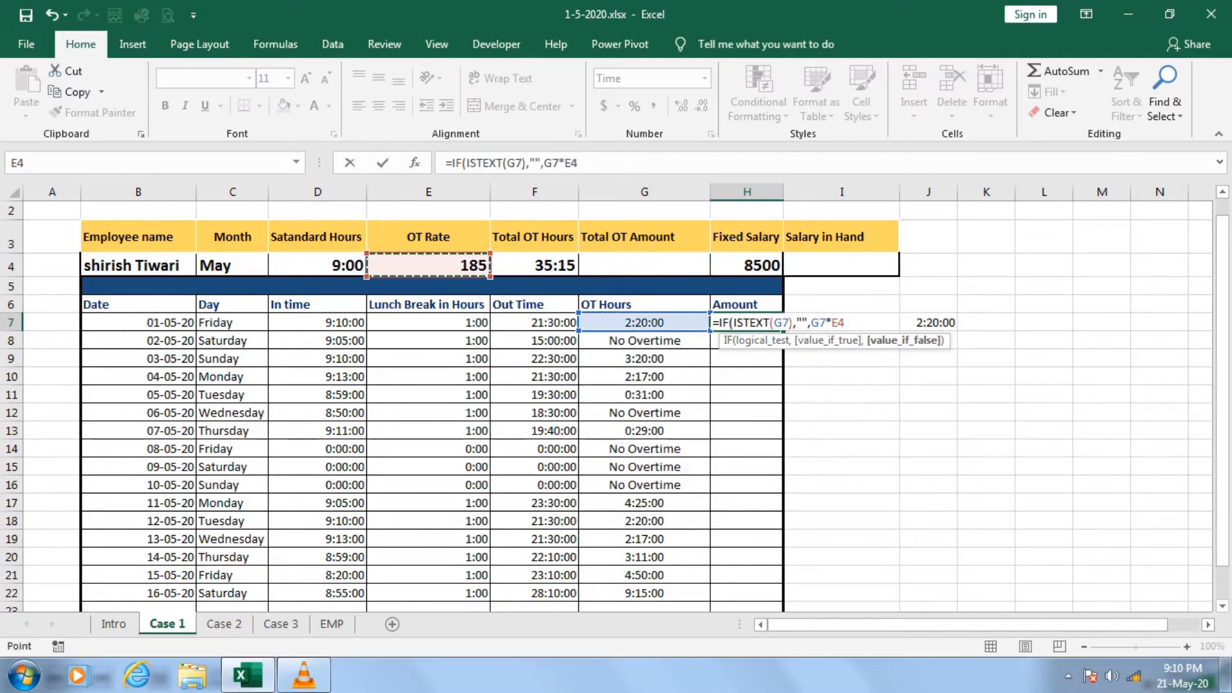
type(")")
key("Return")
left_click(747, 323)
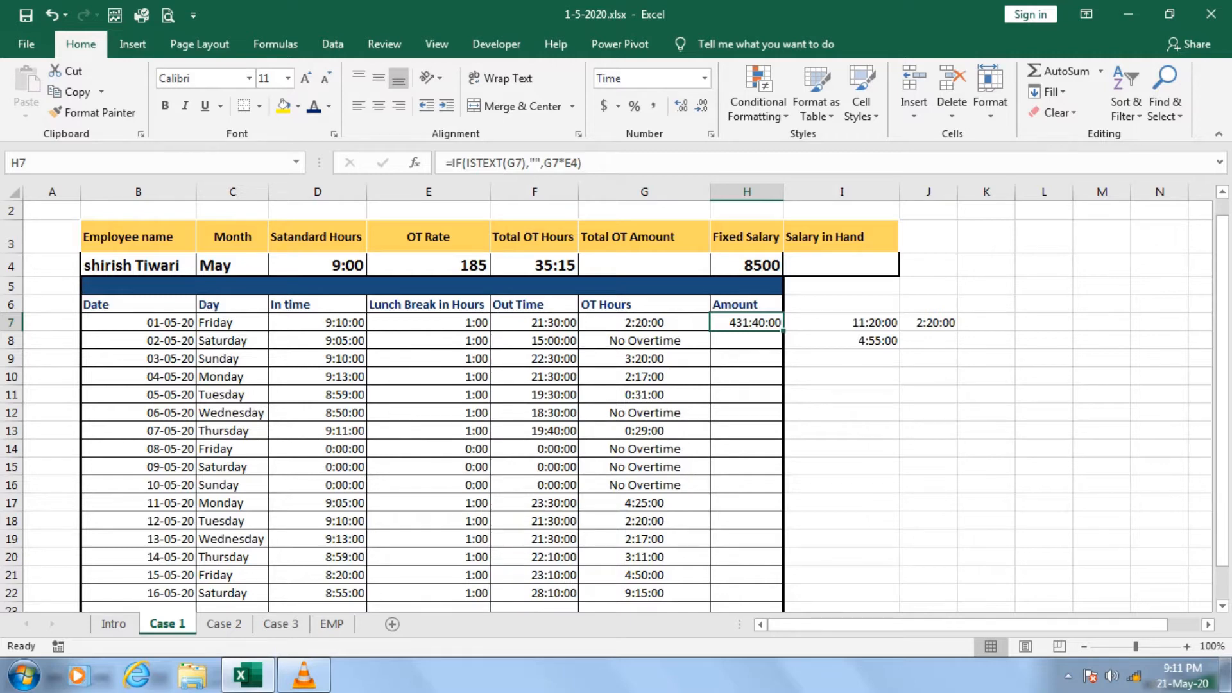
Multiply the first day's overtime hours by the OT rate in K12 with the formula =G7*E4.
left_click(986, 322)
left_click(986, 413)
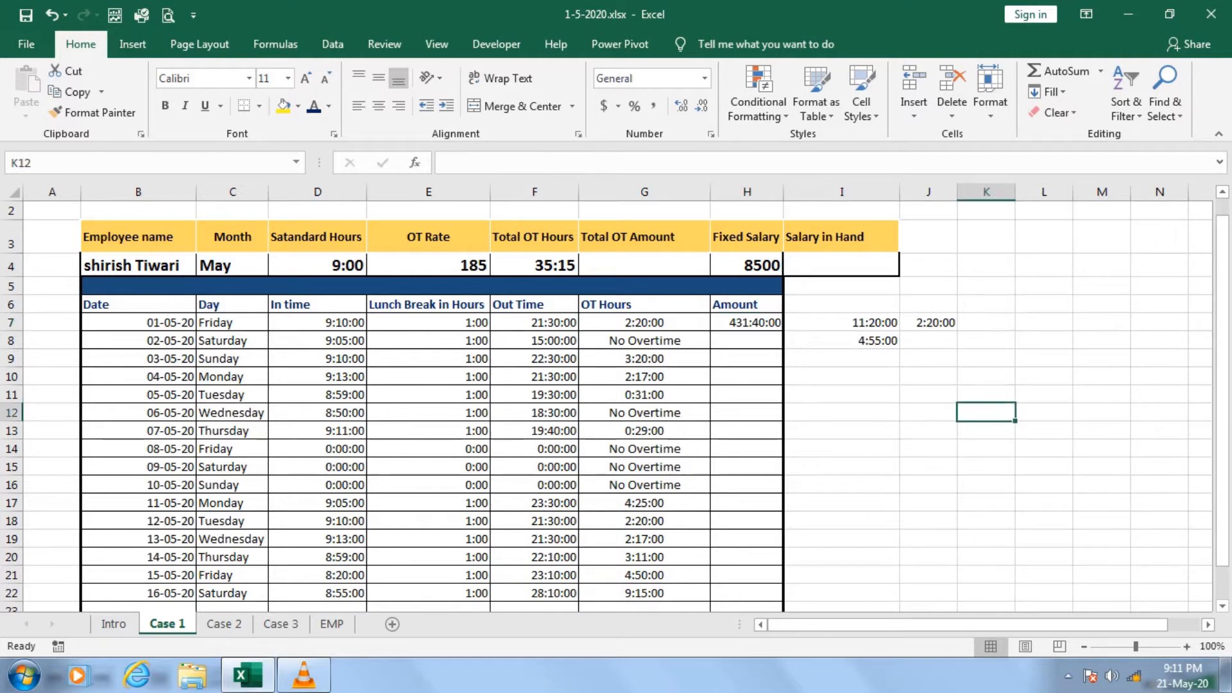
type("=")
left_click(645, 322)
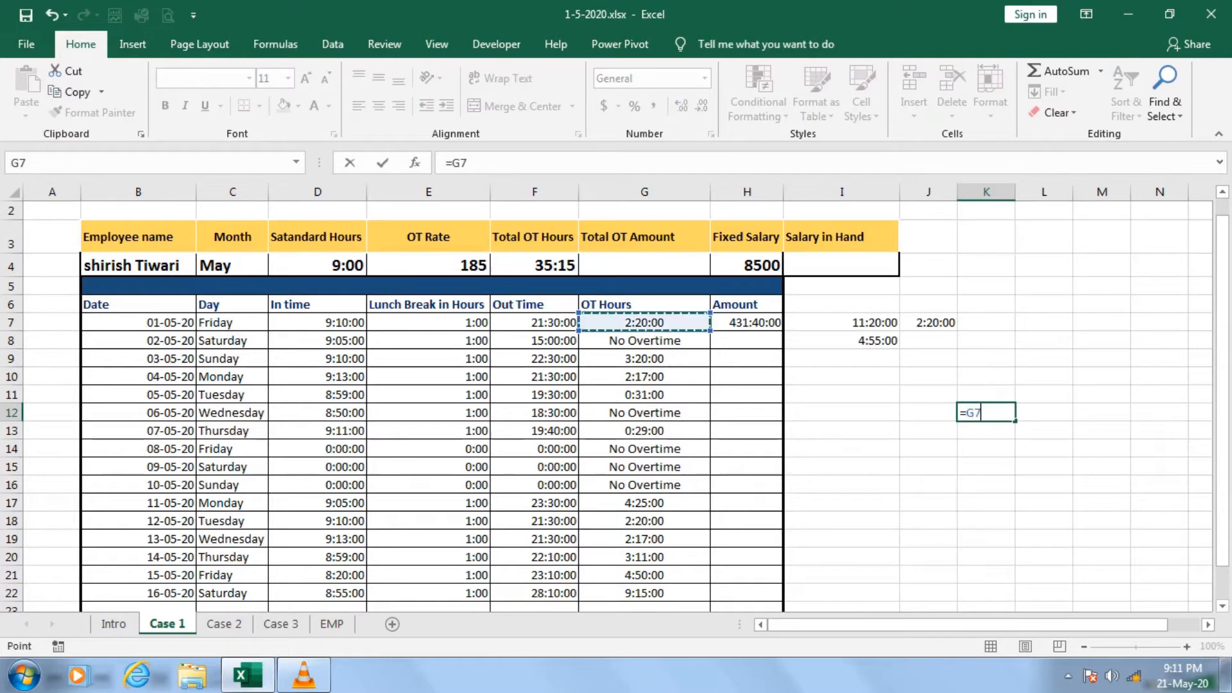
type("*")
left_click(428, 265)
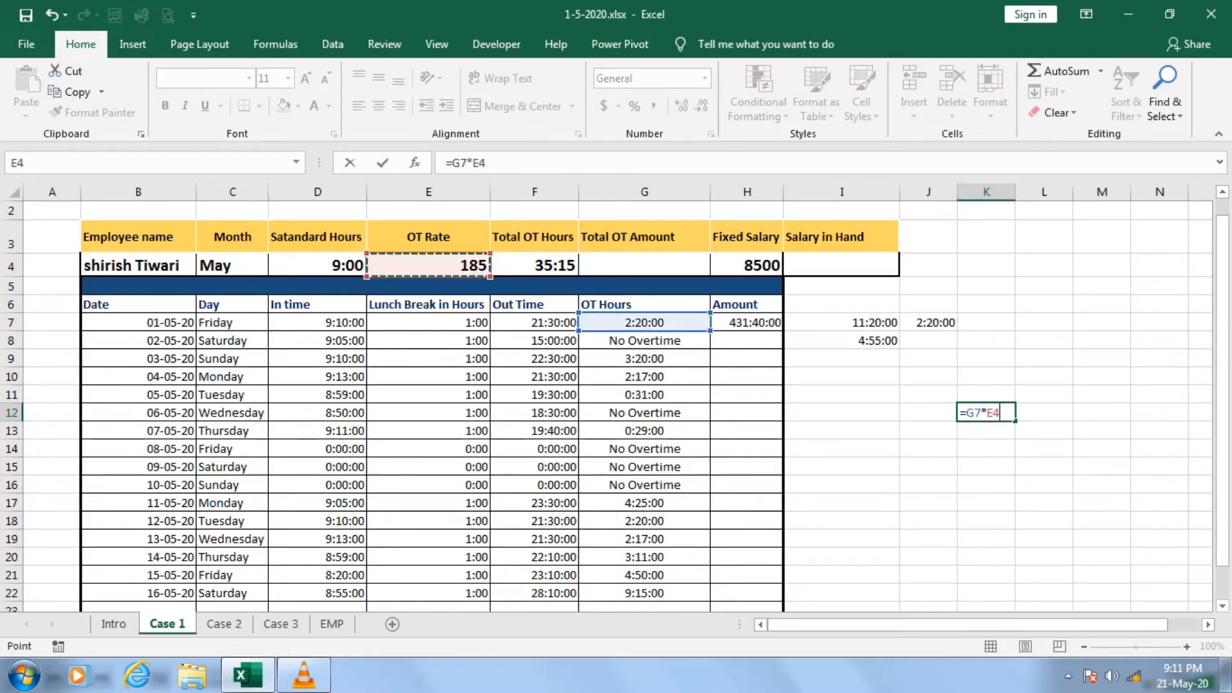
key("Return")
left_click(986, 412)
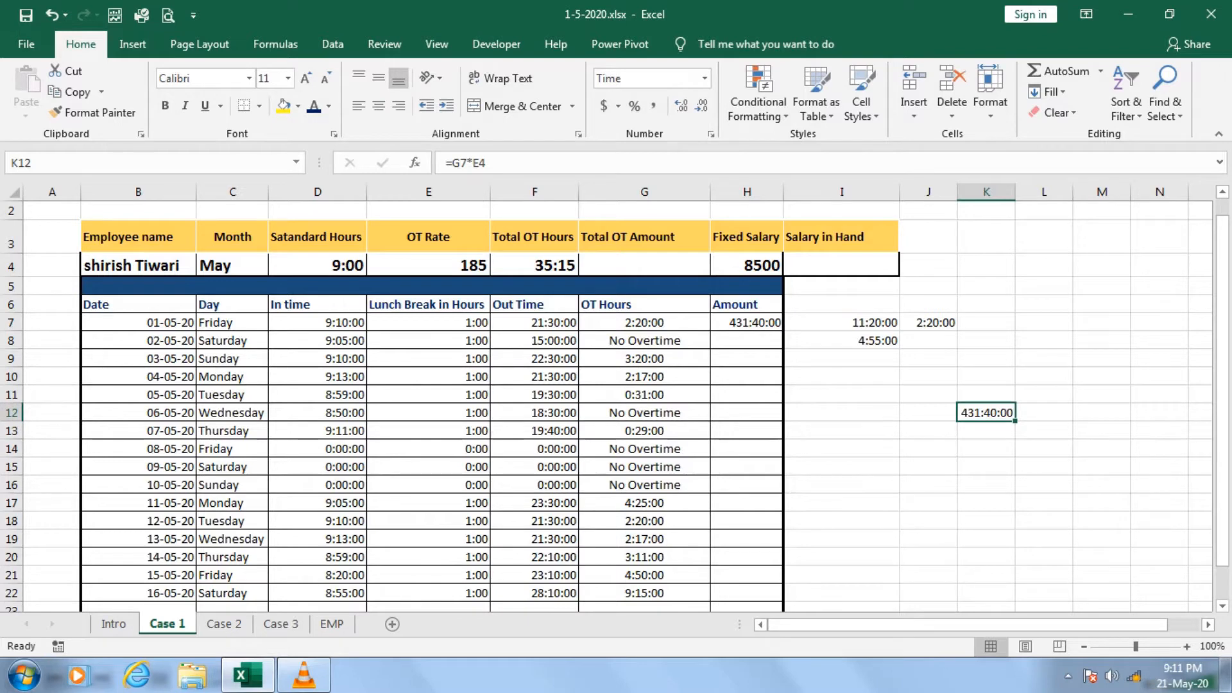
Change the number format of the first day's amount in H7 to General.
left_click(747, 322)
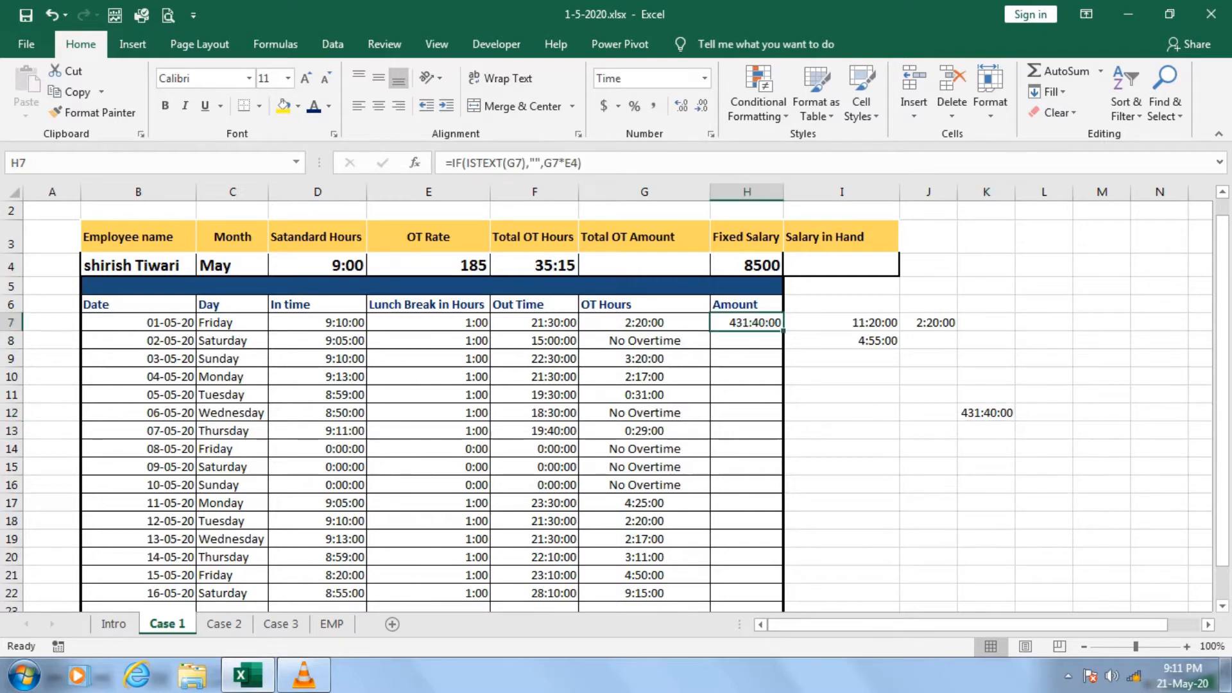
left_click(705, 78)
left_click(679, 110)
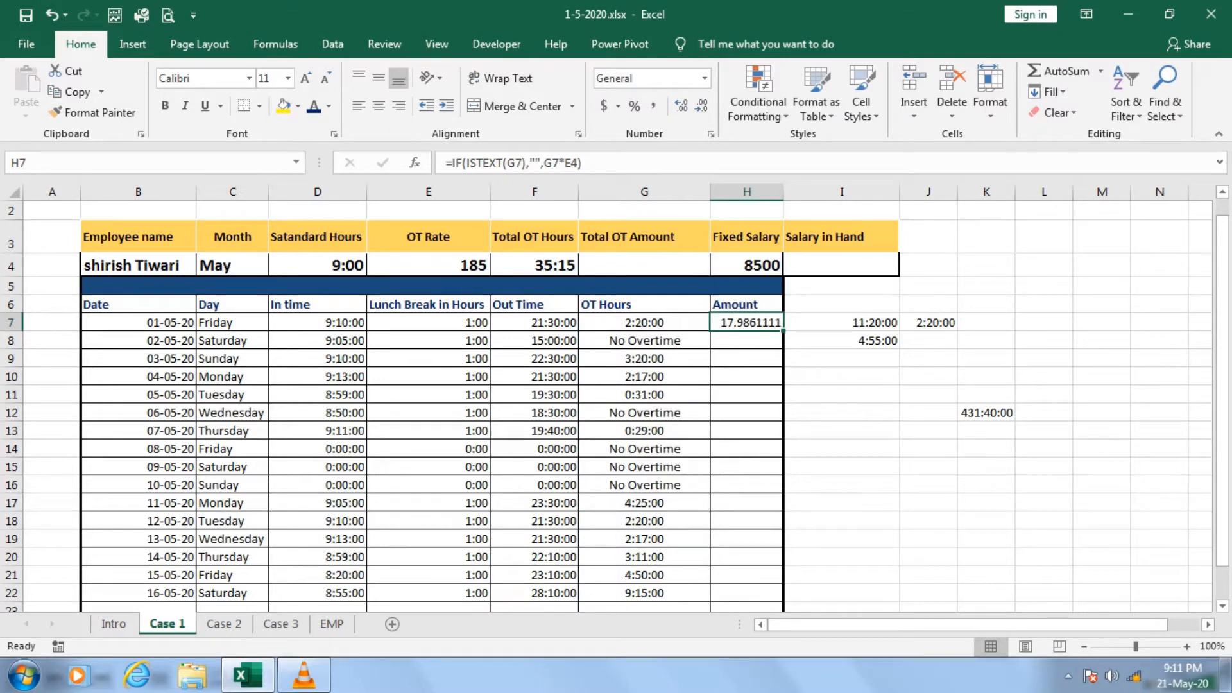
Change the H7 formula to =IF(ISTEXT(G7),"",G7*$E$4*24) and fill it down through H22.
key("F2")
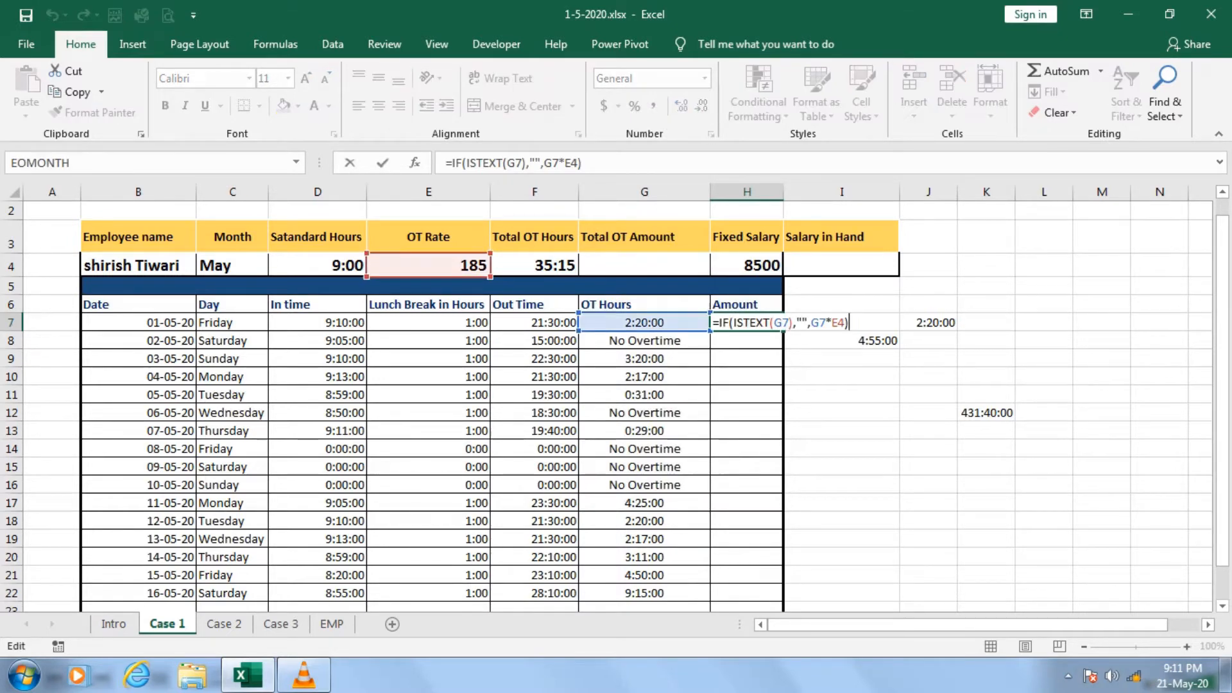
key("Left")
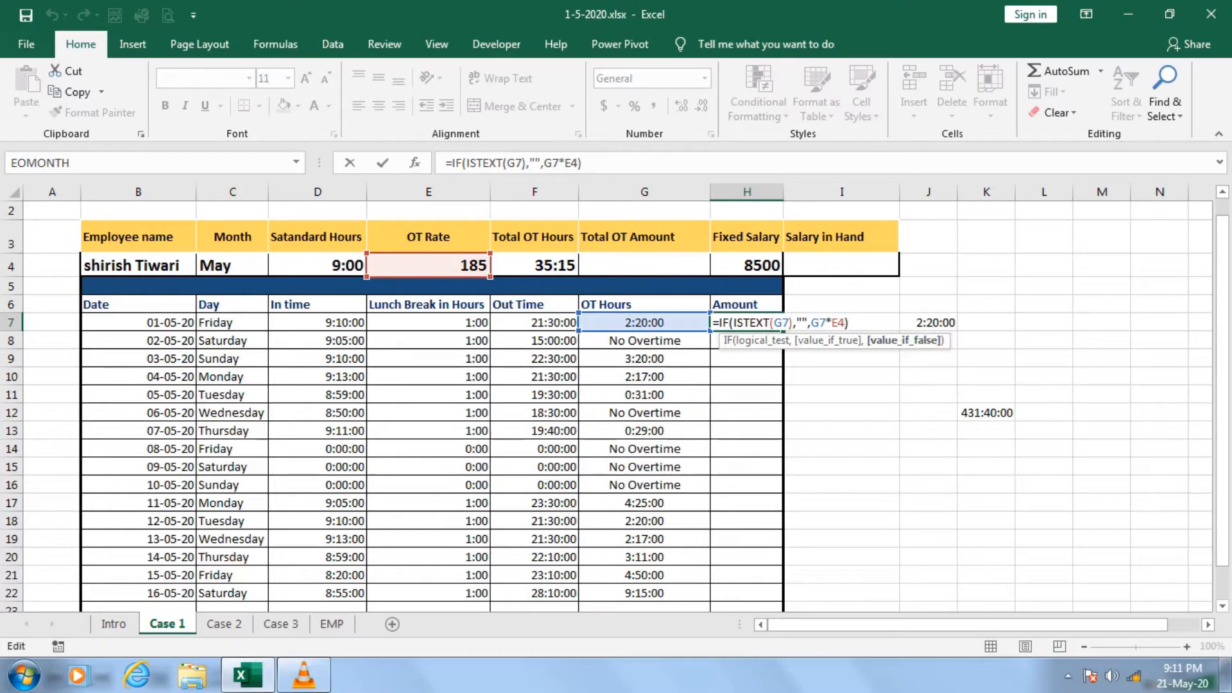
type("*24")
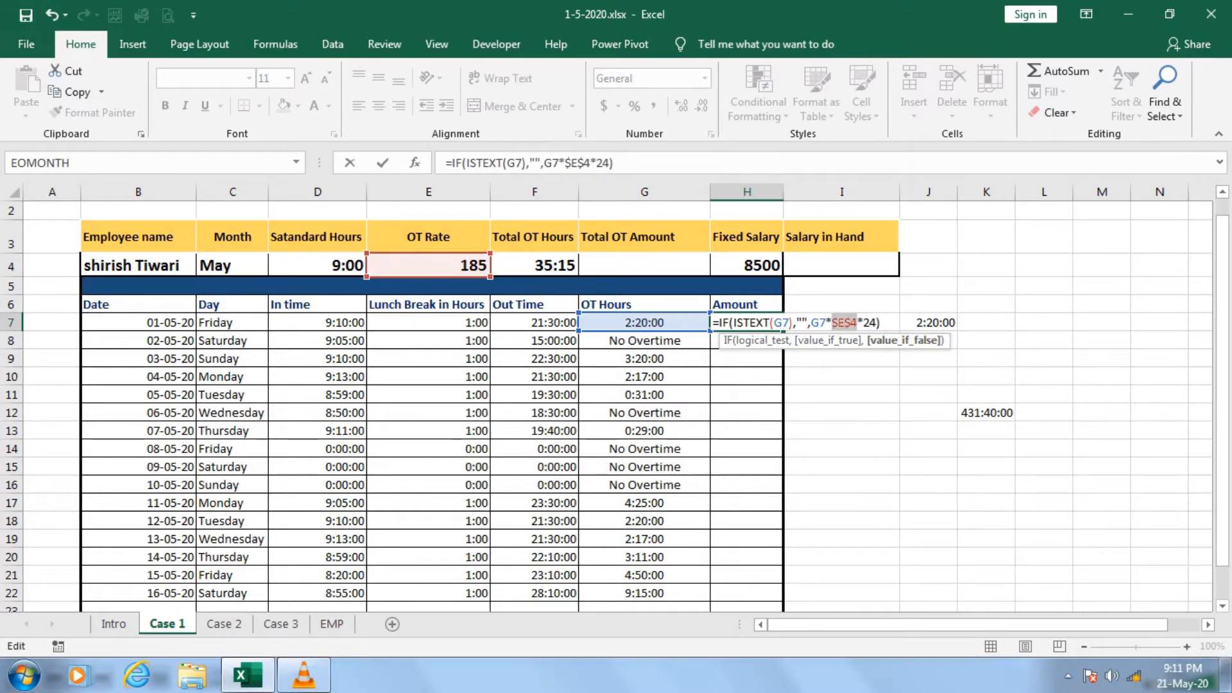
key("Return")
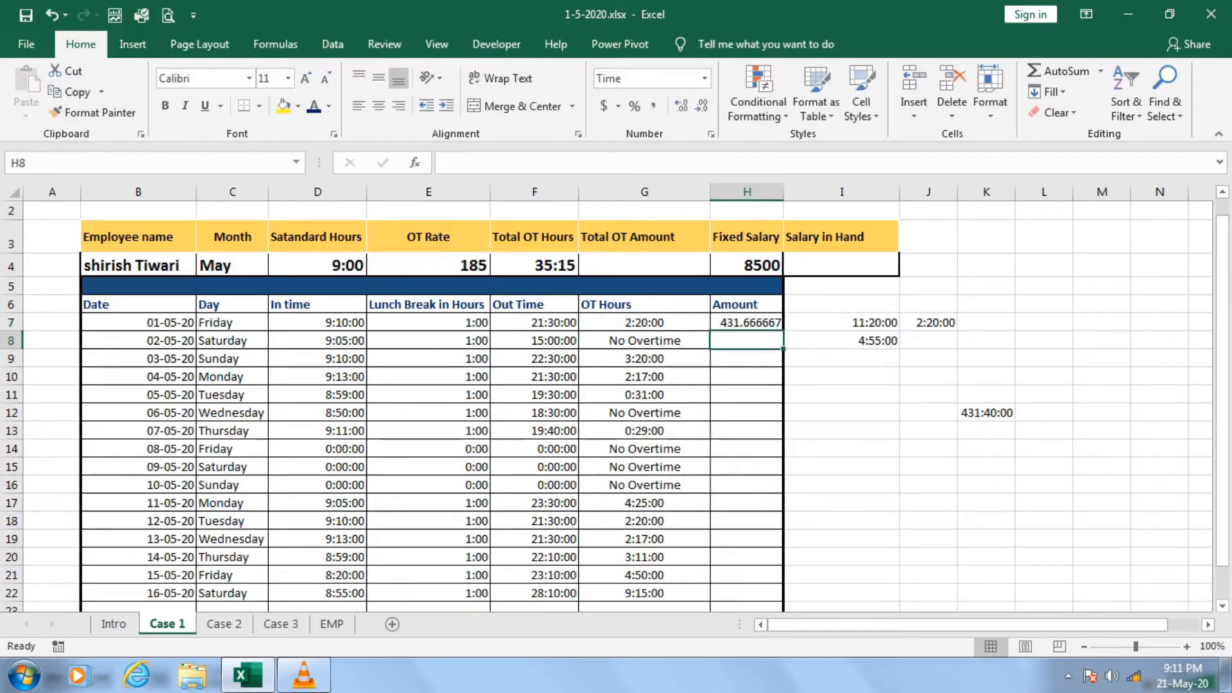
left_click(746, 323)
left_click_drag(783, 331, 783, 601)
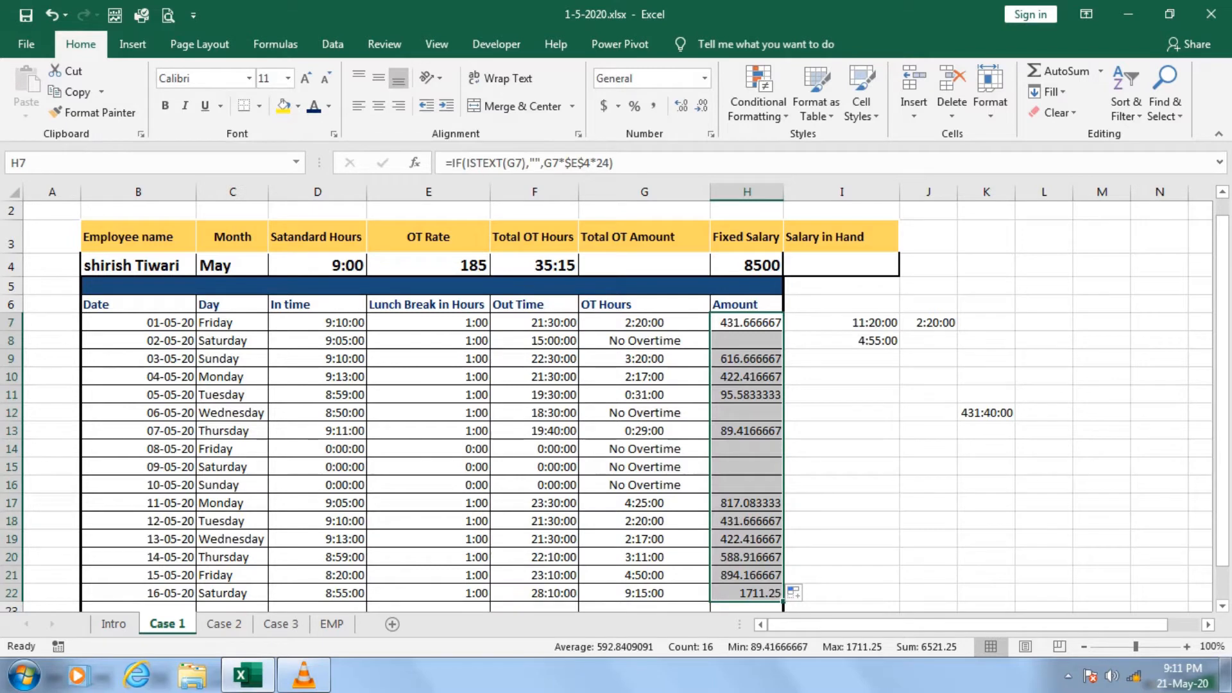
Total the daily overtime amounts in G4 under Total OT Amount with the formula =SUM(H7:H22).
left_click(644, 264)
type("=sum")
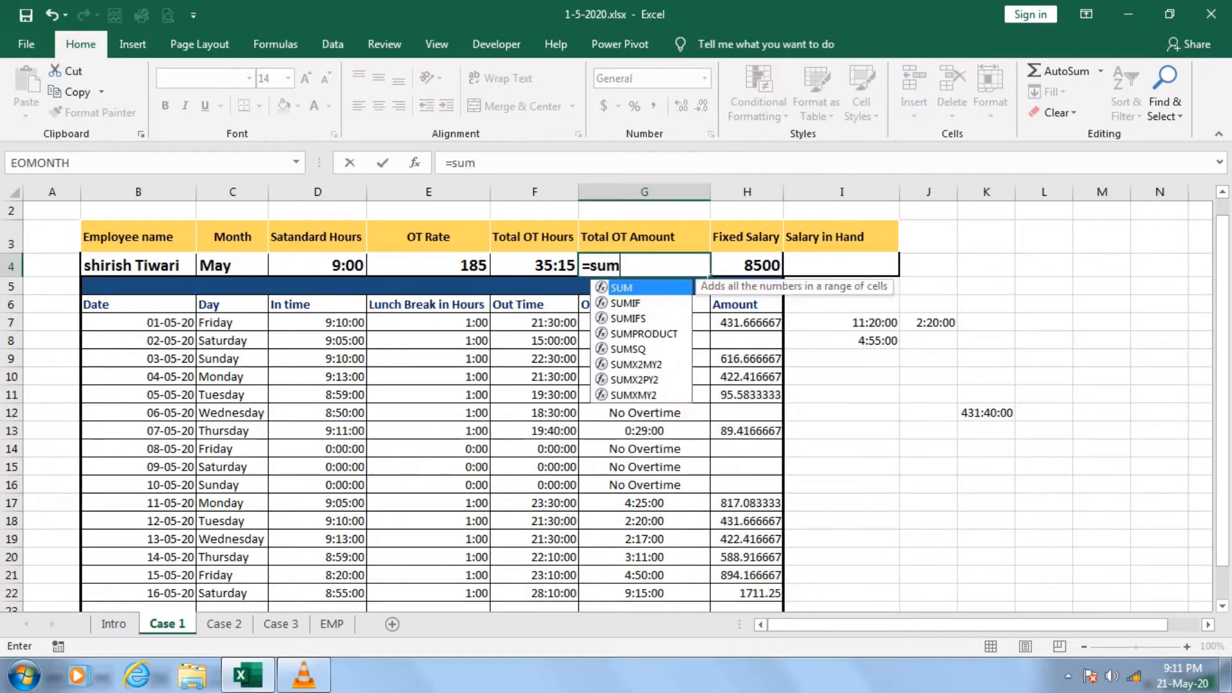
key("Tab")
key("Right")
key("Down")
key("Down")
key("Down")
key("ctrl+shift+Down")
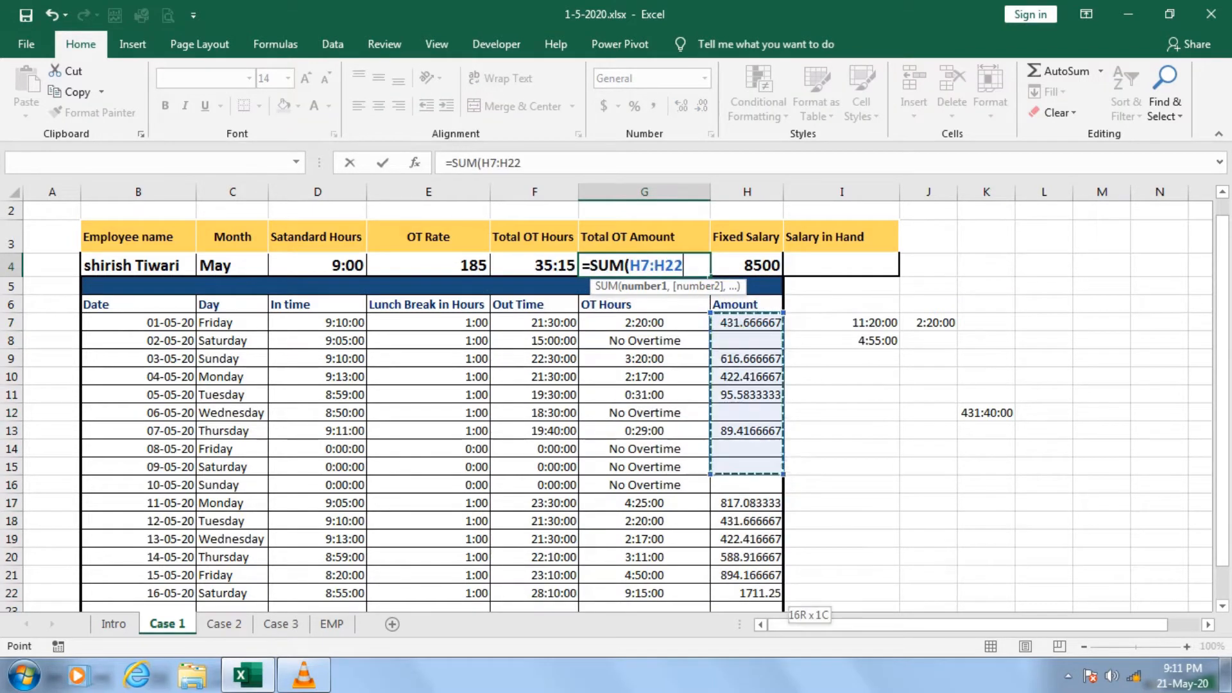
type(")")
key("Return")
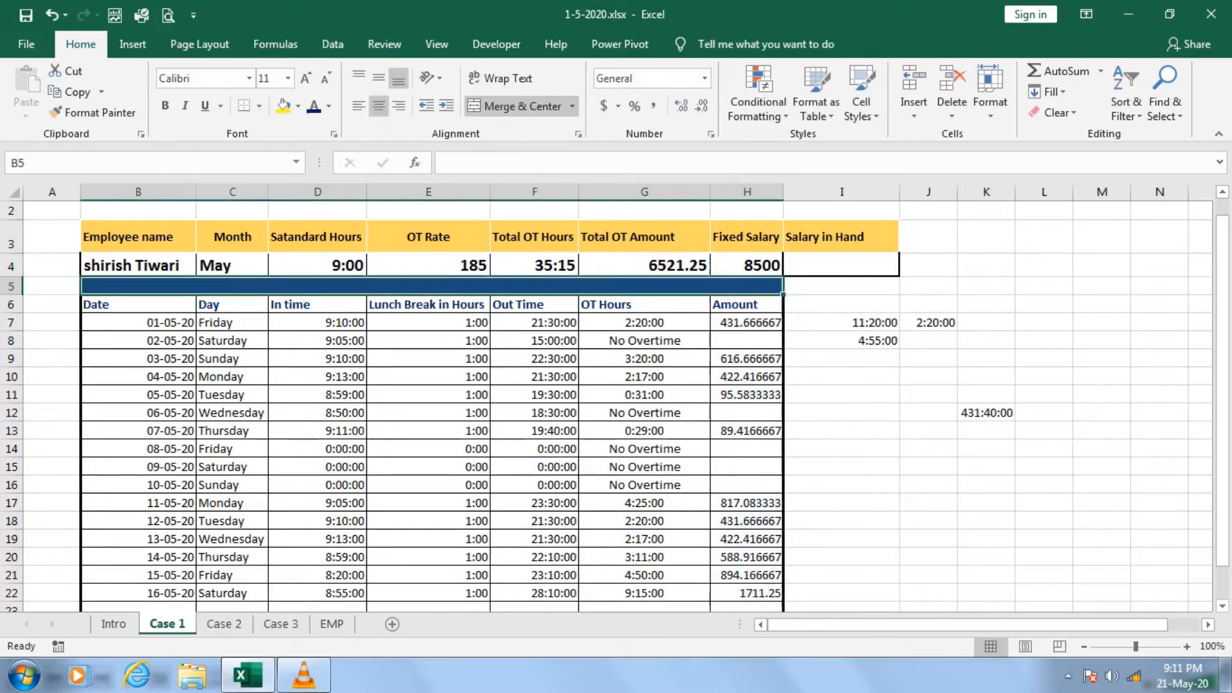
Calculate Salary in Hand in I4 by adding the fixed salary and total overtime amount with =H4+G4.
key("Up")
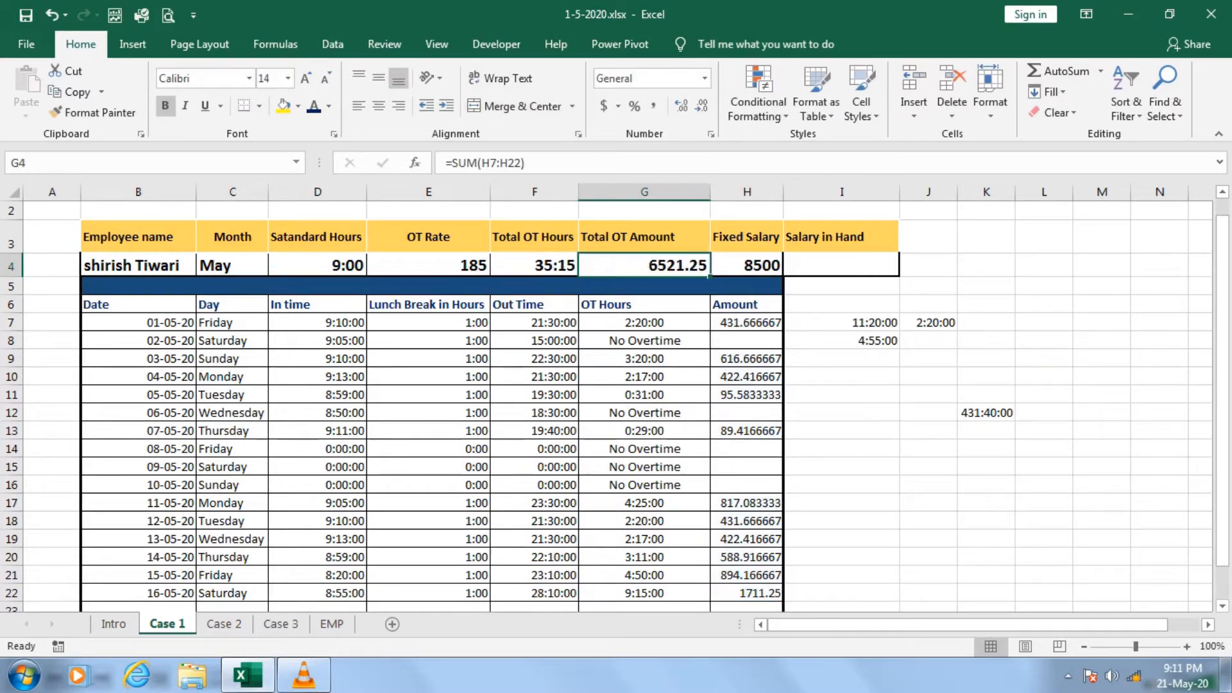
key("Right")
key("Right")
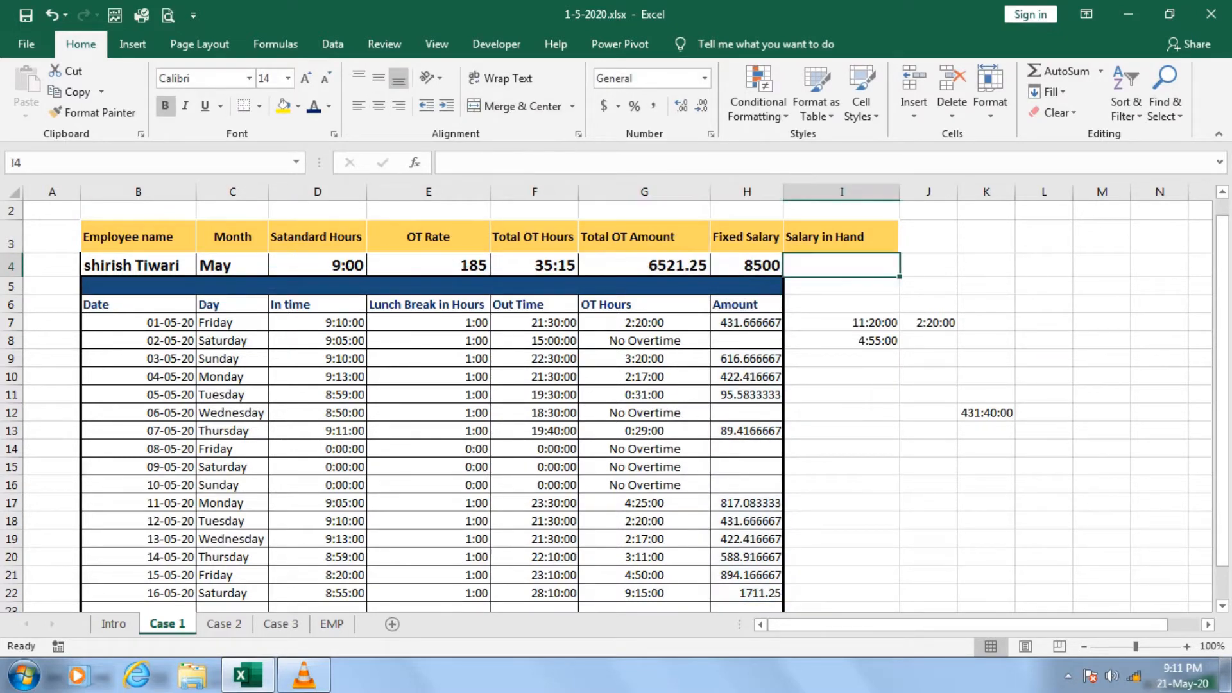
type("=")
key("Left")
type("+")
key("Left")
key("Left")
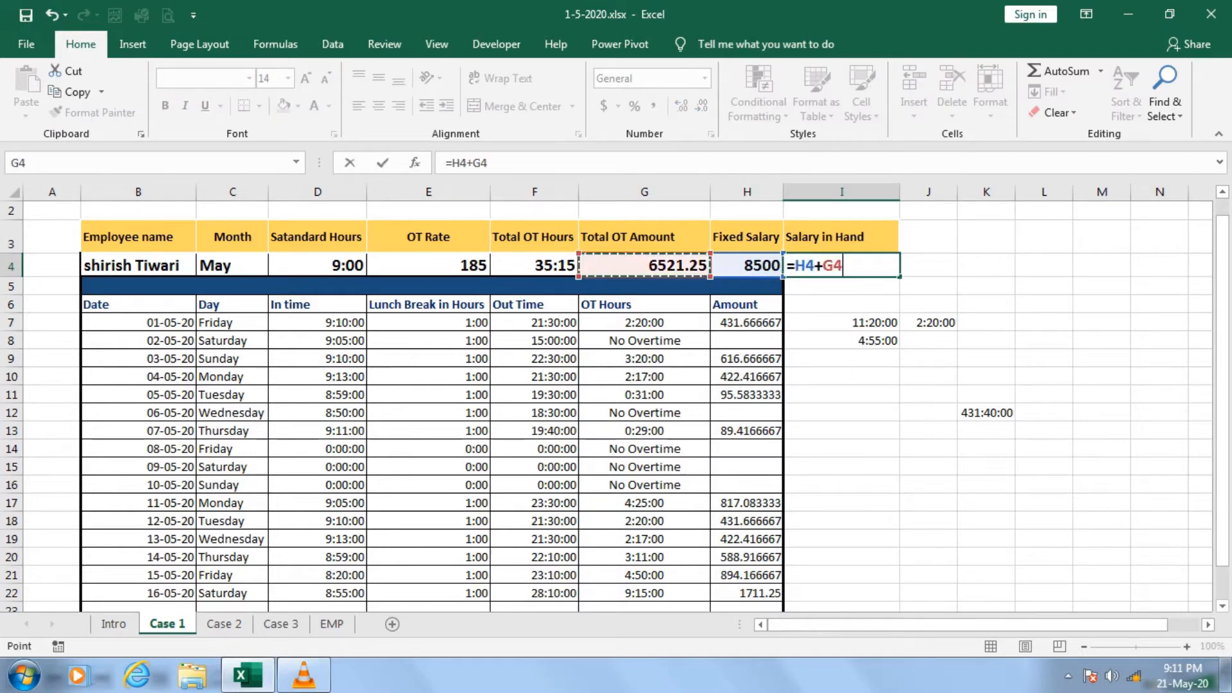
key("Return")
key("Up")
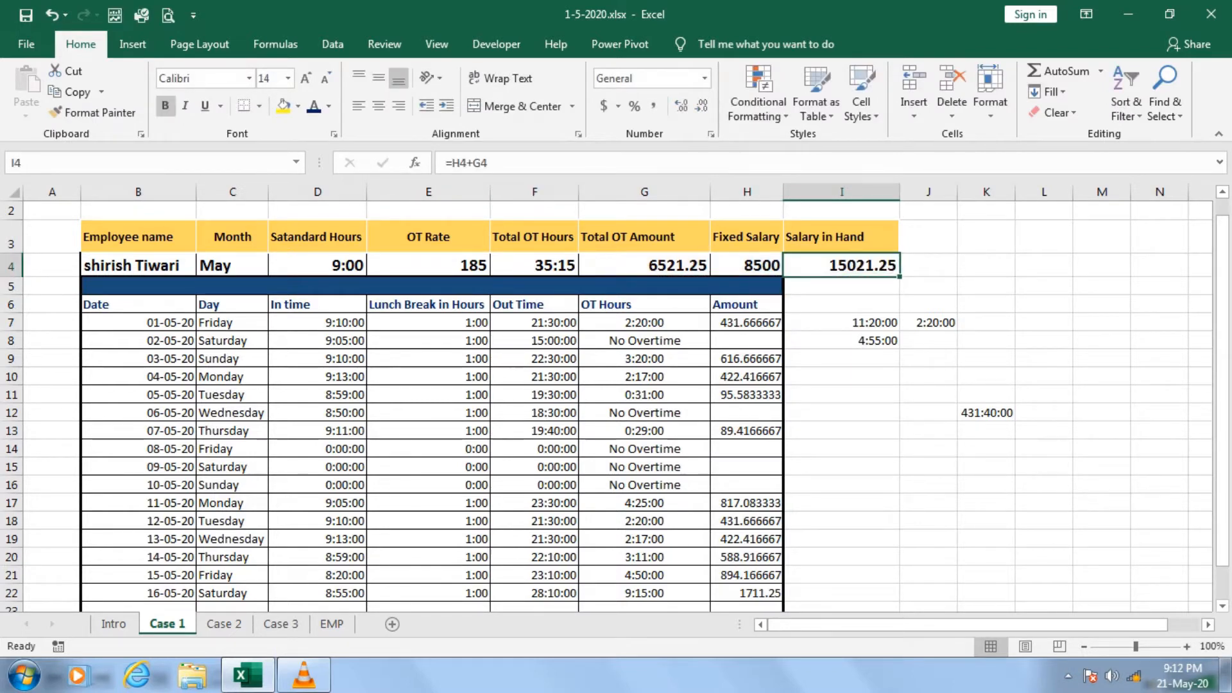
Round Salary in Hand in I4 to a whole number by changing its formula to =ROUND(H4+G4,0).
key("F2")
key("Left")
key("Left")
key("Left")
key("Left")
key("Left")
type("r")
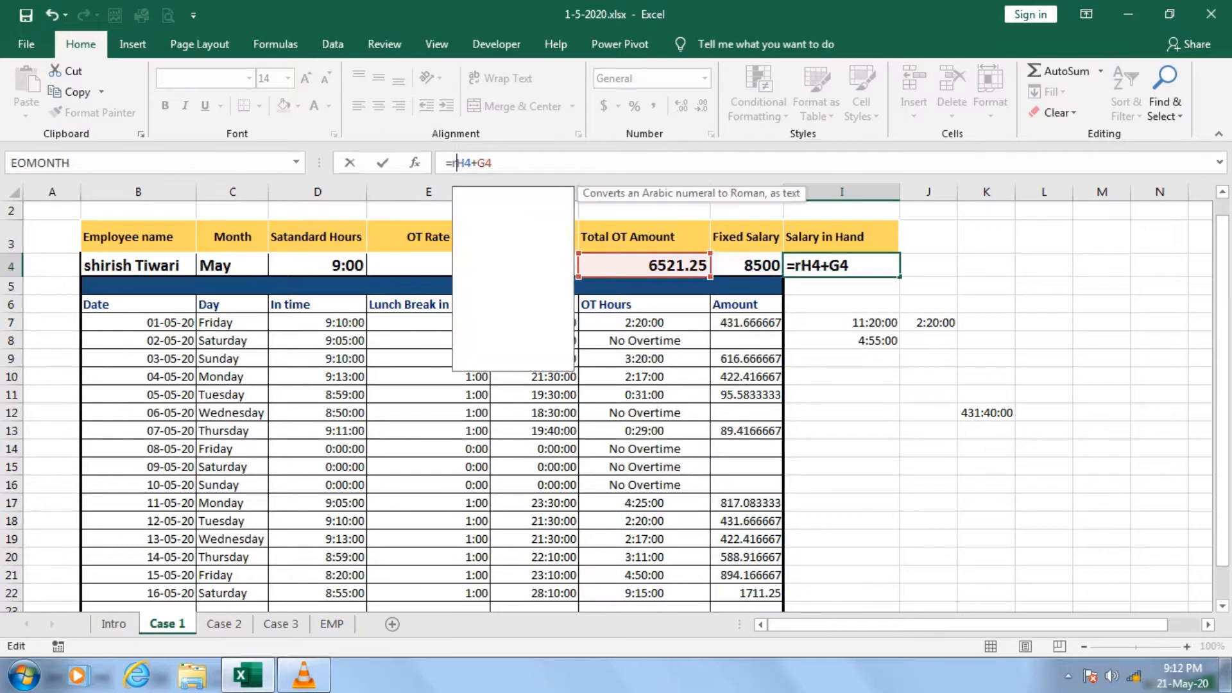
type("oun")
key("Tab")
key("End")
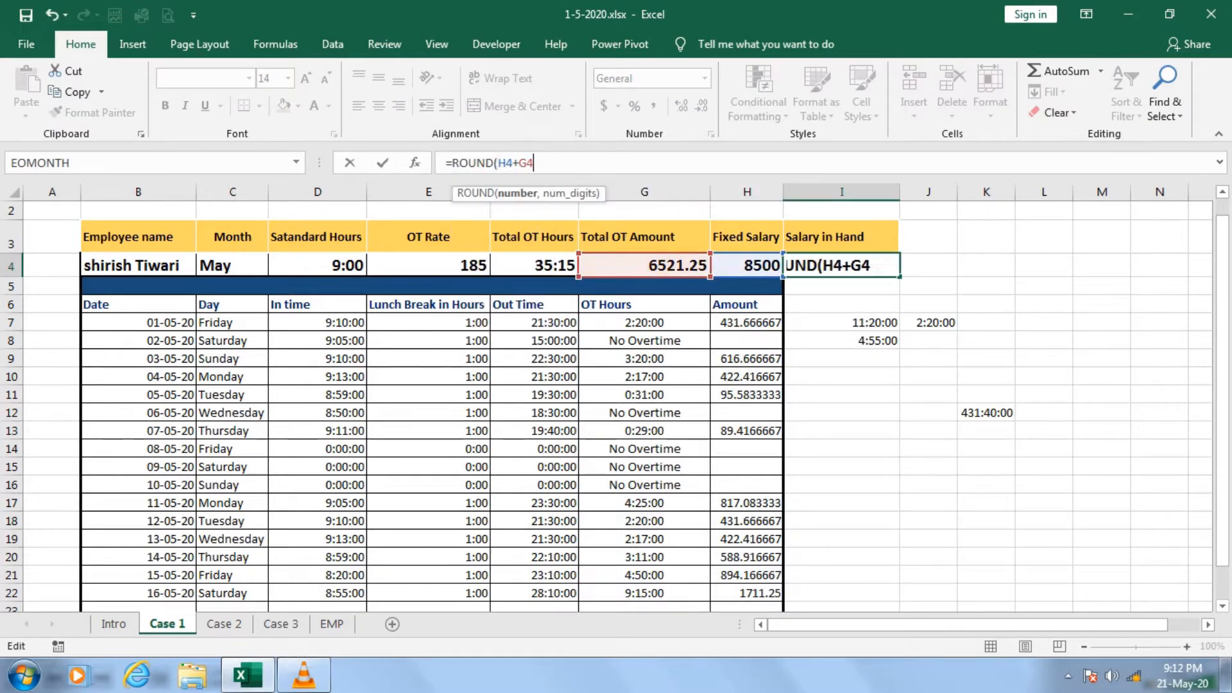
type(",0)")
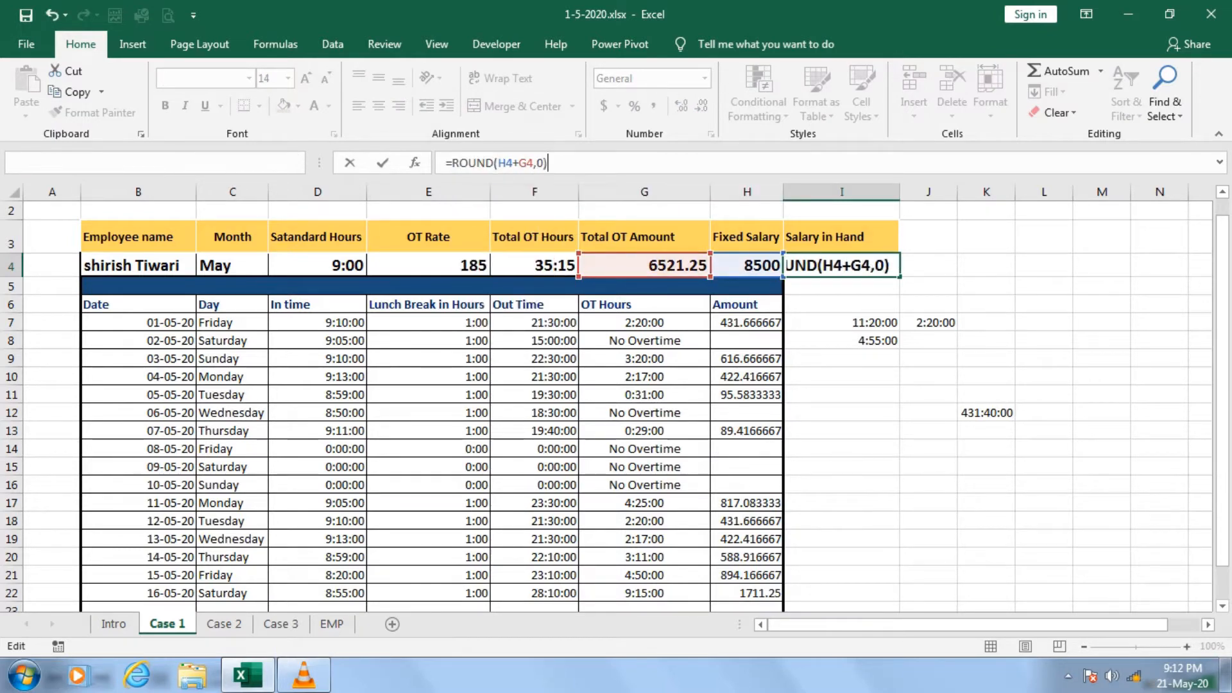
key("Return")
key("Up")
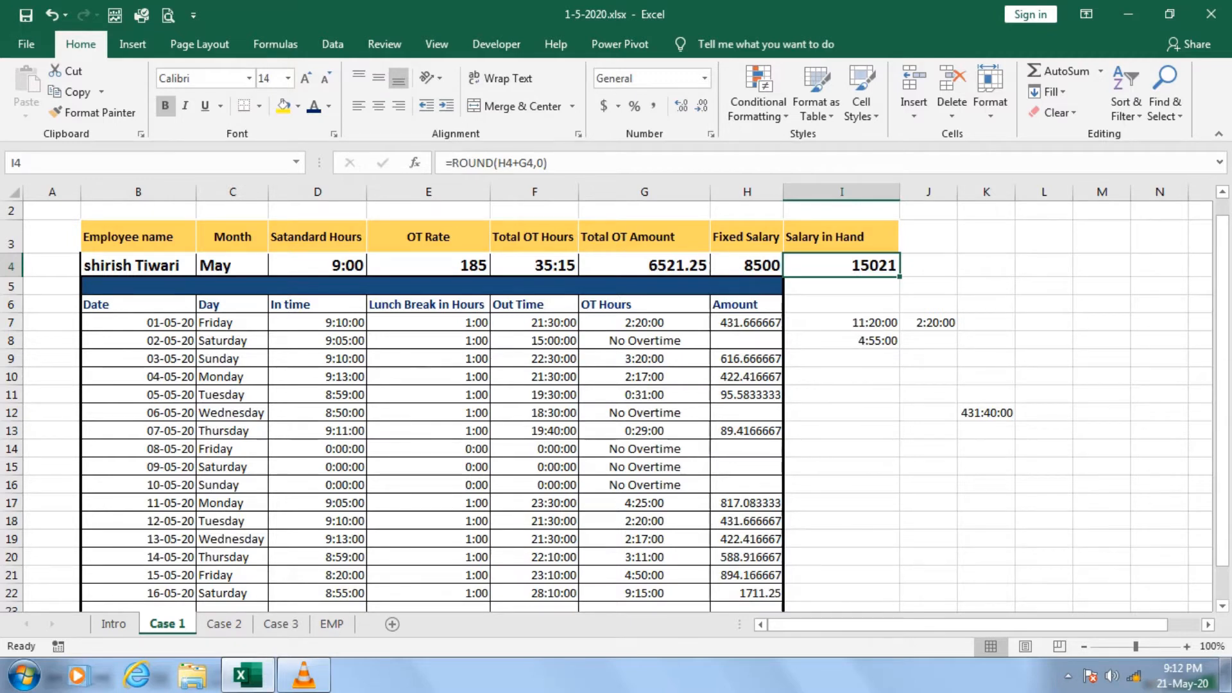
Review the Case 1 lunch break column, then switch to the Case 2 sheet and examine its Lunch Start Time and Lunch End Time columns.
left_click_drag(429, 323, 429, 502)
left_click(428, 323)
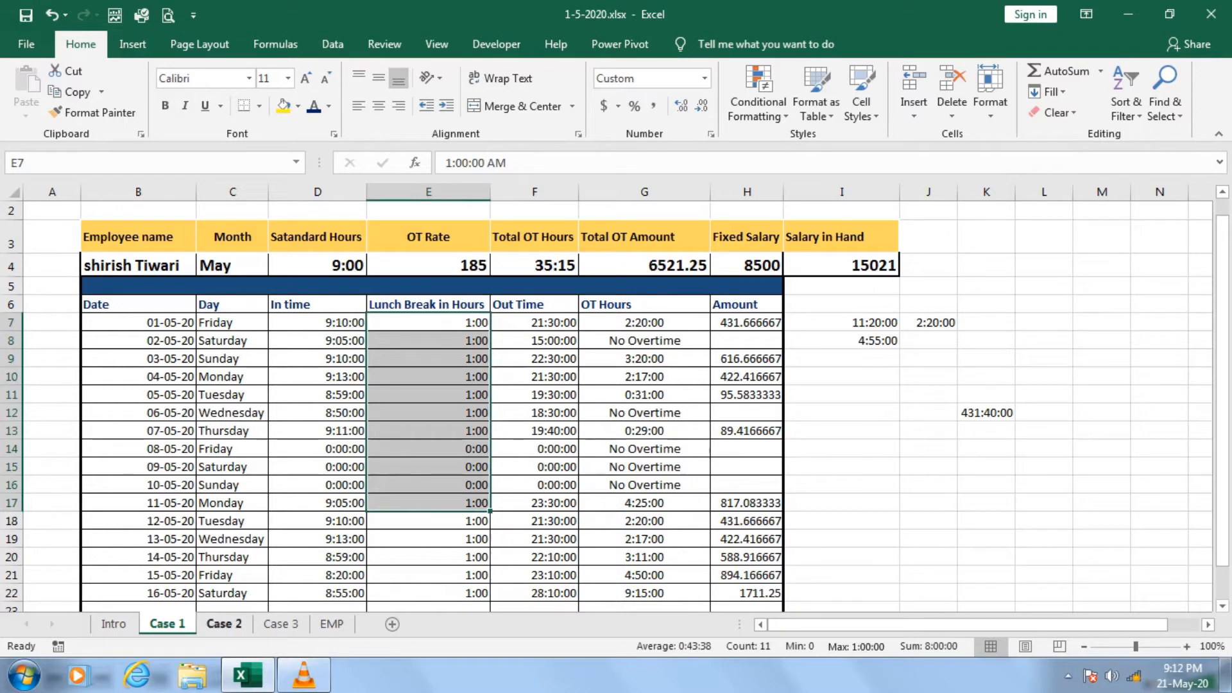
left_click(224, 623)
left_click(536, 506)
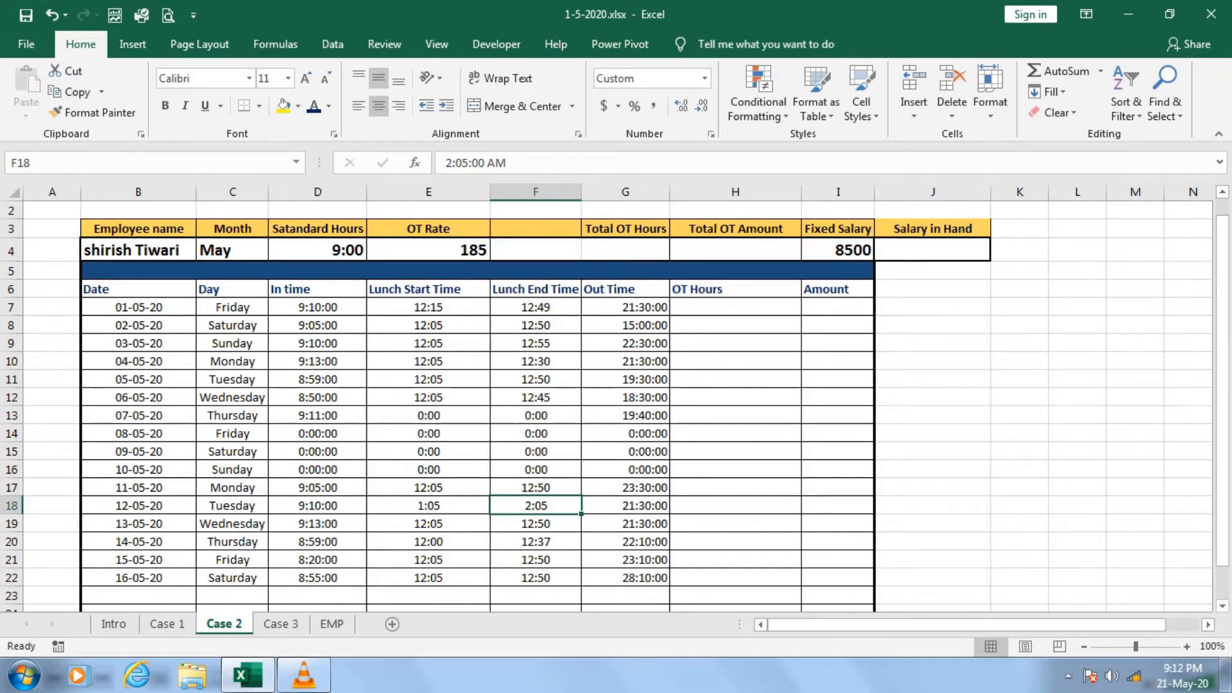
left_click_drag(429, 307, 429, 488)
left_click_drag(536, 307, 536, 469)
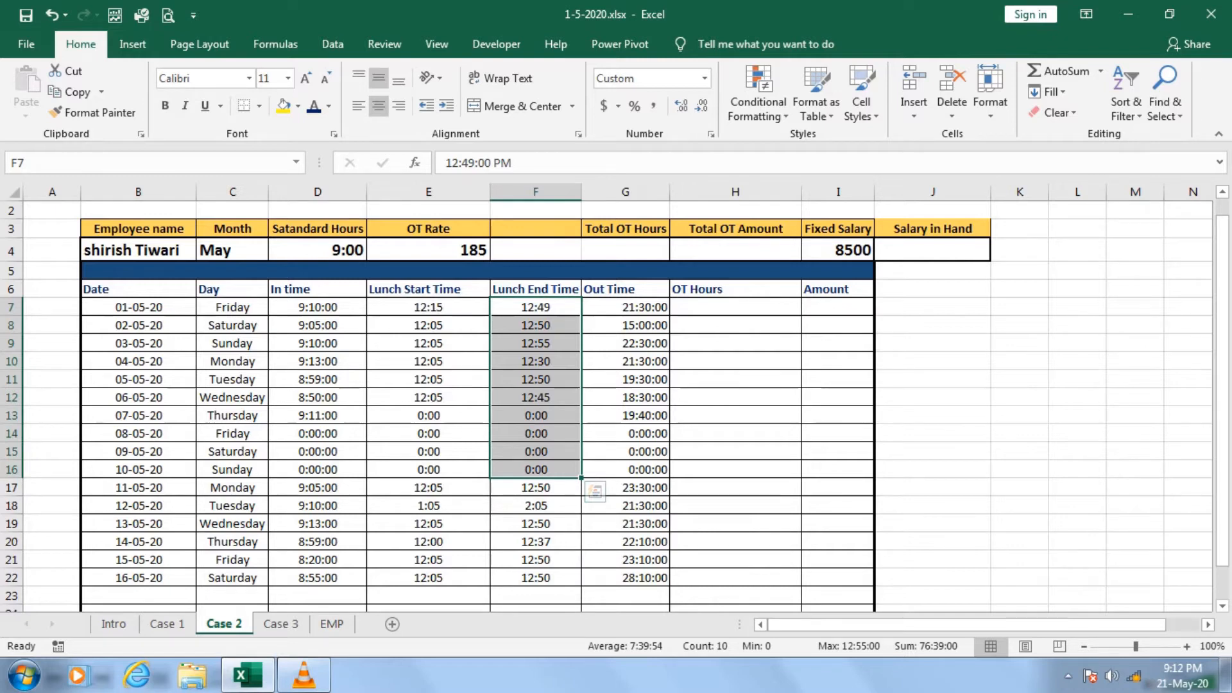
Begin the first day's OT Hours formula in H7 with the after-lunch working time, =IF((G7-F7)+.
left_click(735, 307)
type("=")
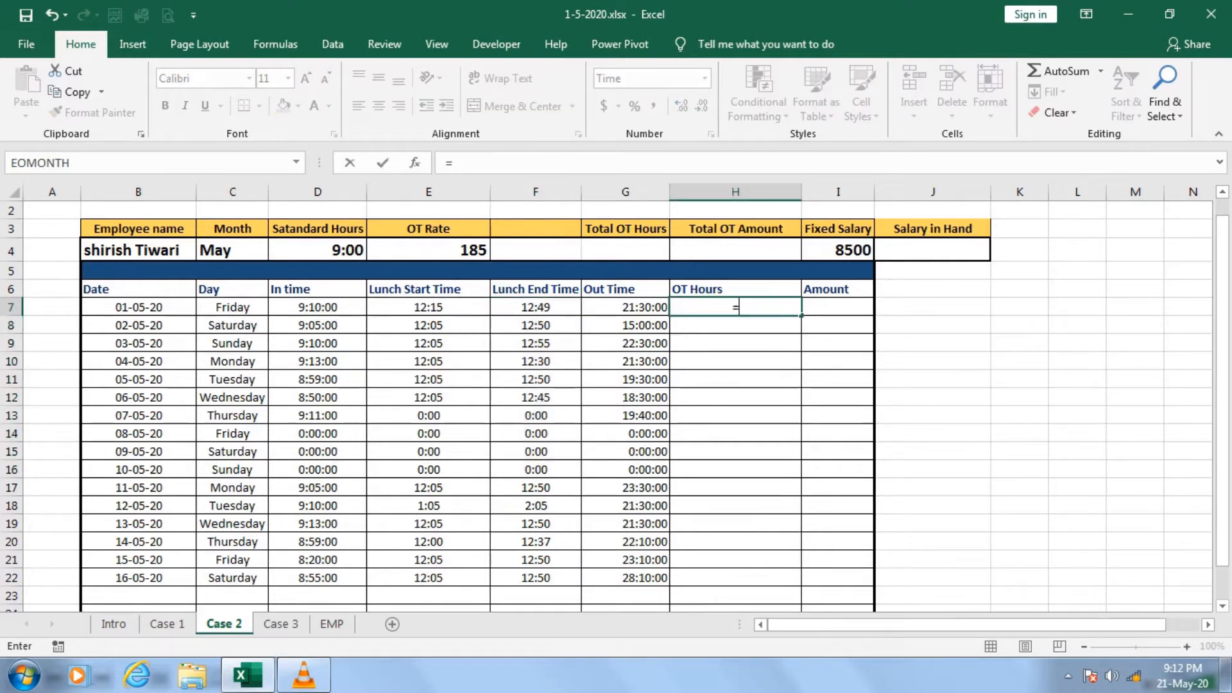
type("if(")
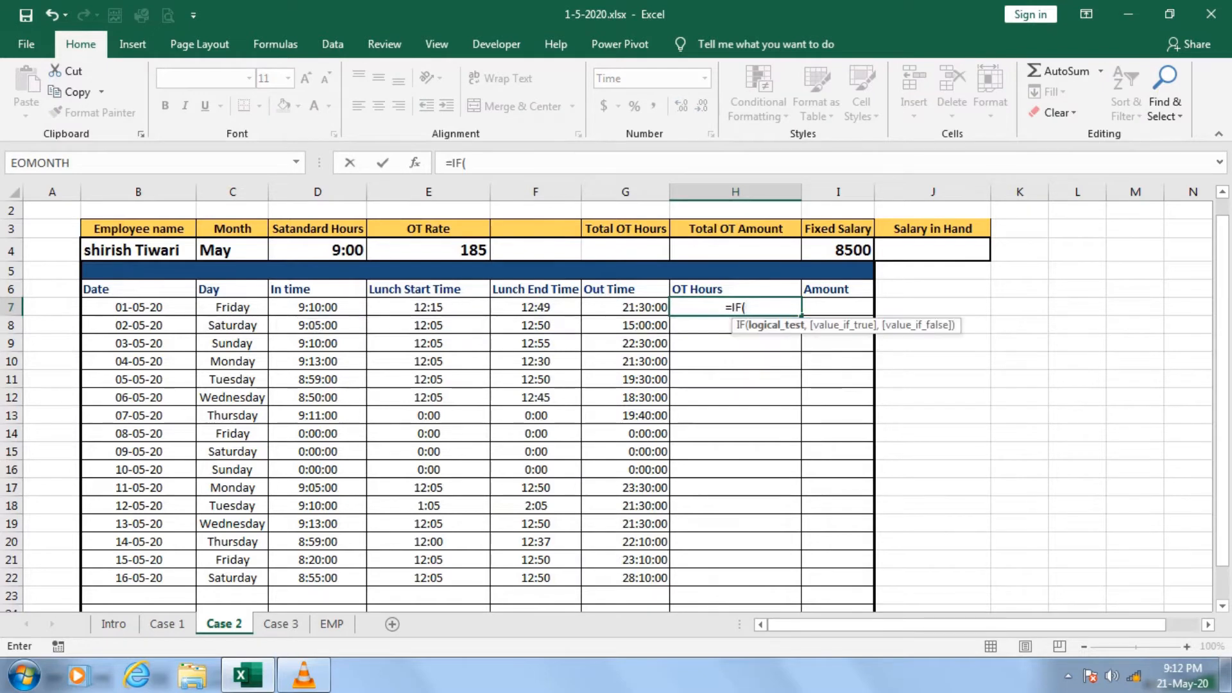
type("(")
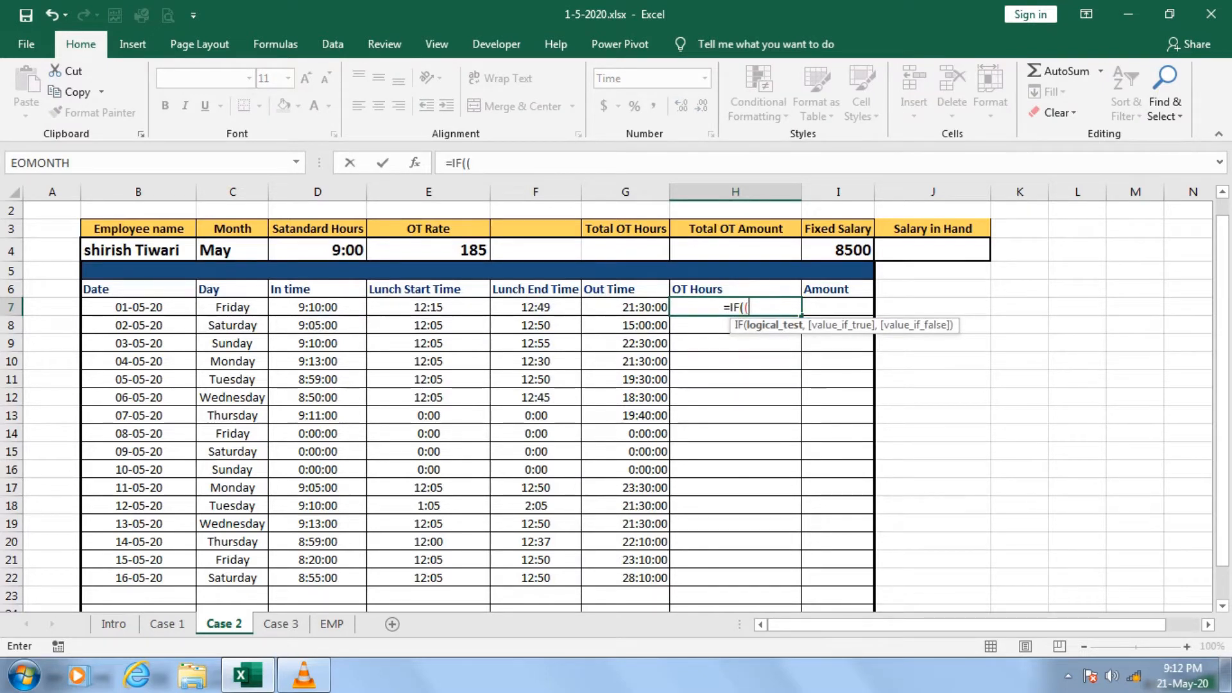
key("Left")
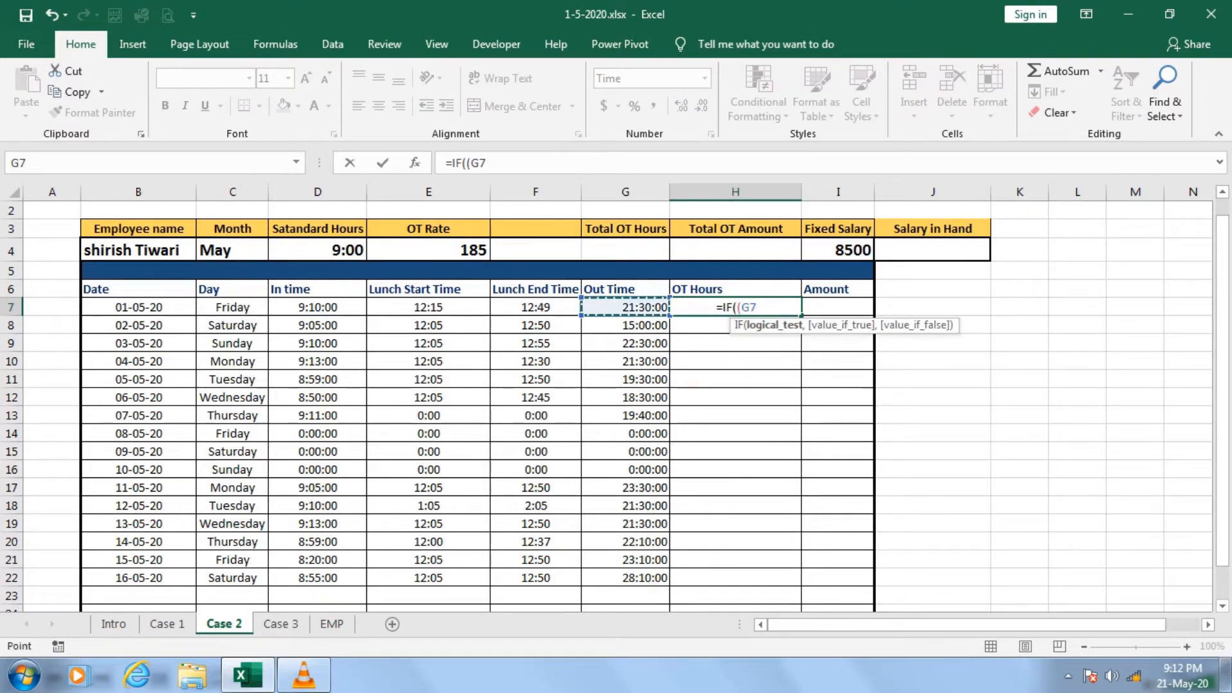
type("-")
key("Left")
key("Left")
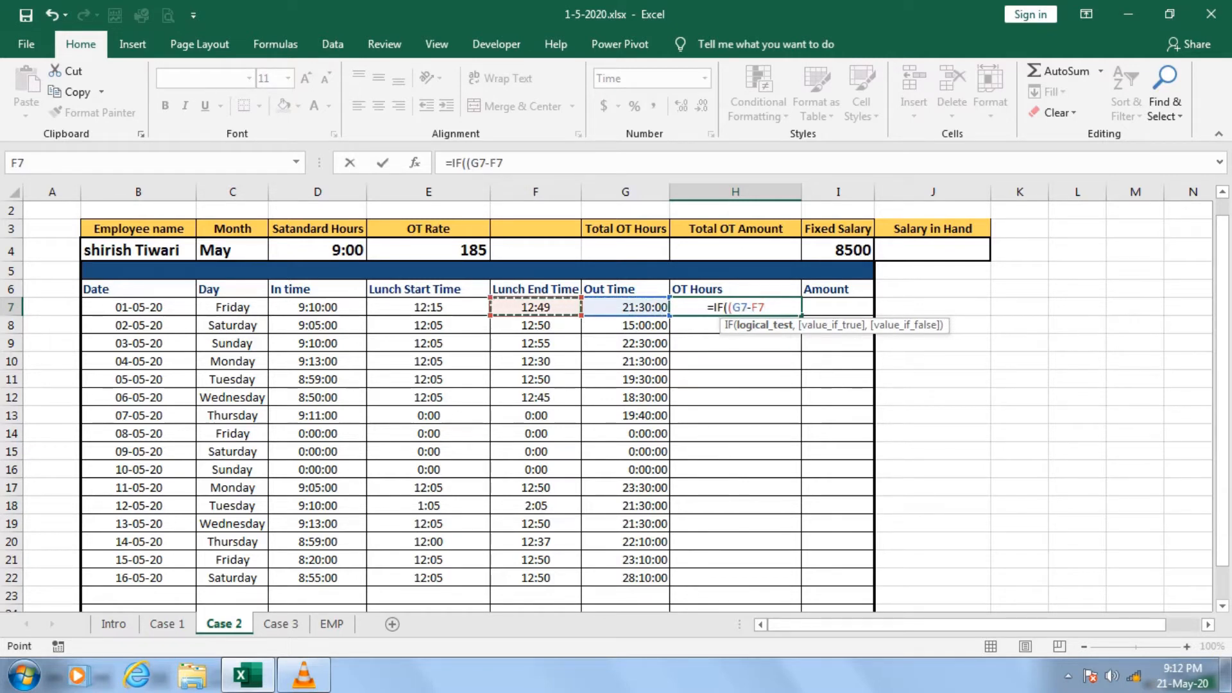
type(")+")
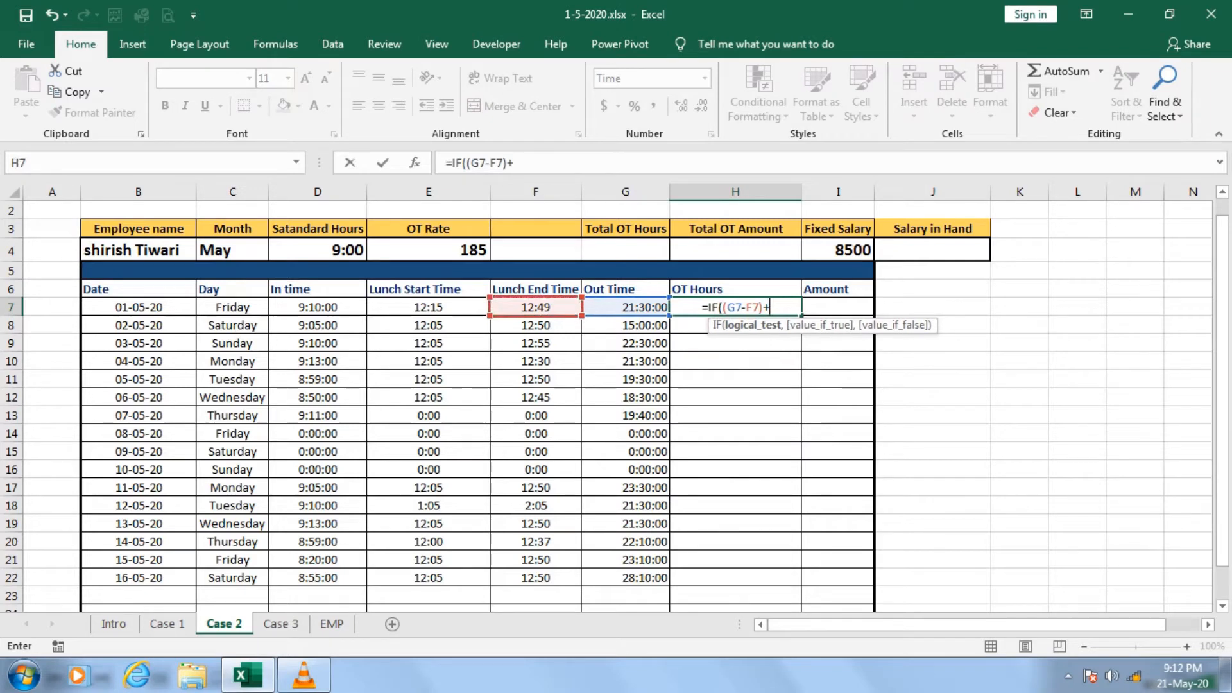
type("(")
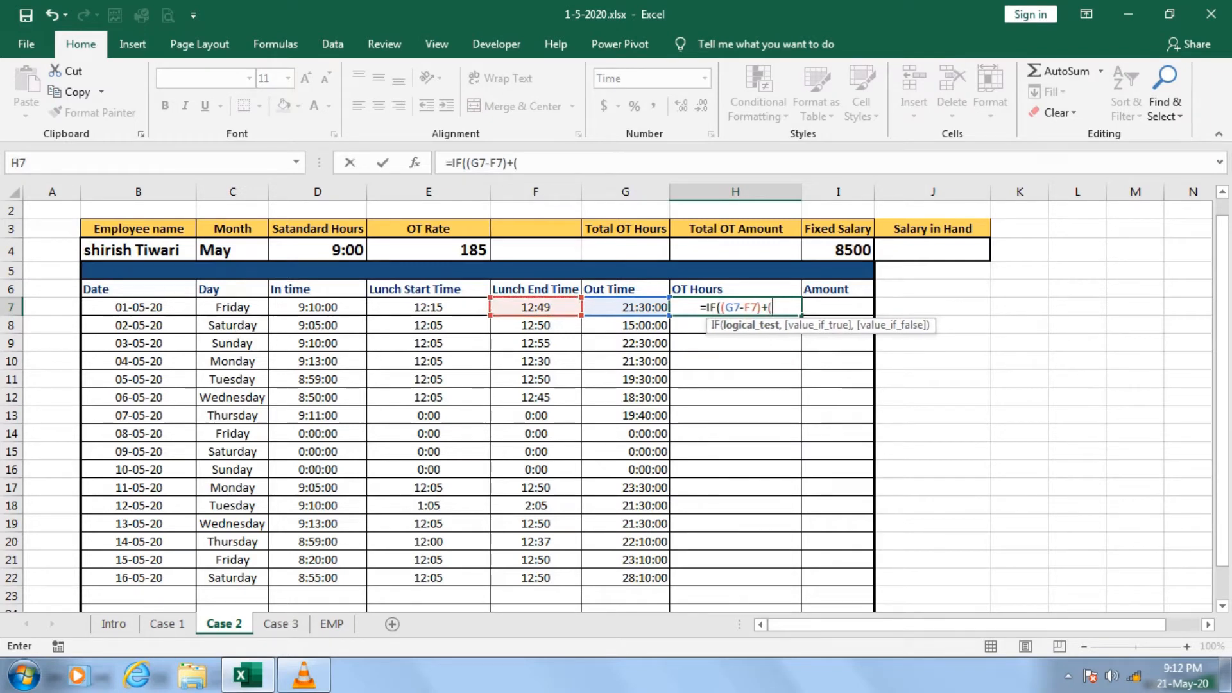
Complete the IF test in H7 by adding the before-lunch time and comparing with the standard hours: (E7-D7)>$D$4.
left_click(428, 307)
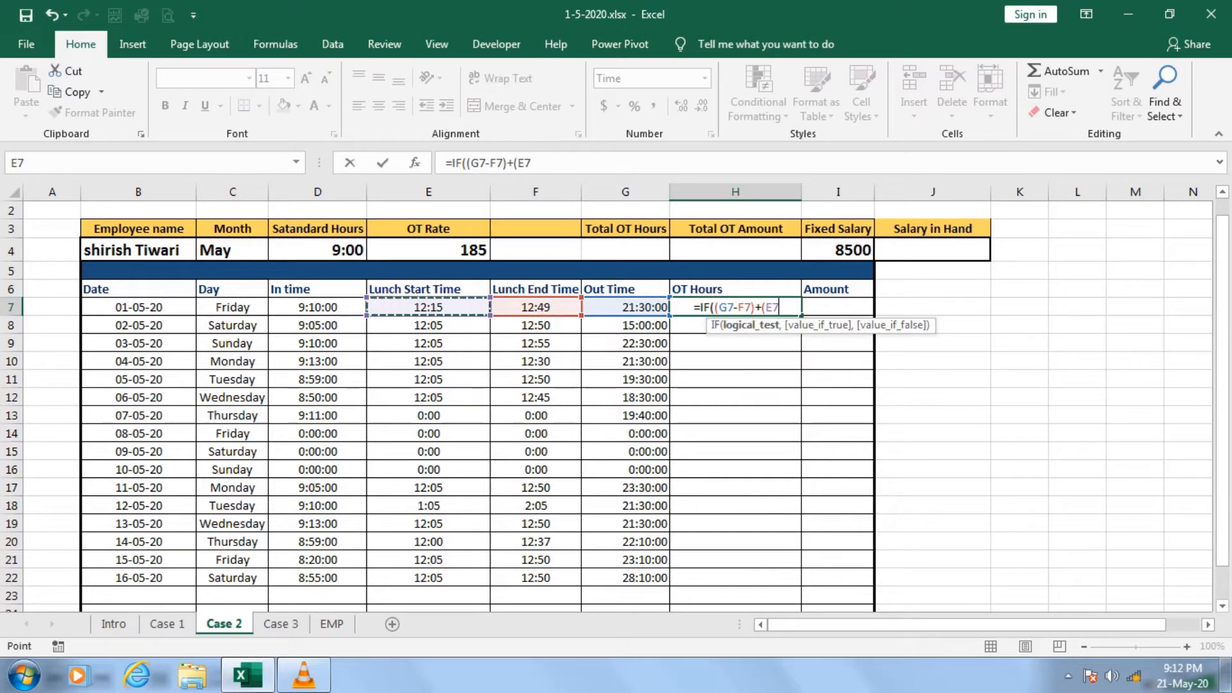
type("-")
left_click(318, 307)
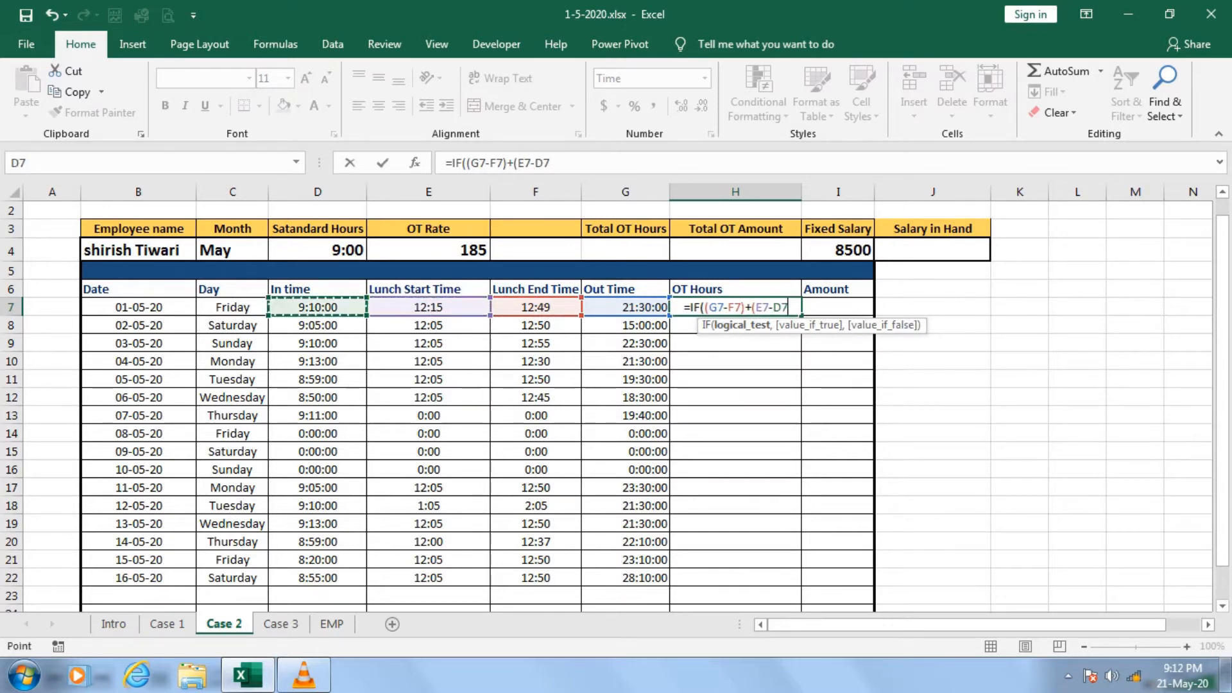
type(")")
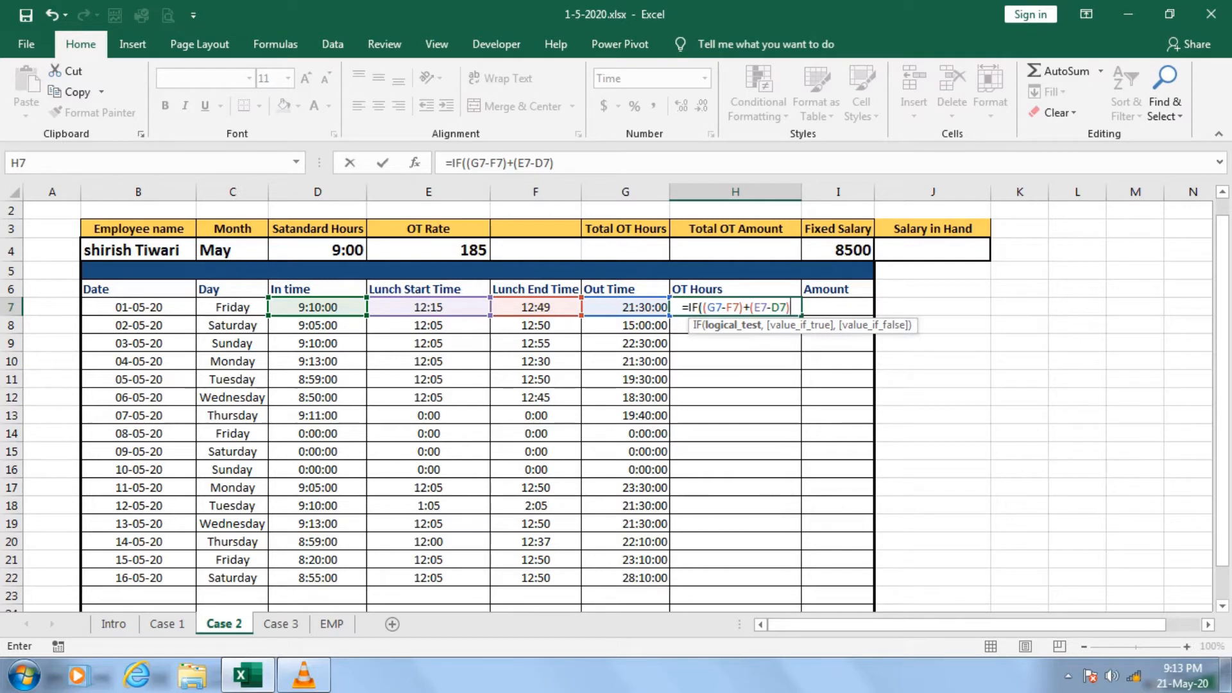
type(">")
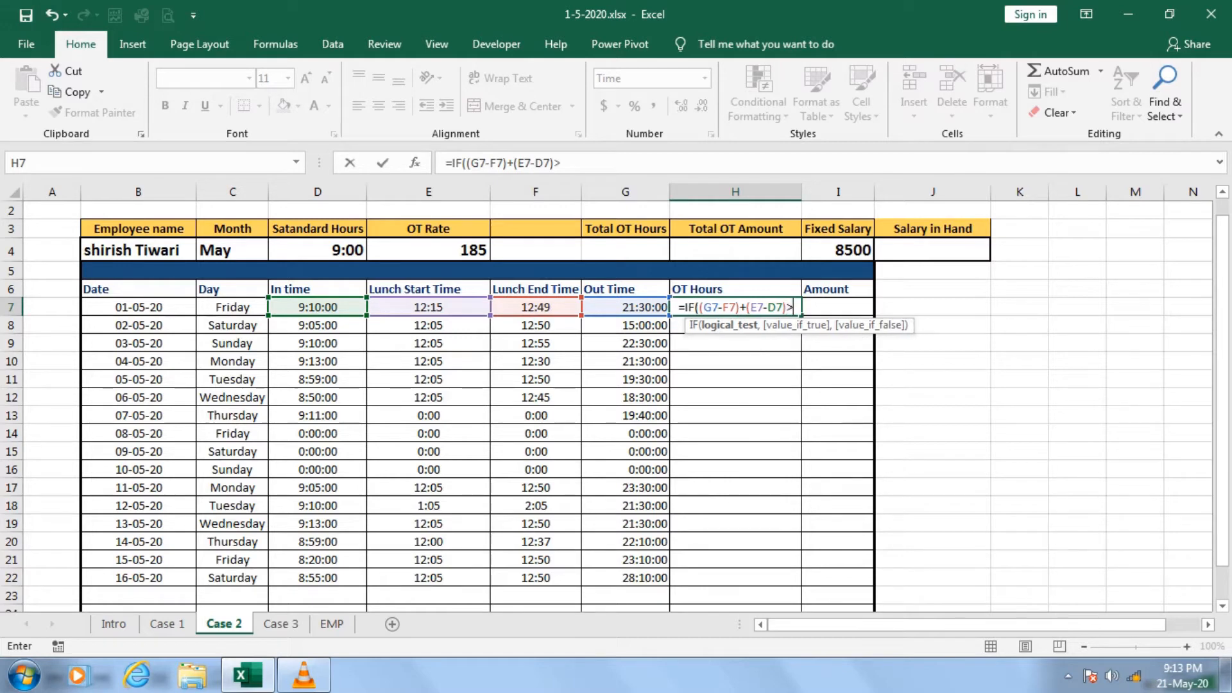
left_click(318, 250)
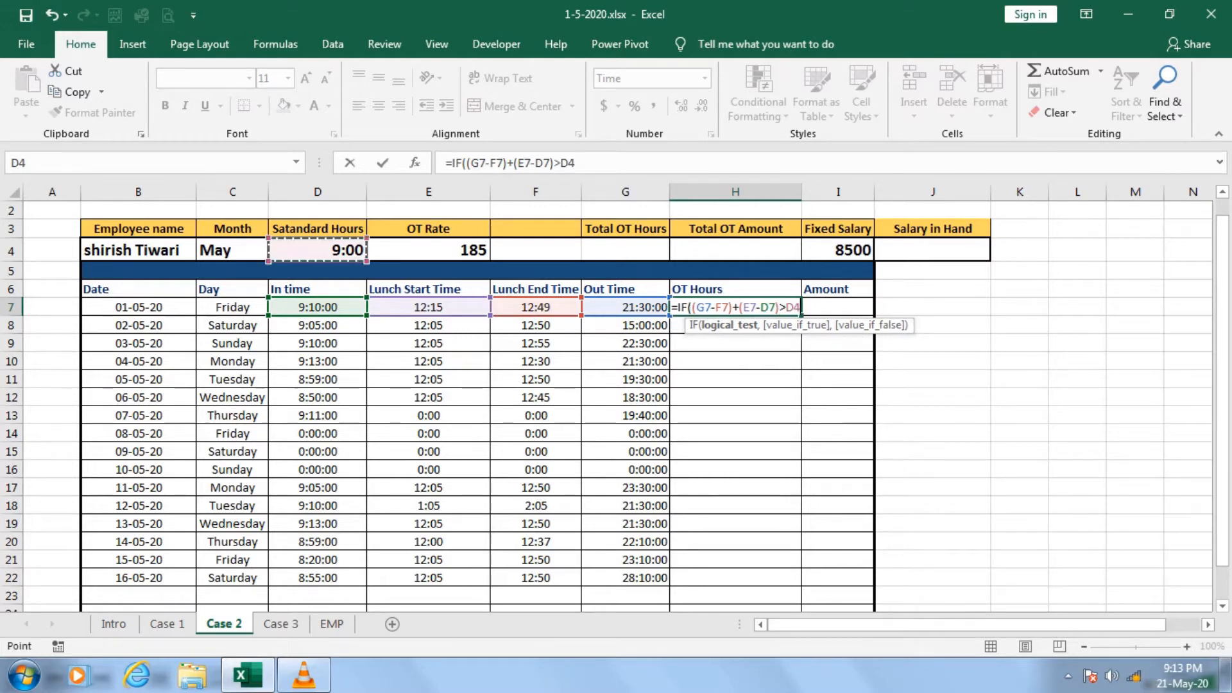
key("F4")
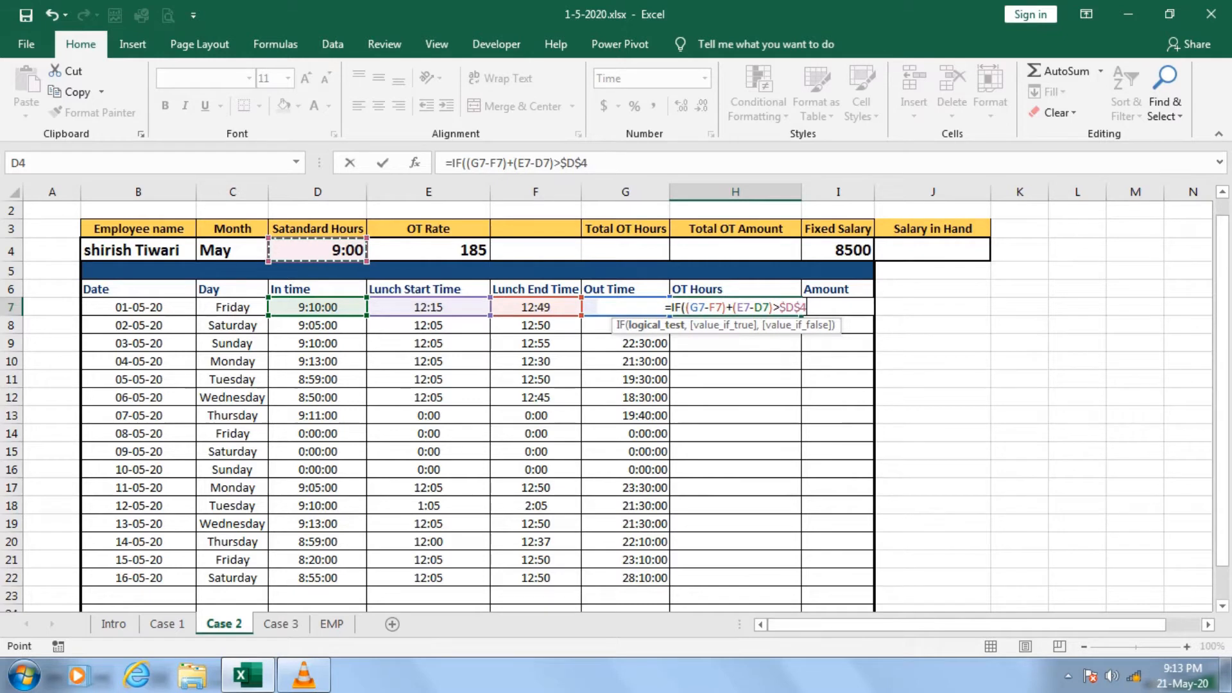
type(",")
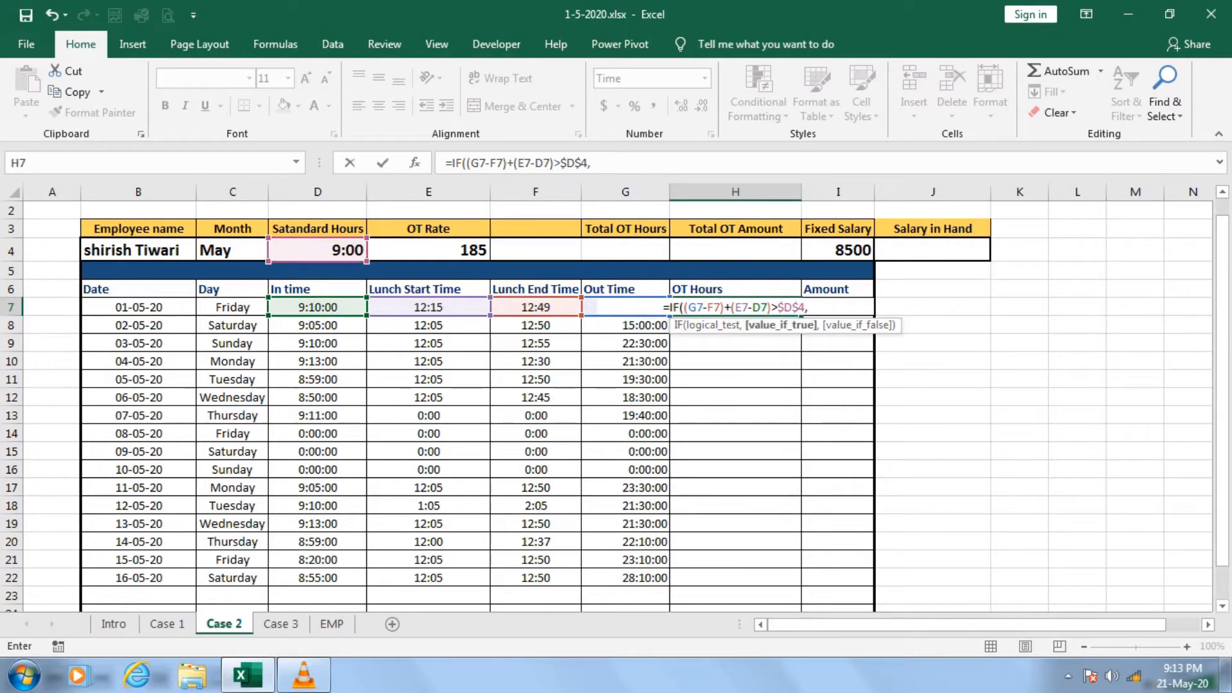
type("(")
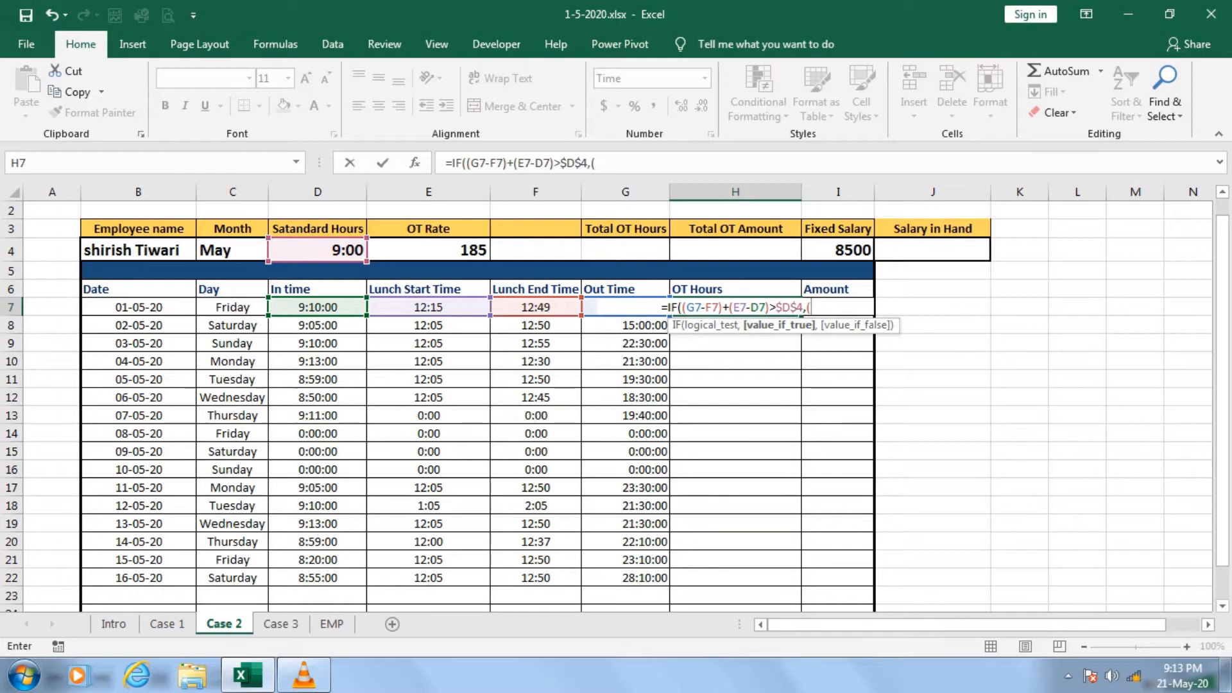
Enter the total working time (G7-F7)+(E7-D7) as the start of the value-if-true argument in the H7 formula.
left_click(625, 325)
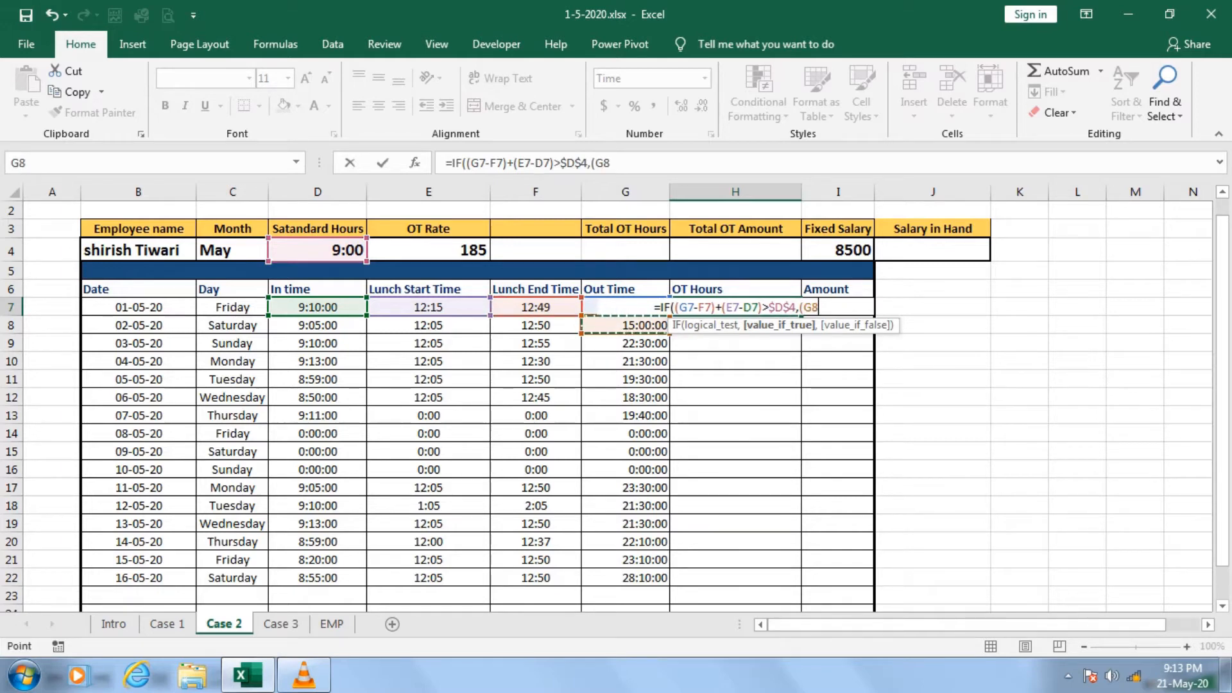
key("Up")
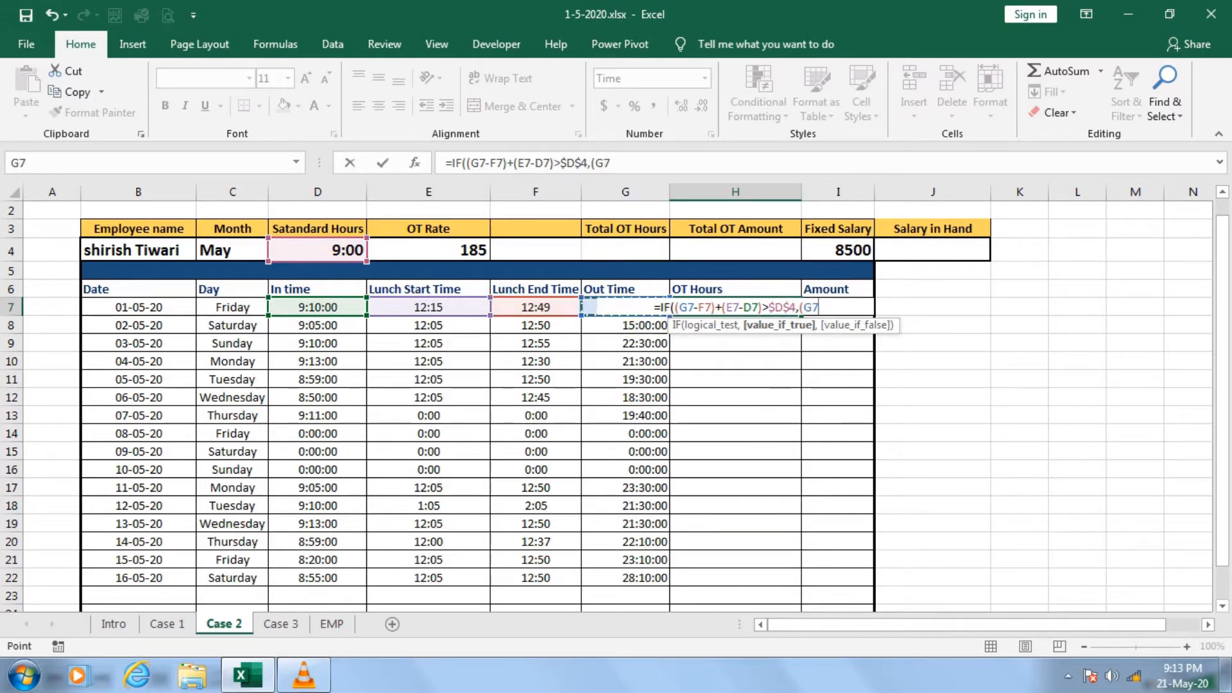
type("-")
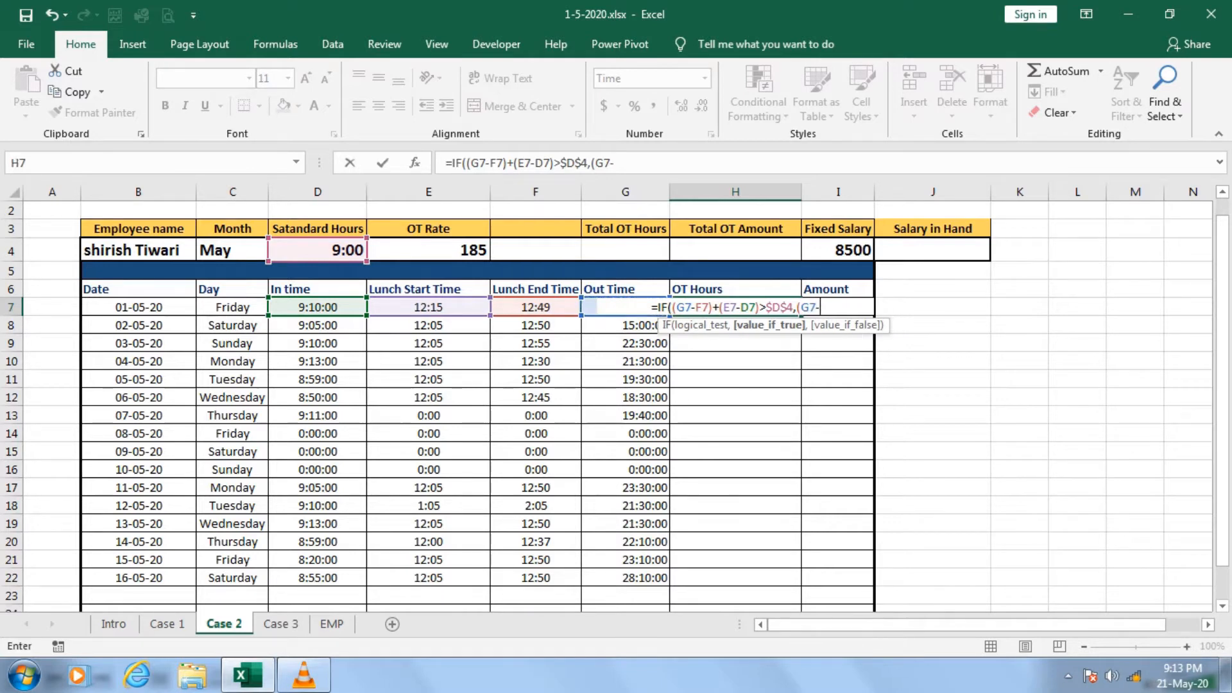
key("Left")
key("Left")
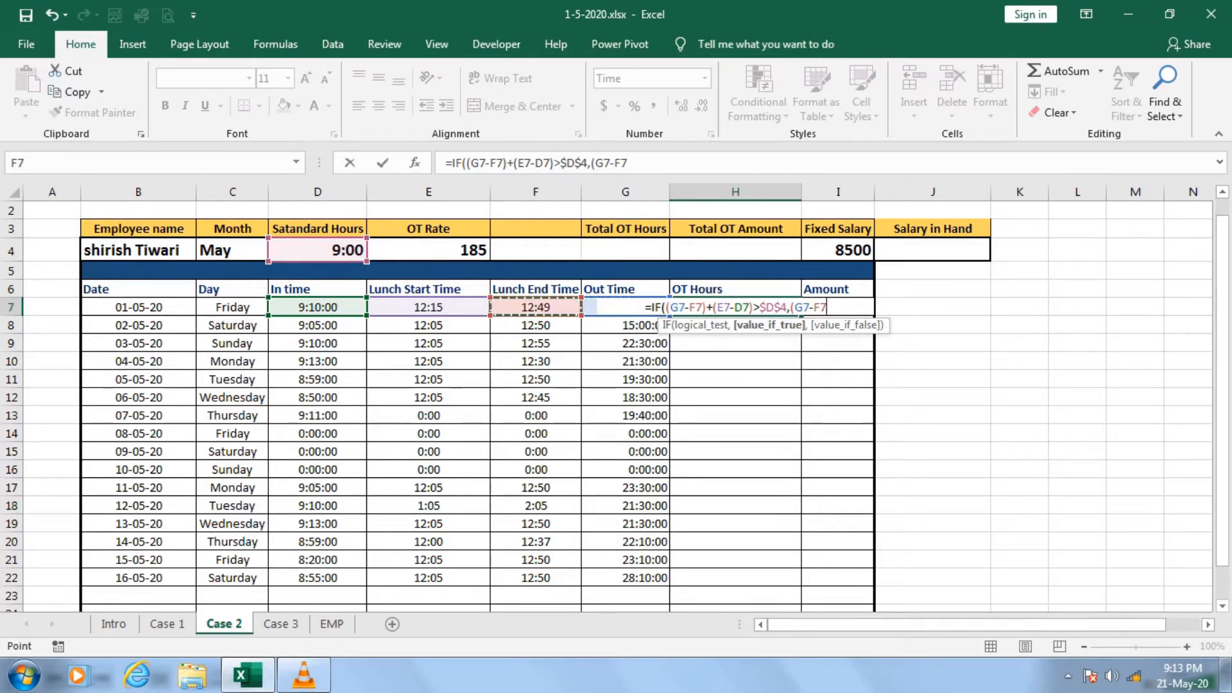
type(")+")
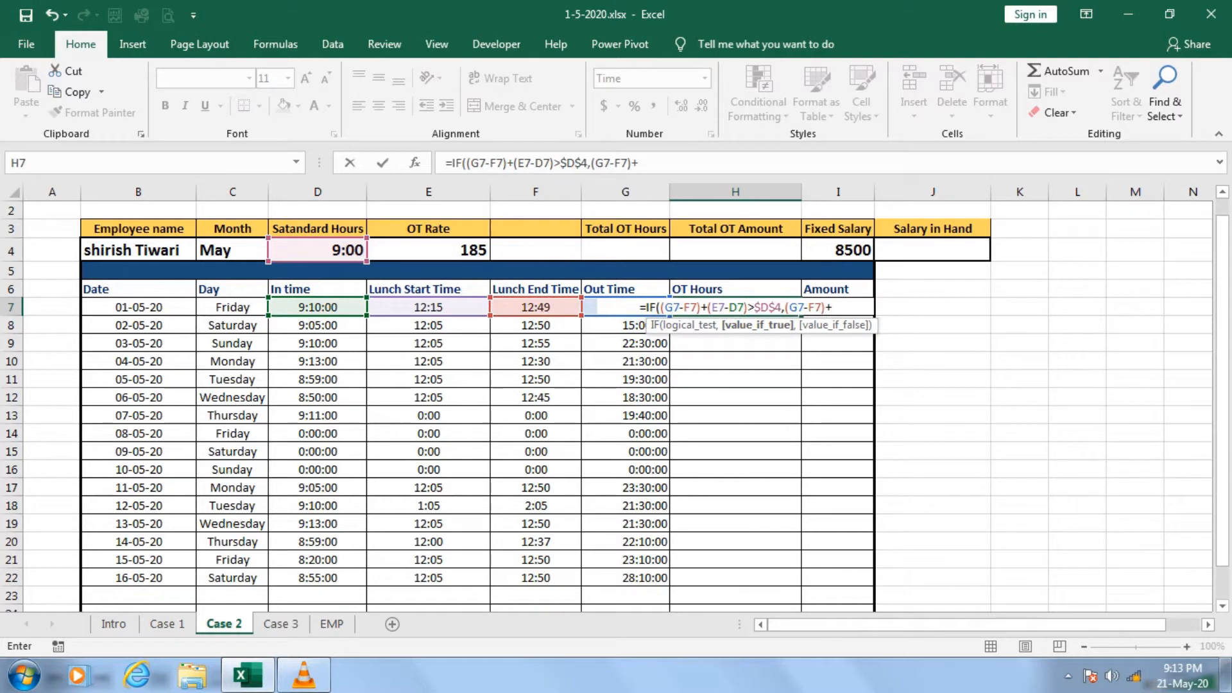
type("(")
key("Left")
key("Left")
key("Left")
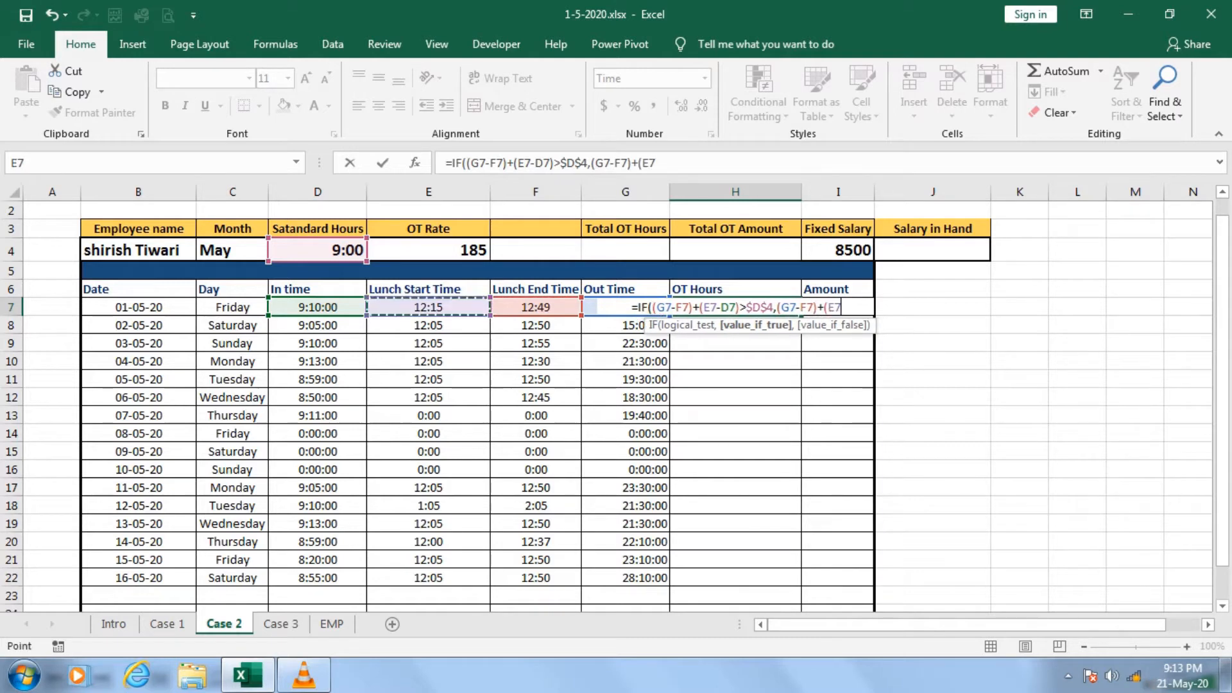
type("-")
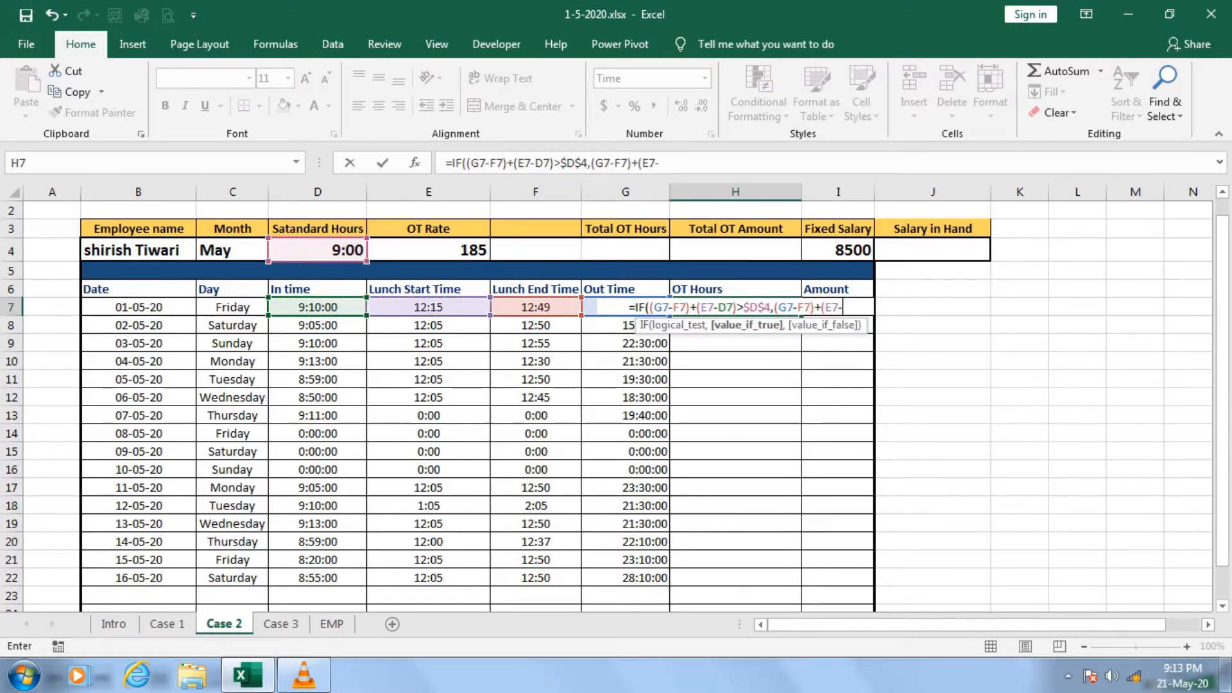
key("Left")
key("Left")
key("Left")
key("Left")
type(")")
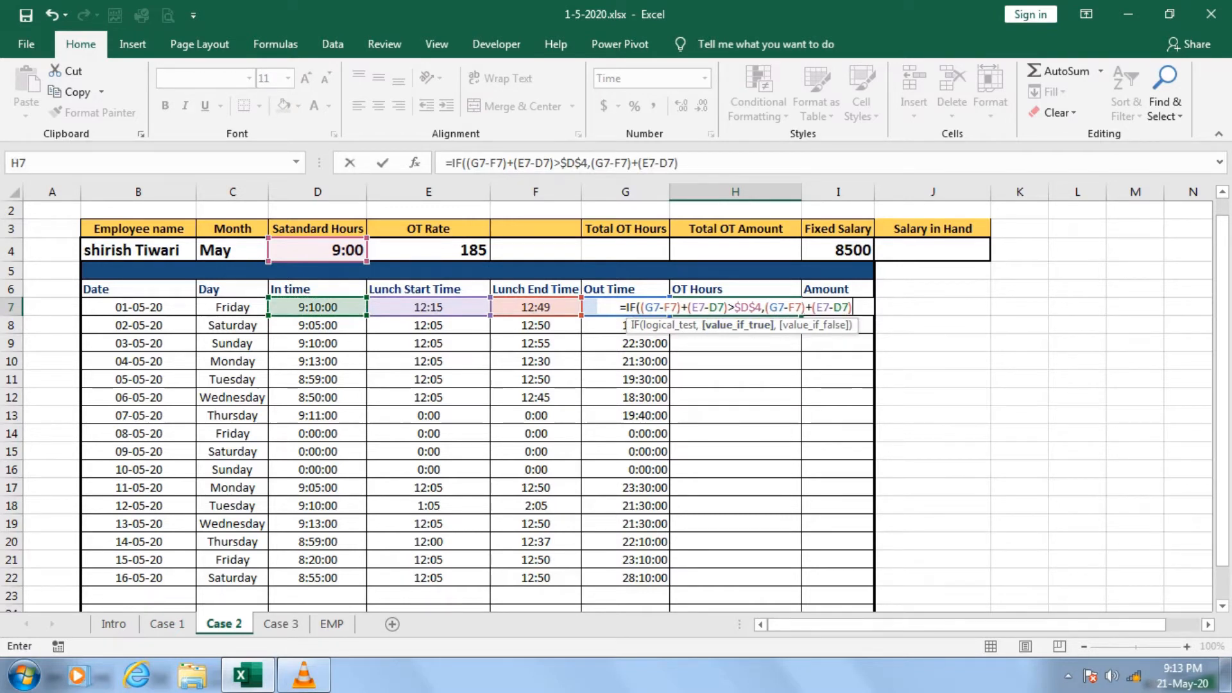
Enclose the total working time in parentheses in the H7 value-if-true argument and subtract the standard hours, ((G7-F7)+(E7-D7))-$D$4.
left_click(769, 307)
type("(")
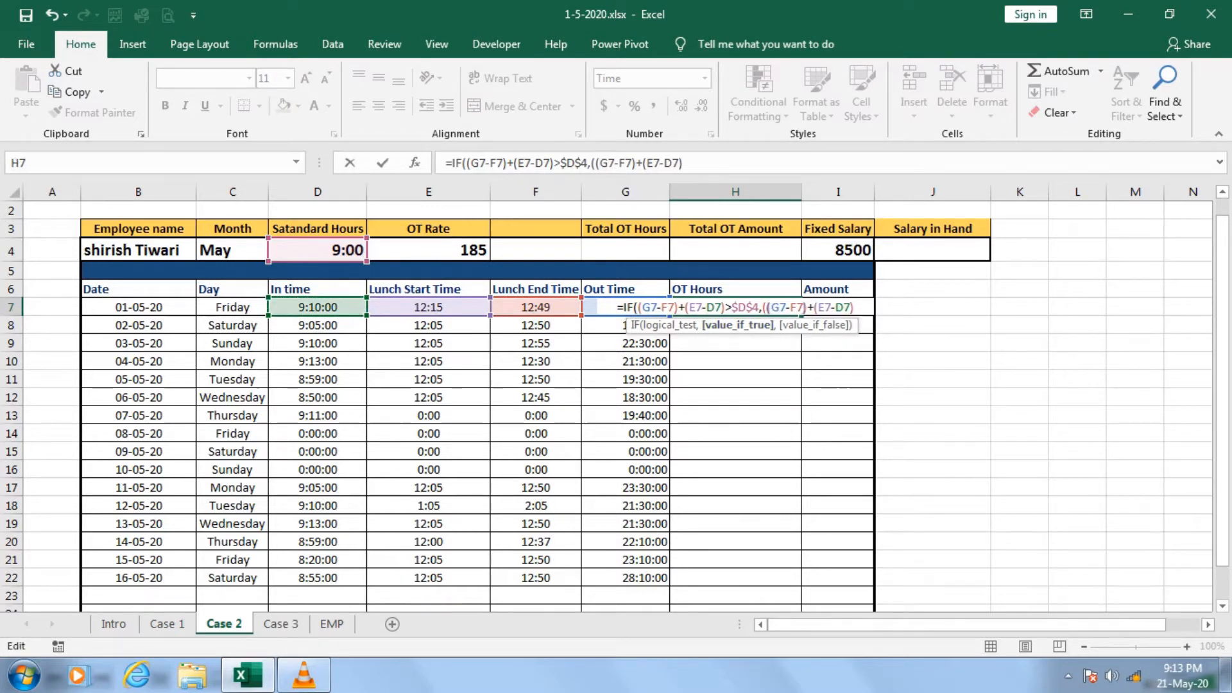
key("End")
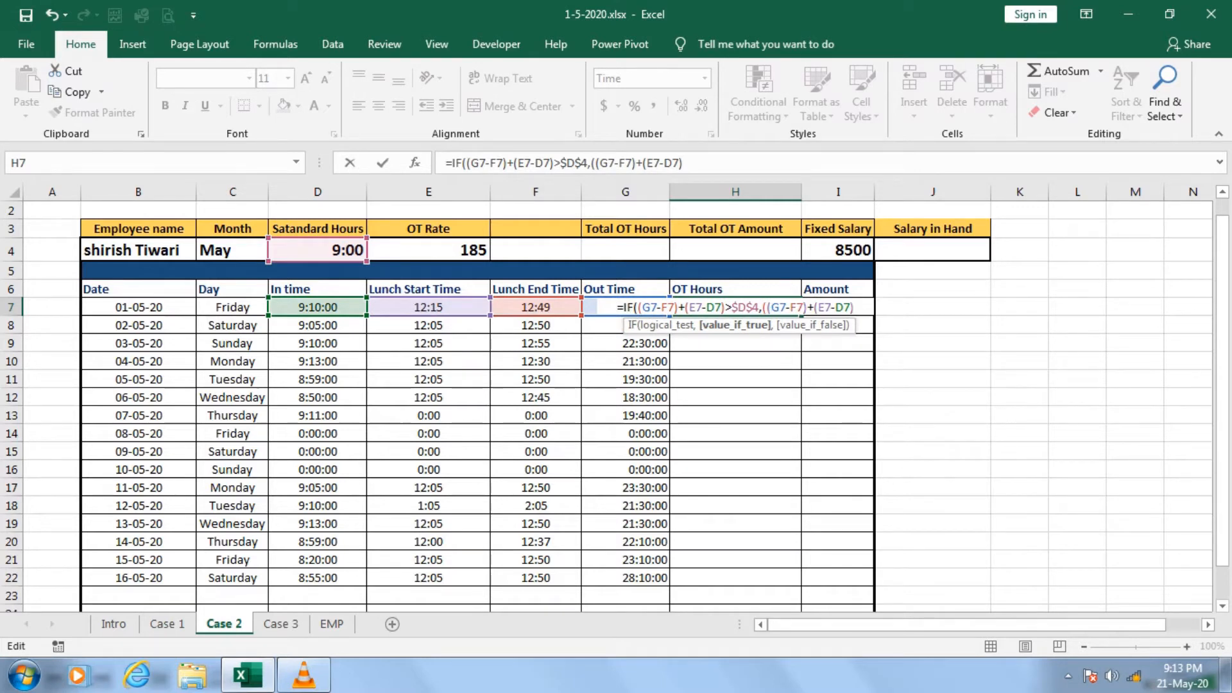
type(")")
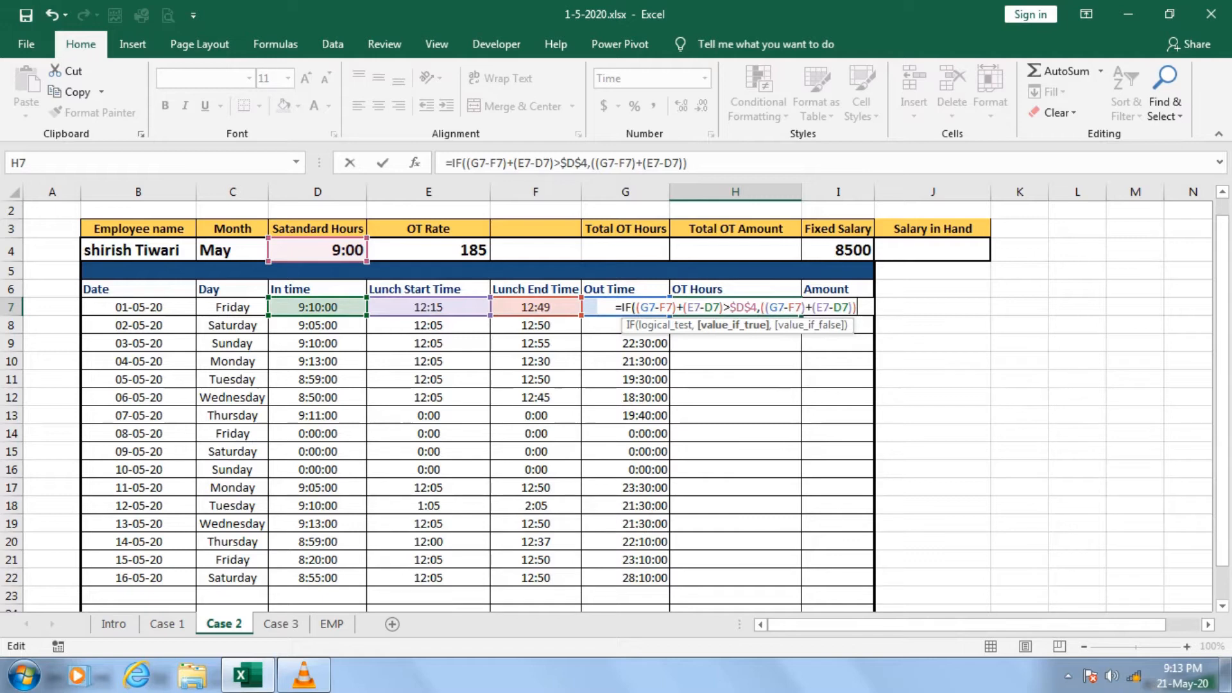
type("-")
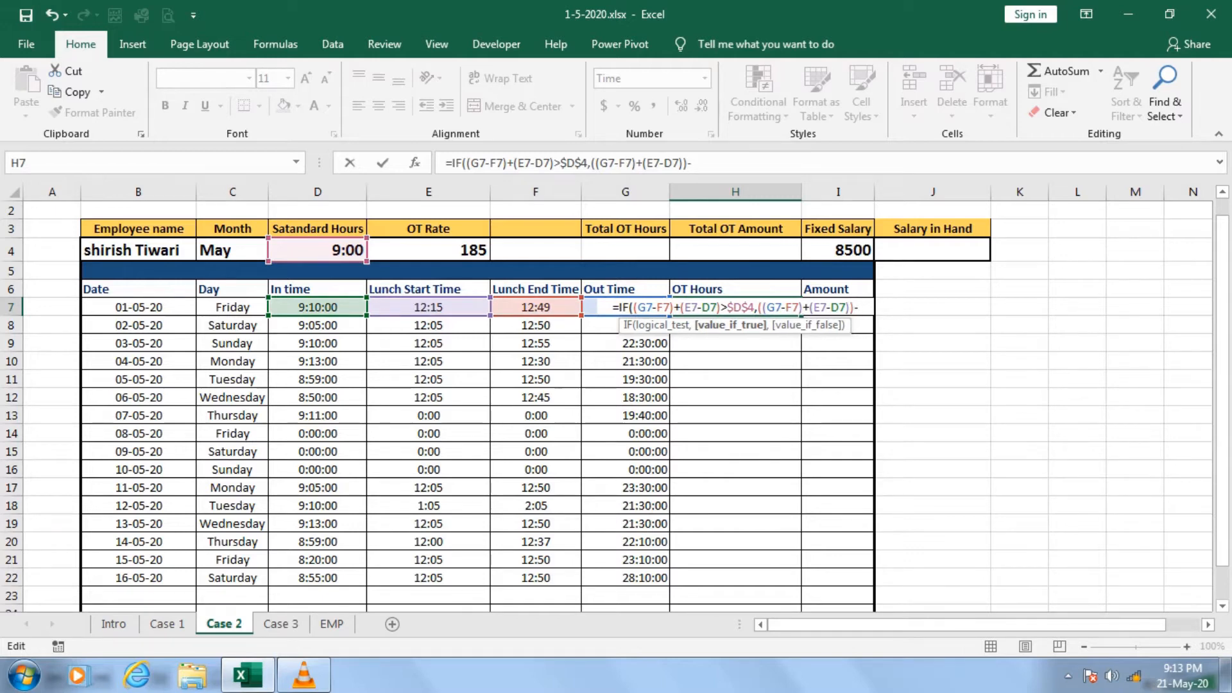
left_click(318, 250)
key("F4")
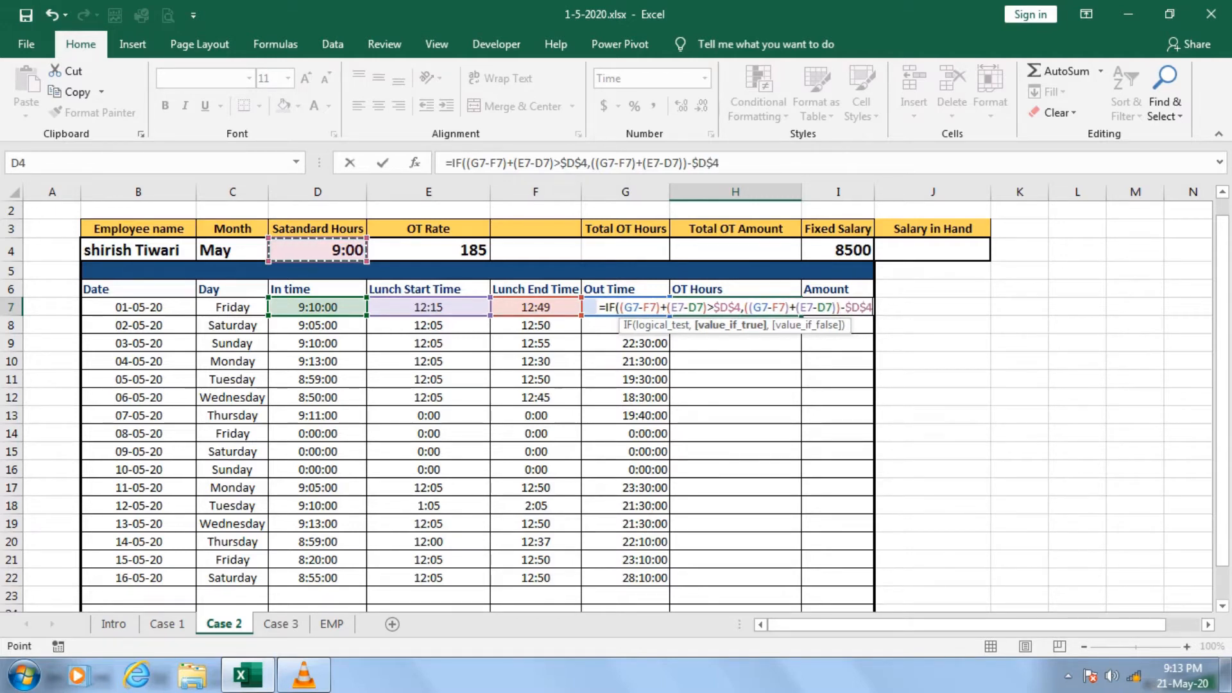
Add "No overtime" as the value-if-false argument, close the IF formula and enter it in H7.
type(",")
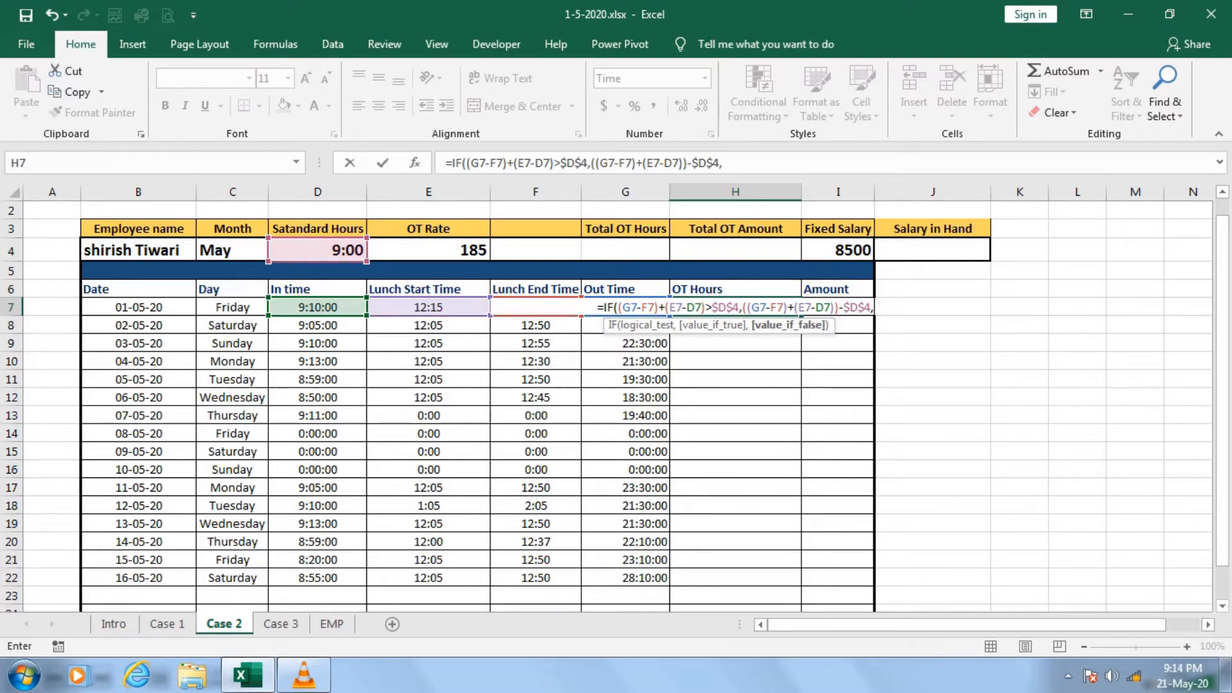
type("\"No ")
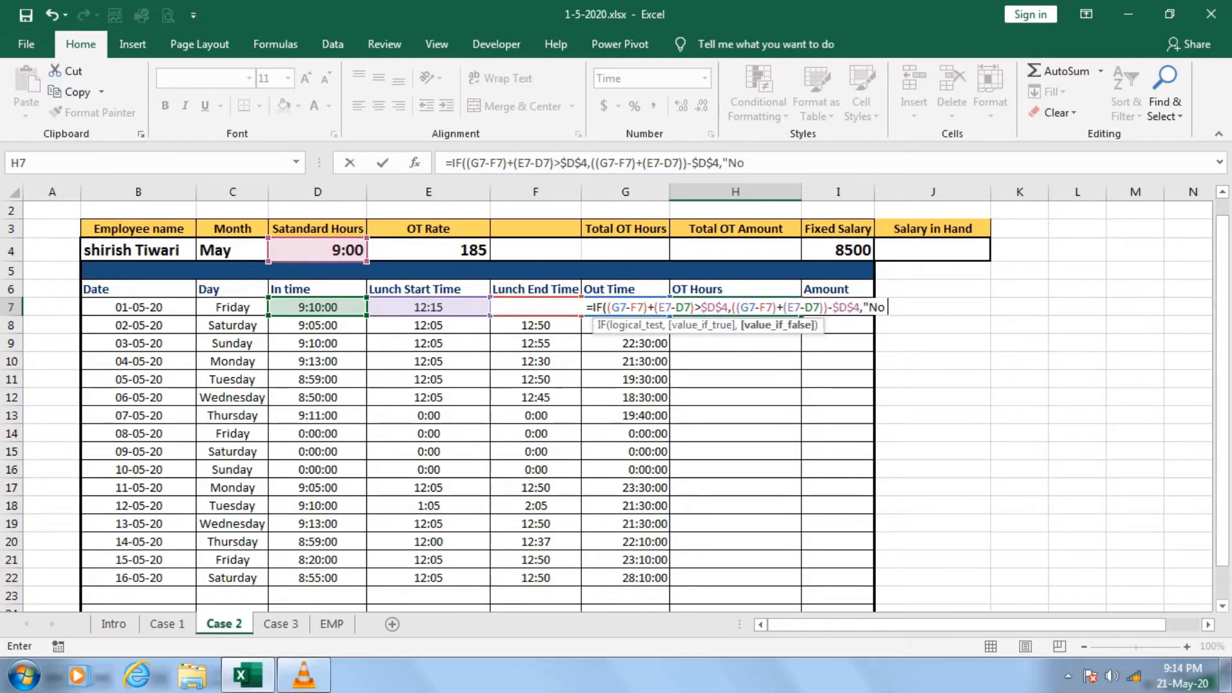
type("overtime")
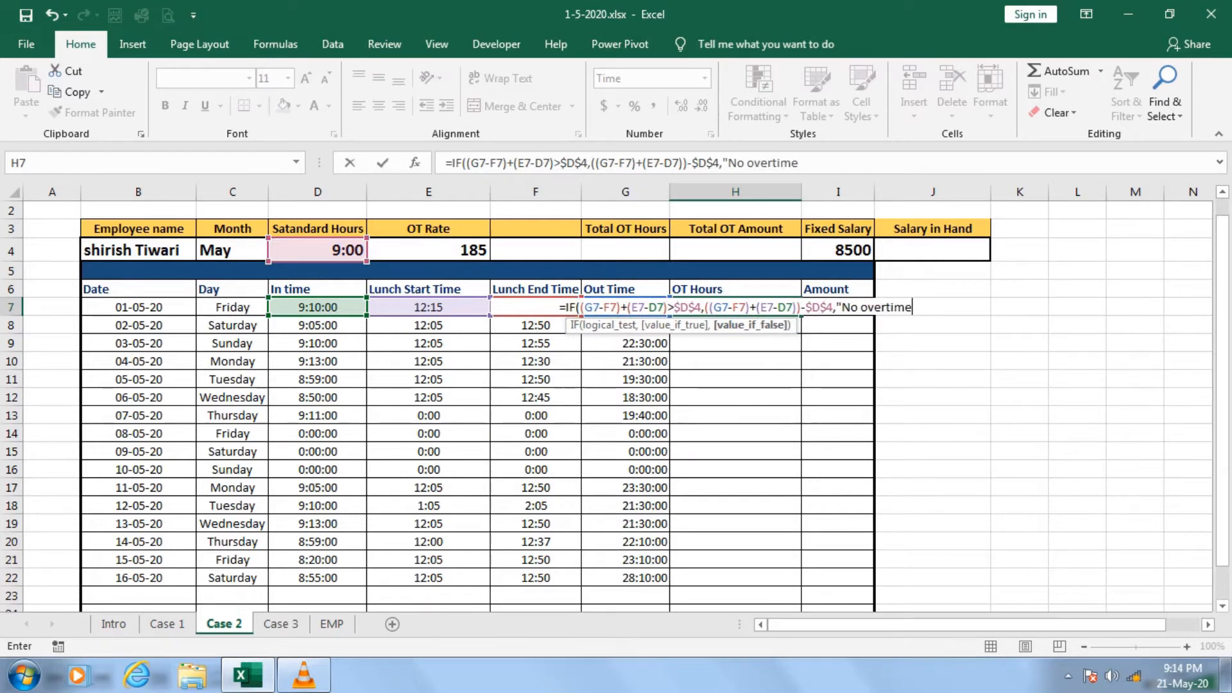
type("\")")
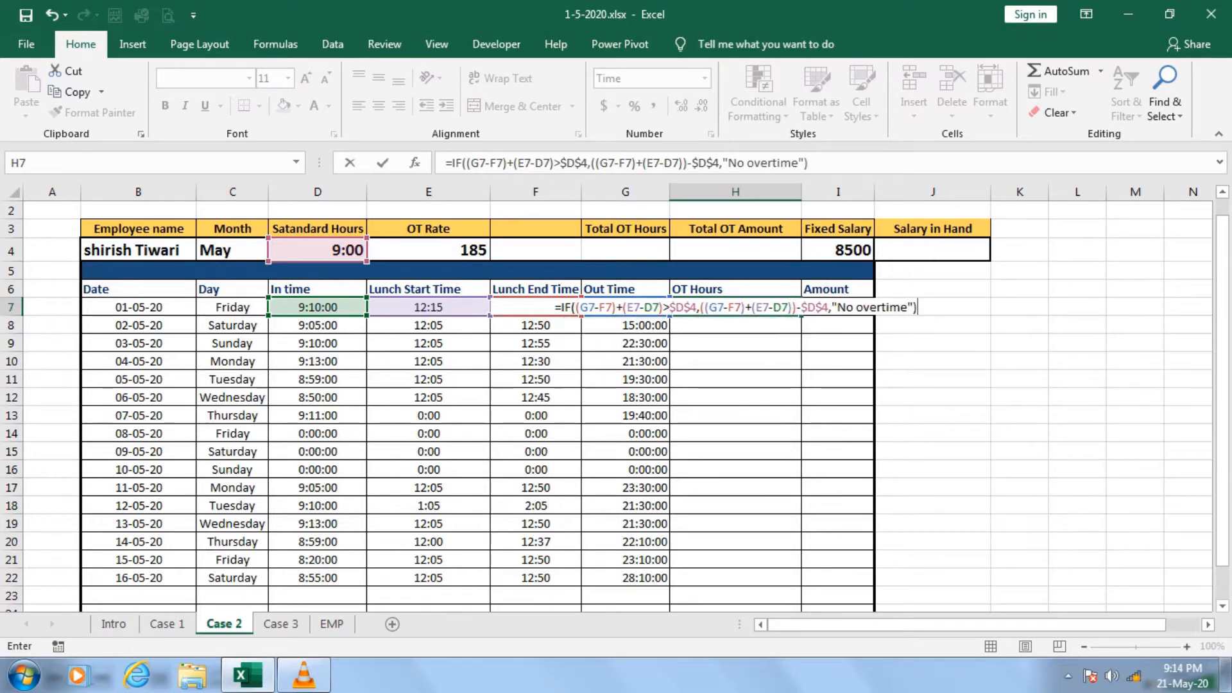
key("Return")
key("Up")
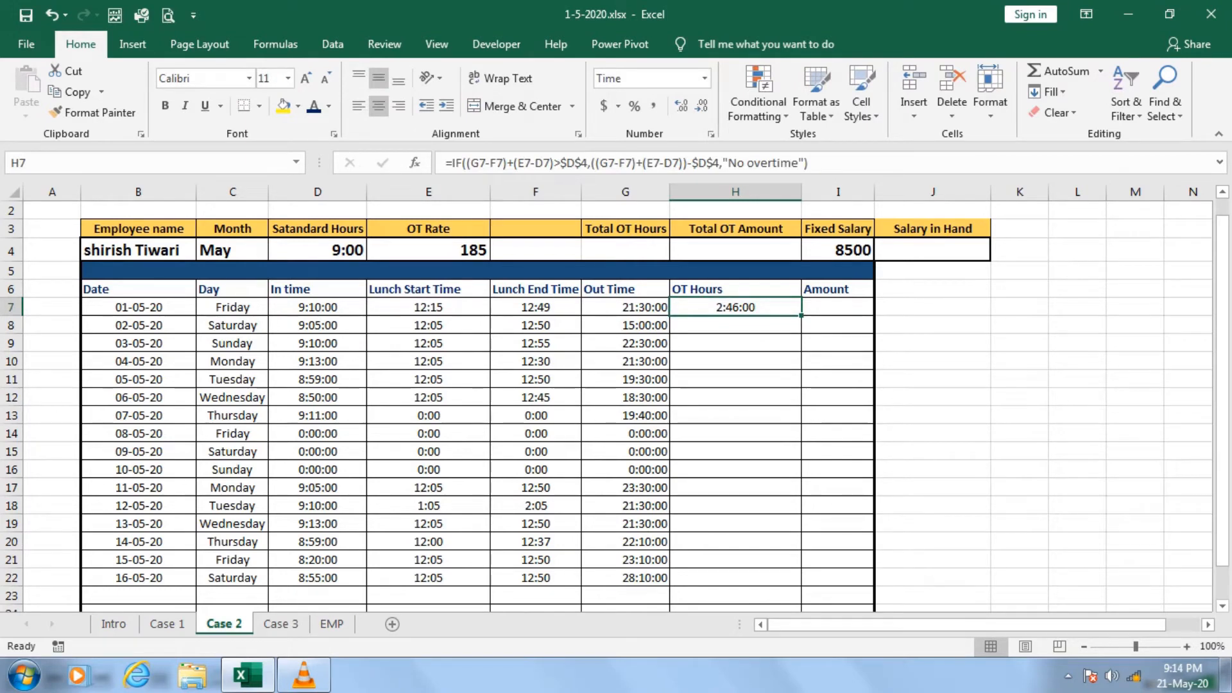
Copy the H7 formula text and paste it into a new text box beside the table, over about J8 to M19.
key("F2")
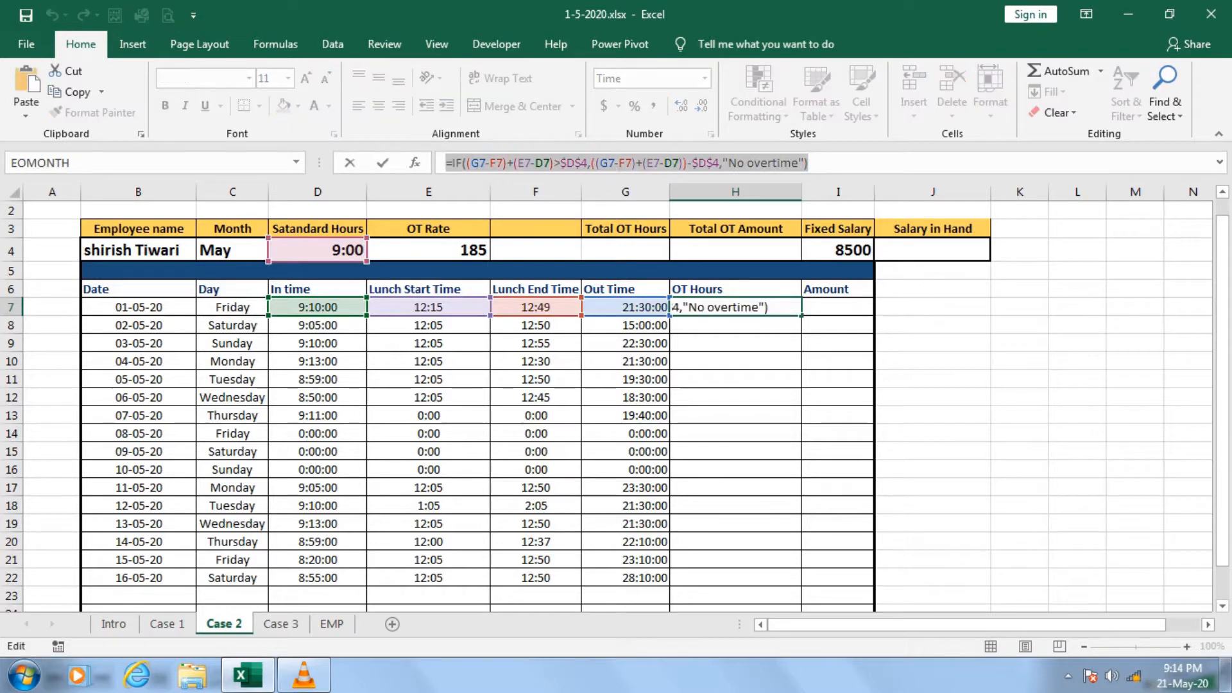
key("Escape")
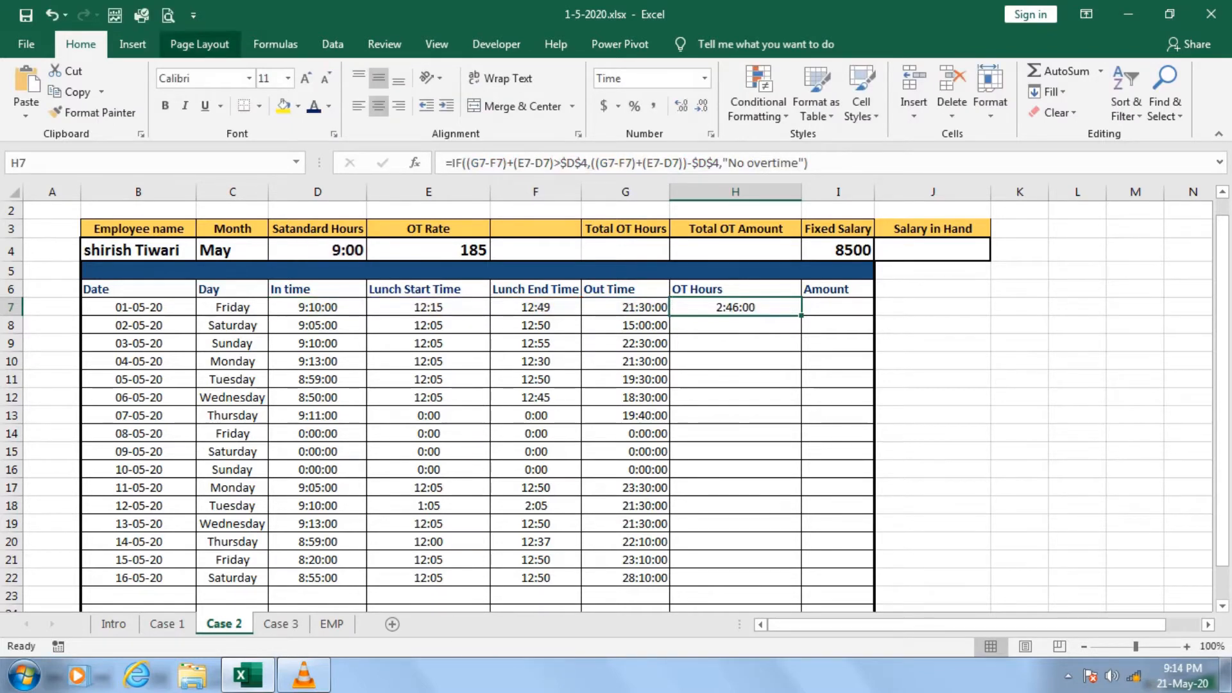
left_click(132, 44)
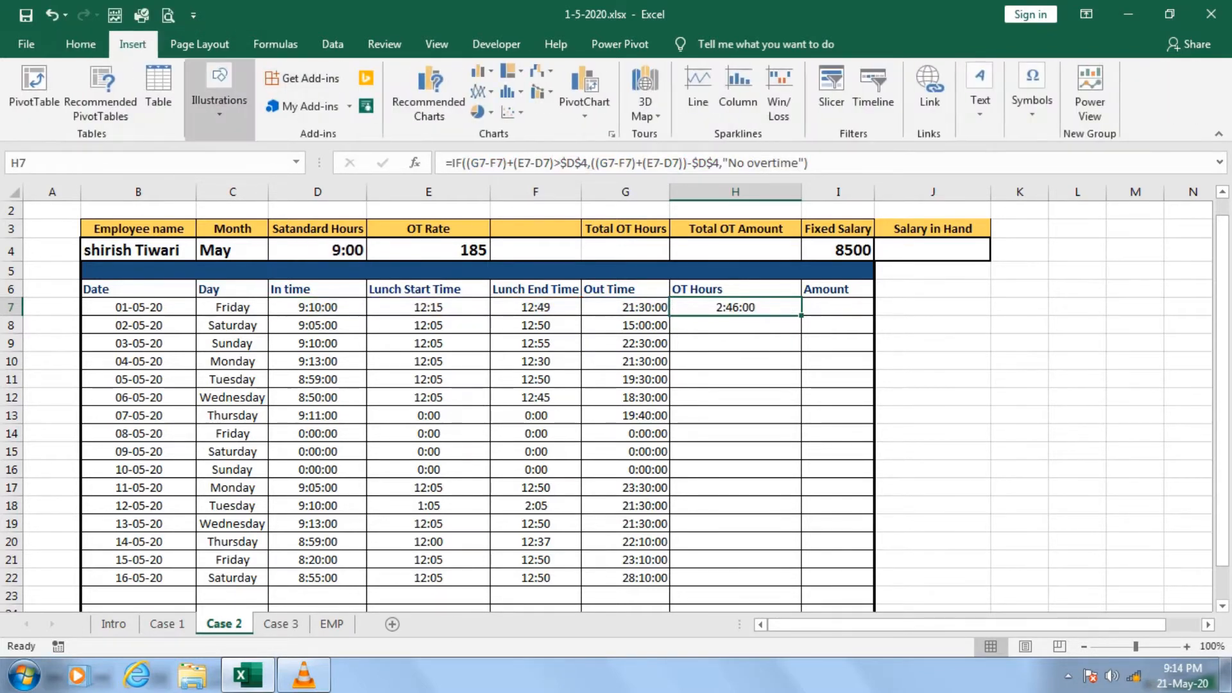
left_click(219, 90)
left_click(294, 168)
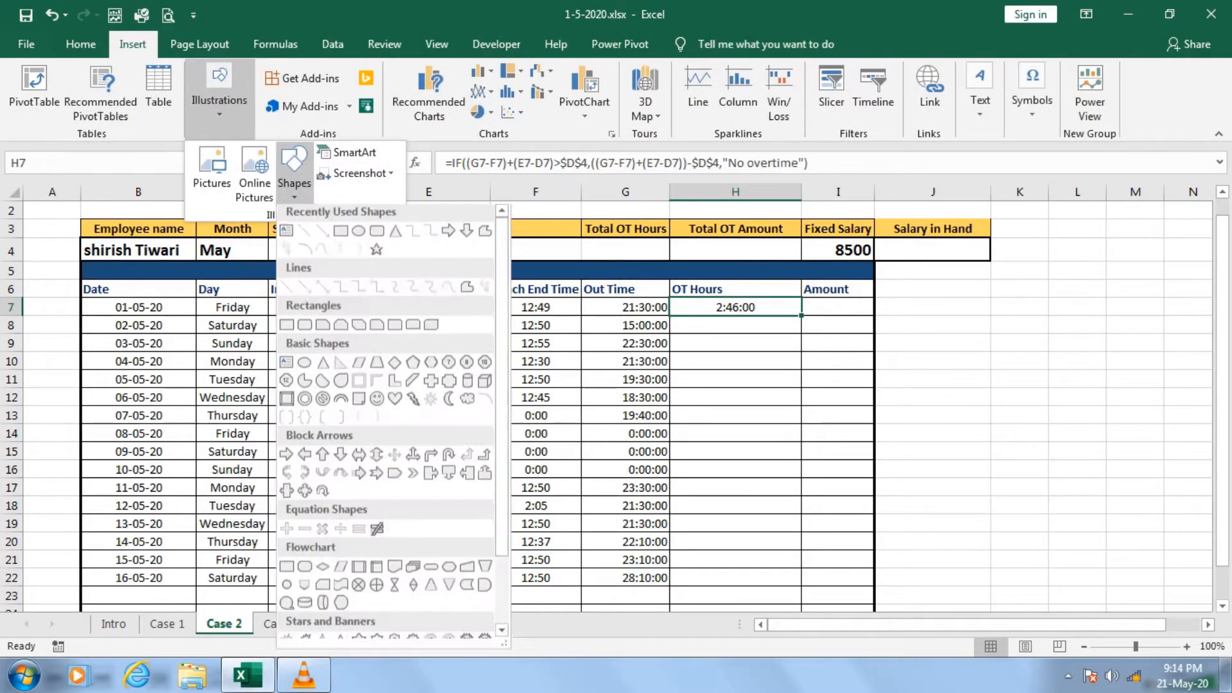
left_click(286, 235)
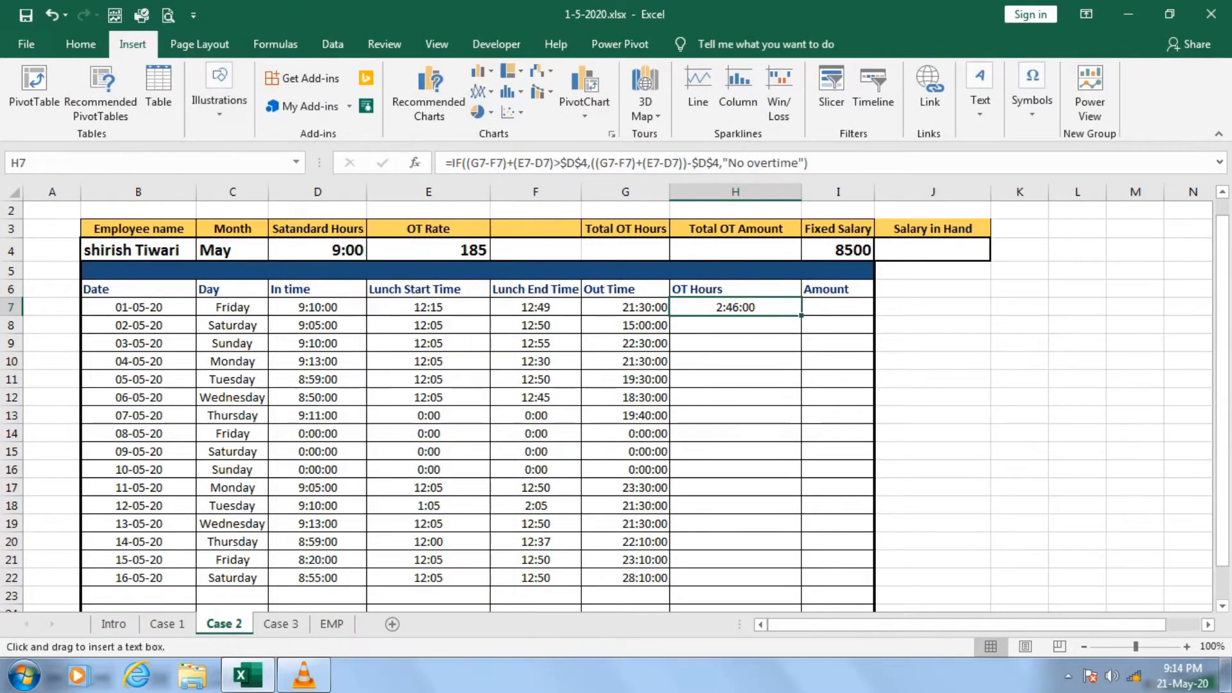
left_click_drag(961, 331, 1173, 532)
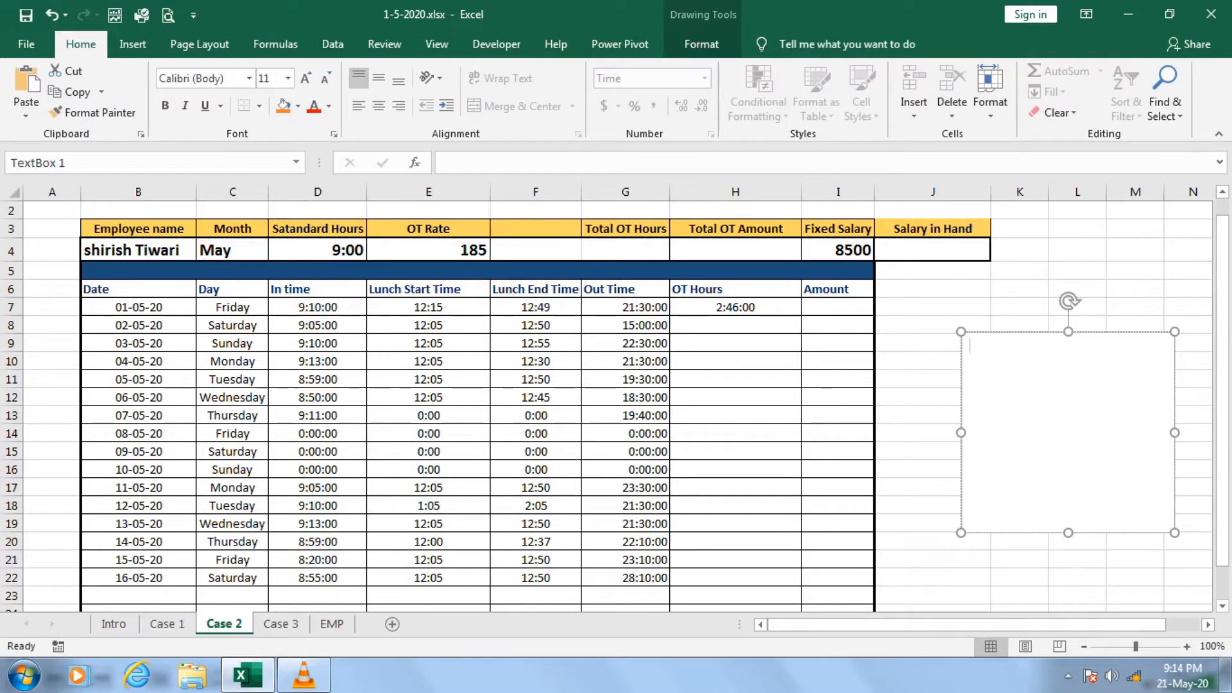
key("ctrl+v")
Enlarge the text box's formula to font size 20 and widen the box on both sides to span columns J to N.
key("ctrl+a")
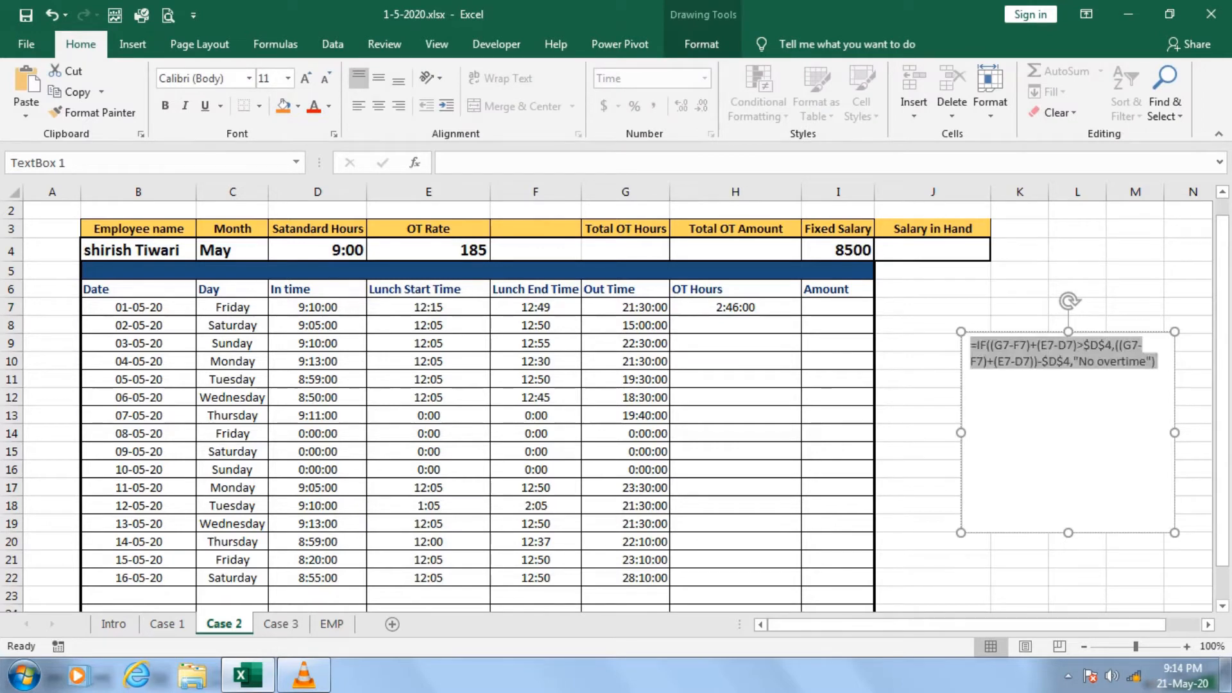
key("ctrl+shift+period")
key("ctrl+shift+period")
key("ctrl+shift+period")
key("ctrl+shift+period")
key("ctrl+shift+period")
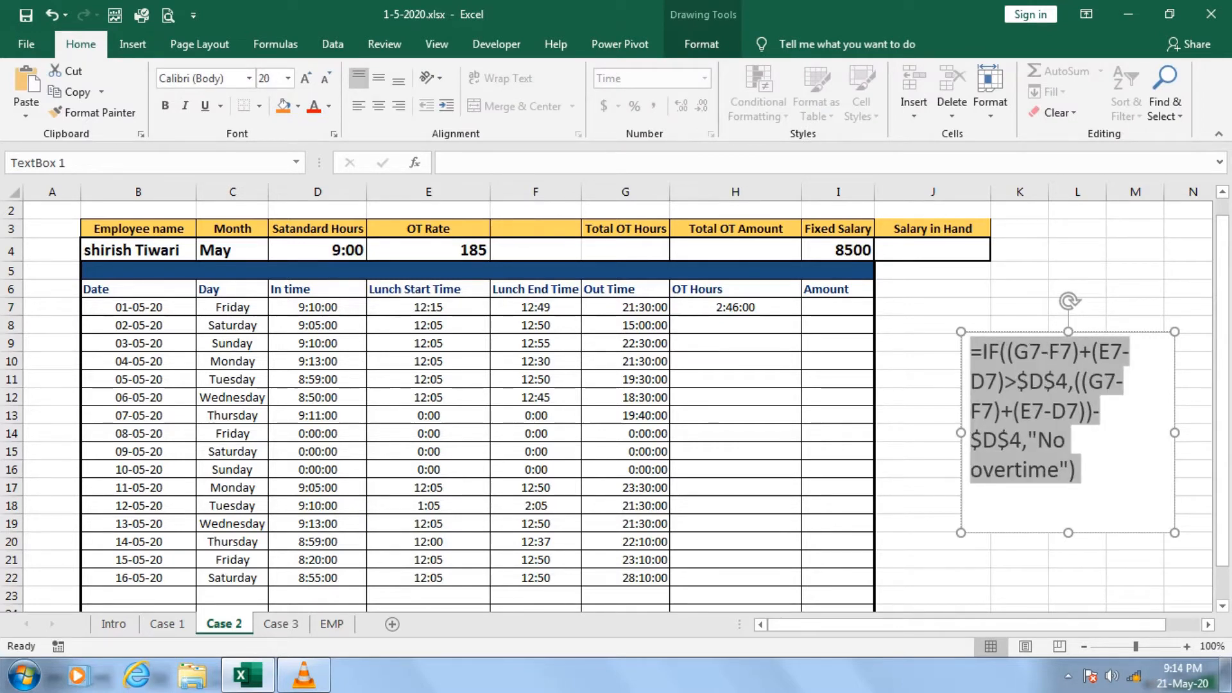
left_click_drag(960, 433, 889, 432)
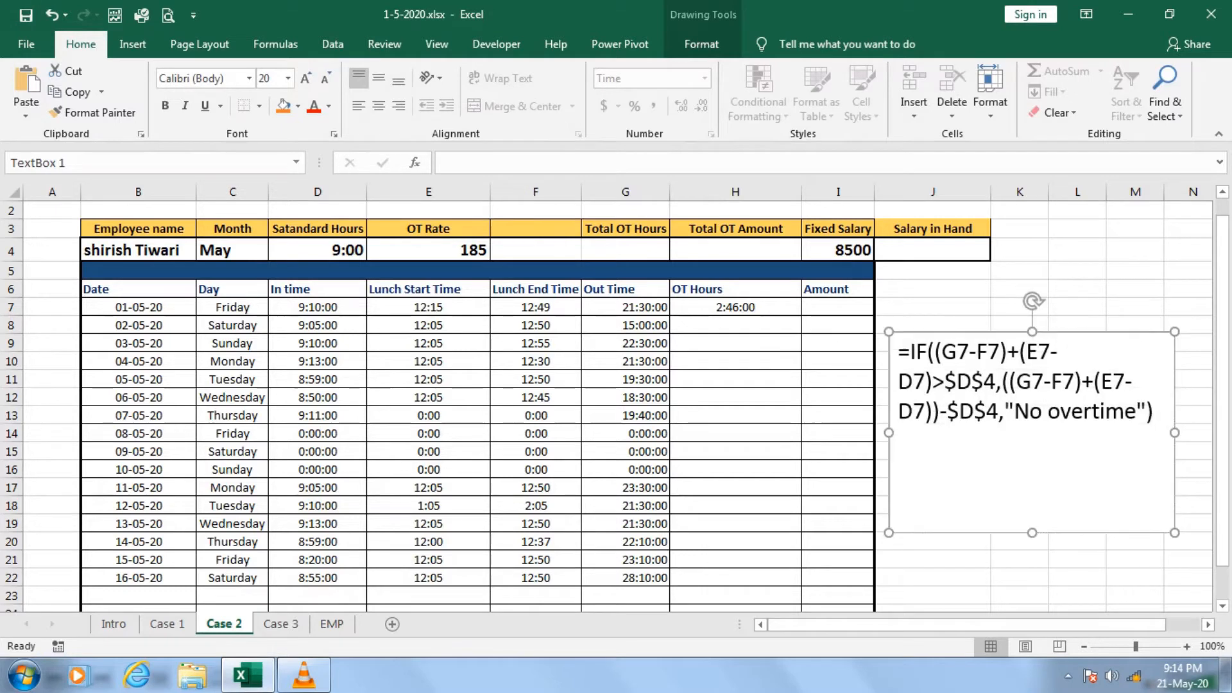
left_click_drag(1174, 432, 1199, 432)
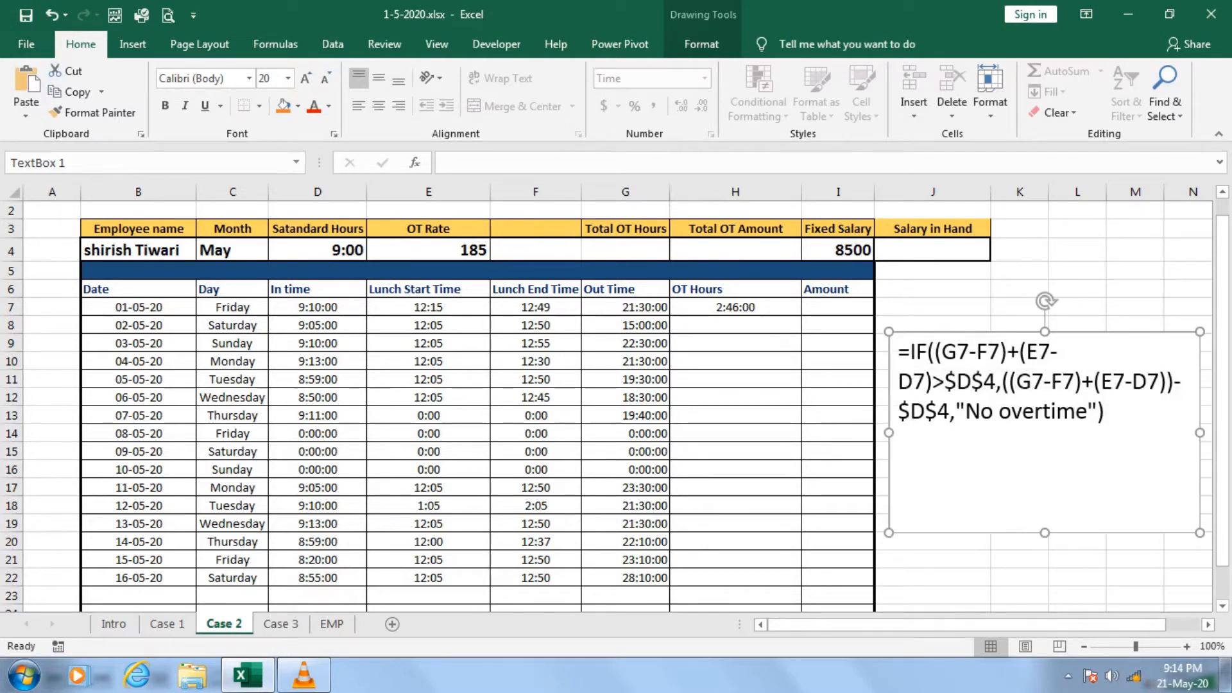
Check the first day's Out Time and Lunch End Time cells, then begin an explanatory note in K6 with Outtime-outtime.
left_click(625, 307)
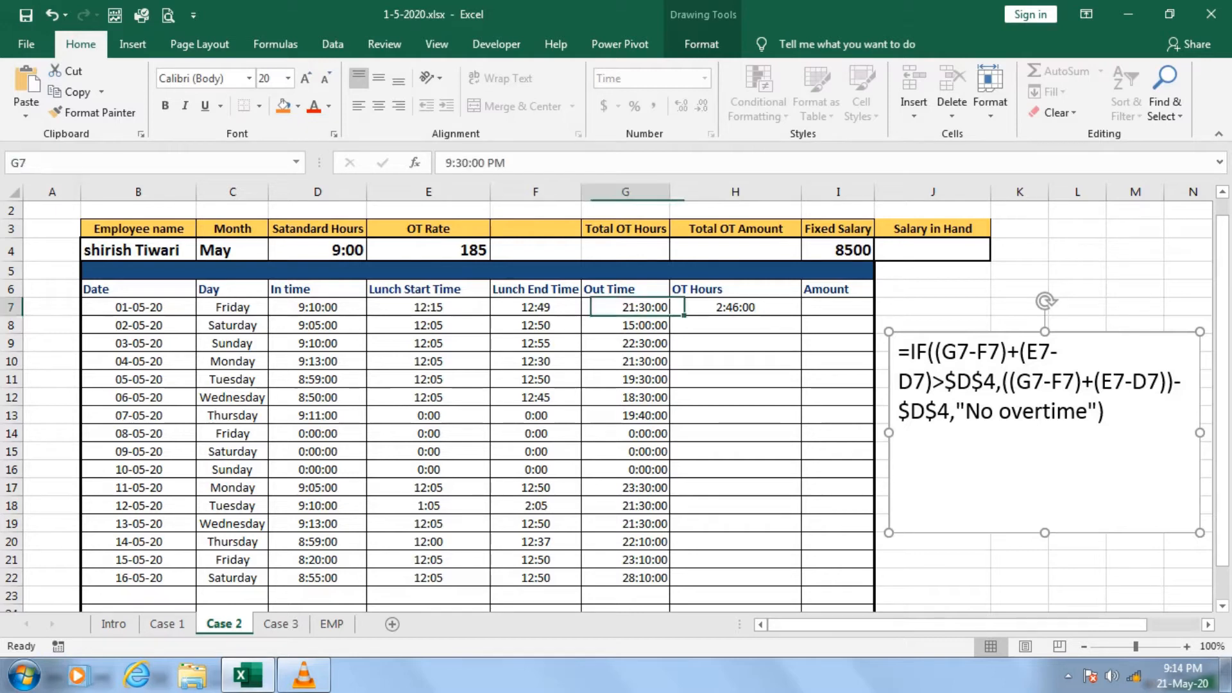
key("shift+Left")
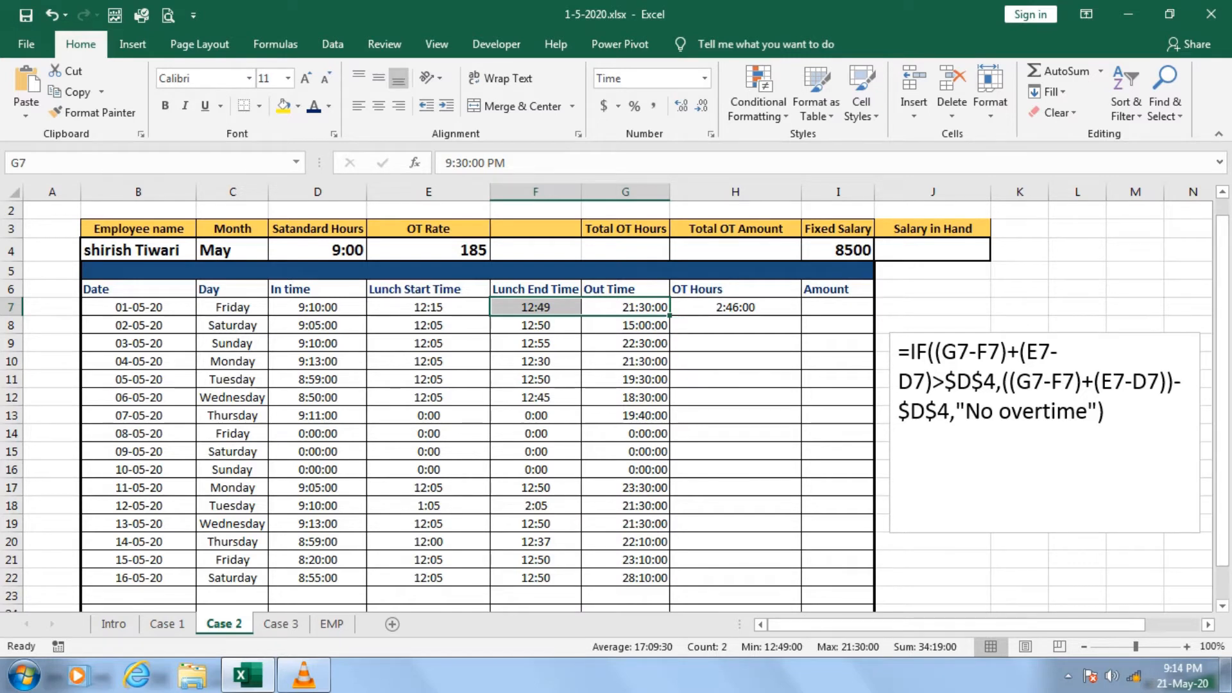
left_click(932, 288)
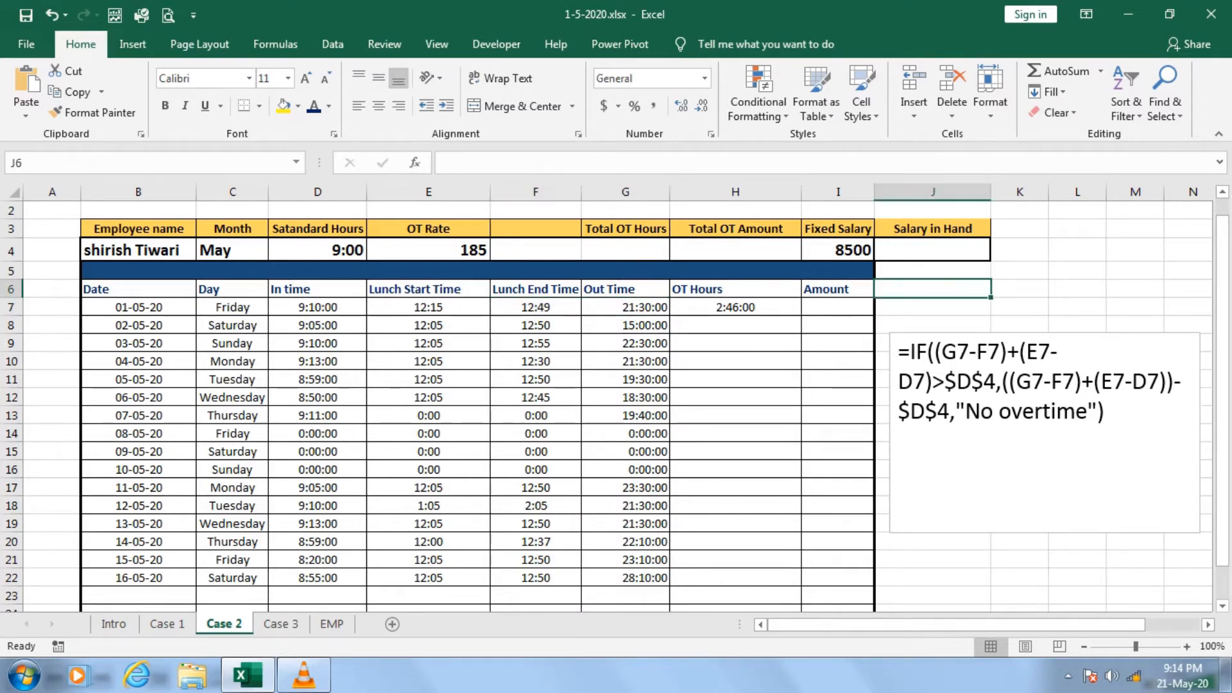
left_click(1019, 288)
type("Out")
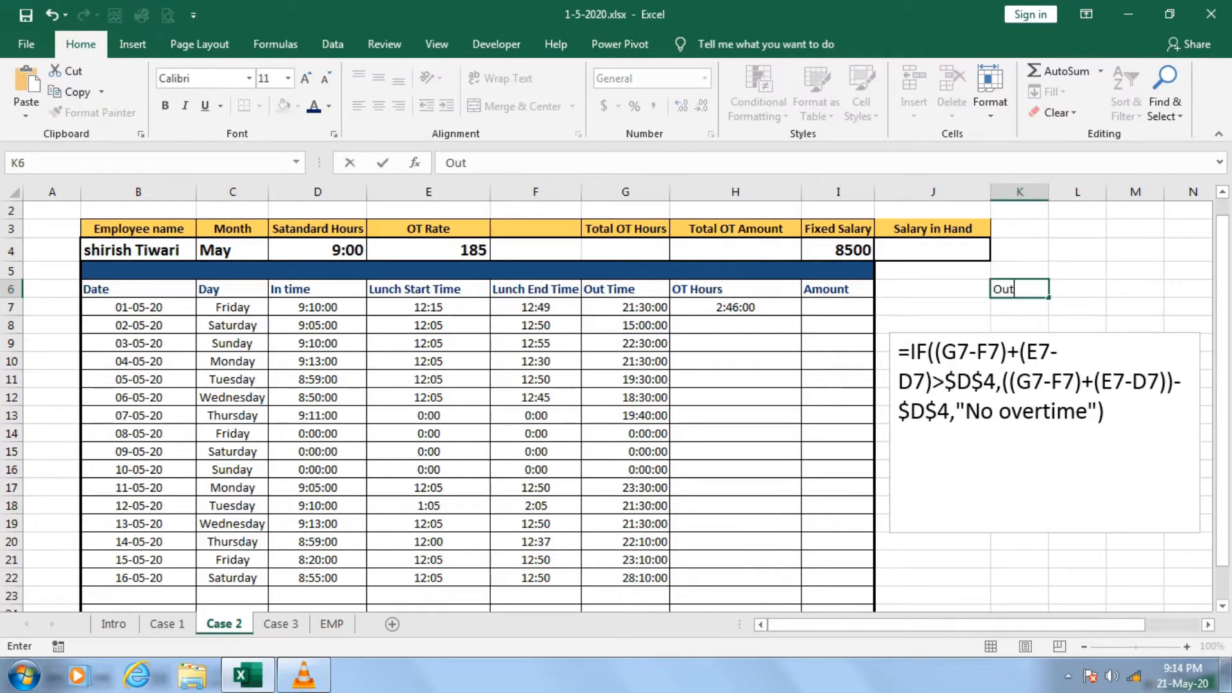
type("time-outtime")
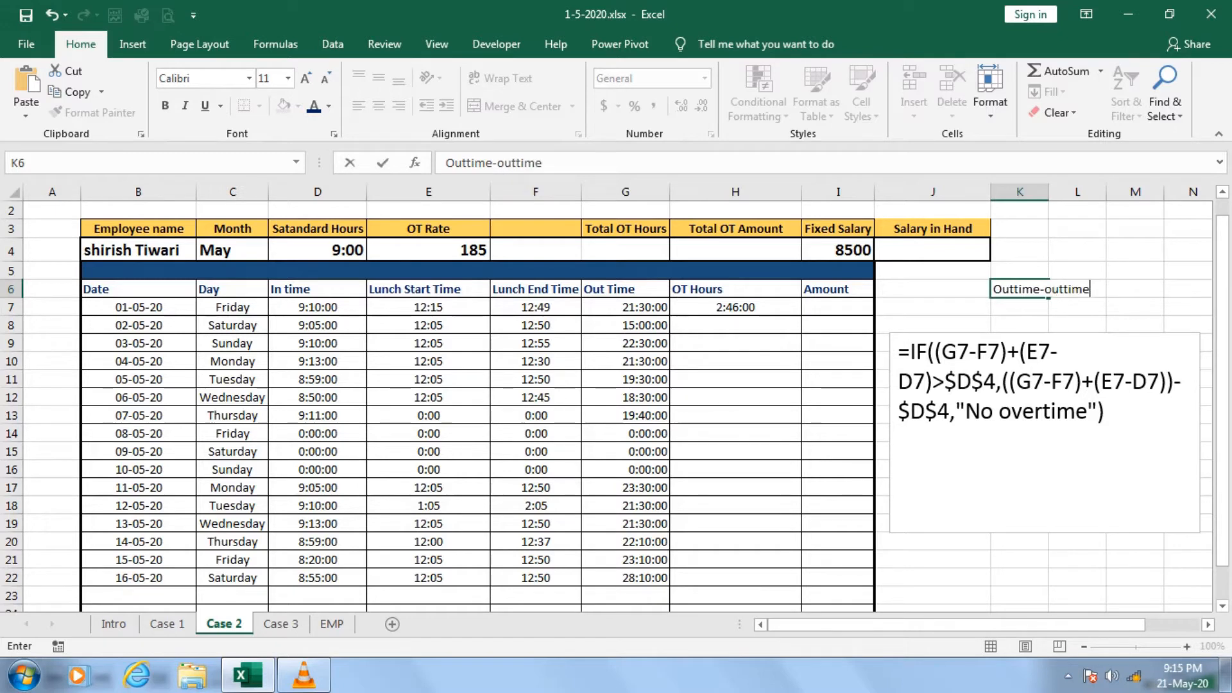
type("L+Oyt\\\\")
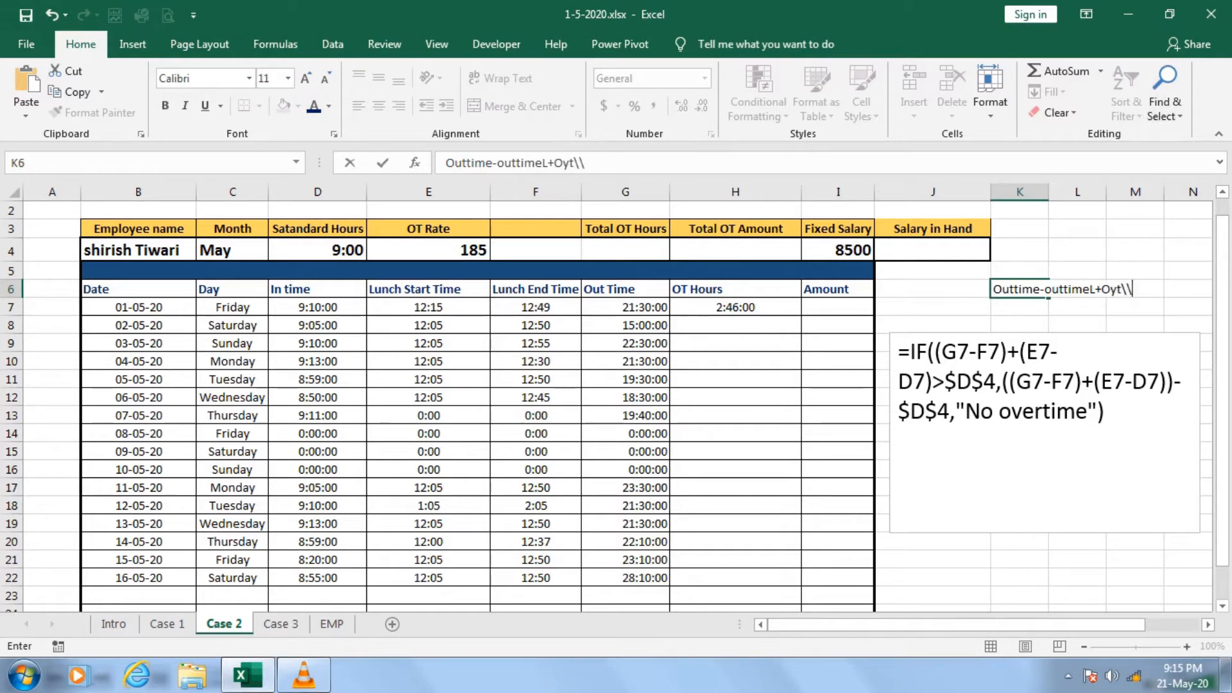
Extend the K6 note with L+Intime so that it reads Outtime-outtimeL+Intime.
key("BackSpace")
key("BackSpace")
key("BackSpace")
key("BackSpace")
type("uttime-")
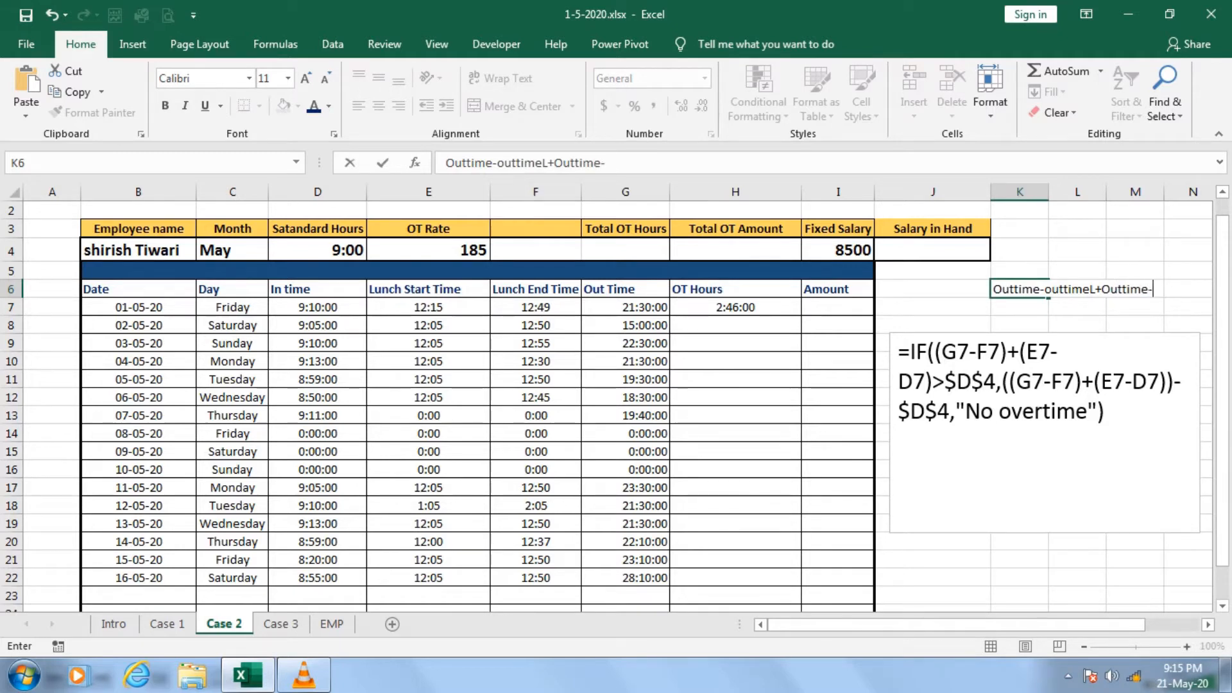
key("BackSpace")
key("BackSpace")
key("BackSpace")
key("BackSpace")
key("BackSpace")
key("BackSpace")
key("BackSpace")
key("BackSpace")
type("Intime")
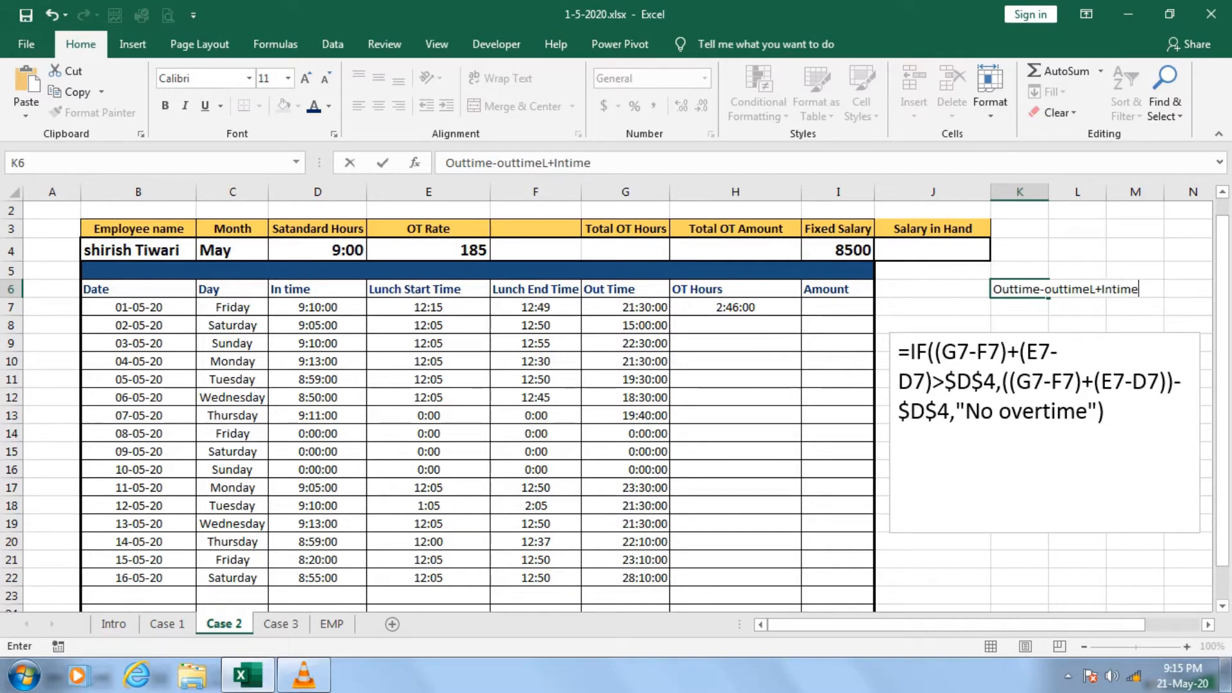
type("-")
type("Inti")
type("mes")
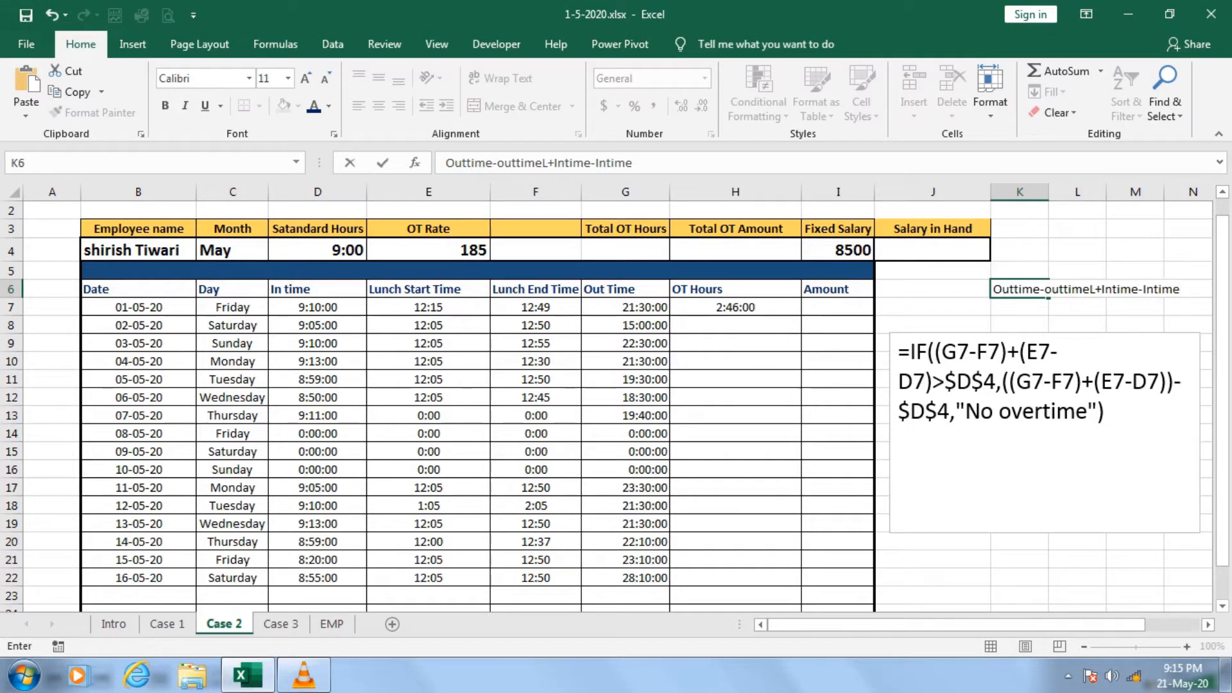
type("tart")
Finish the K6 note with -Intimestart and enter it.
left_click(735, 397)
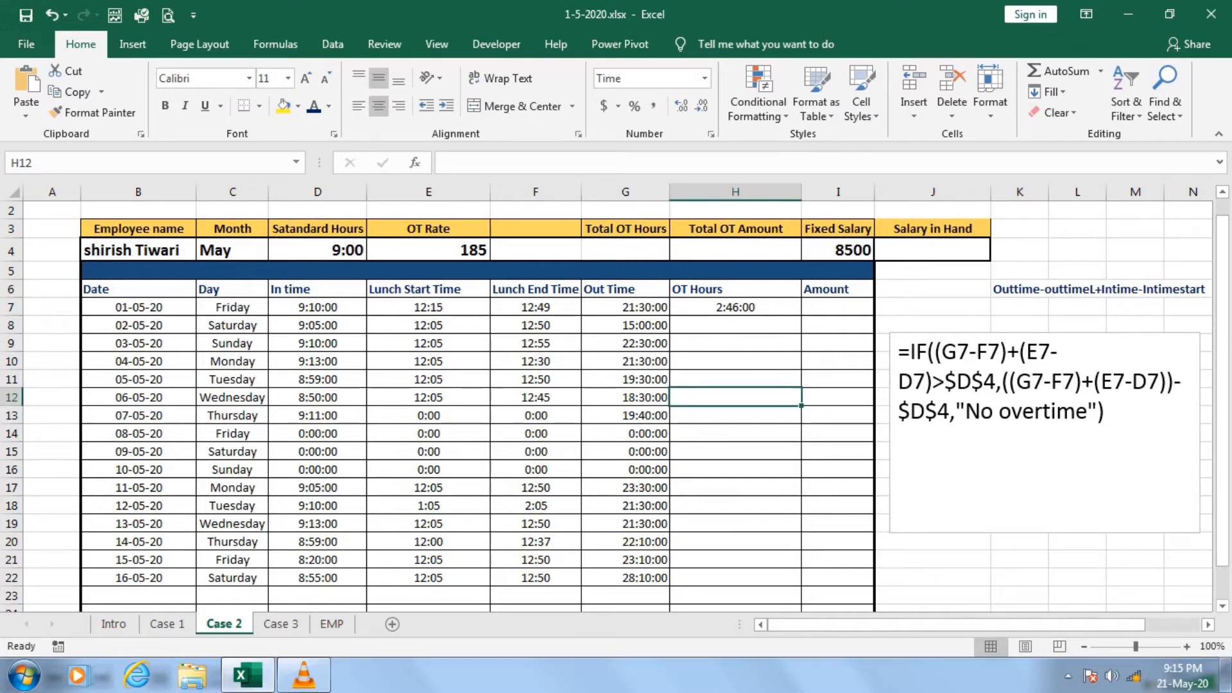
Fill the OT Hours formula from H7 down to H22 for all listed dates.
left_click_drag(1104, 411, 909, 352)
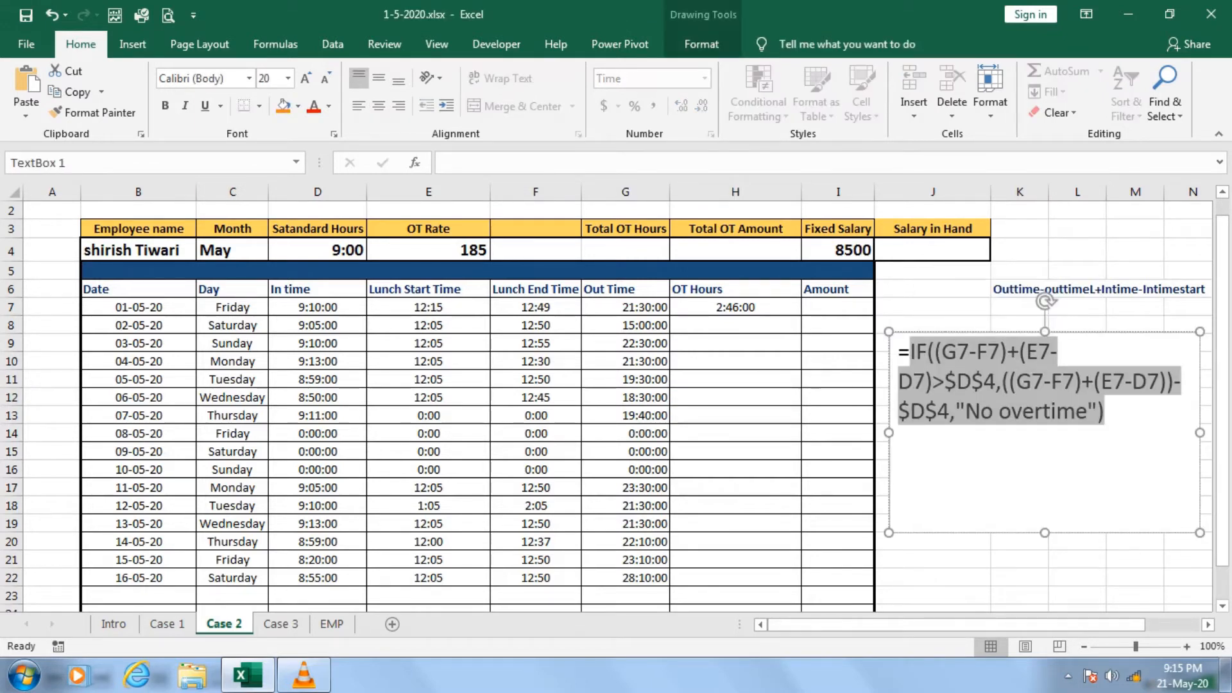
left_click(735, 307)
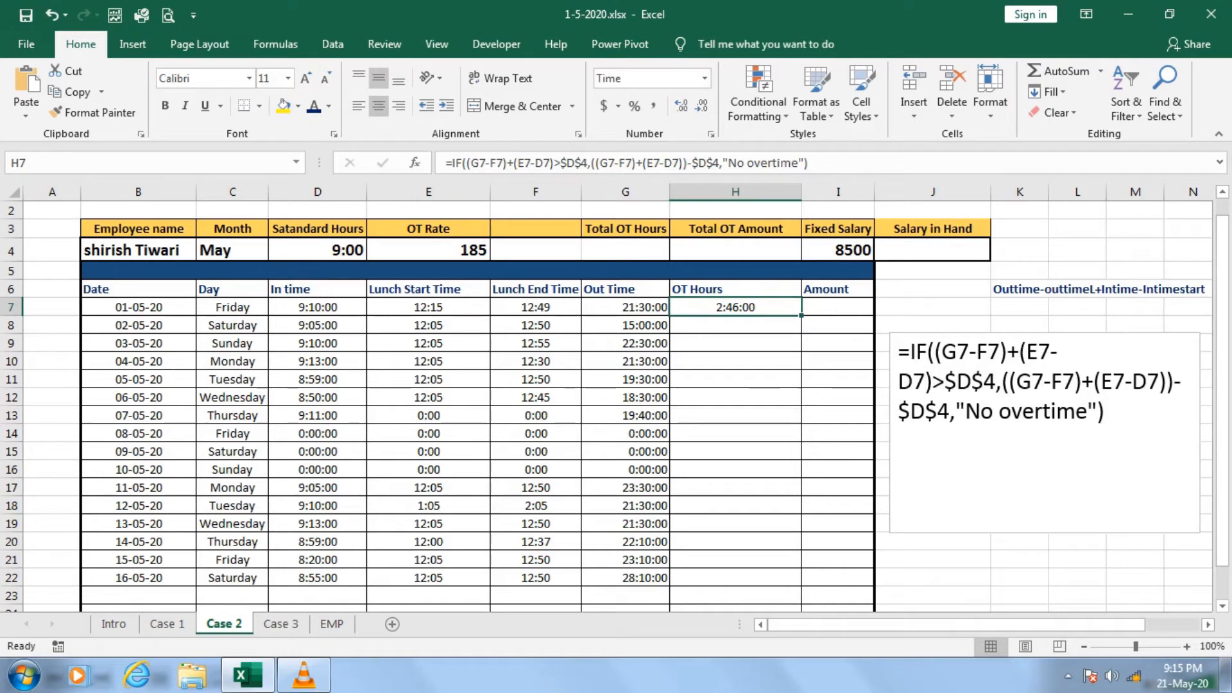
left_click_drag(801, 315, 801, 584)
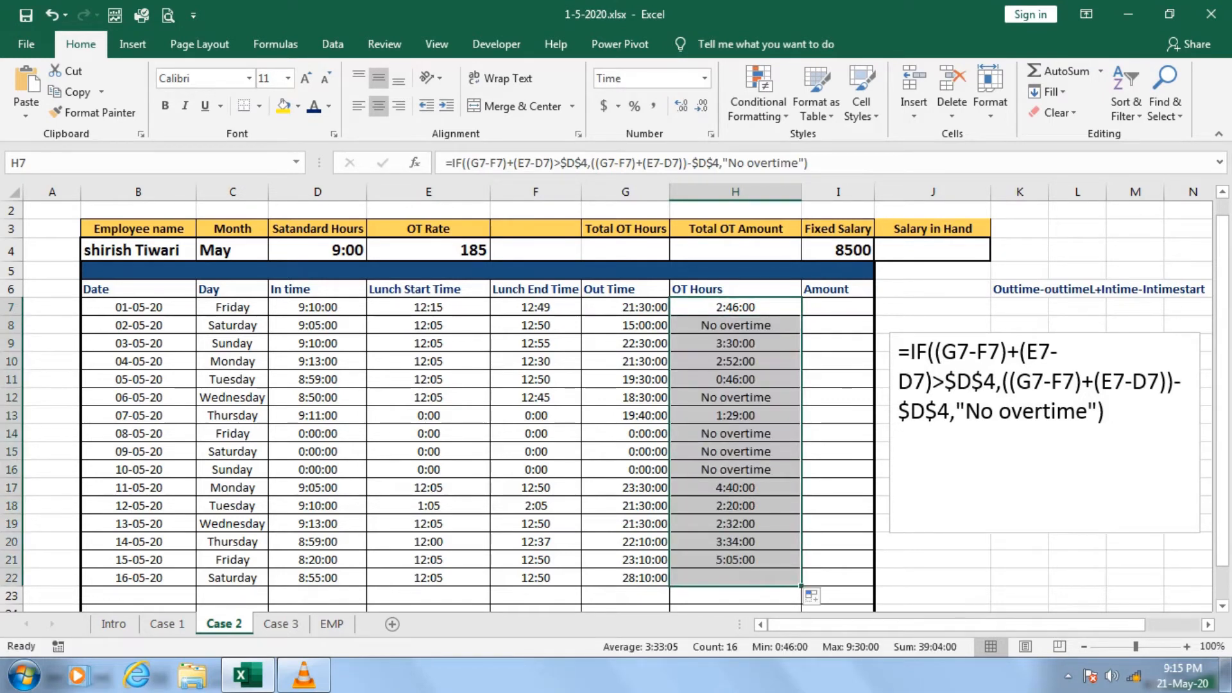
Begin the Amount formula in I7 with an IF(ISTEXT(H7)) test that returns an empty string for text.
left_click(838, 307)
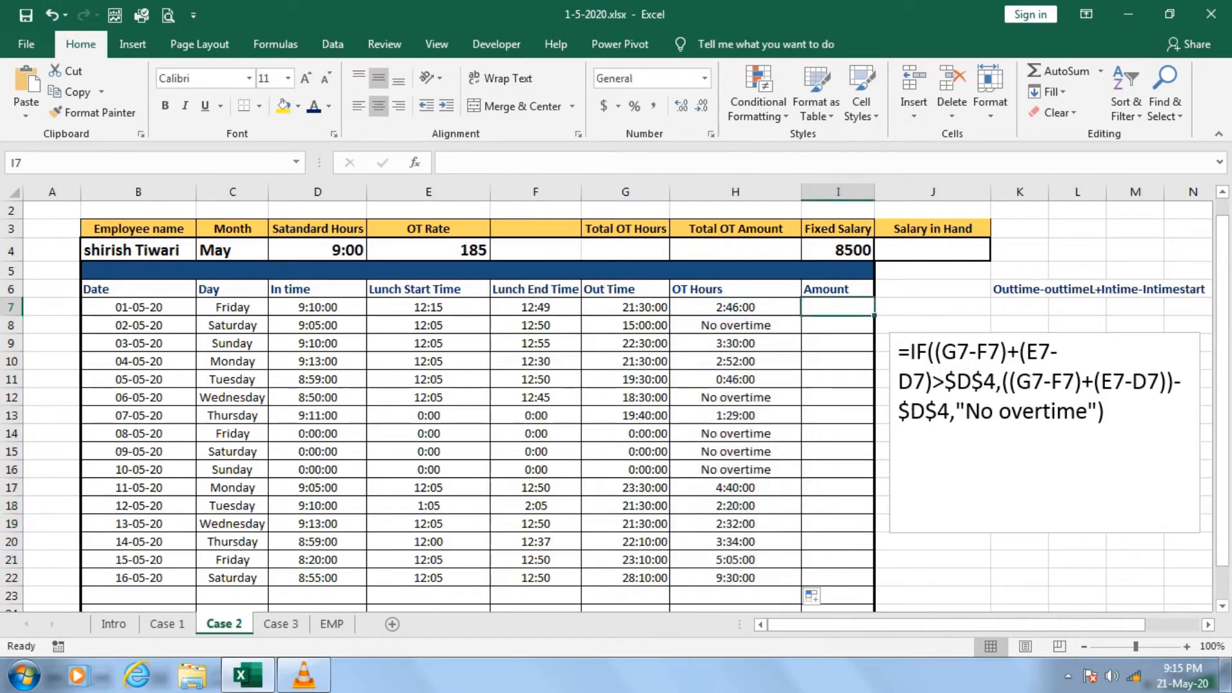
type("=")
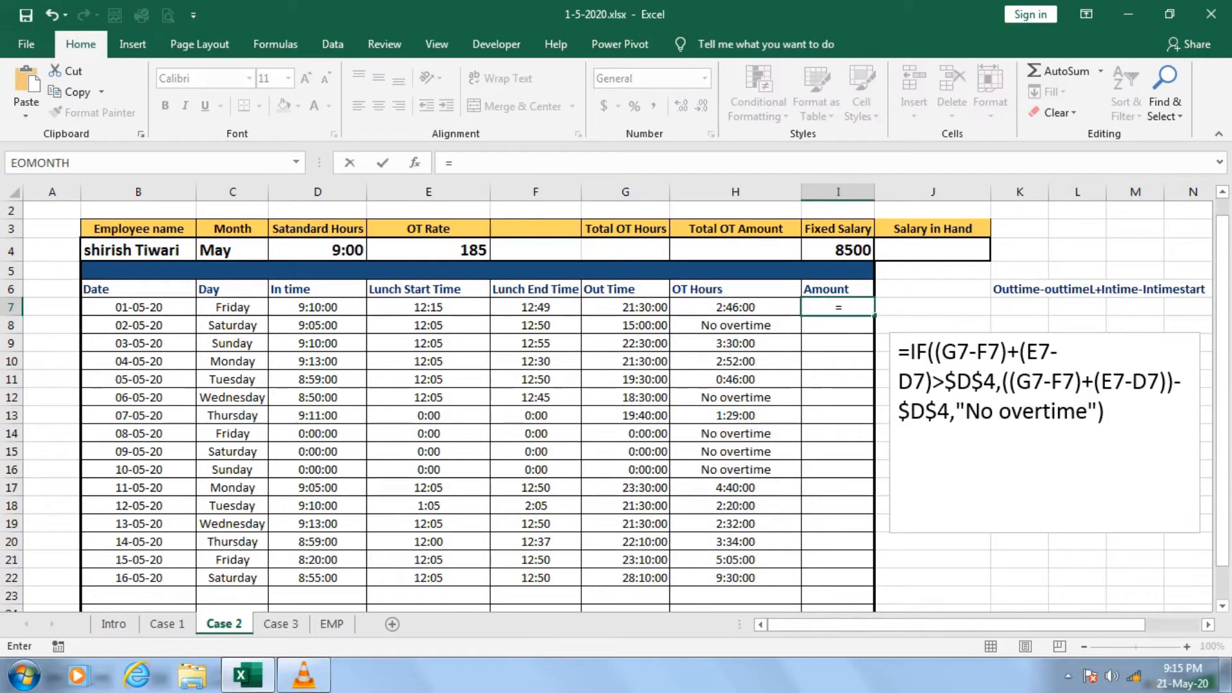
type("if")
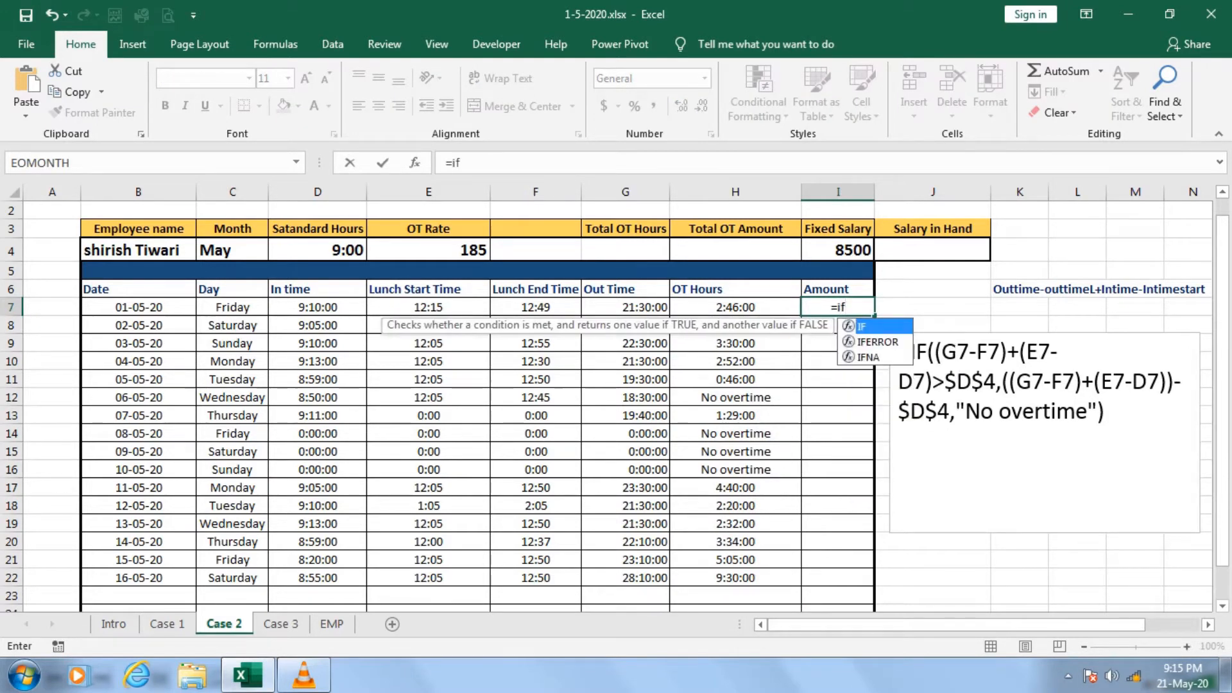
key("Tab")
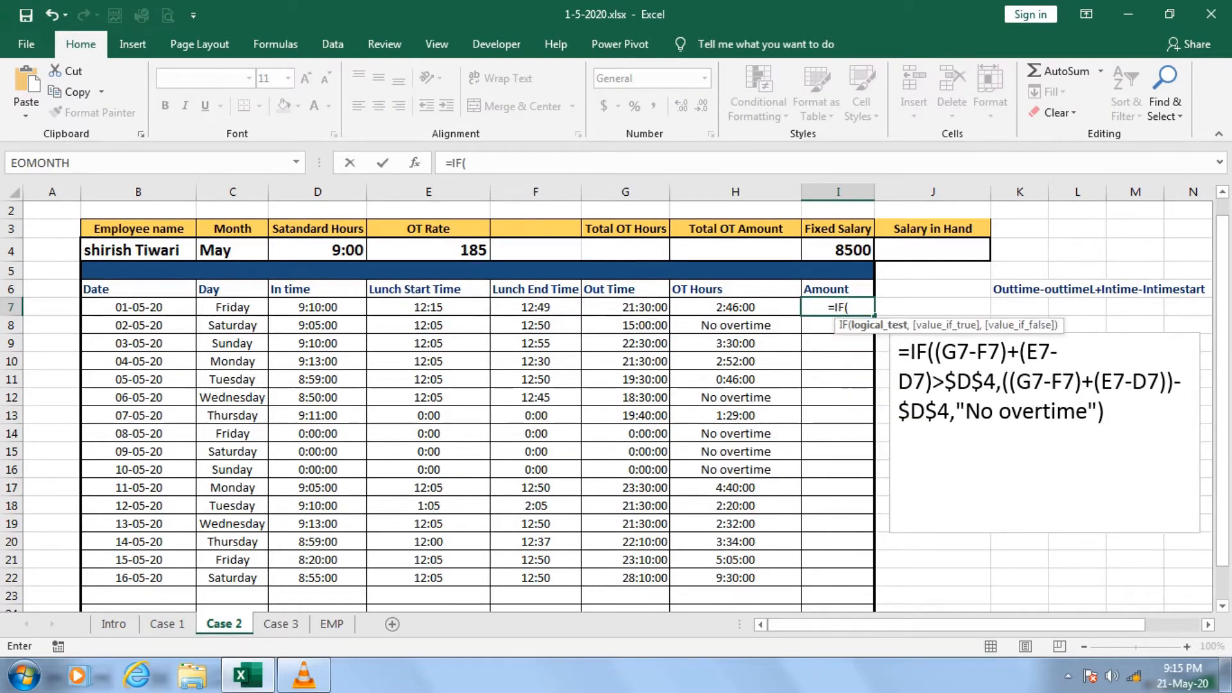
type("8")
key("BackSpace")
type("ist")
key("Tab")
key("Left")
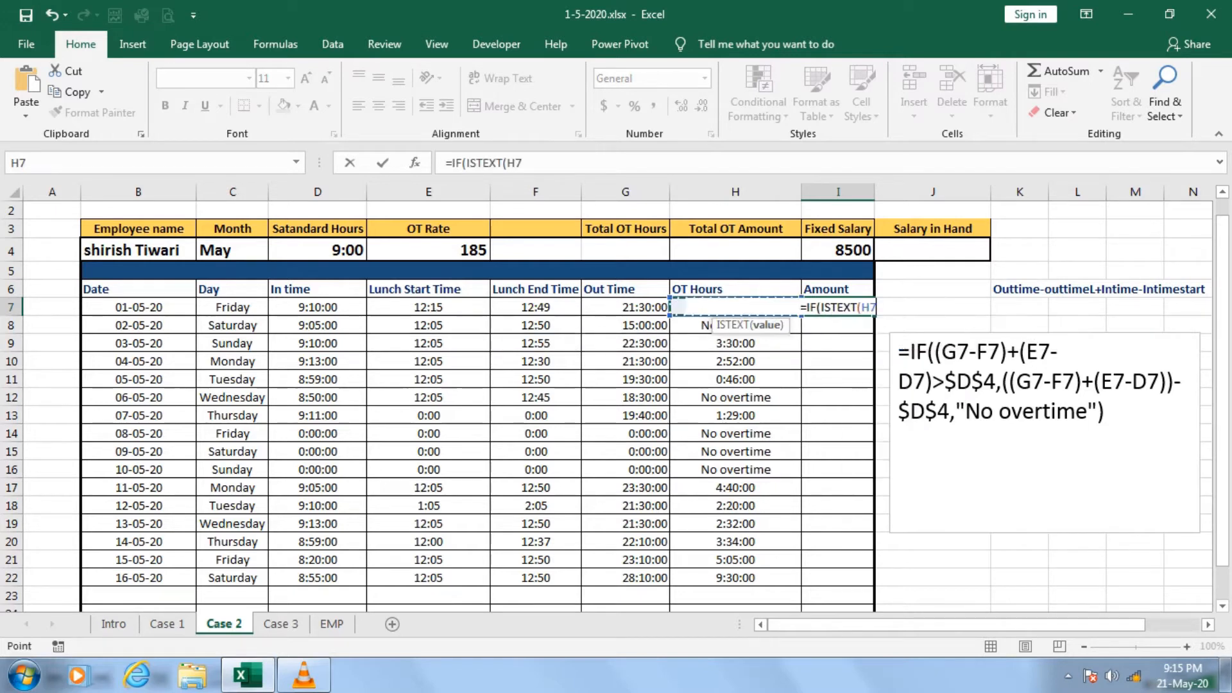
type("),")
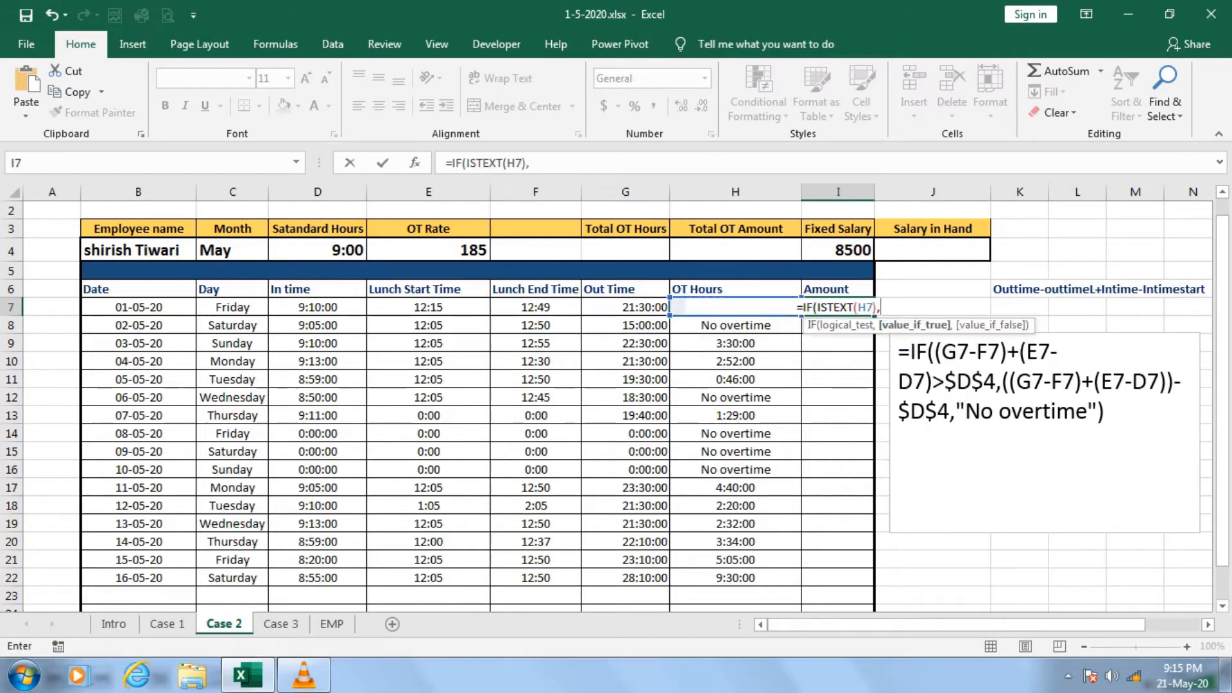
type("\"\",")
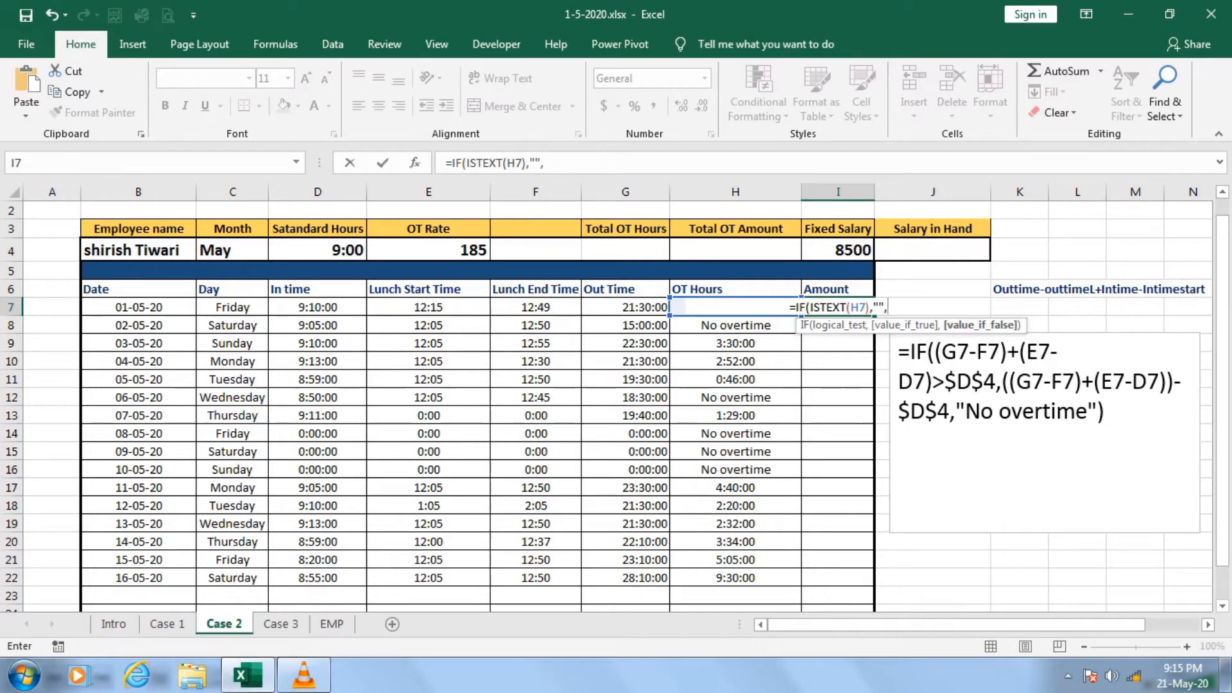
Complete the I7 formula with H7 multiplied by the absolute OT Rate reference $E$4 and enter it.
key("Left")
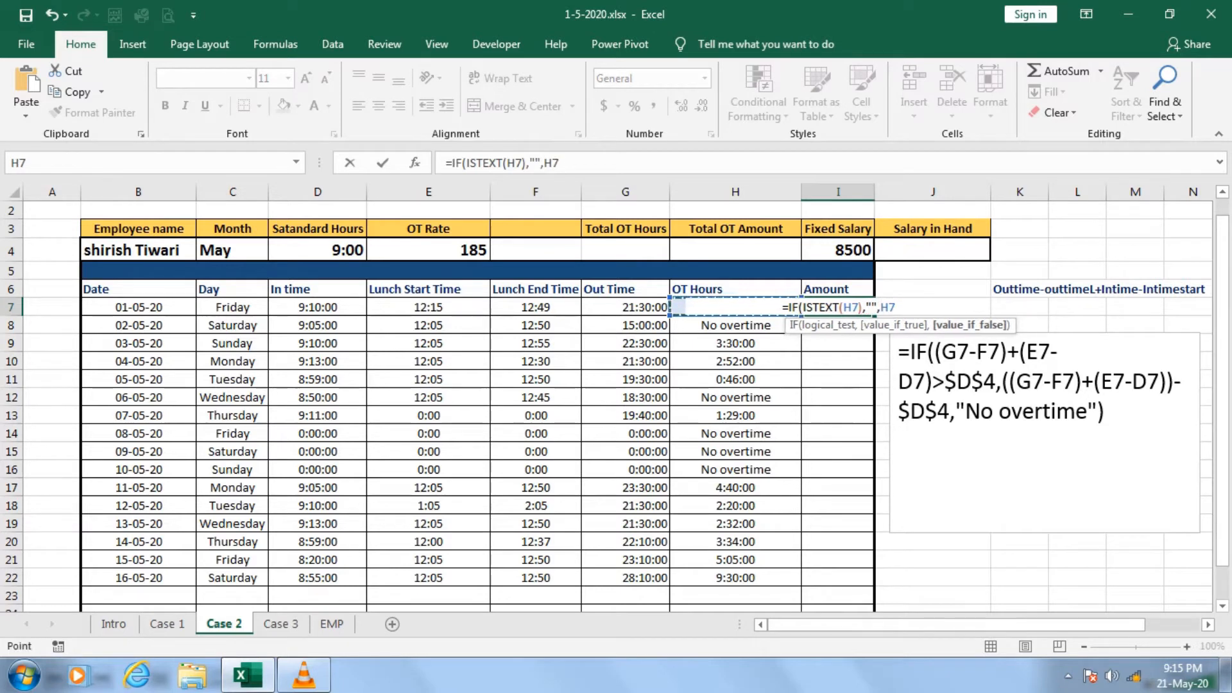
type("*")
left_click(428, 251)
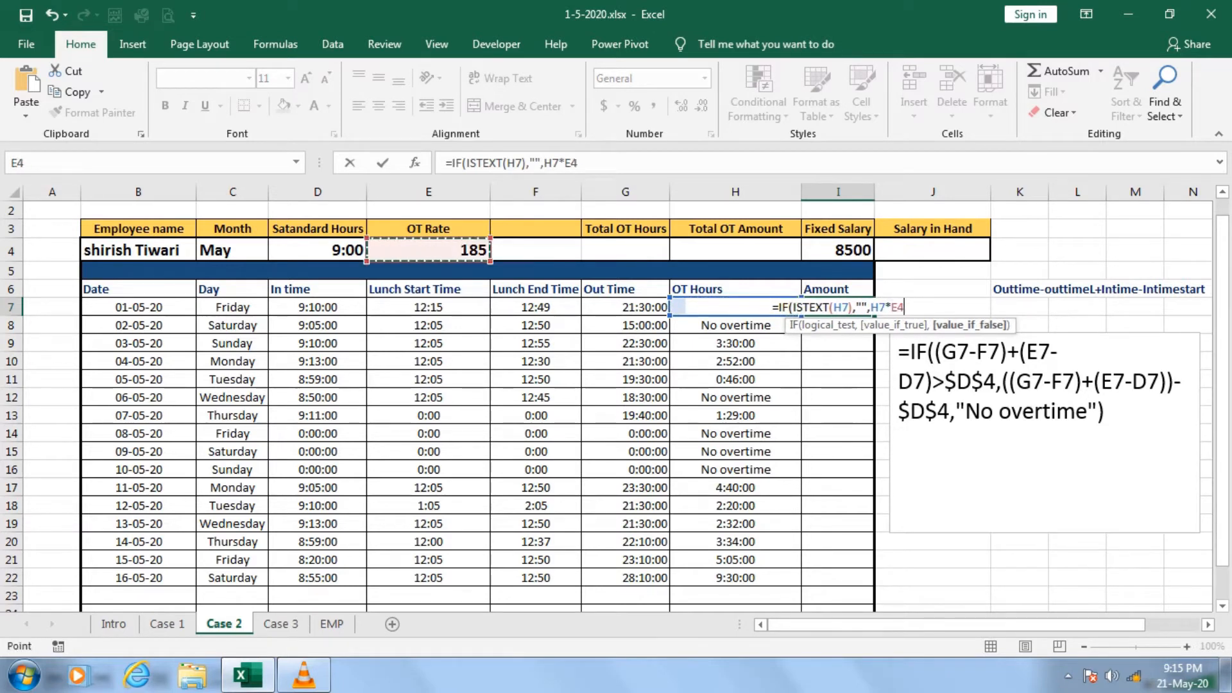
key("F4")
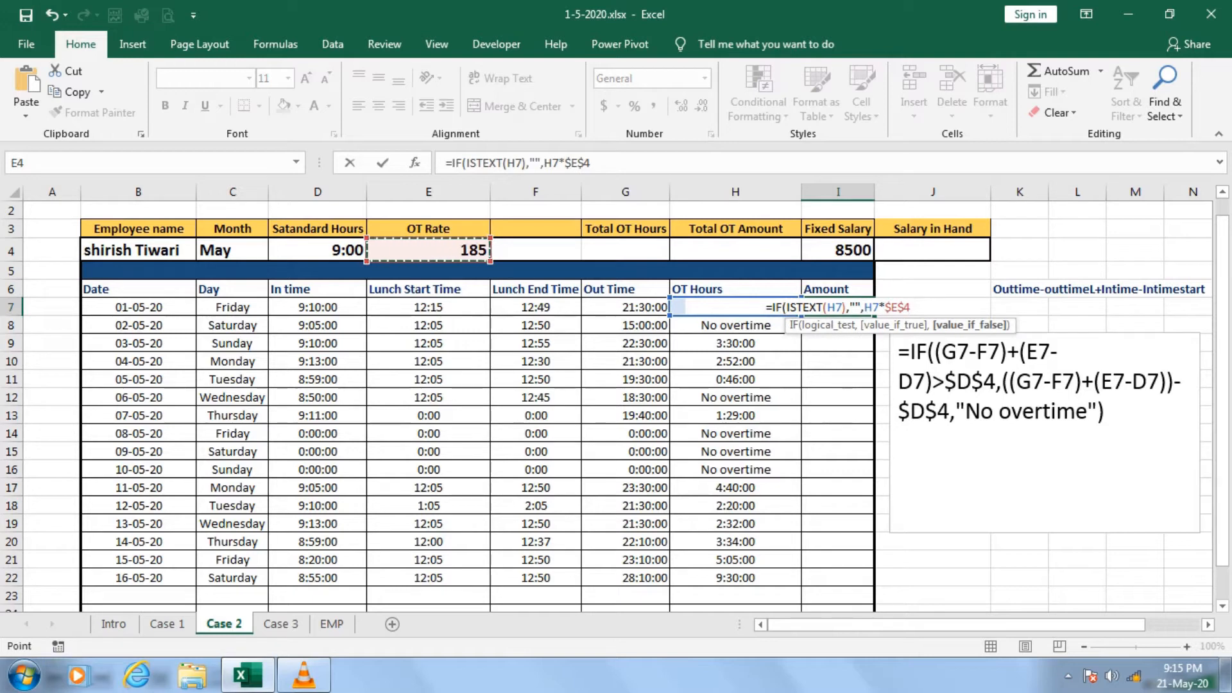
type(")")
key("Return")
key("Up")
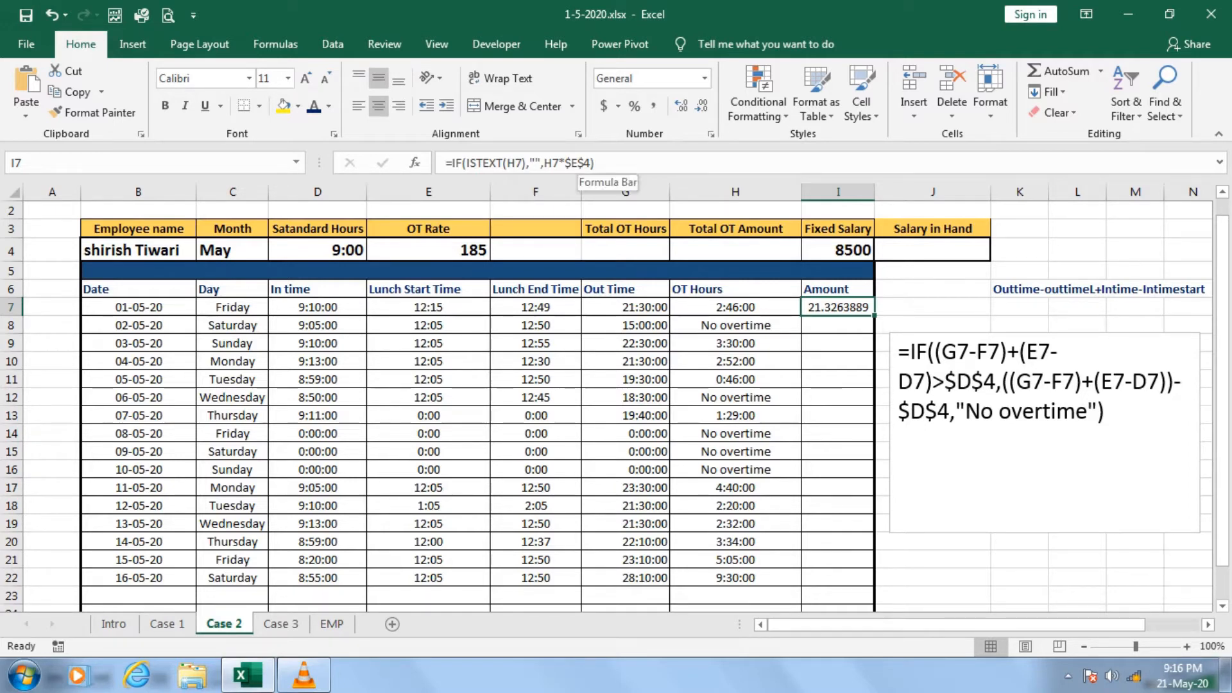
Multiply the I7 formula's H7*$E$4 by 24 and fill the Amount formula down to I22.
left_click(595, 162)
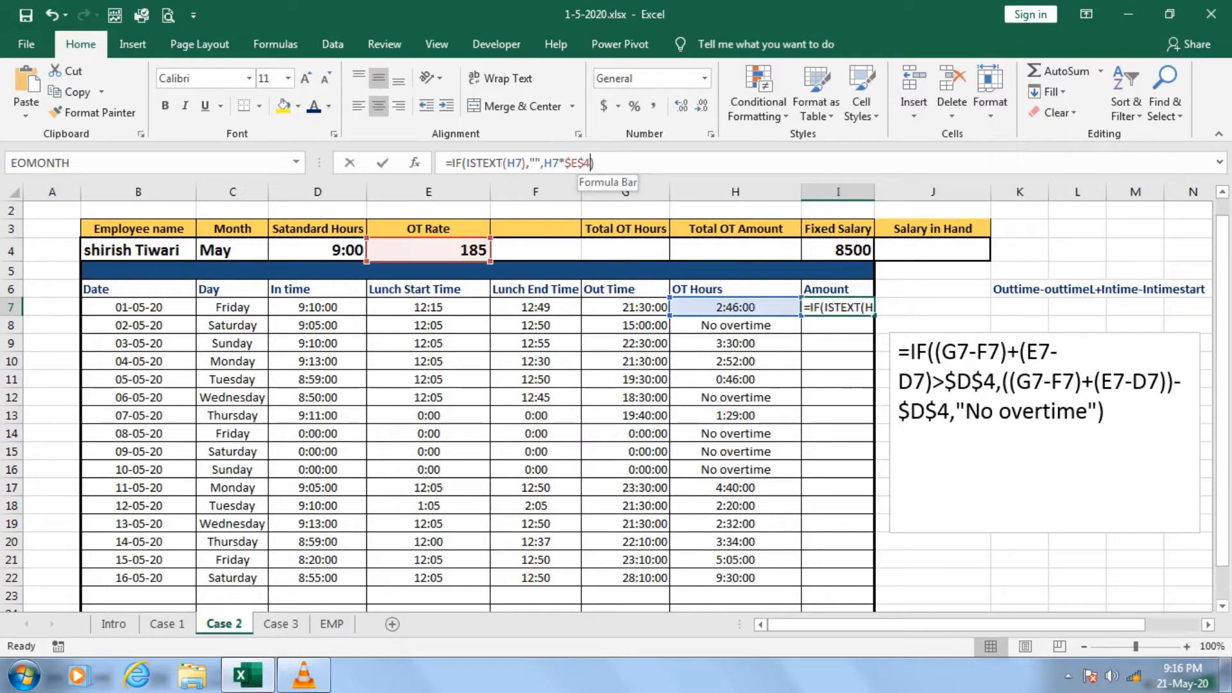
type("*")
type("4")
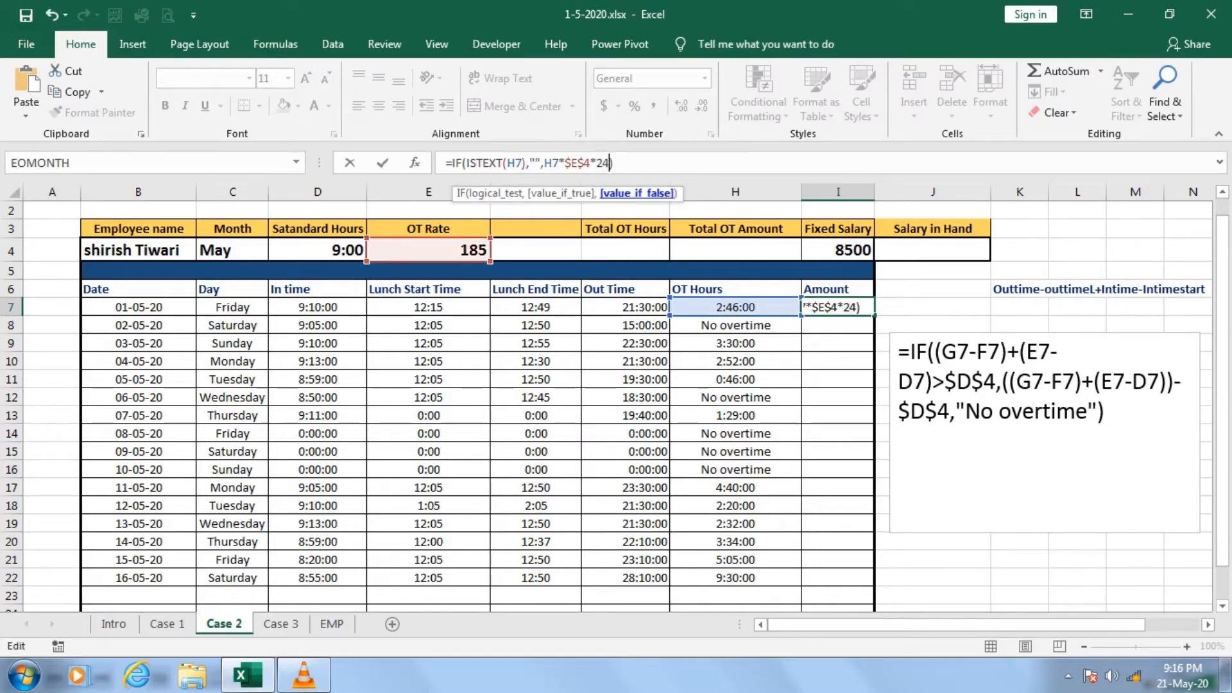
key("Return")
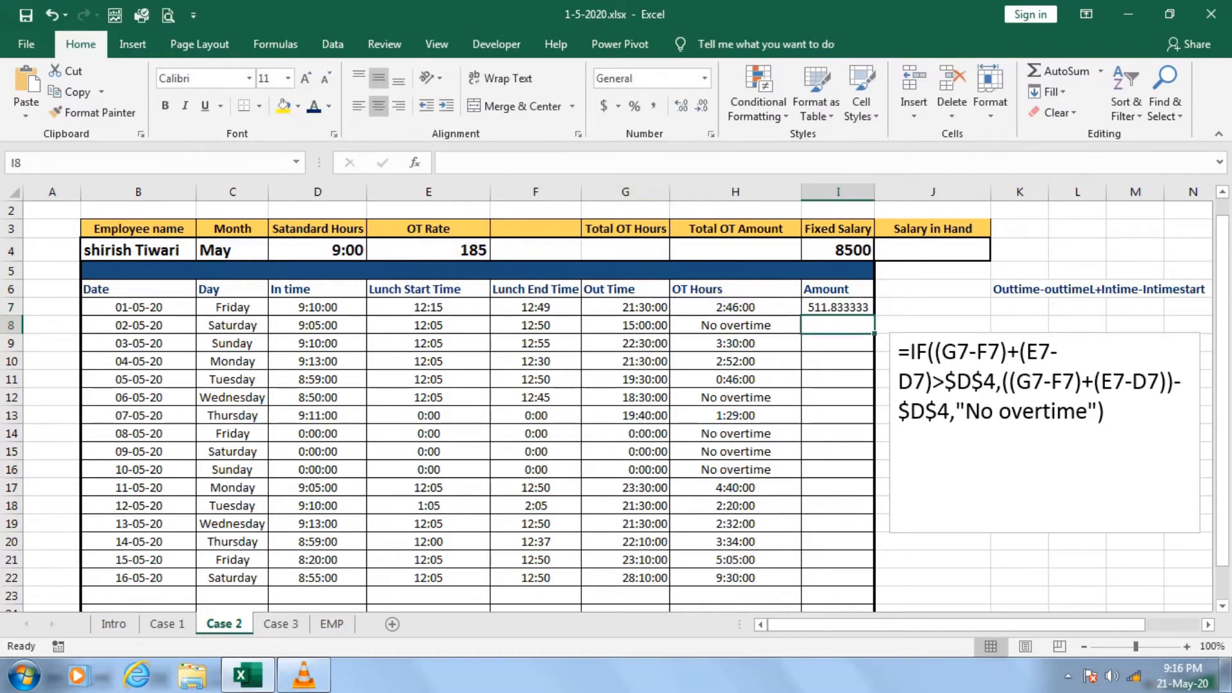
key("Up")
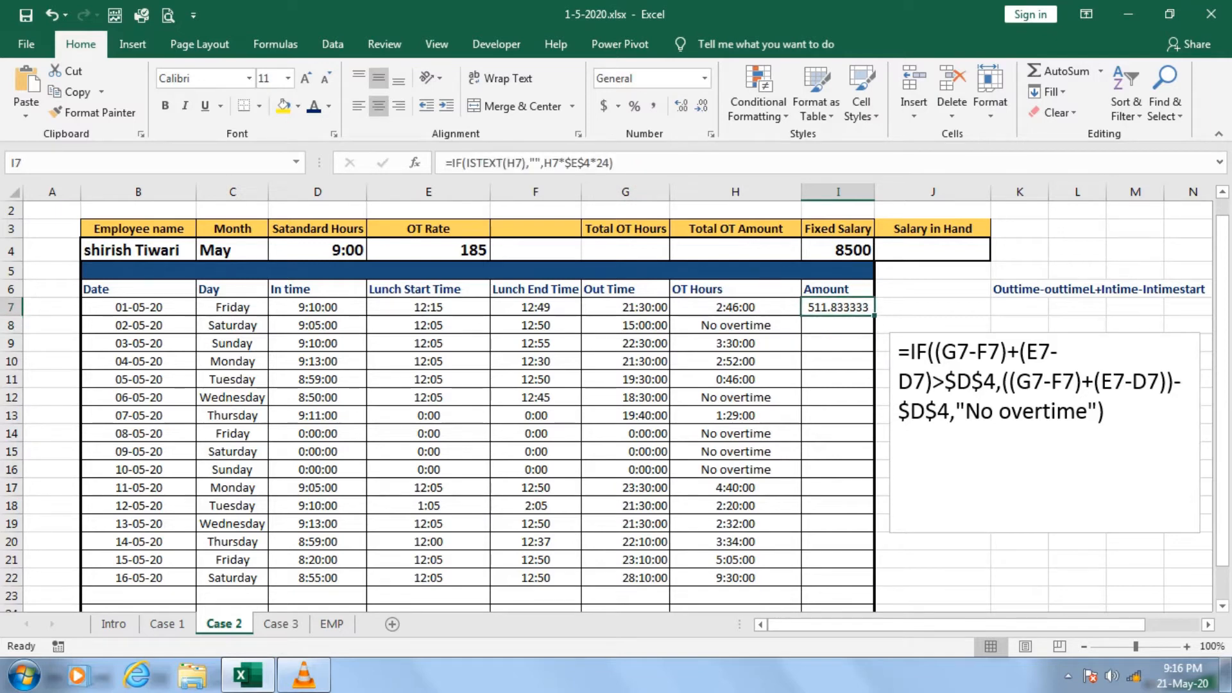
left_click_drag(873, 314, 874, 583)
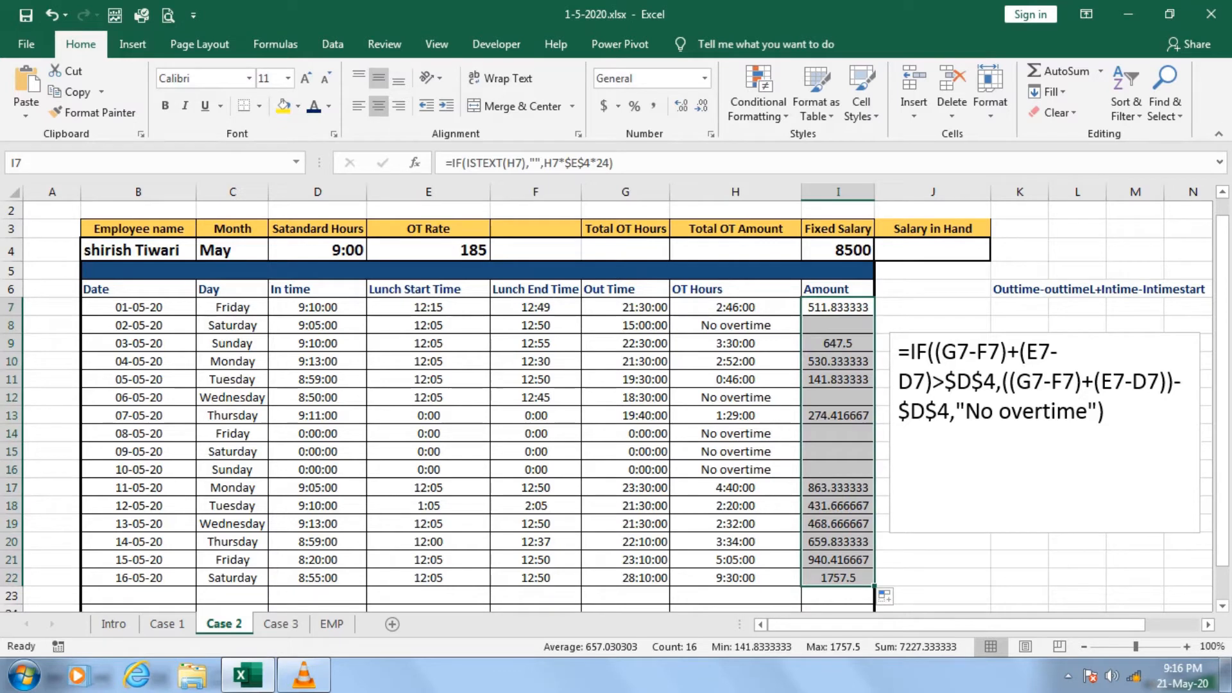
Calculate Total OT Hours in G4 by summing the OT Hours from H7 to H22.
left_click(625, 250)
type("=sum")
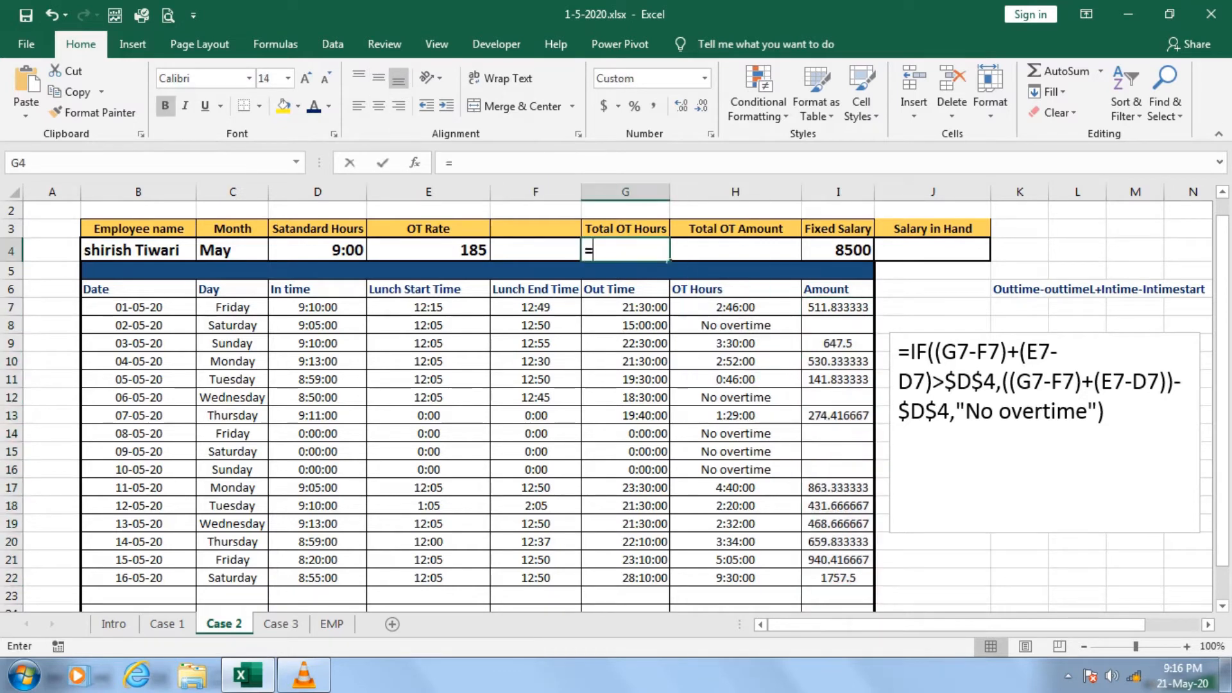
key("Tab")
key("Right")
key("Down")
key("Down")
key("Down")
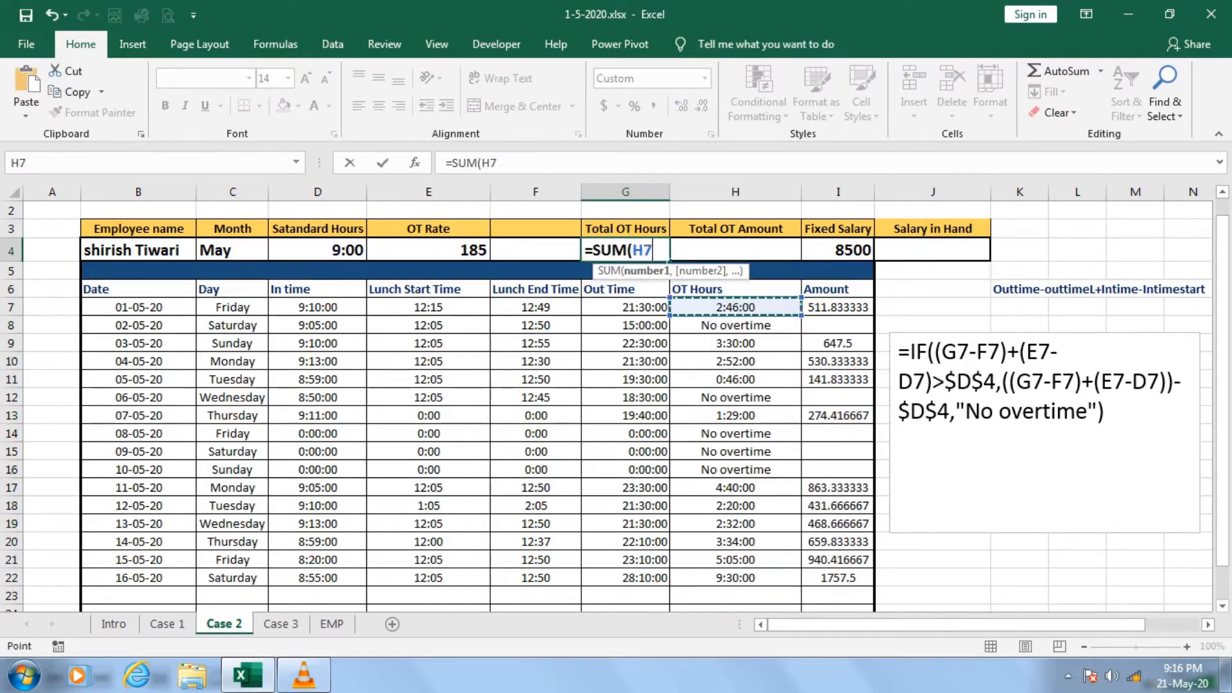
key("ctrl+shift+Down")
key("Return")
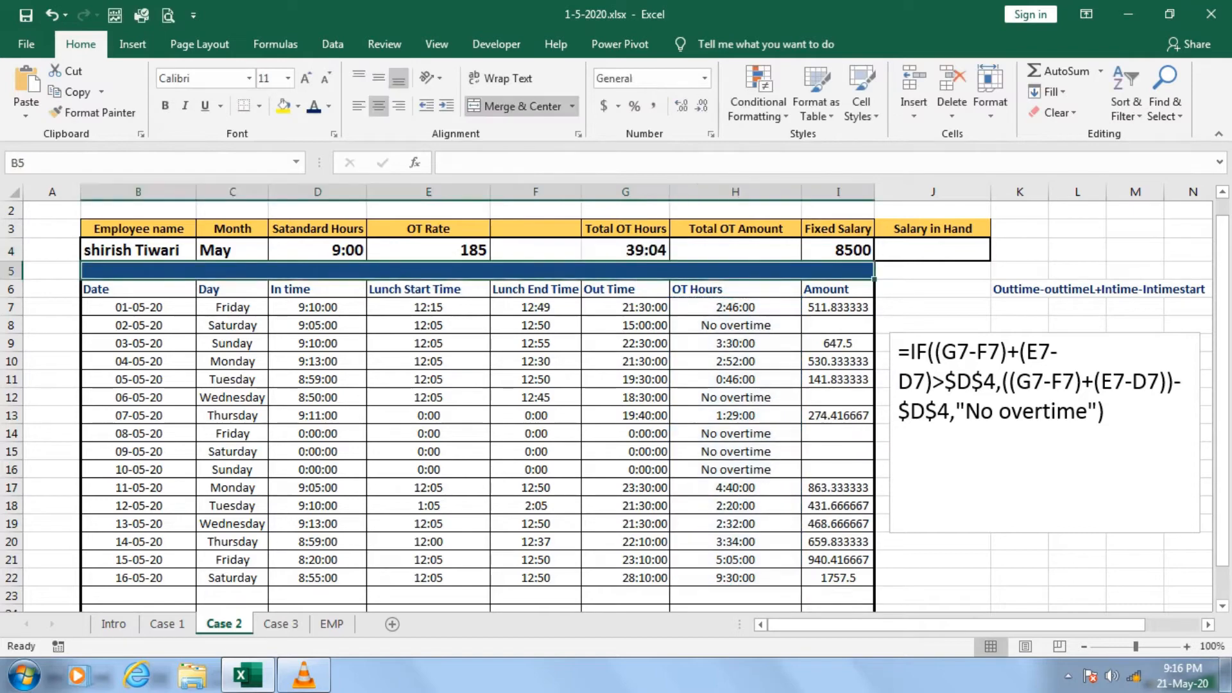
Calculate Total OT Amount in H4 with =SUM(I7:I22).
key("Up")
key("Right")
type("=sum")
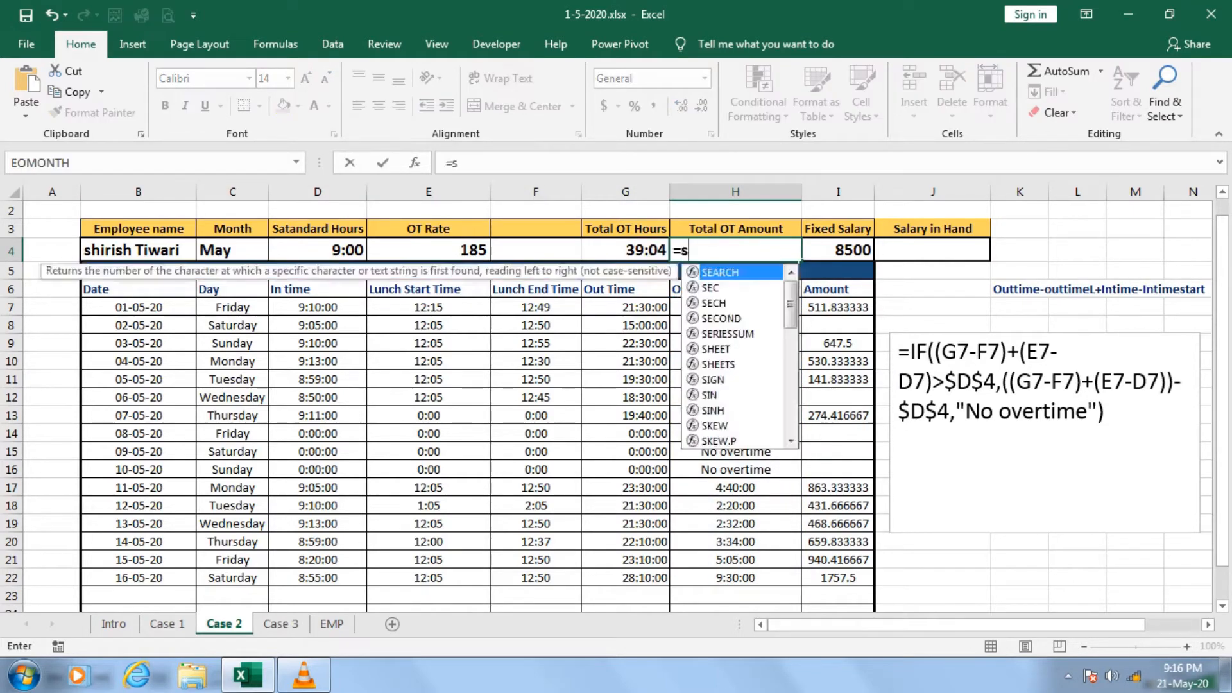
key("Tab")
key("Right")
key("Down")
key("Down")
key("Down")
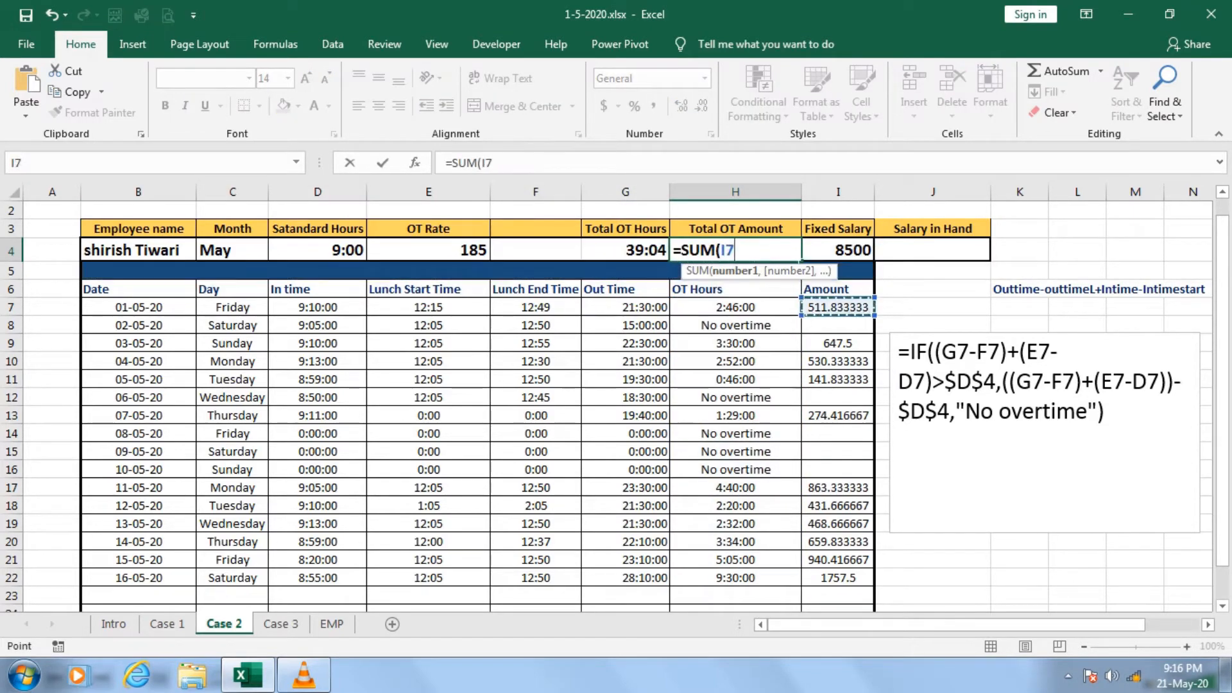
key("ctrl+shift+Down")
type(")")
key("Return")
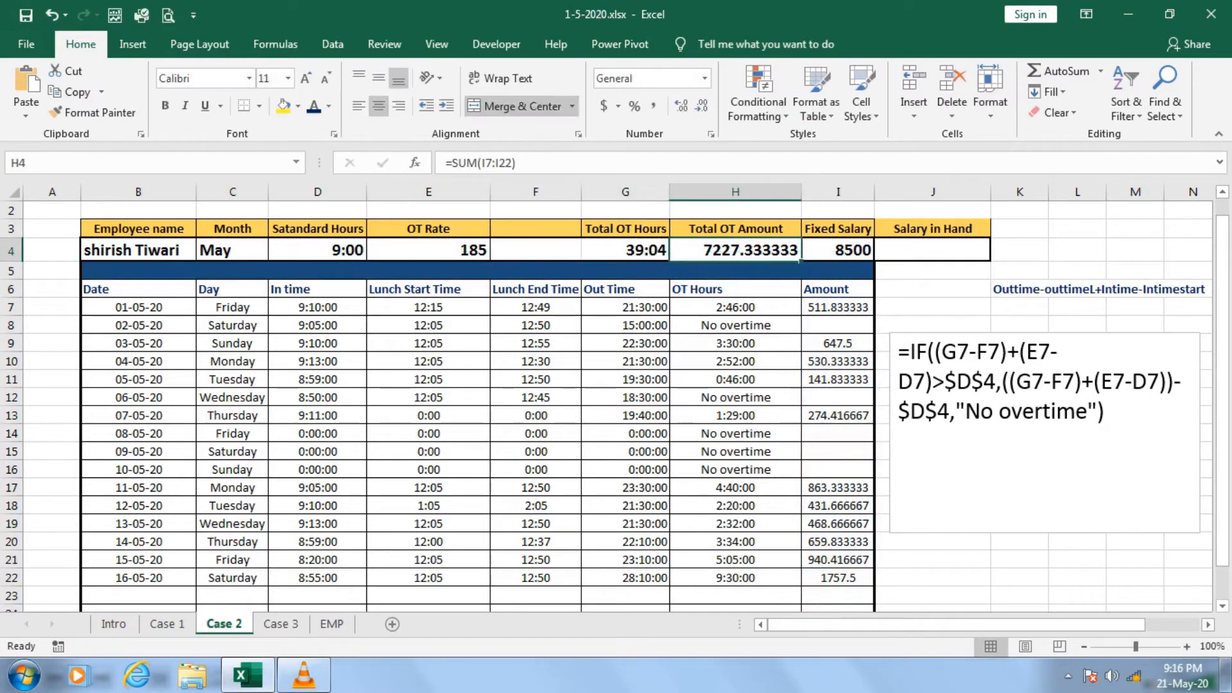
Calculate Salary in Hand in J4 by adding Total OT Amount and Fixed Salary with =H4+I4.
key("Up")
key("Right")
key("Right")
type("=")
key("Left")
key("Left")
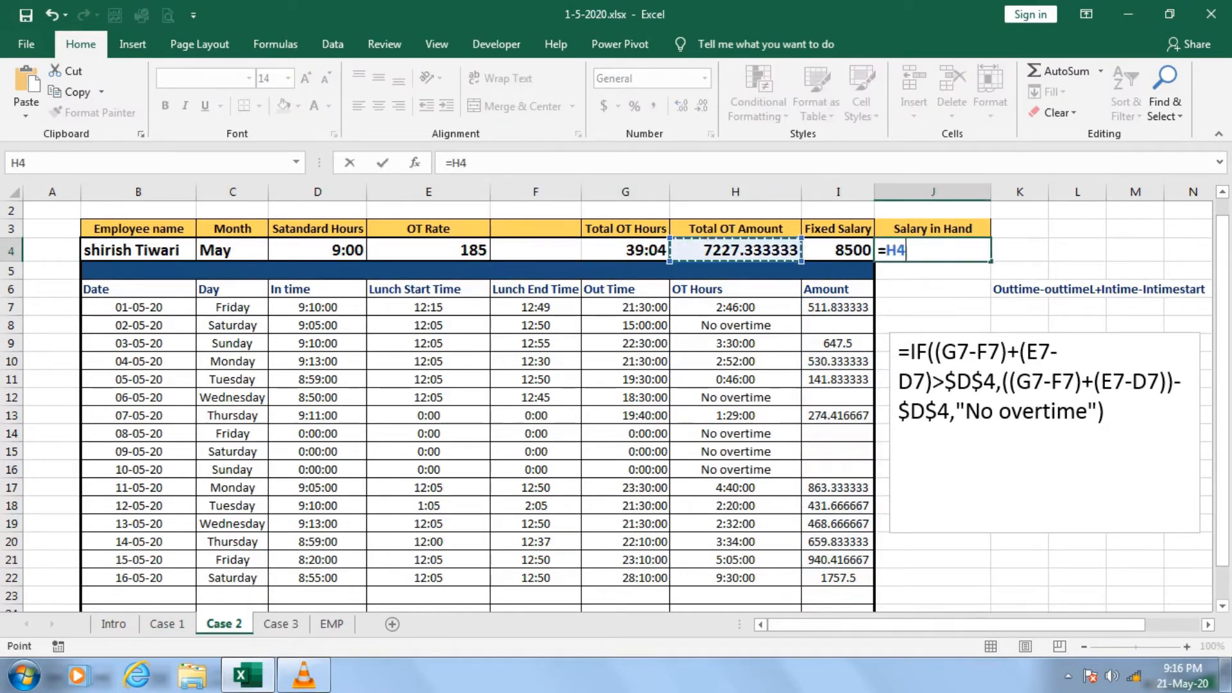
type("+")
key("Left")
key("Return")
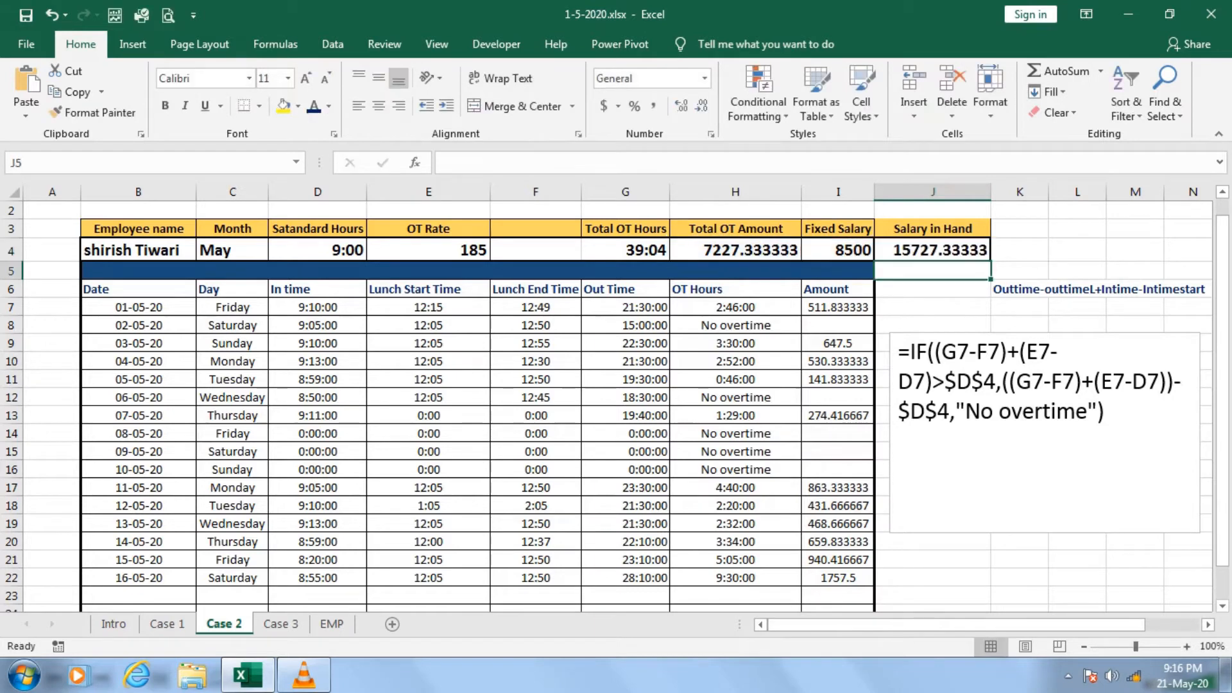
Round Salary in Hand in J4 to zero decimals with =ROUND(H4+I4,0).
key("Up")
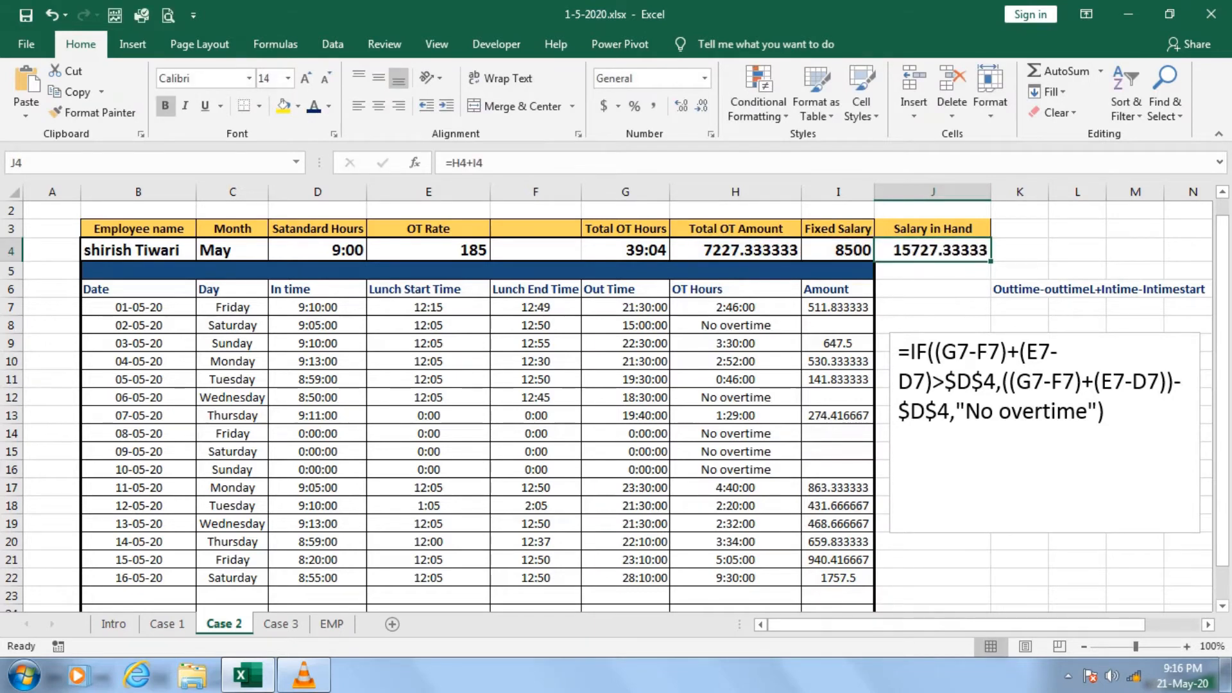
left_click(452, 163)
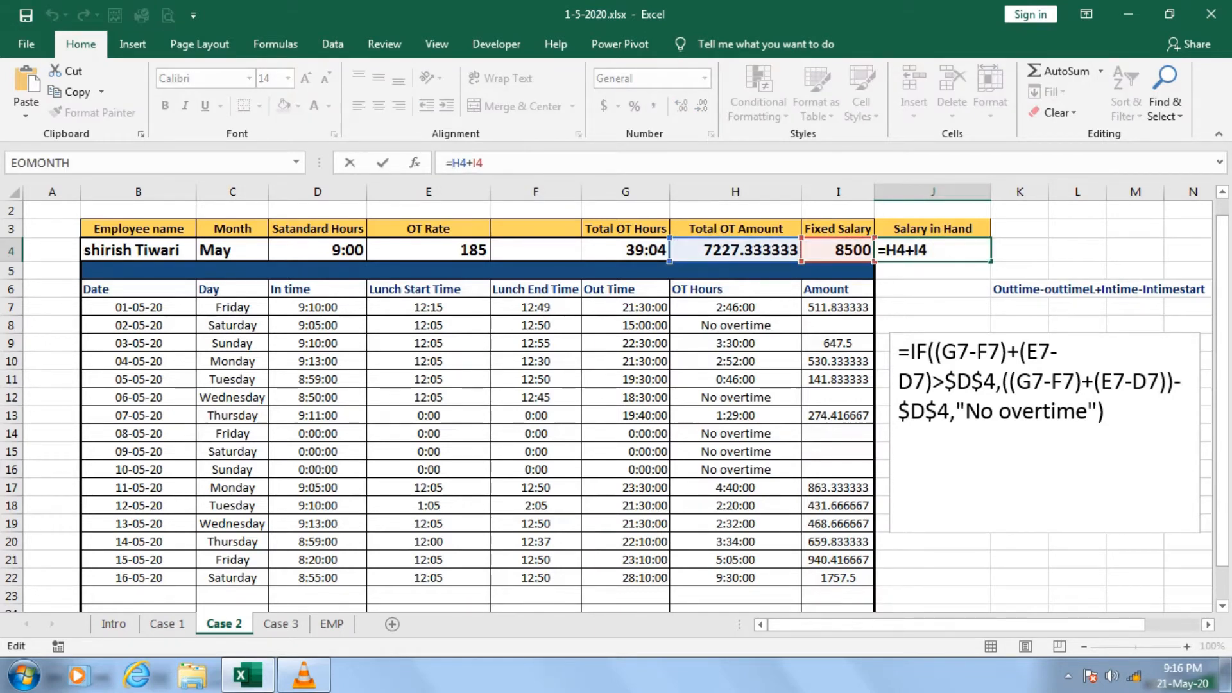
type("Roun")
key("Tab")
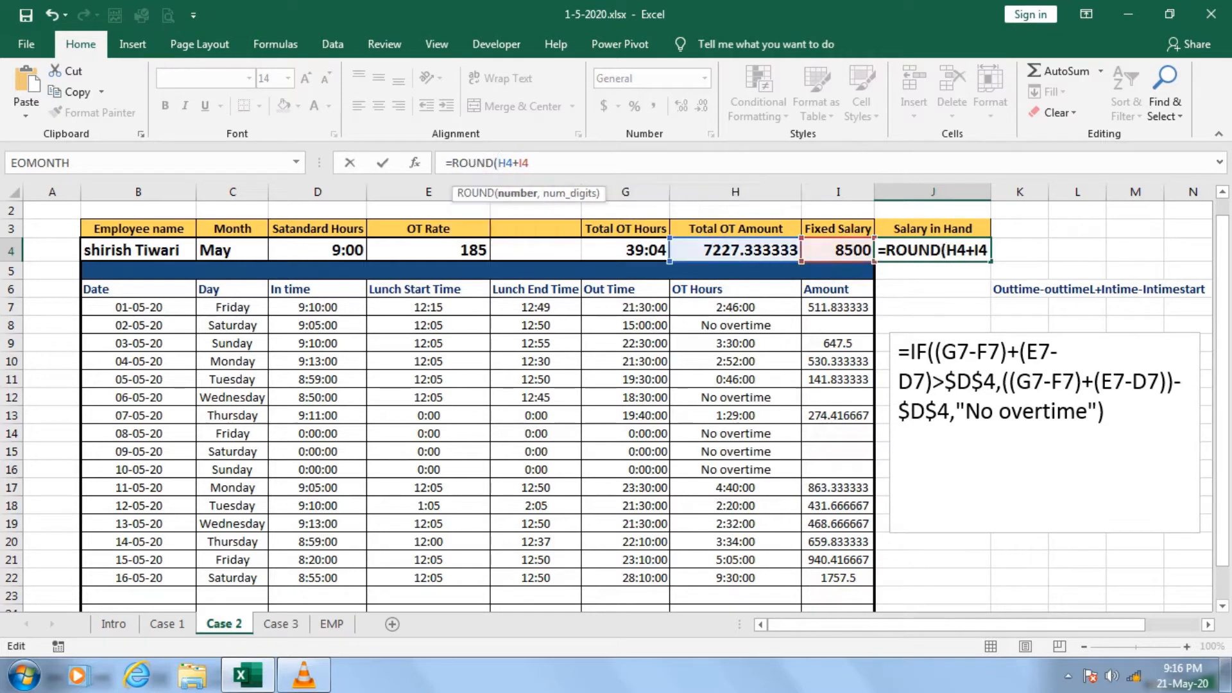
key("End")
type(",0")
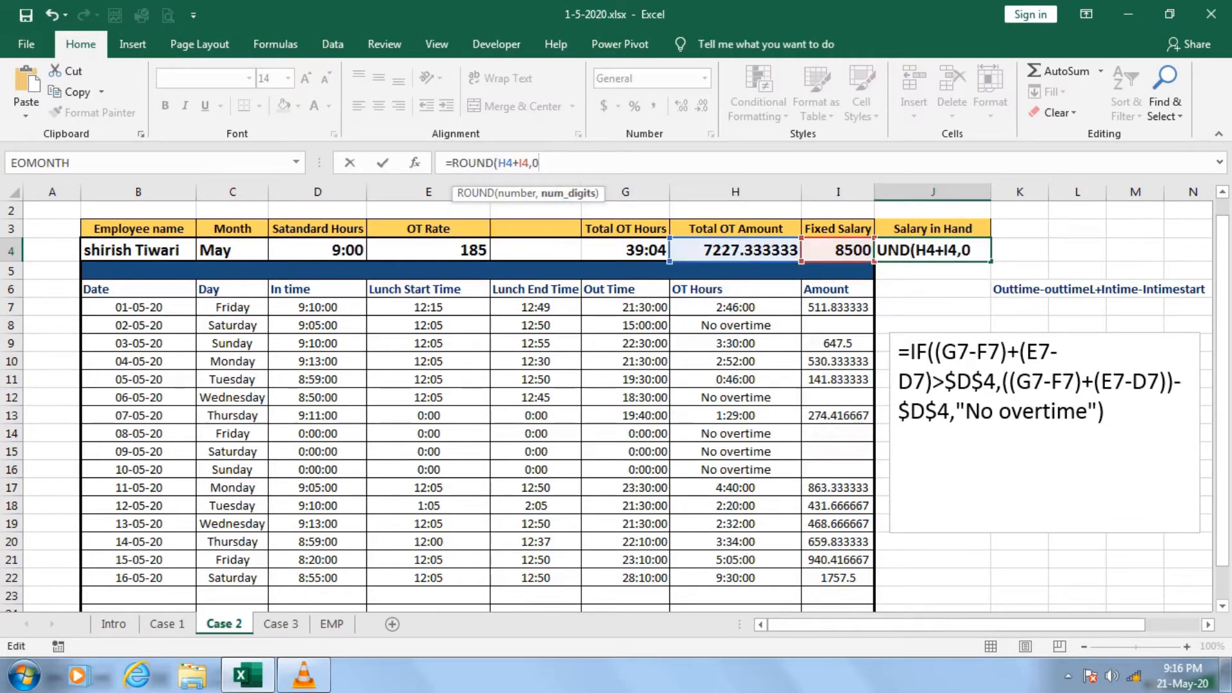
type(")")
key("Return")
key("Up")
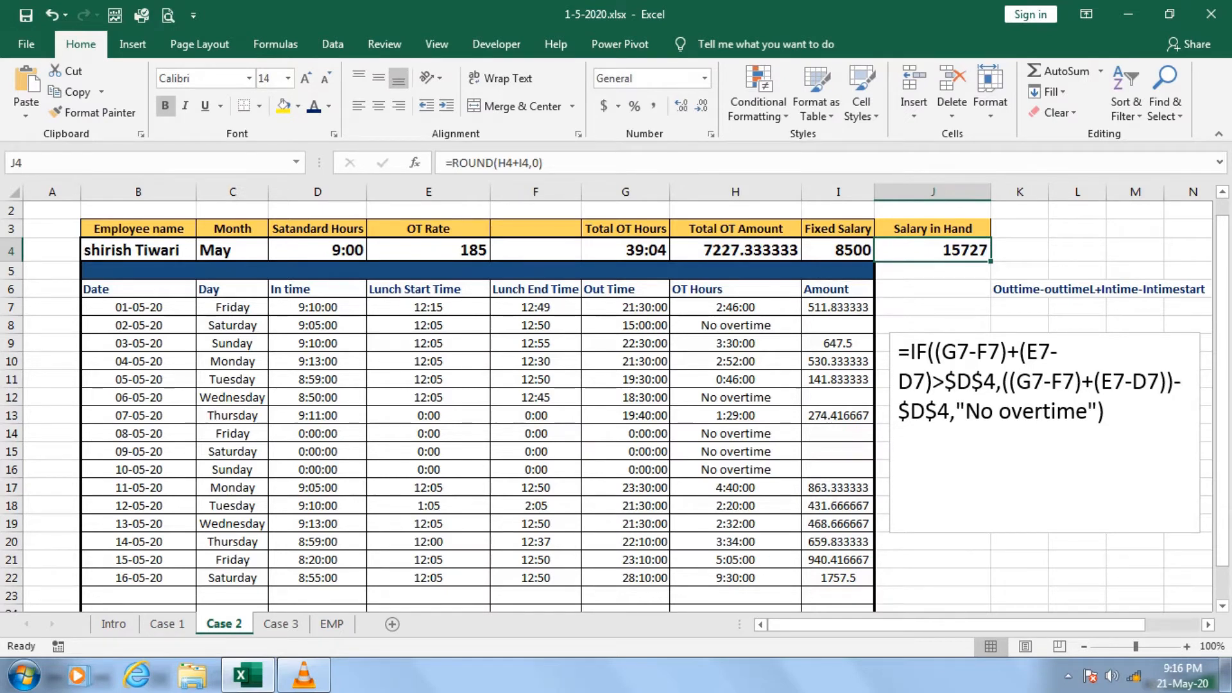
Prefix the overtime formula in the text box with the label OT.
left_click(899, 353)
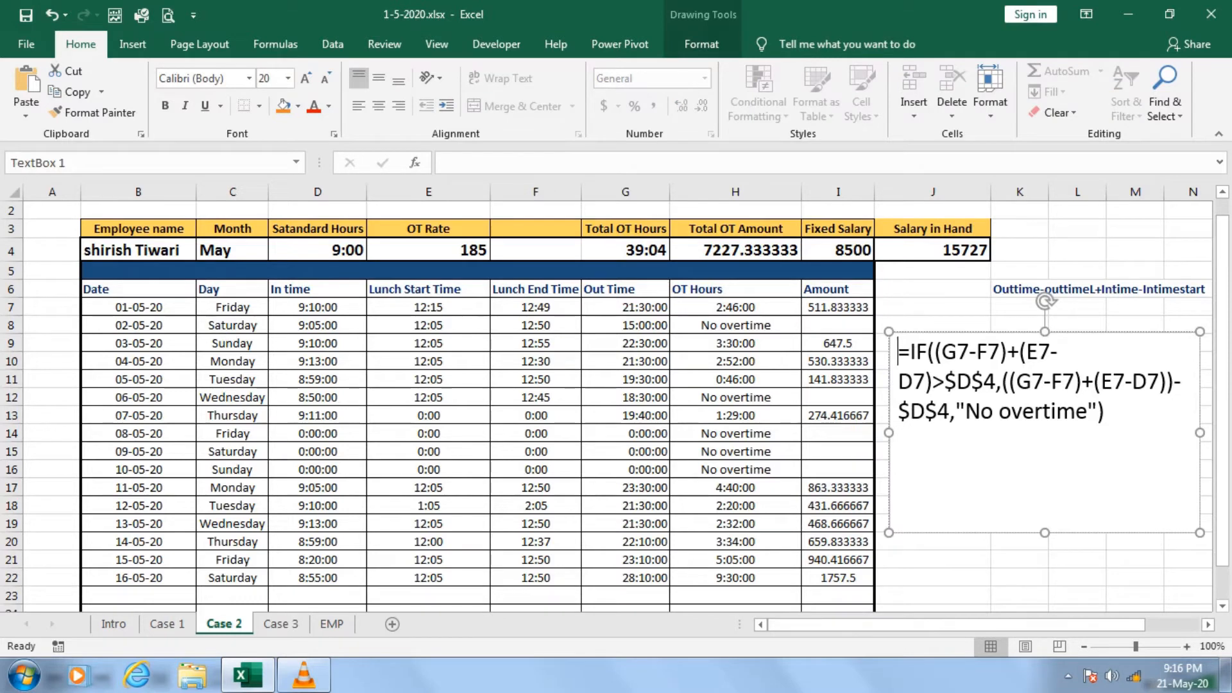
type("OT")
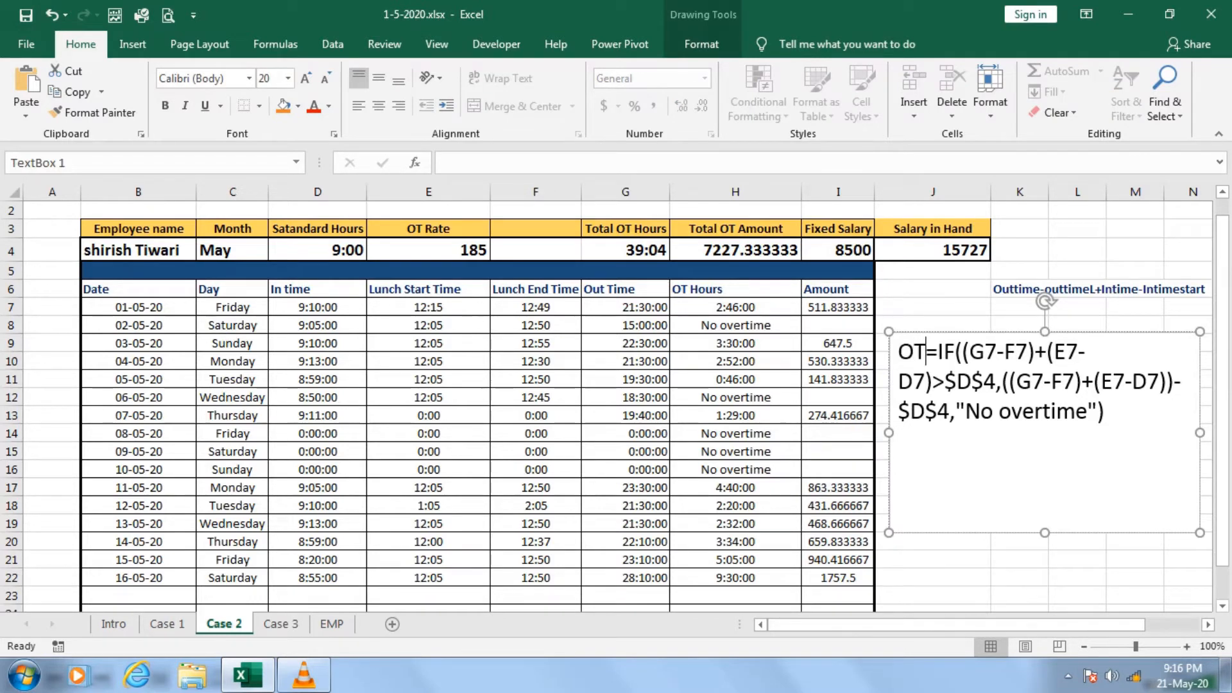
key("Return")
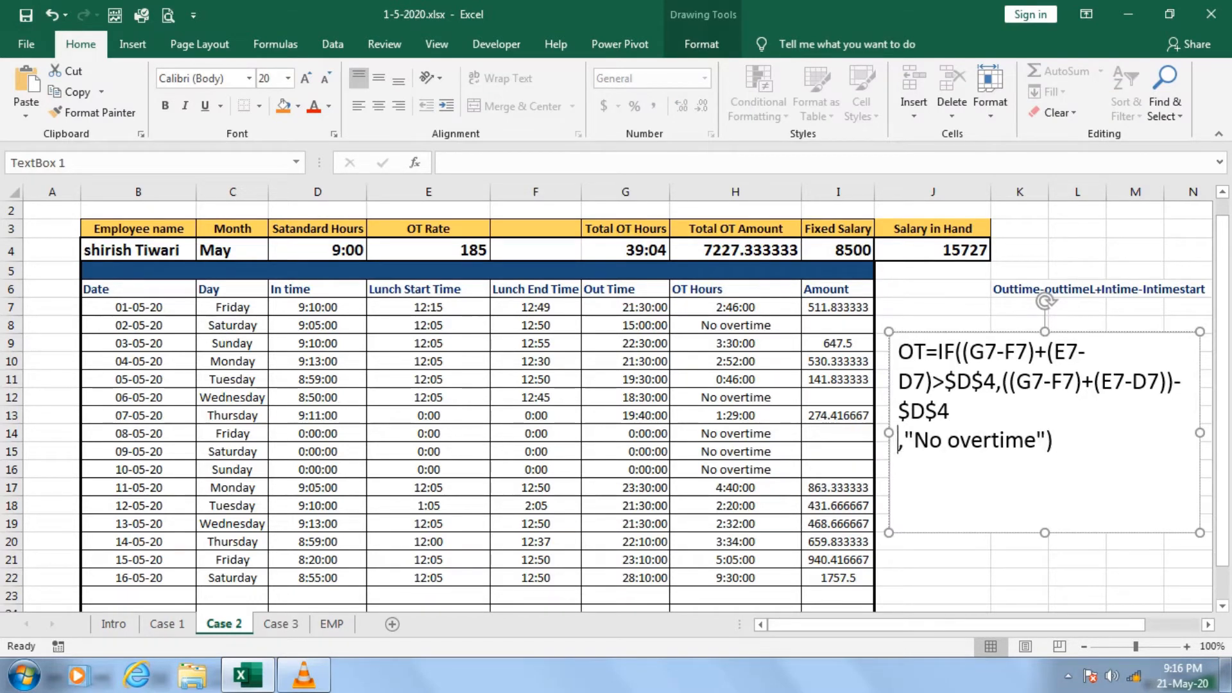
type("amo")
key("BackSpace")
key("BackSpace")
key("BackSpace")
key("BackSpace")
Add the label Amount on a new line below the overtime formula in the text box, followed by a line break.
left_click(1094, 411)
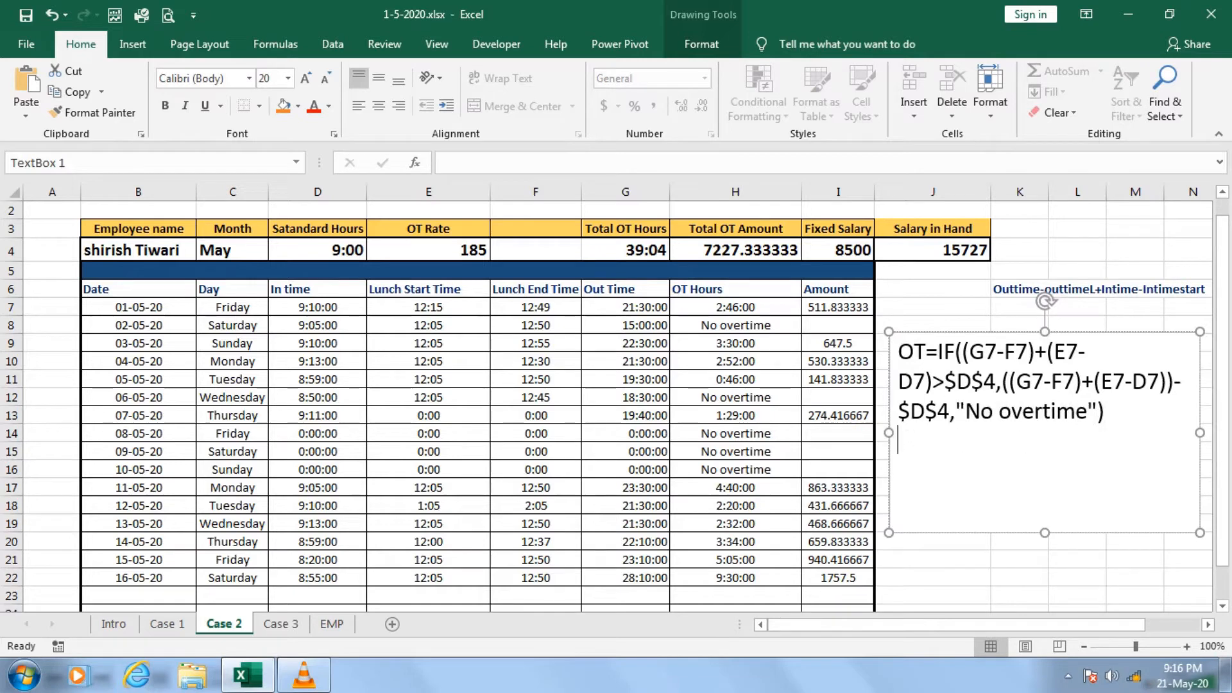
type("Amount")
key("Return")
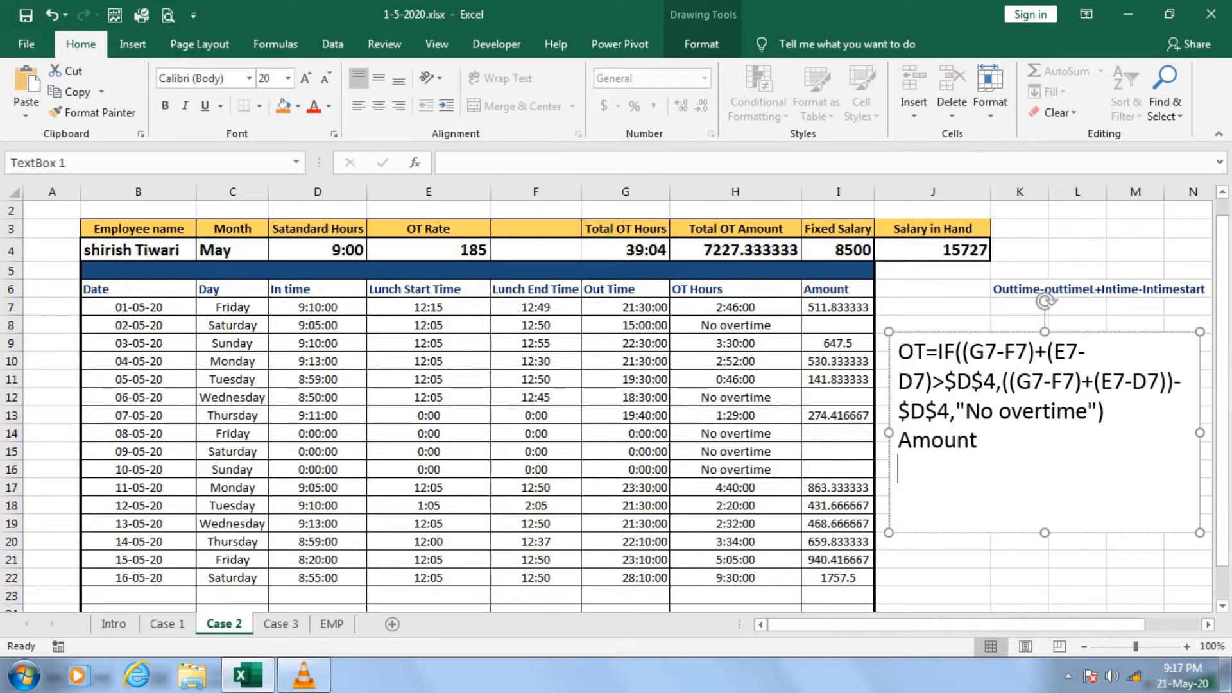
Copy the Amount formula =IF(ISTEXT(H7),"",H7*$E$4*24) from I7 into the text box below the Amount label.
left_click(838, 307)
left_click_drag(446, 163, 614, 163)
key("ctrl+c")
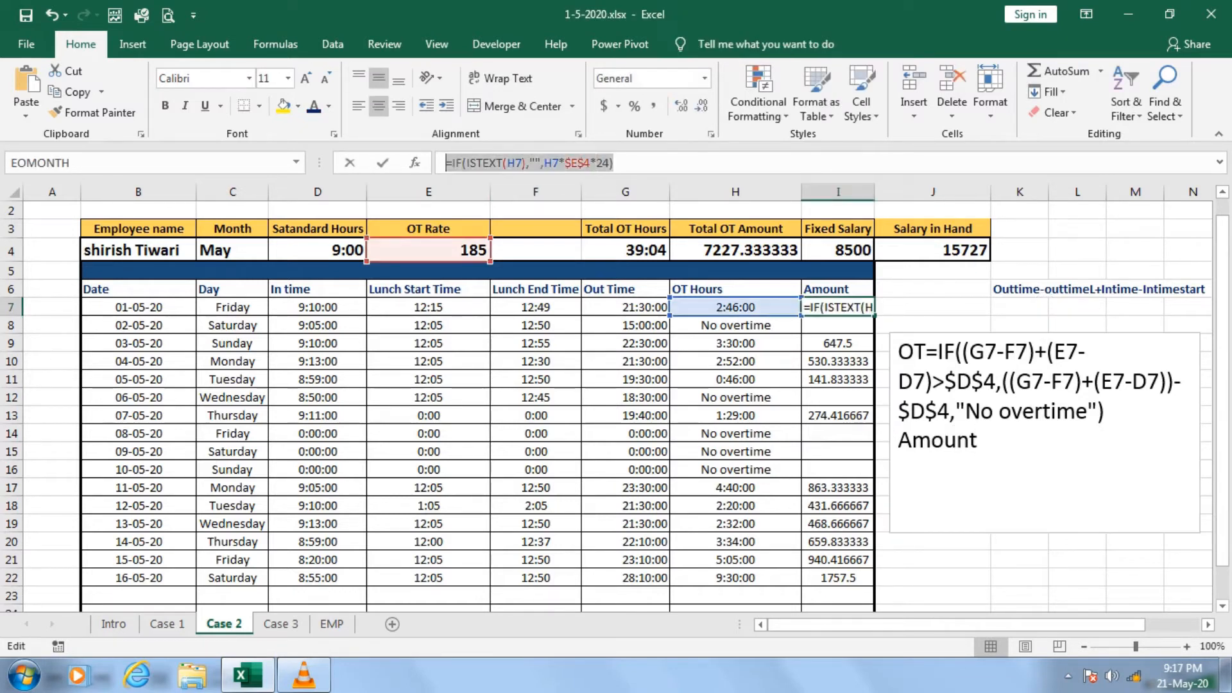
key("Escape")
left_click(975, 468)
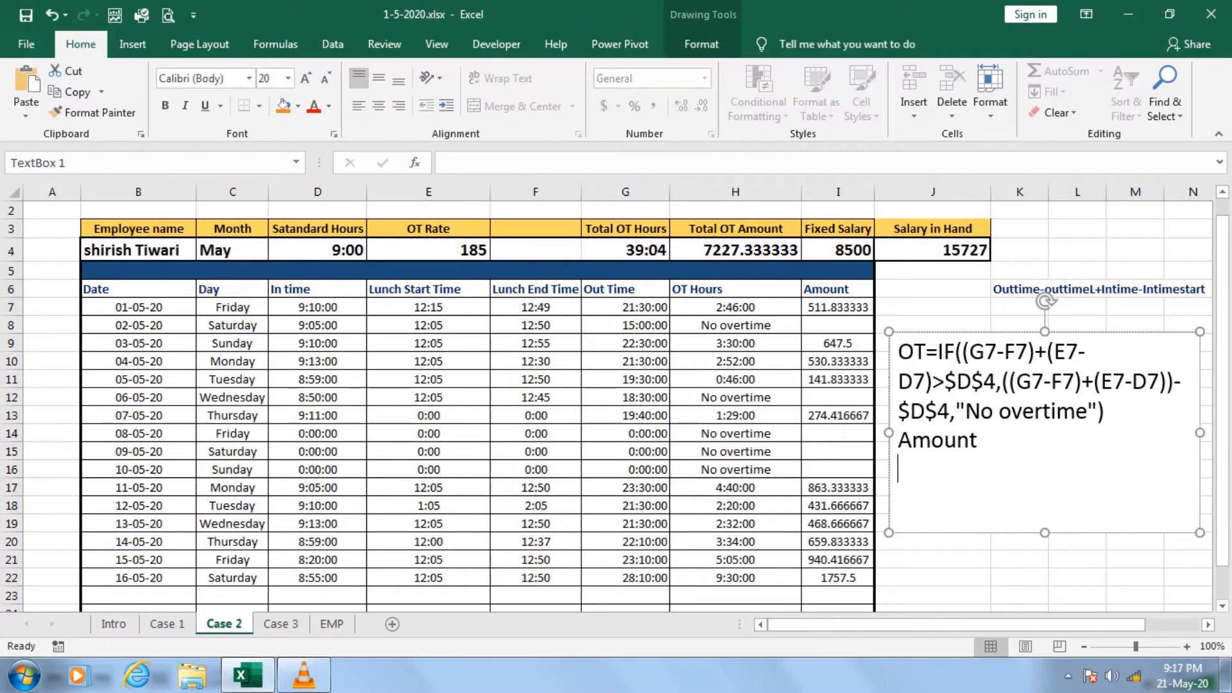
key("ctrl+v")
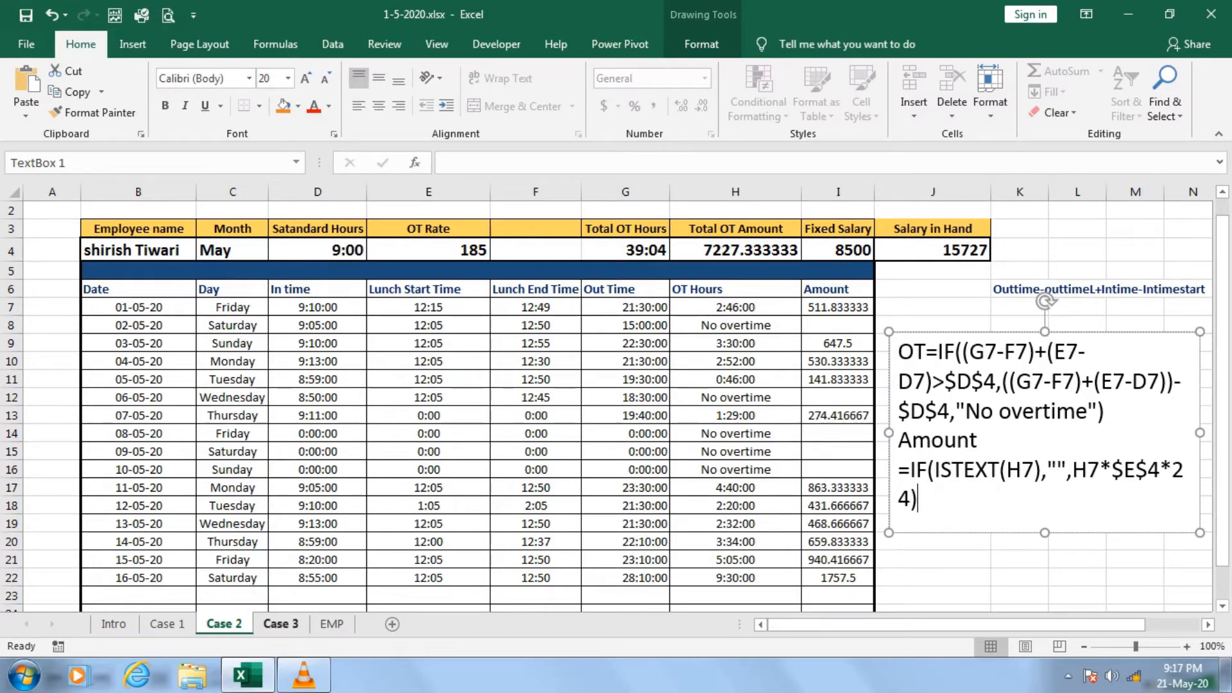
Open the Case 3 sheet and inspect its in-time and lunch break entries and the list of employee names available in B4.
left_click(281, 624)
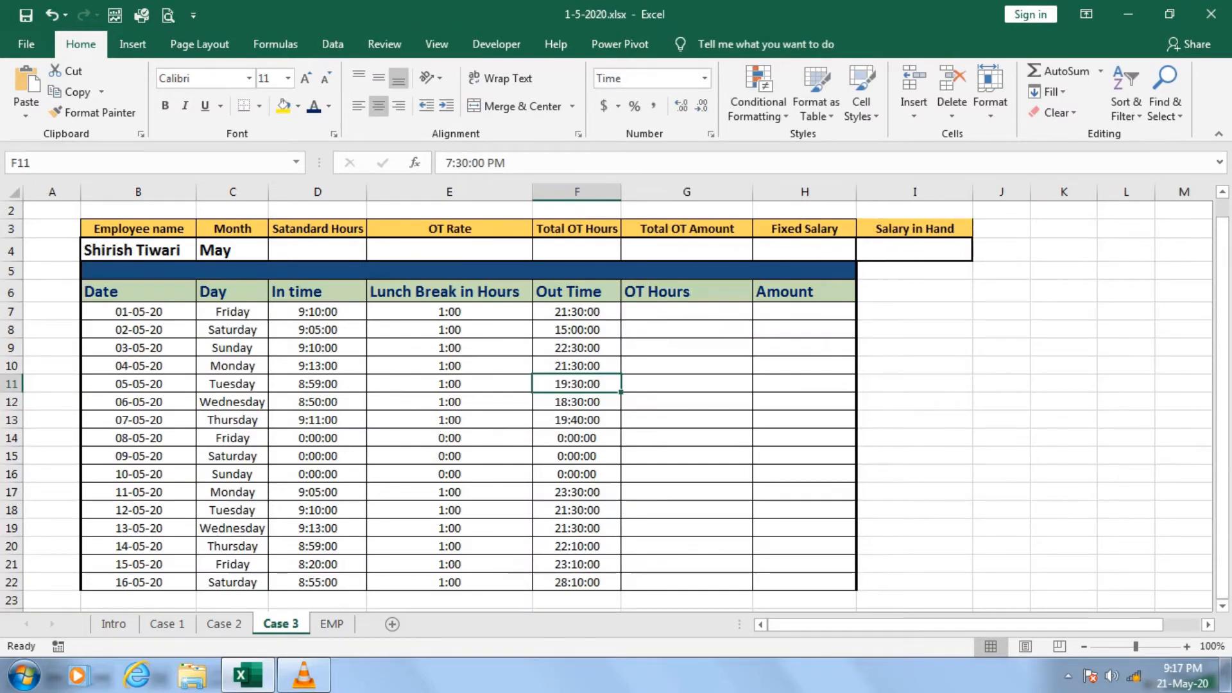
left_click(449, 401)
left_click(317, 330)
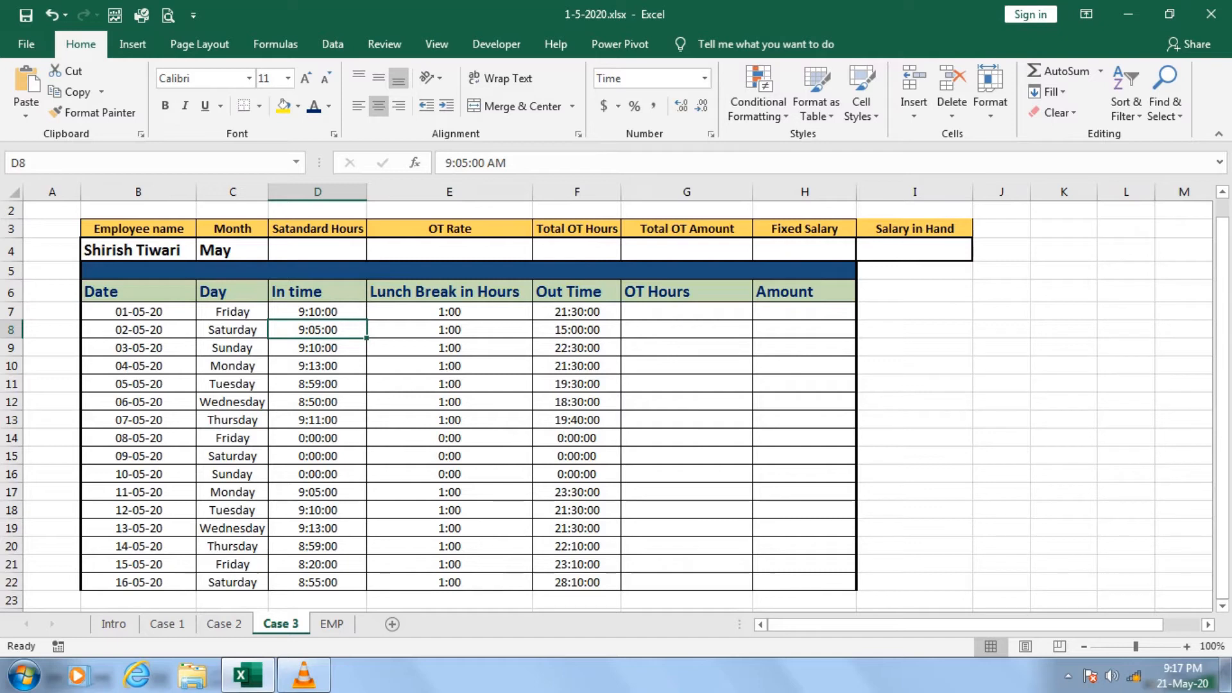
left_click(138, 250)
left_click(204, 252)
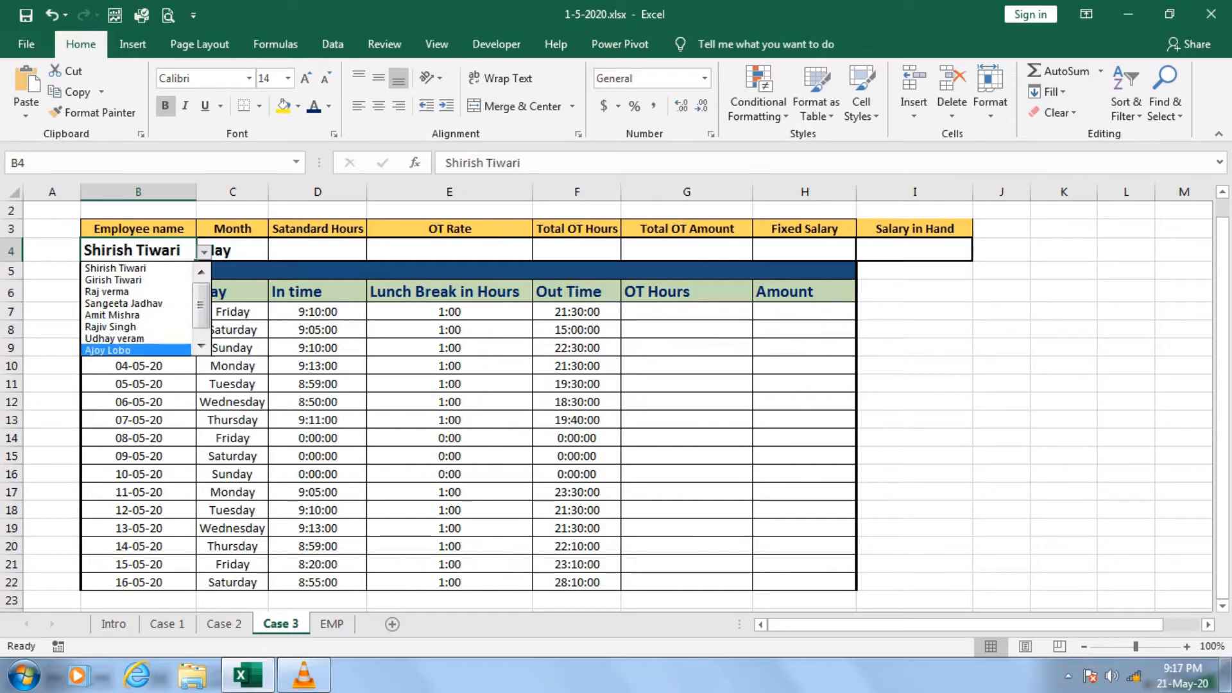
Examine the ID, name, salary, standard hours and OT rate columns of the employee table on the EMP sheet.
left_click(332, 623)
left_click(771, 499)
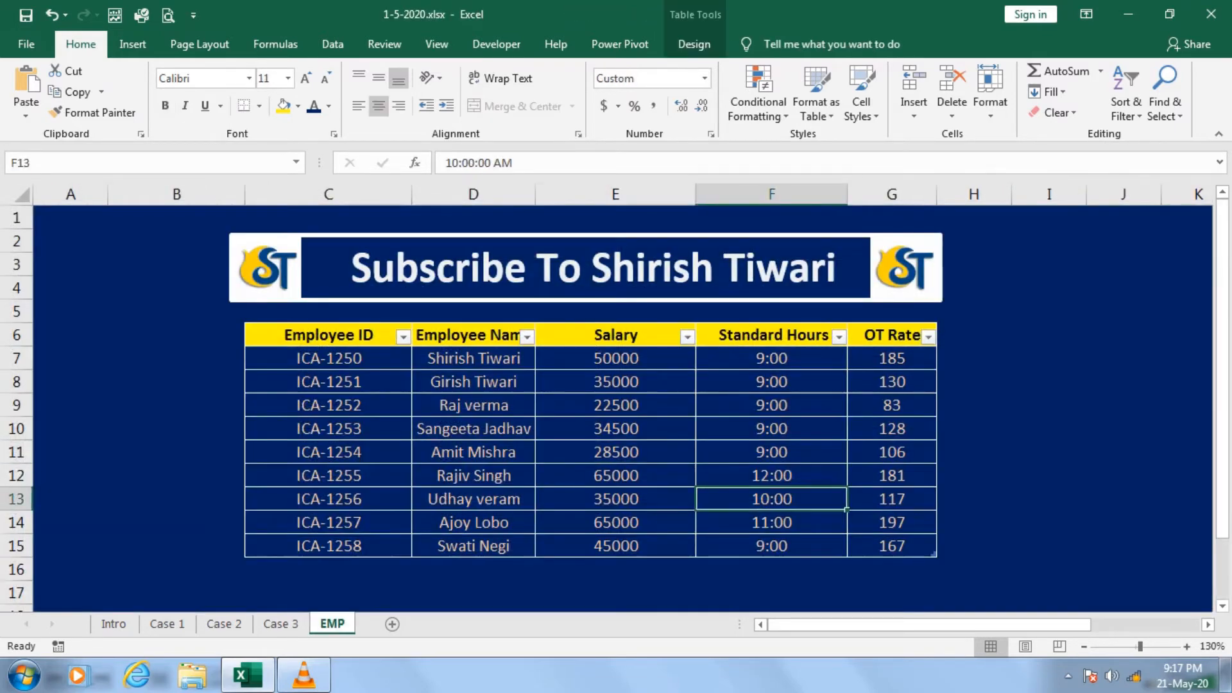
left_click_drag(329, 358, 328, 522)
left_click_drag(474, 358, 473, 522)
left_click_drag(615, 358, 616, 499)
left_click_drag(771, 358, 771, 522)
left_click_drag(891, 358, 892, 522)
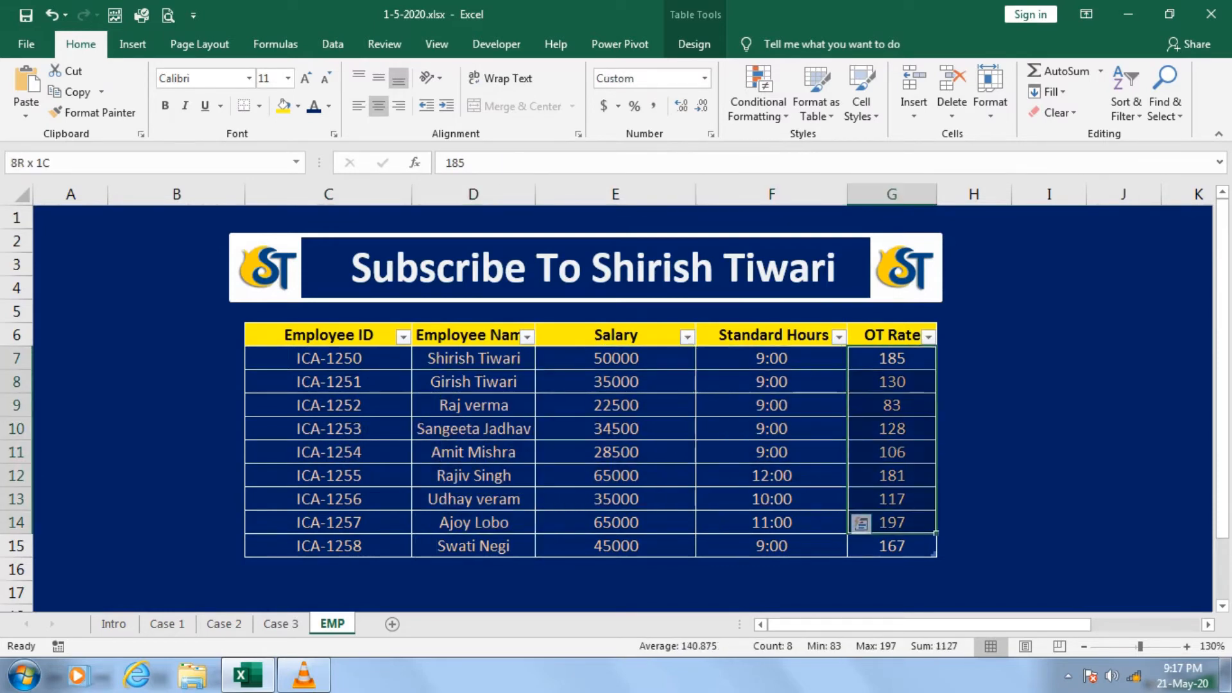
Select the whole employee table C6:G15 and check its table name in the table design settings.
left_click_drag(328, 335, 934, 555)
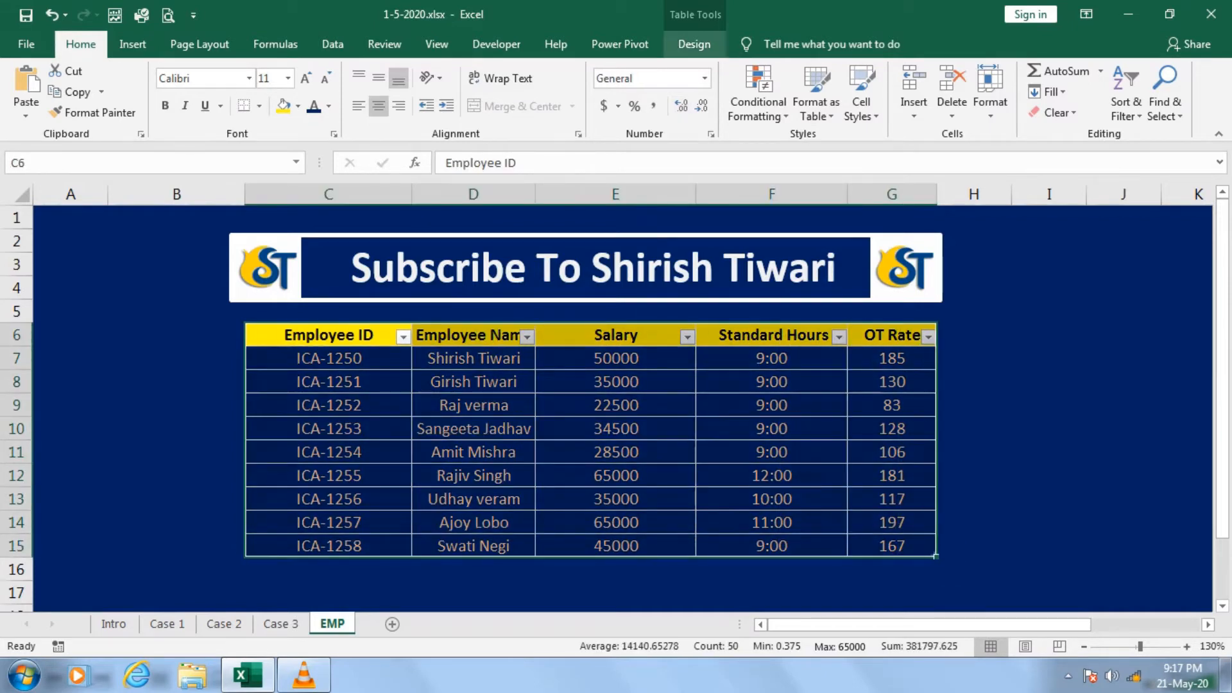
left_click(694, 44)
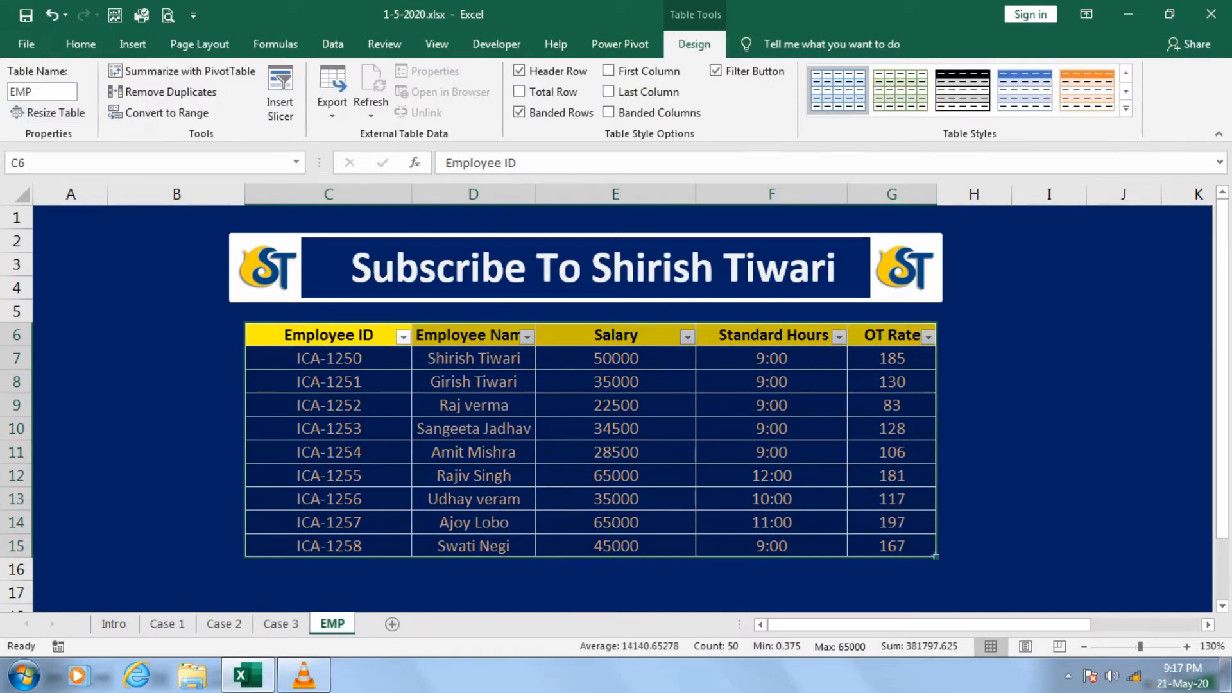
key("ctrl+q")
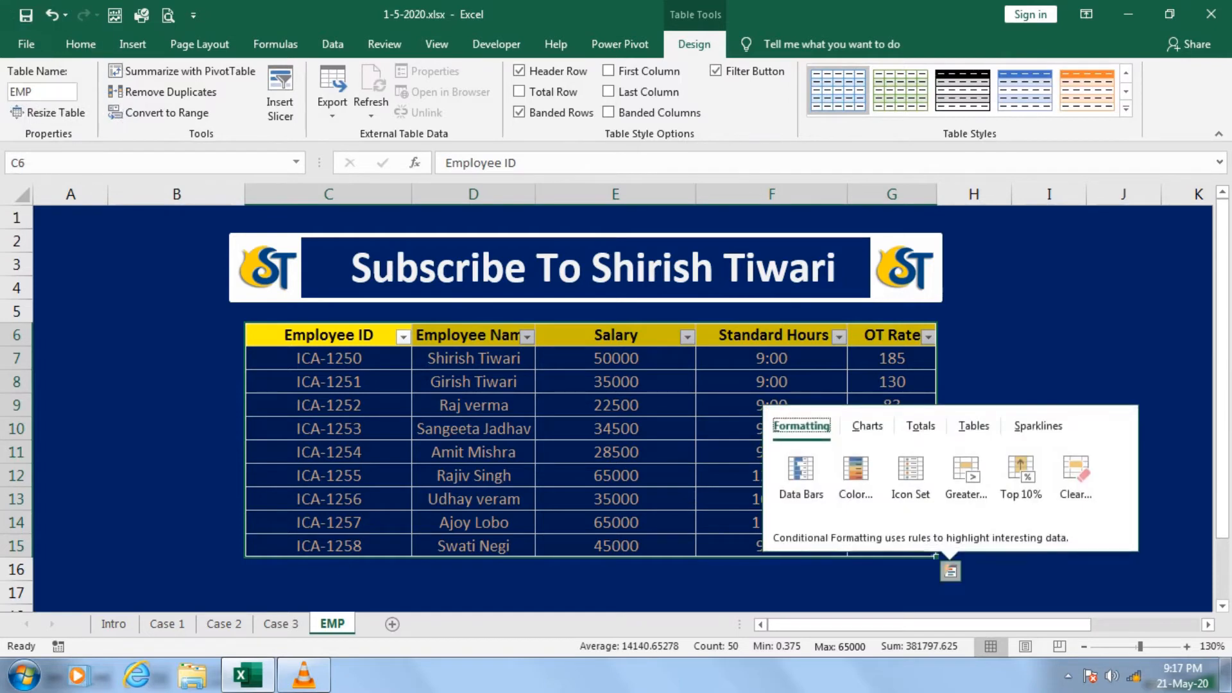
left_click(176, 358)
Return to the Case 3 sheet, review the employee name and month cells, and select the standard hours cell D4.
left_click(280, 624)
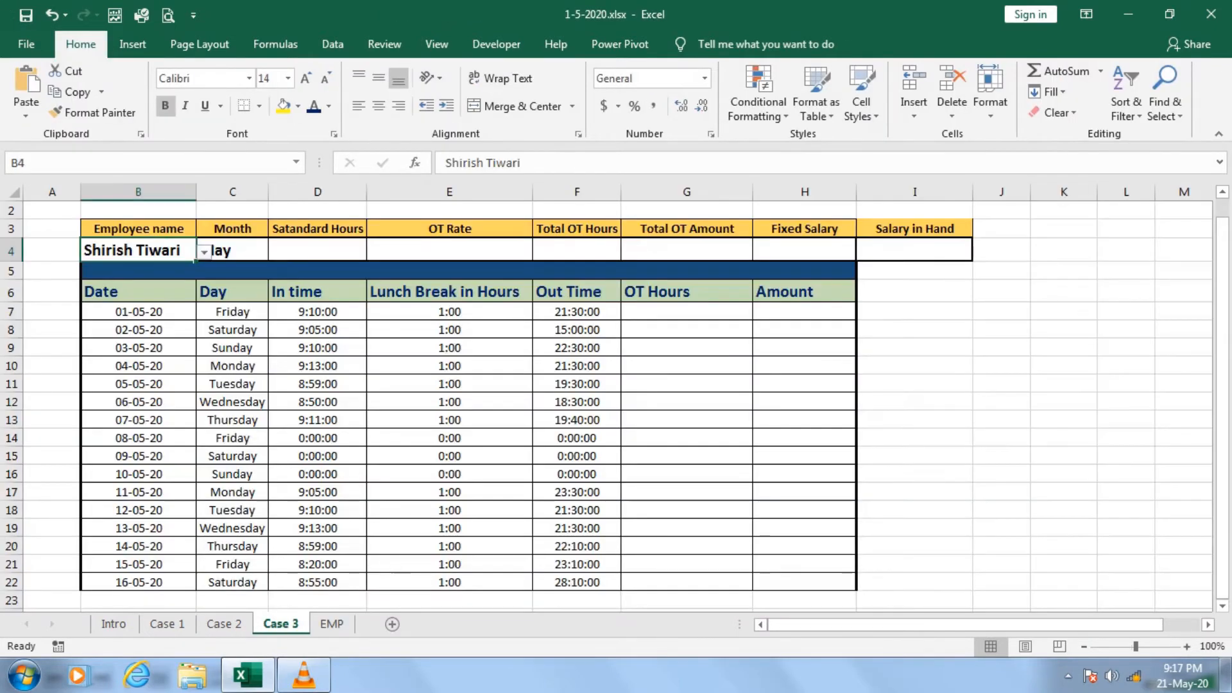
left_click(138, 329)
left_click(138, 250)
left_click(232, 250)
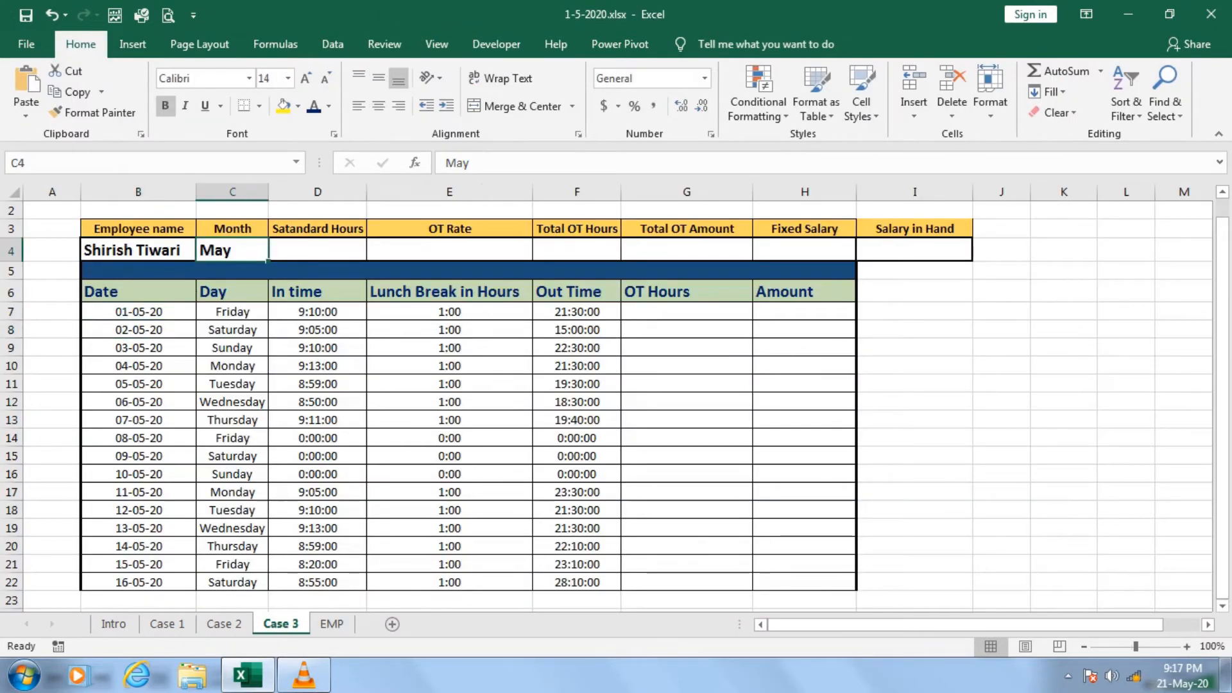
left_click(137, 250)
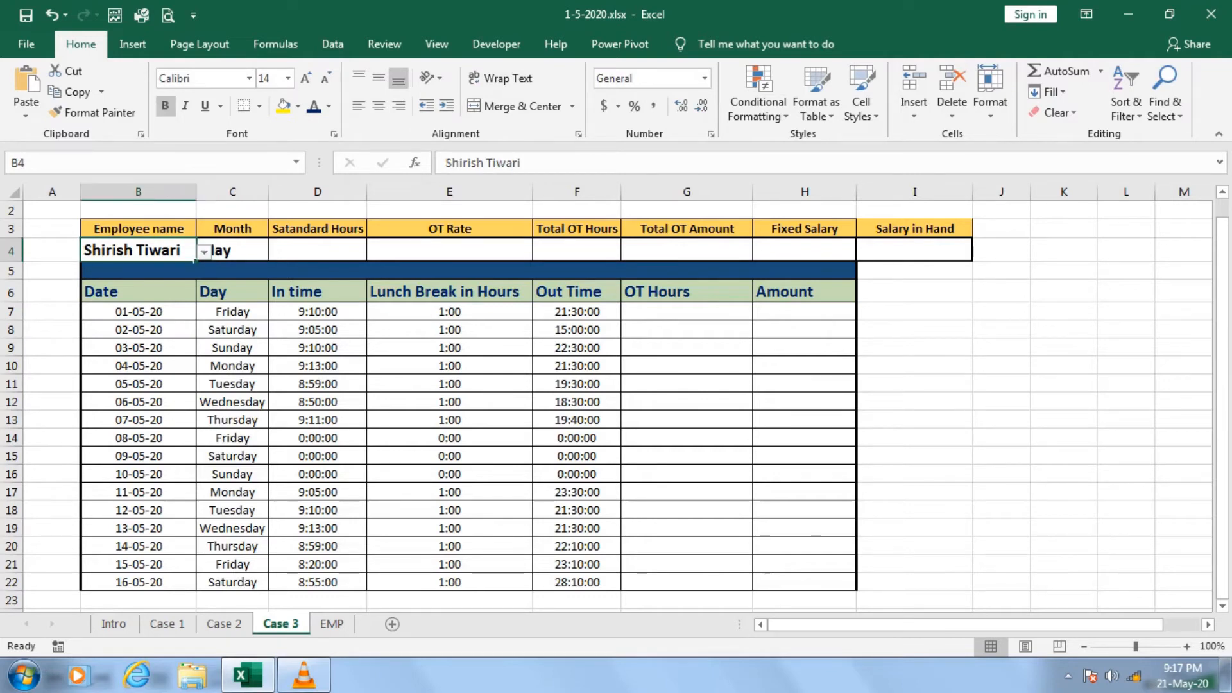
left_click(318, 251)
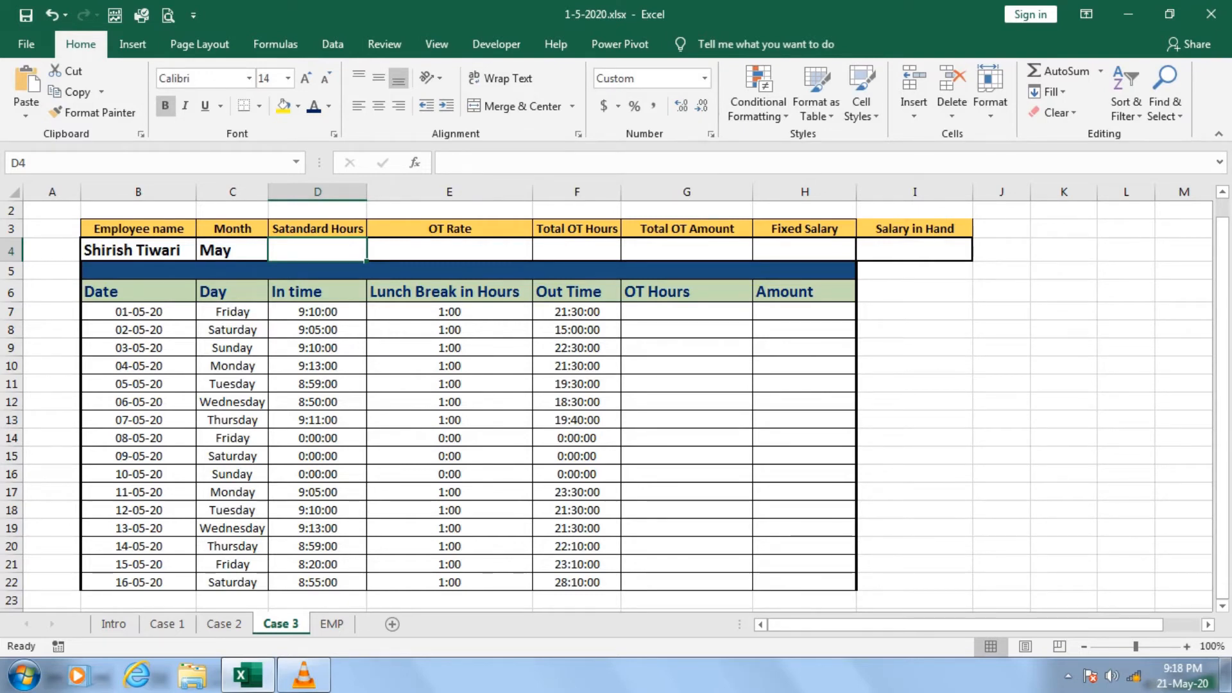
Enter the note "Vlookup" in cell J7 beside the Case 3 timesheet.
left_click(1001, 312)
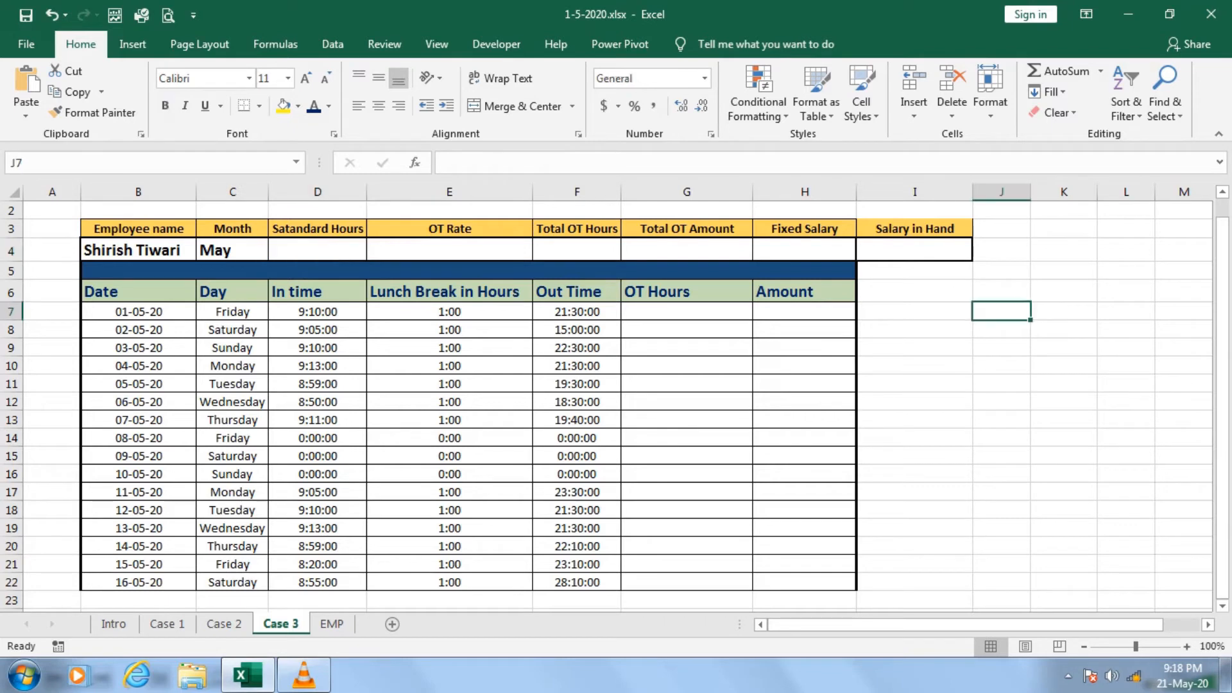
type("Vloo")
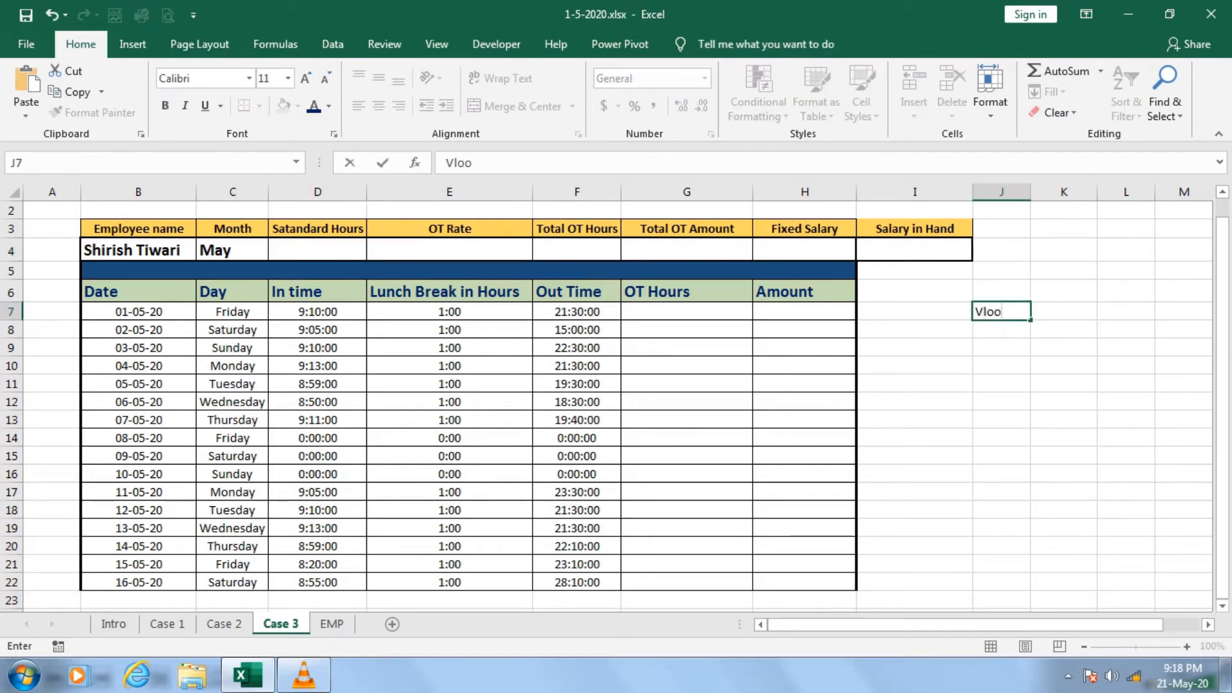
type("kup")
left_click(1000, 365)
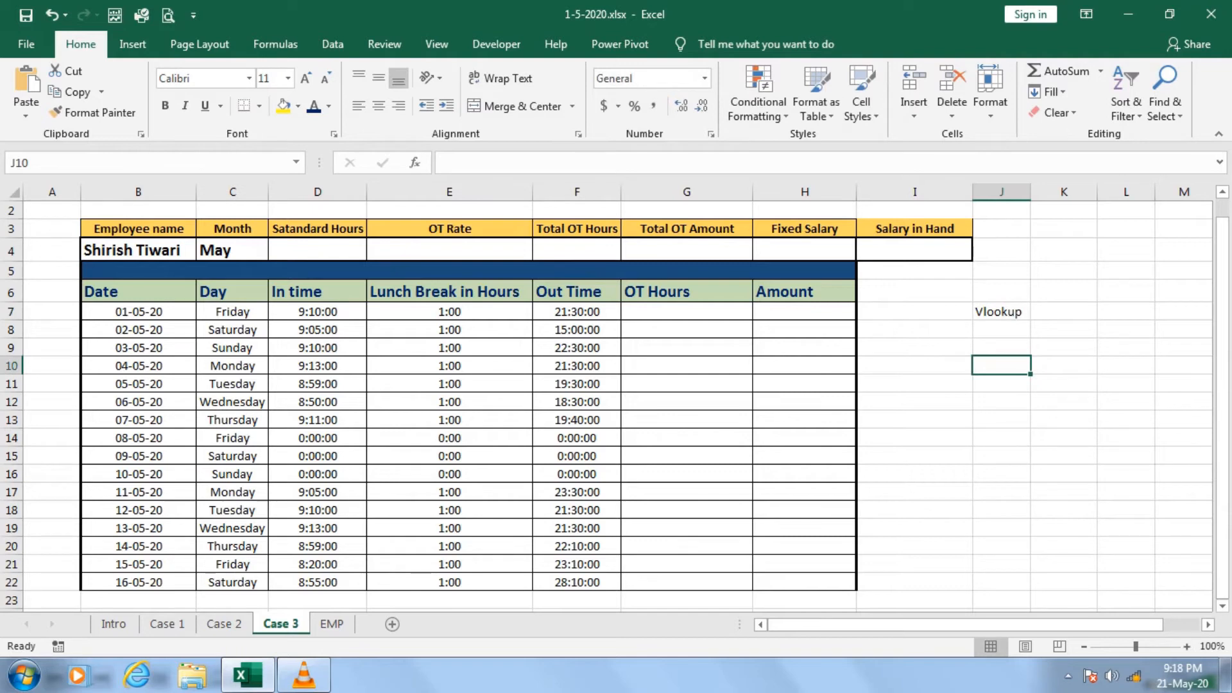
left_click(1001, 312)
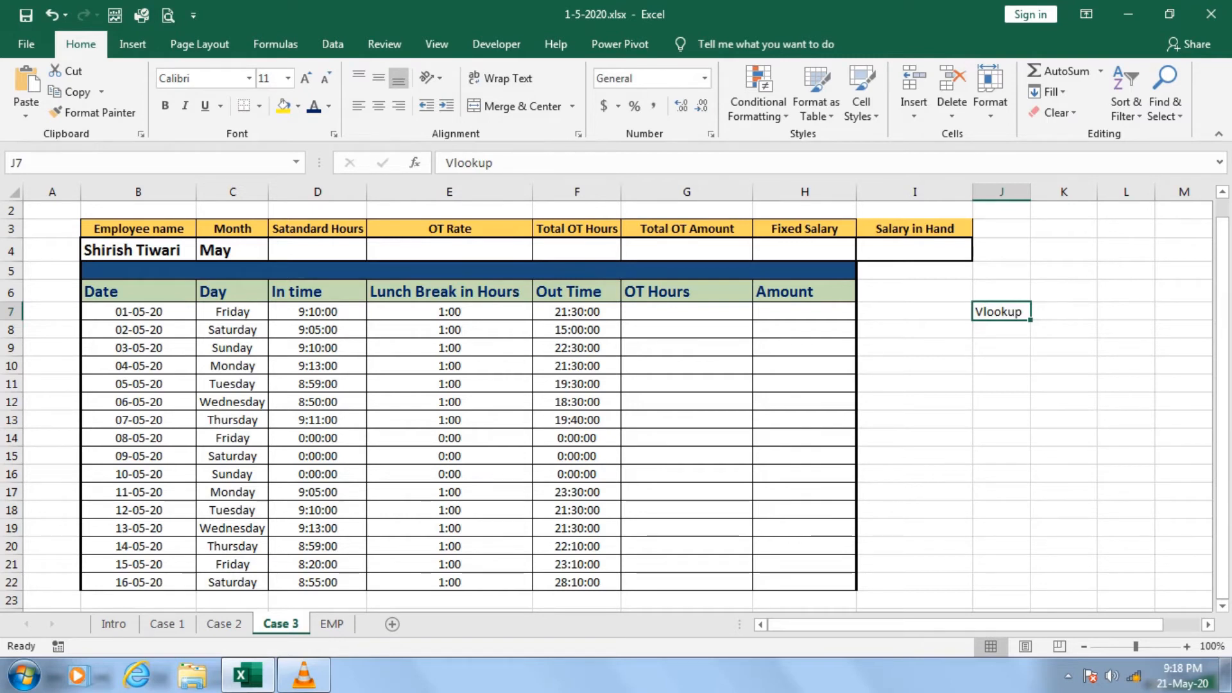
Begin a SUMIF formula in the standard hours cell D4 with EMP[Employee Name] as the range.
left_click(317, 250)
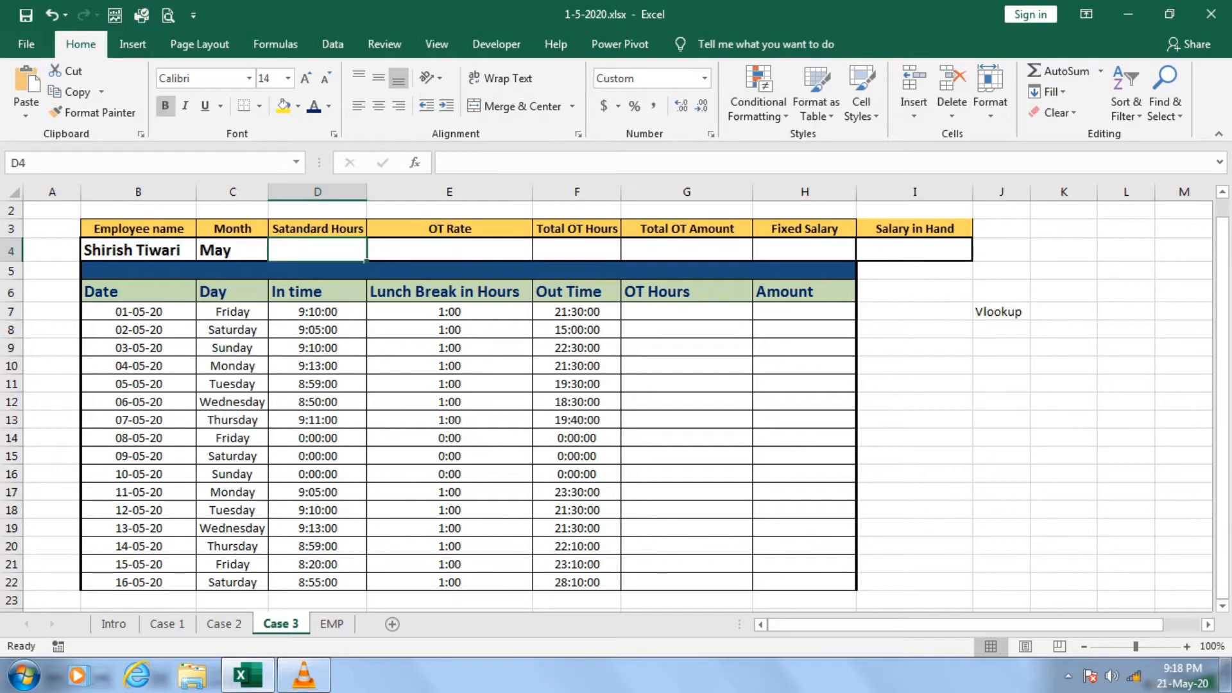
type("=sumif")
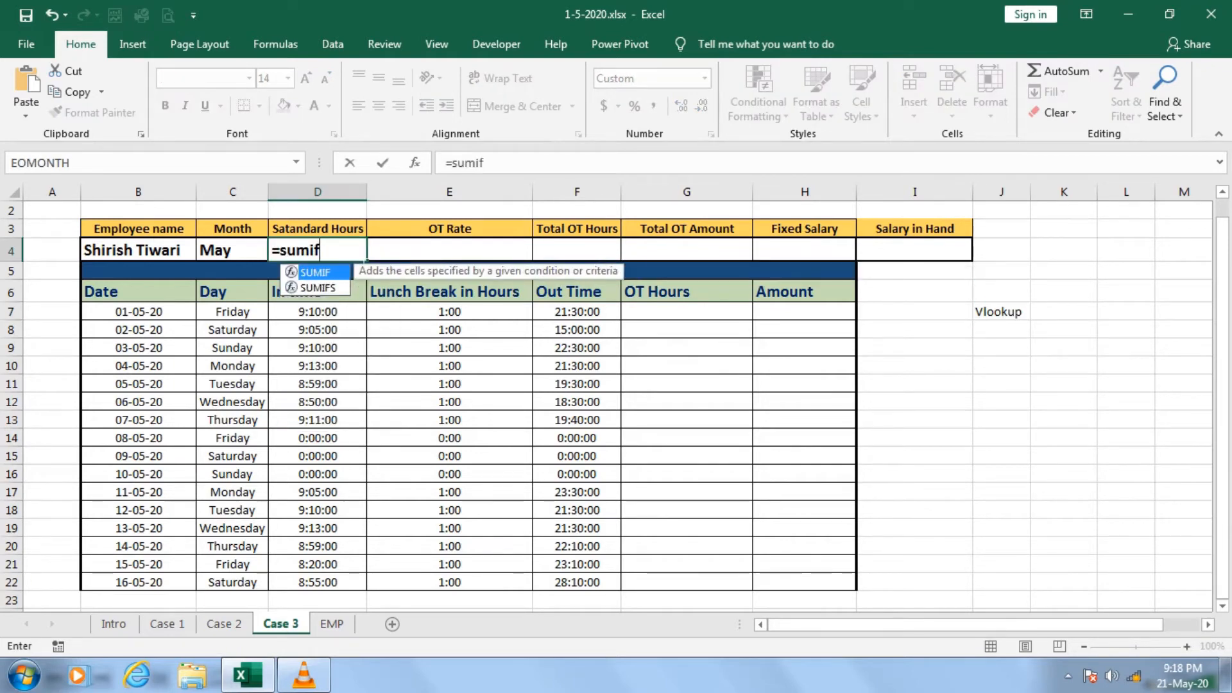
key("Tab")
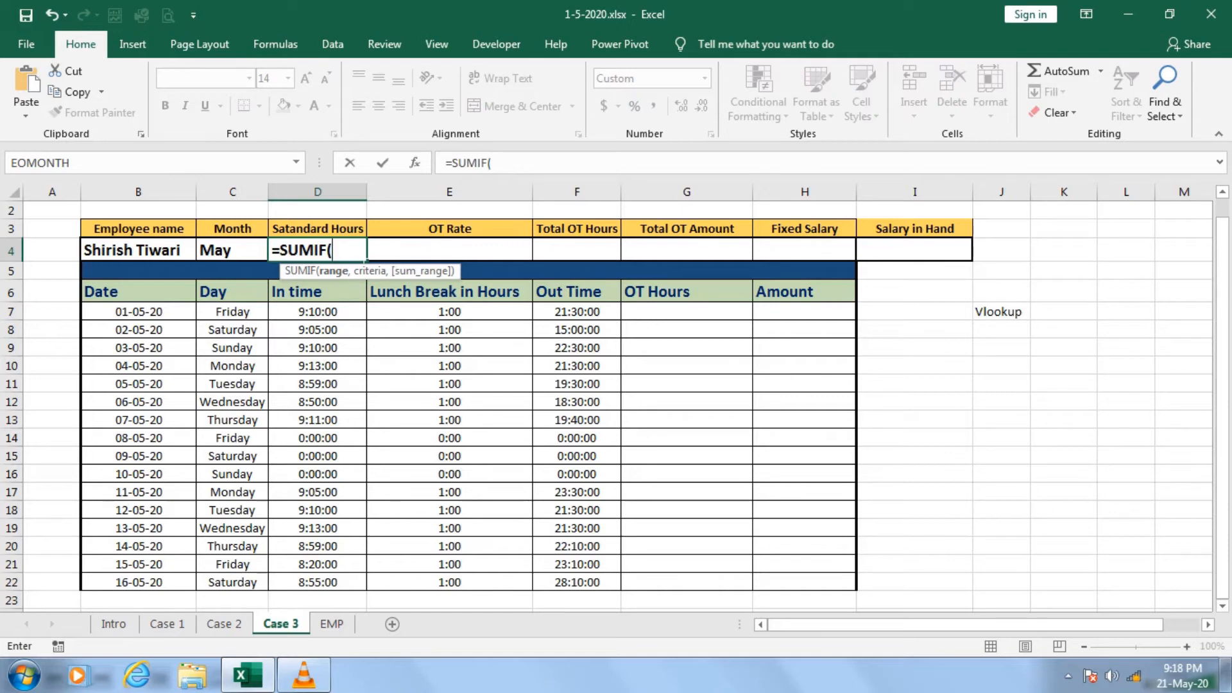
type("em")
key("Tab")
type("[")
key("Down")
key("Down")
key("Down")
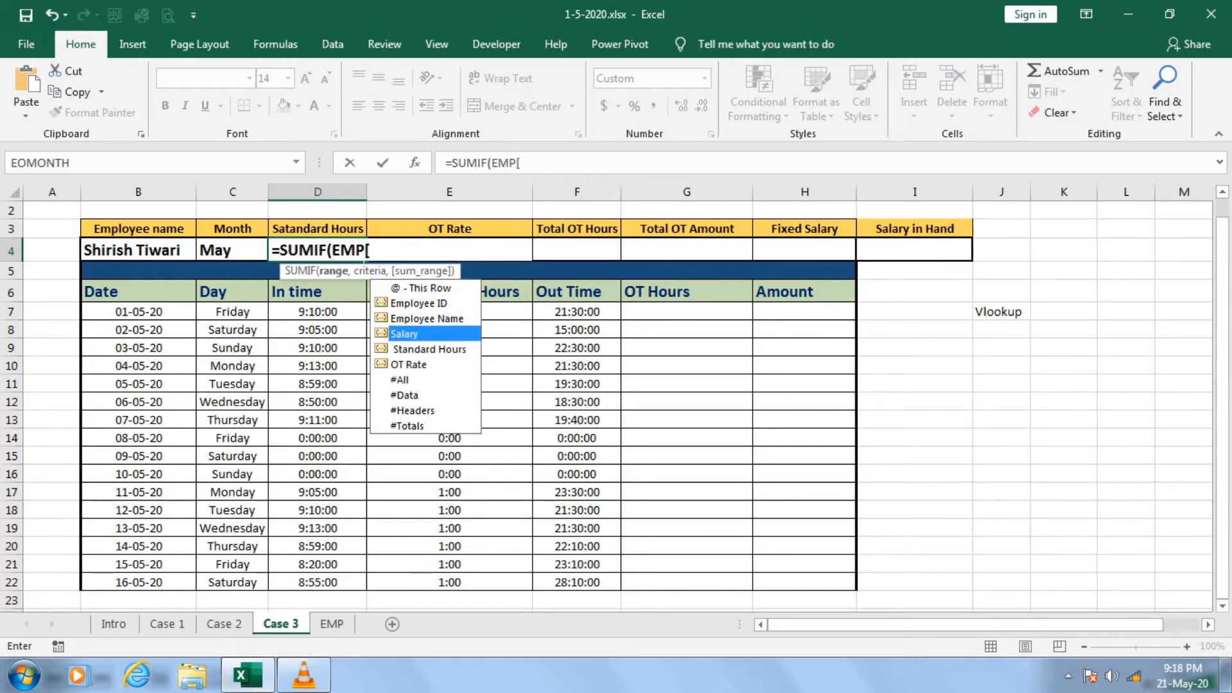
key("Up")
key("Tab")
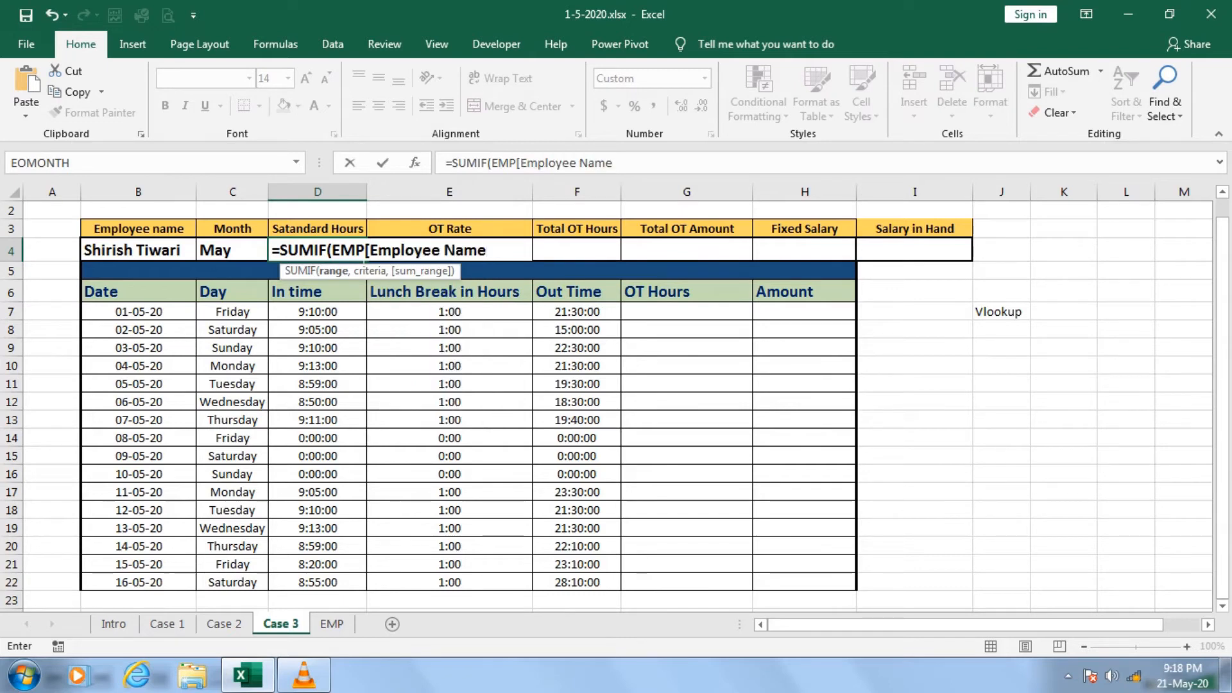
type("],")
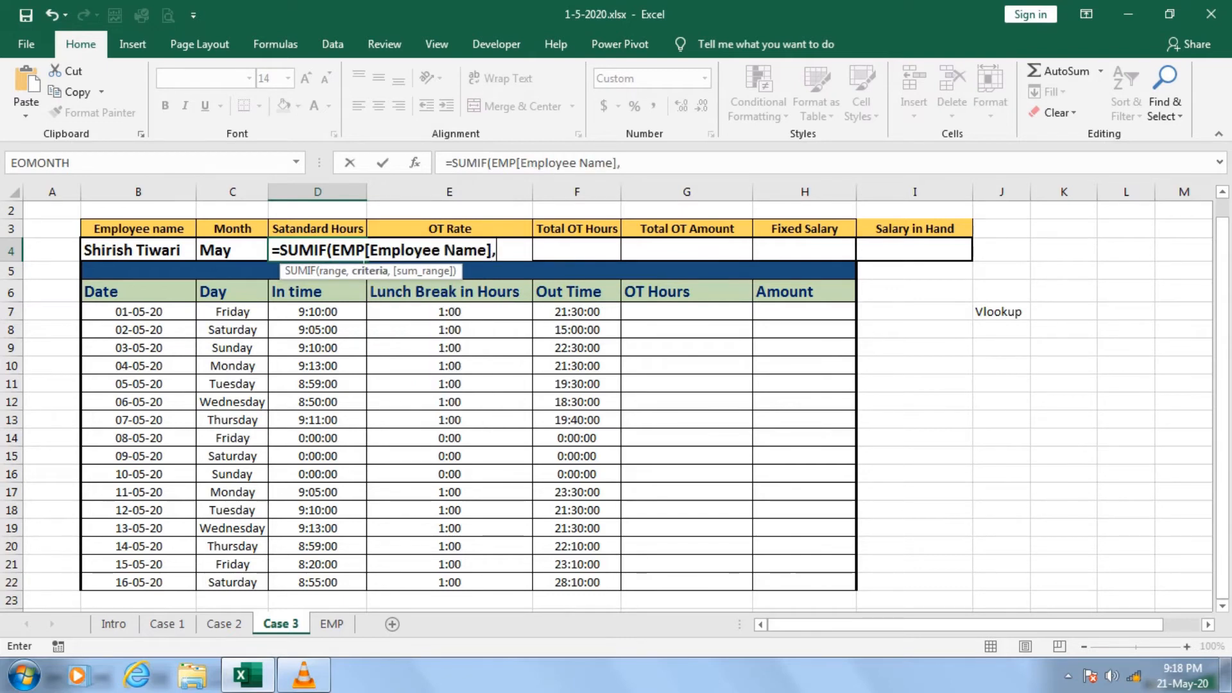
Add the employee name cell as the absolute reference $B$4 for the SUMIF criteria.
key("Left")
key("Left")
key("F4")
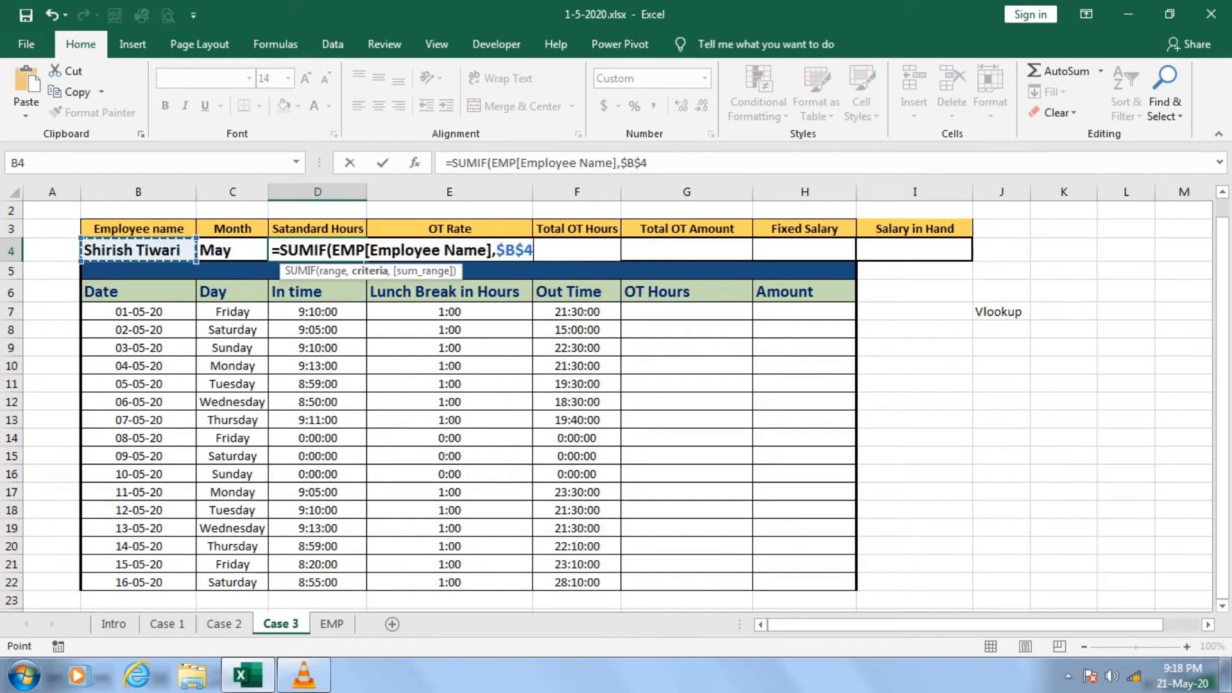
Complete the SUMIF formula in D4 with EMP[OT Rate] as the sum range and reselect the cell.
type(",")
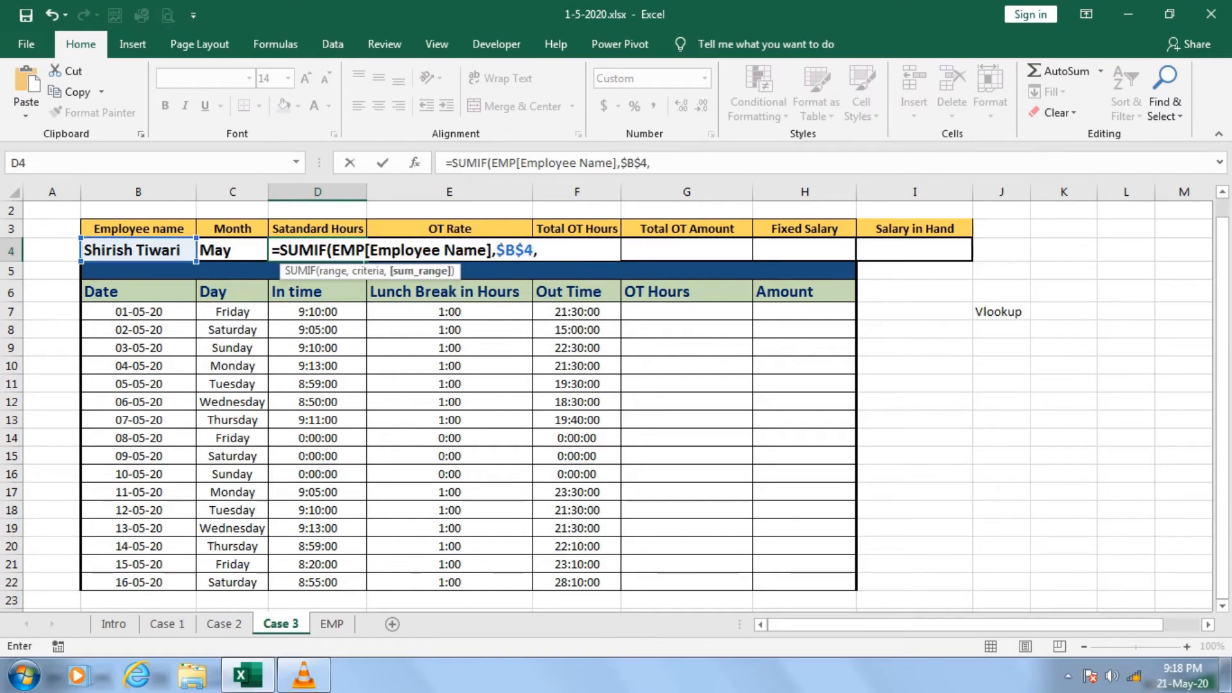
type("emp")
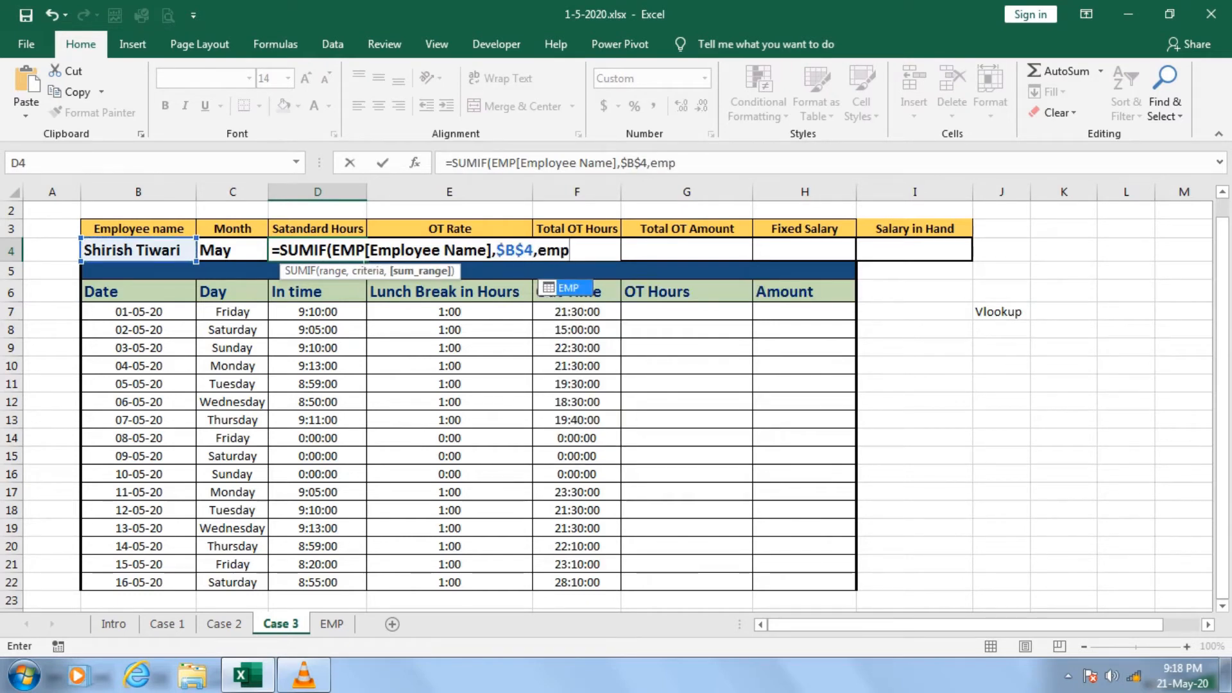
key("Tab")
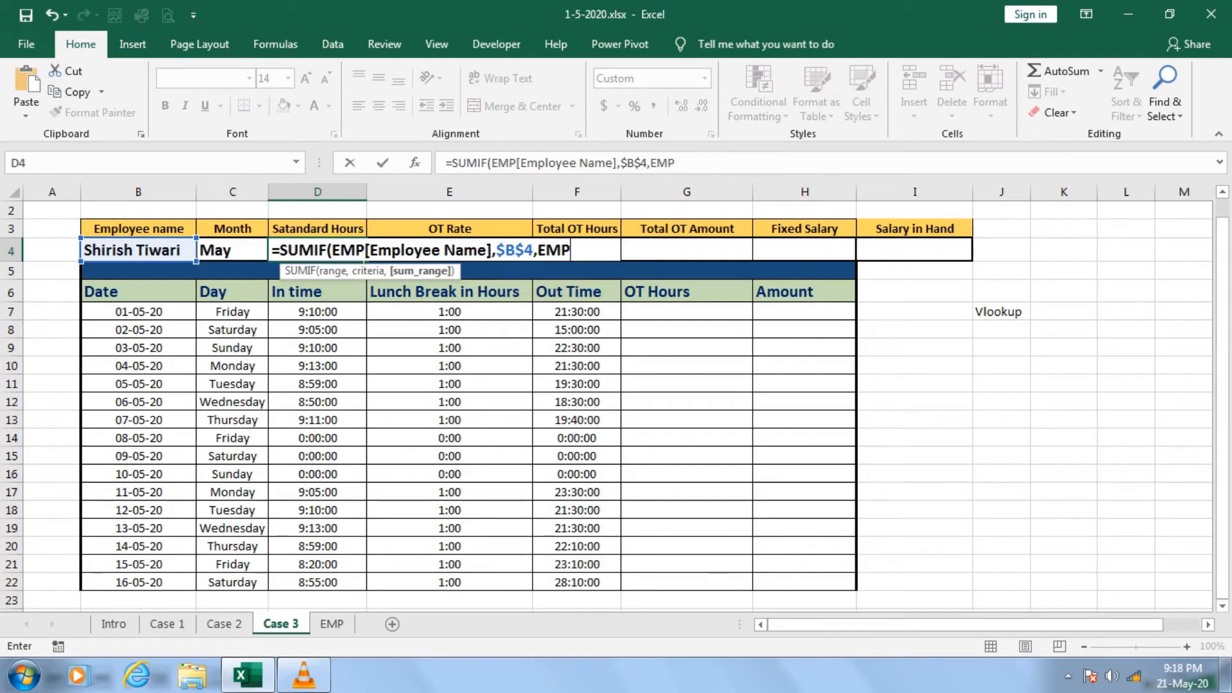
type("[")
key("Down")
key("Down")
key("Down")
key("Down")
key("Down")
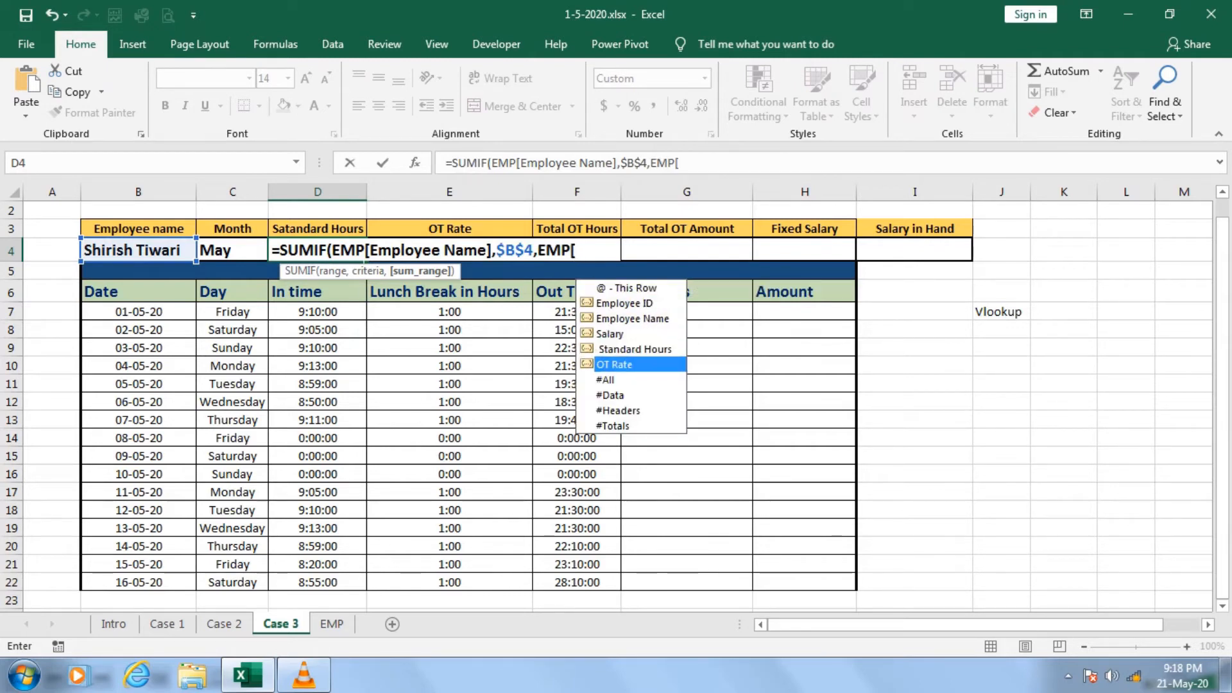
key("Tab")
type("]")
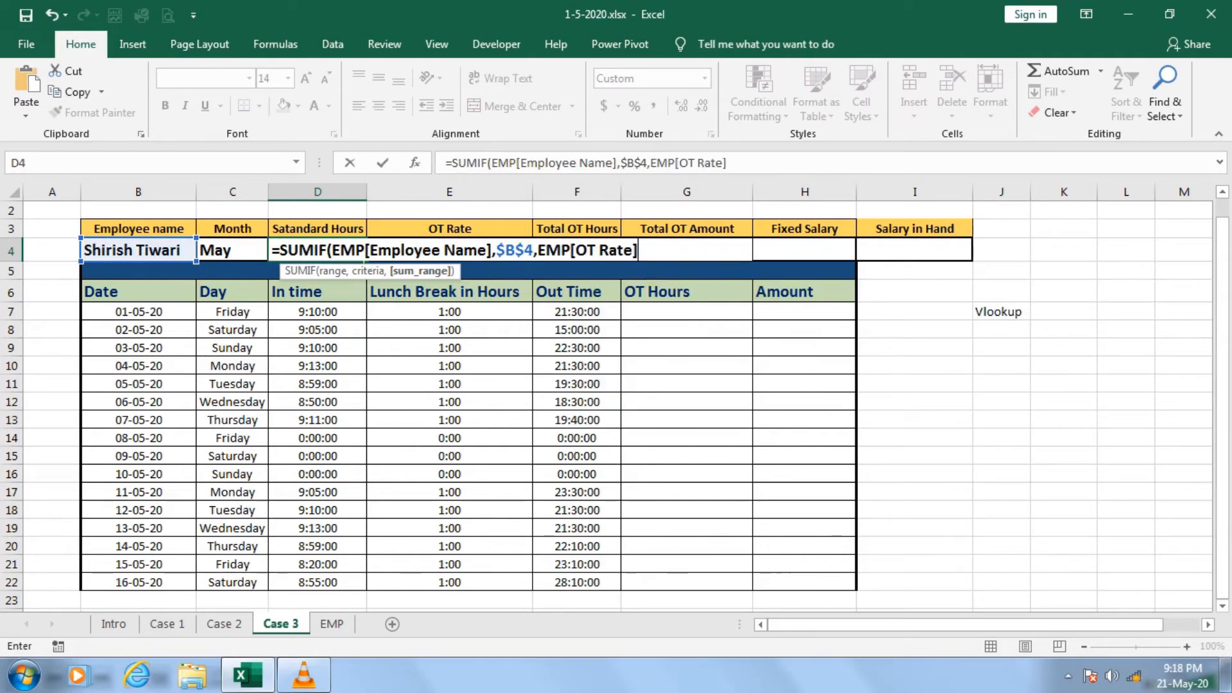
key("Return")
key("Up")
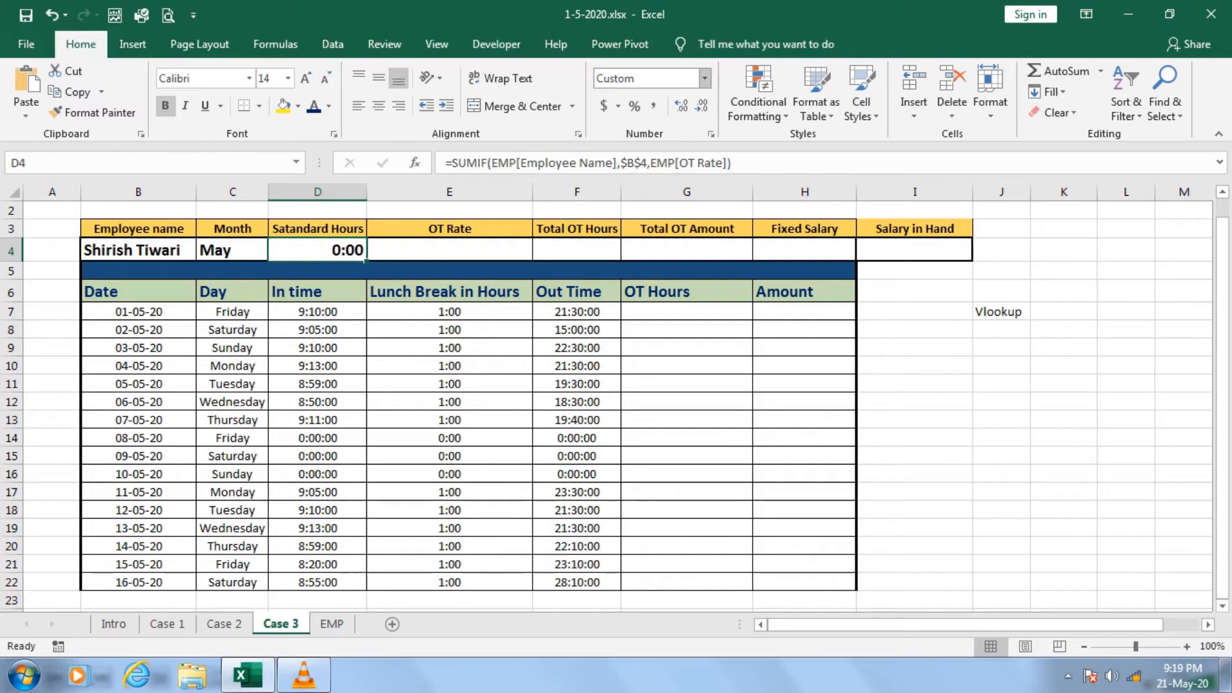
Apply the Time number format to D4 and try the custom formats [h]:mm:ss and [h]:mm.
left_click(705, 79)
left_click(667, 348)
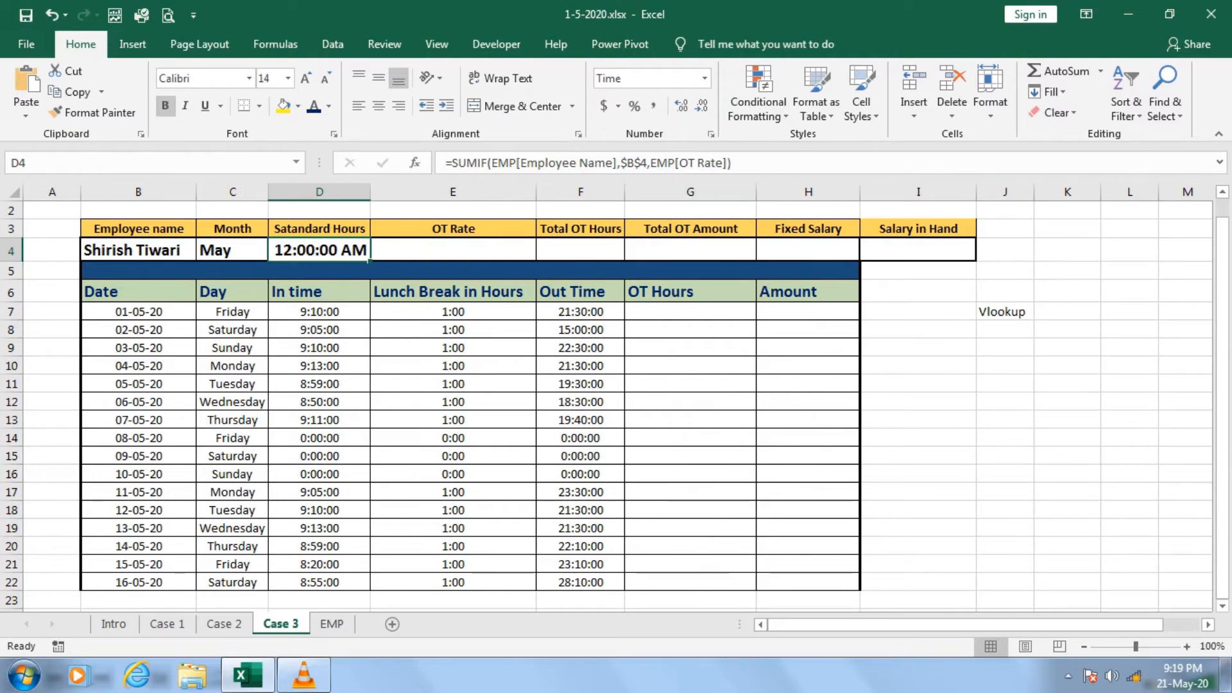
key("ctrl+1")
left_click(785, 425)
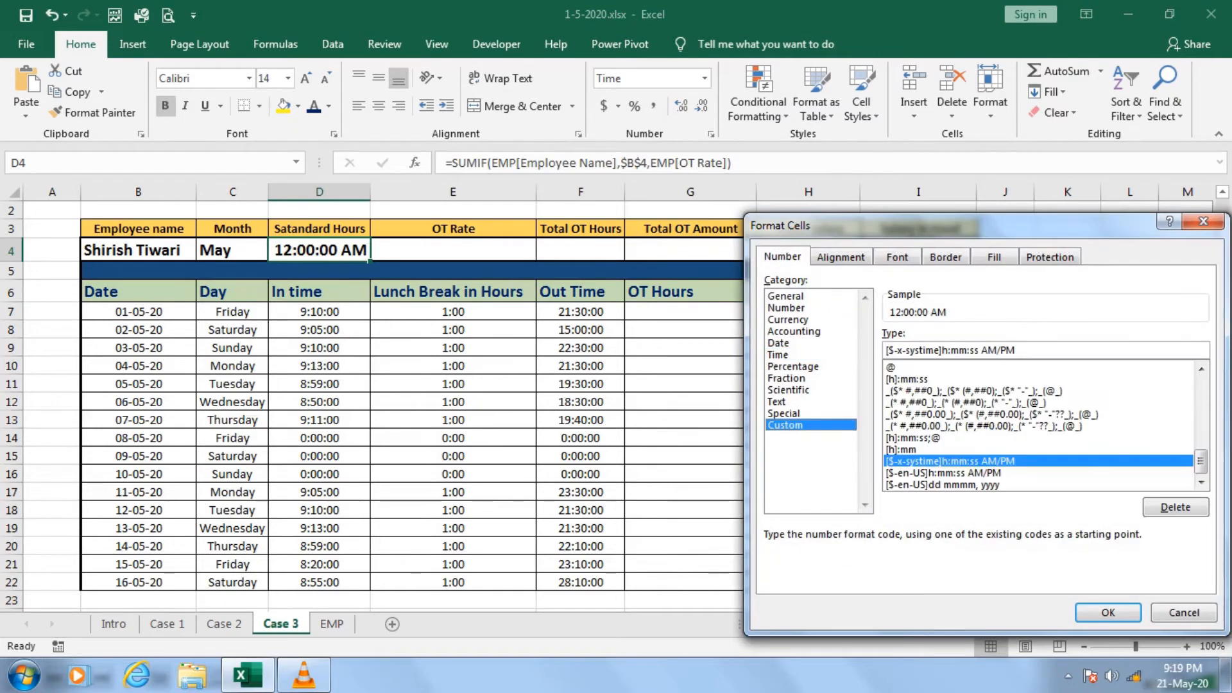
left_click(907, 379)
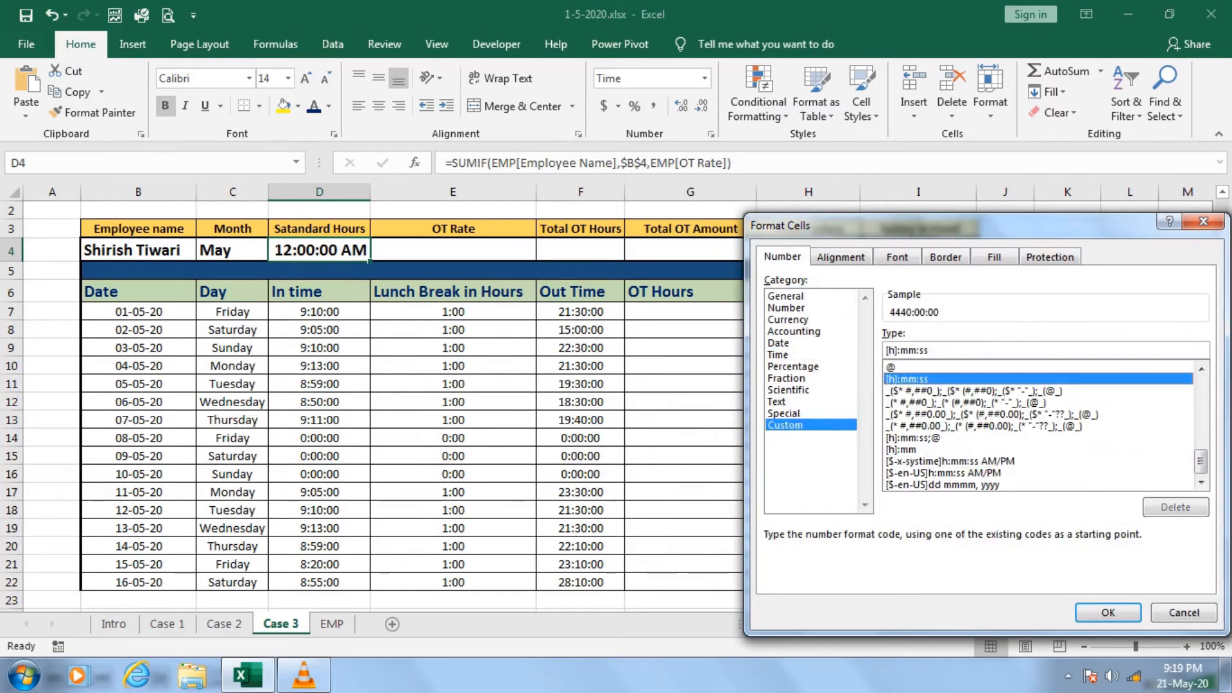
left_click(901, 450)
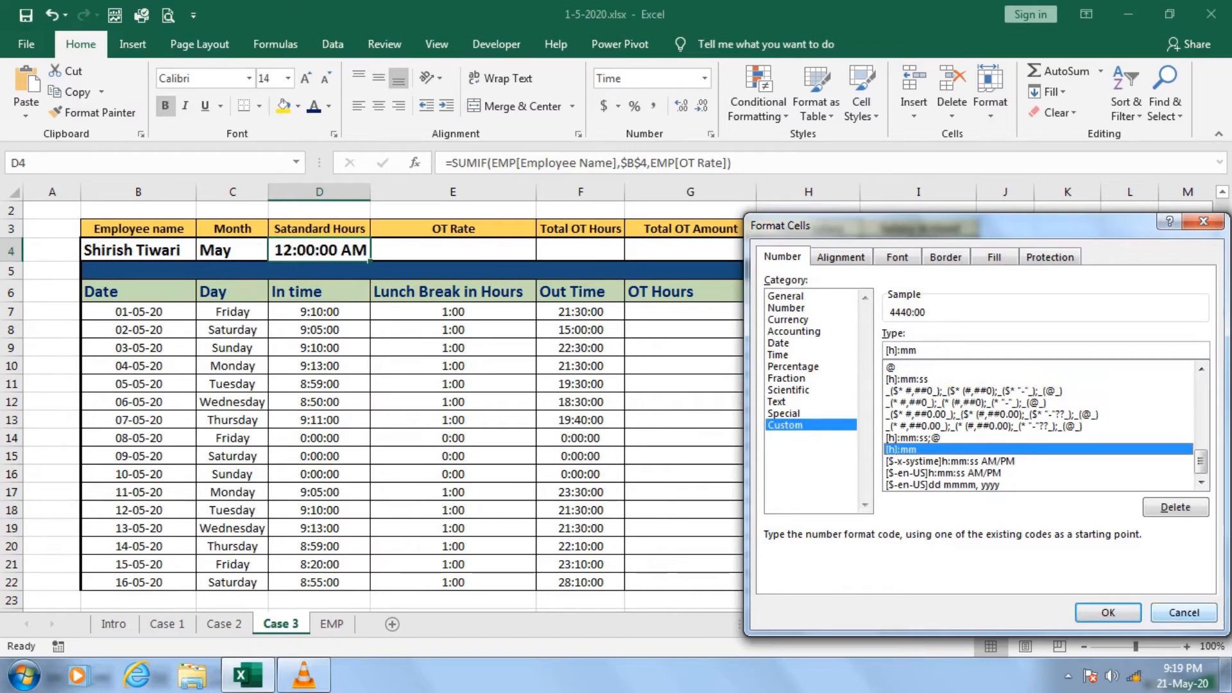
left_click(1108, 613)
Check the number format of the first Standard Hours cell, F7, on the EMP sheet.
left_click(331, 623)
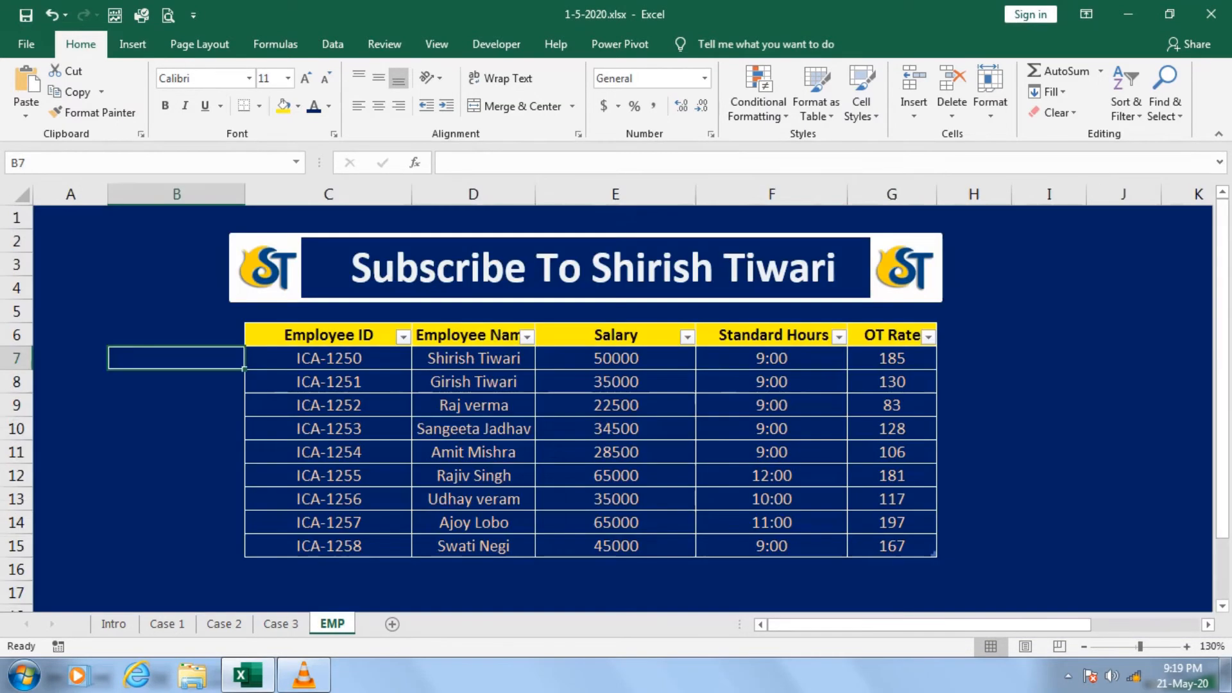
left_click_drag(473, 428, 615, 429)
left_click(771, 358)
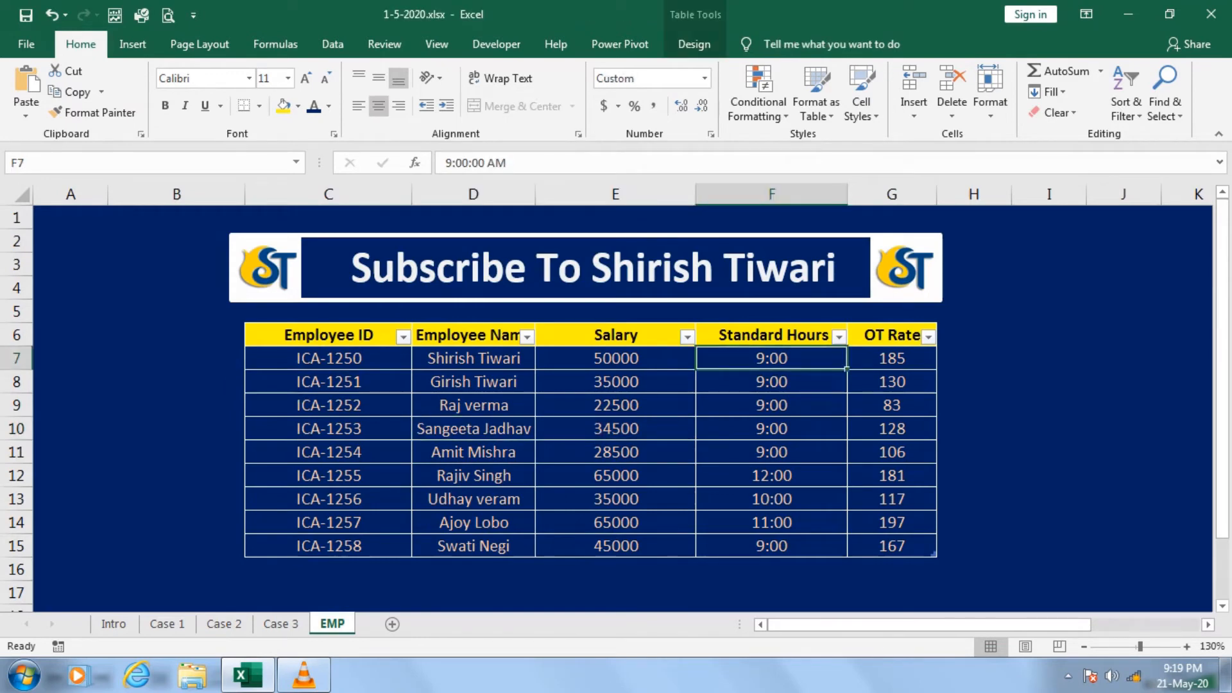
key("ctrl+1")
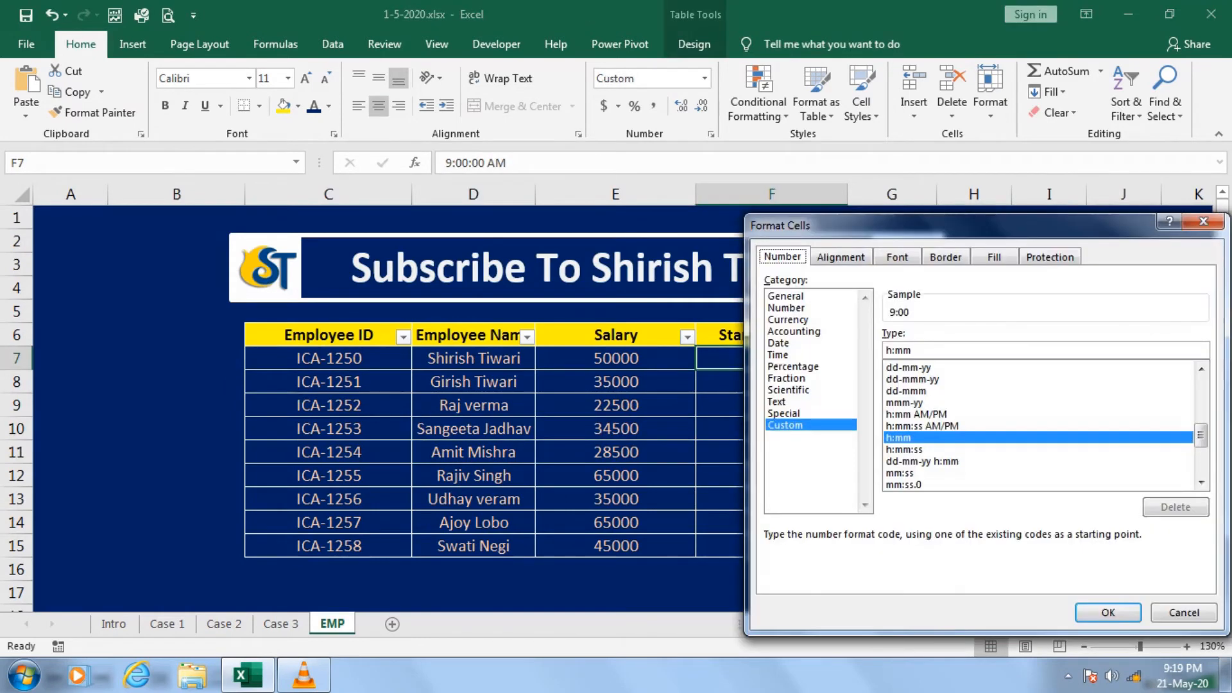
key("Escape")
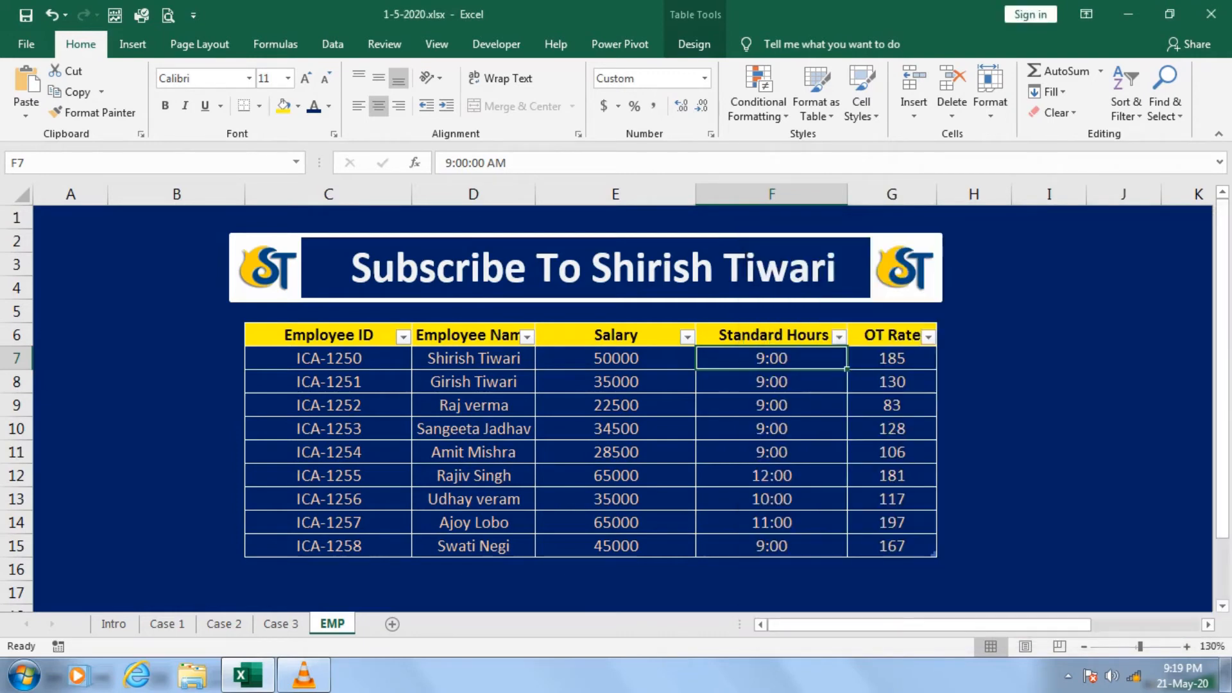
Return to the Case 3 sheet and apply the custom number format [h]:mm to D4.
left_click(281, 624)
left_click(453, 312)
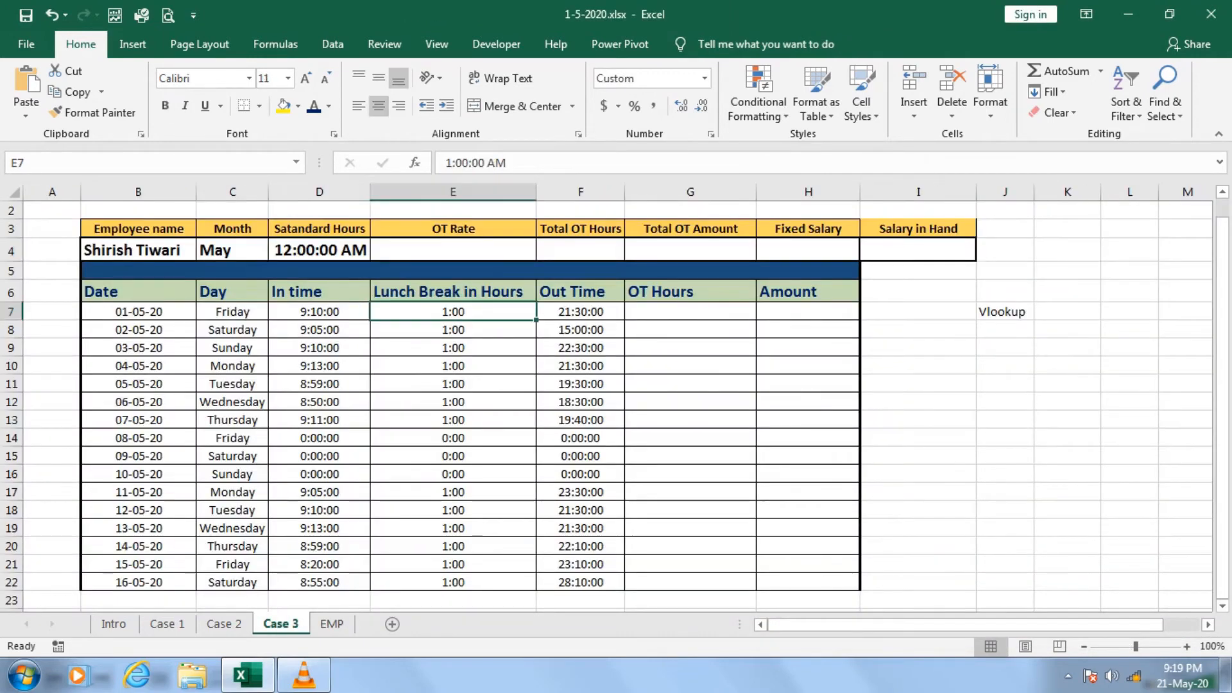
left_click(318, 250)
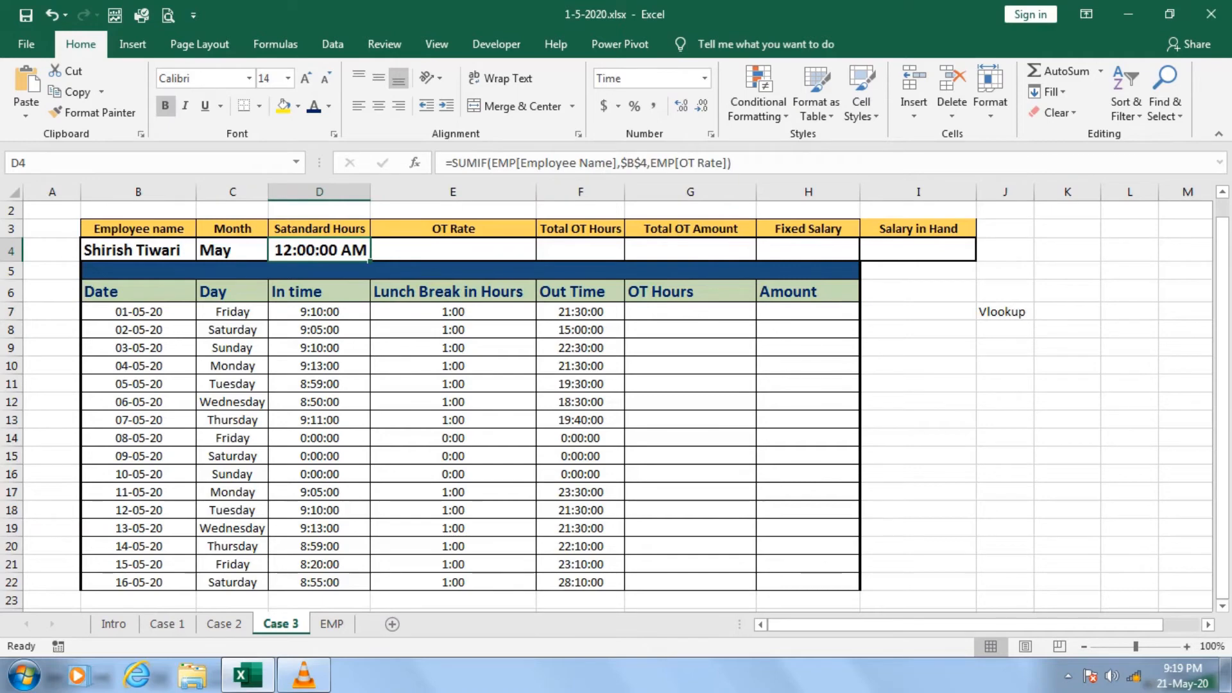
key("ctrl+1")
left_click(785, 425)
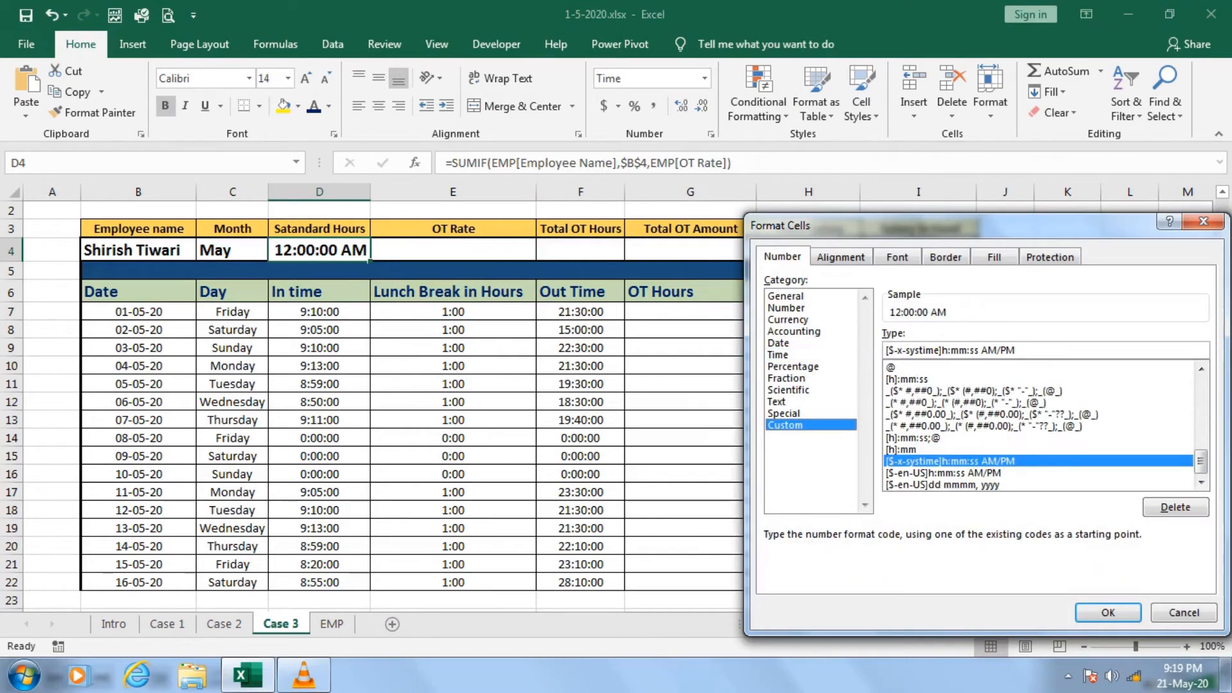
key("Tab")
key("BackSpace")
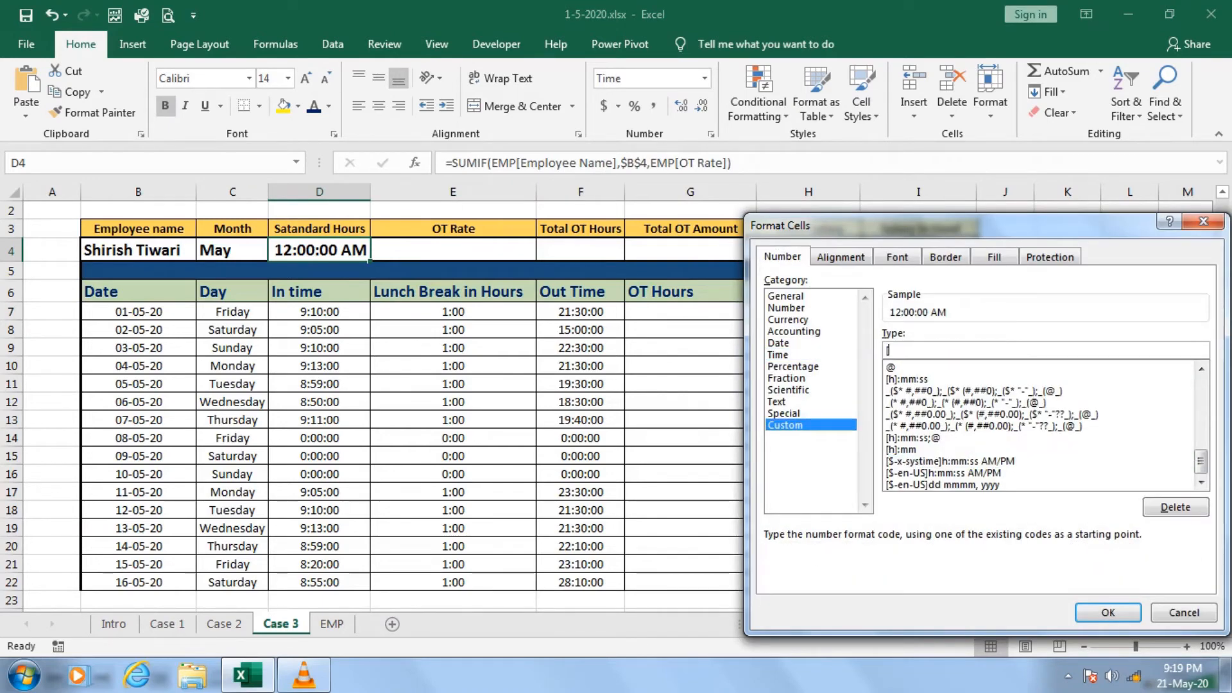
type("[h]")
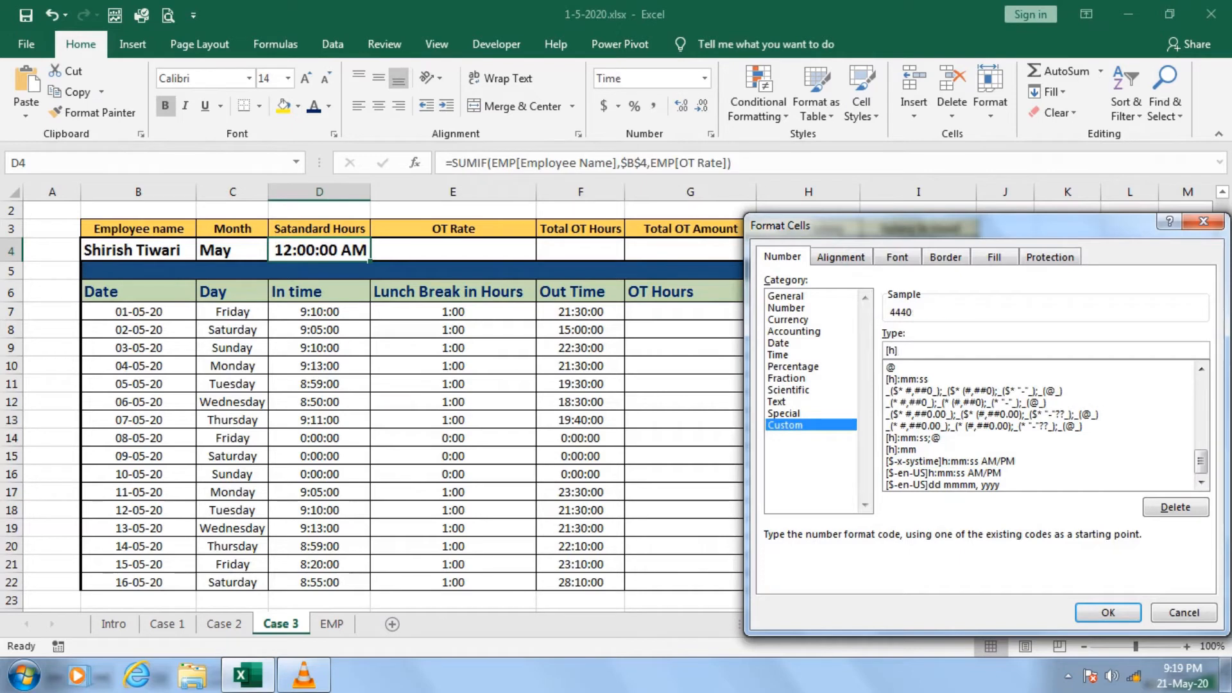
type(":mm")
left_click(1108, 612)
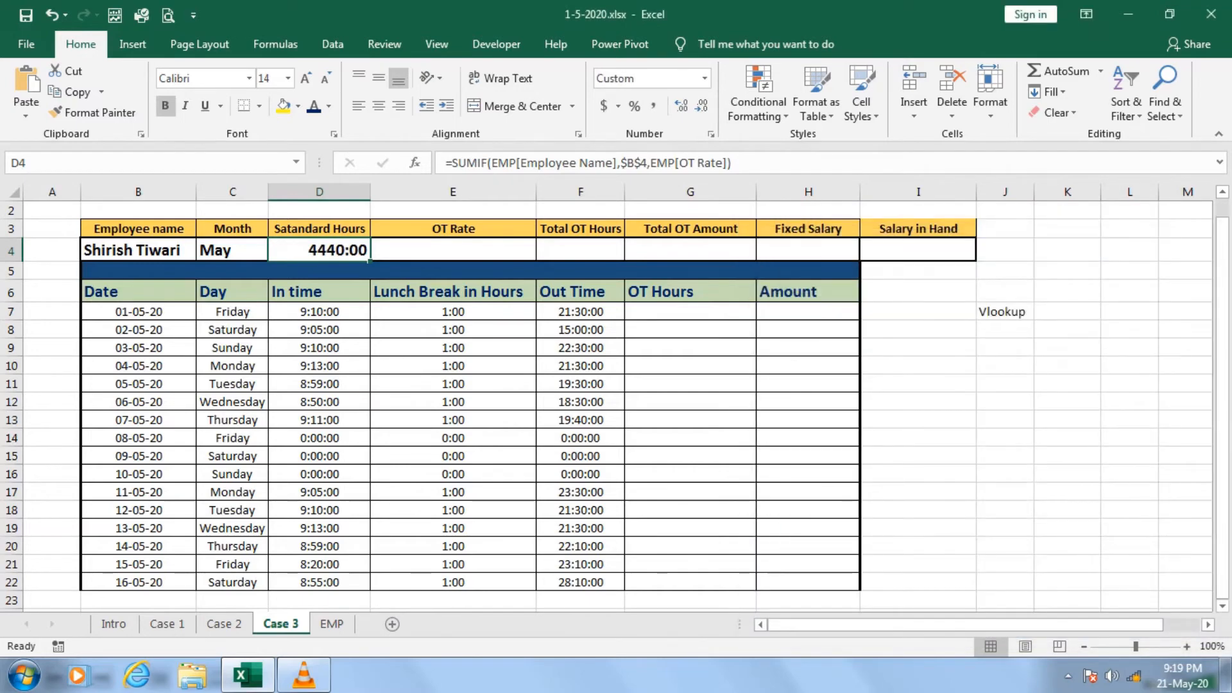
Change the number format of the standard hours cell D4 to Time.
left_click(705, 78)
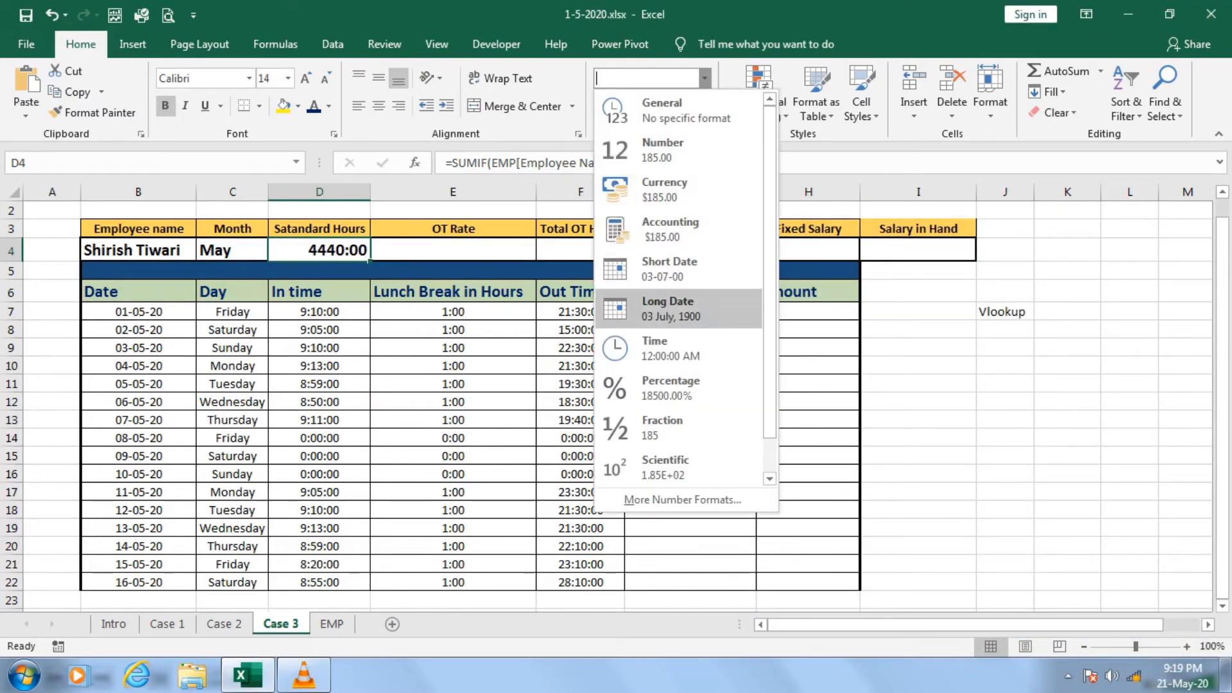
left_click(671, 348)
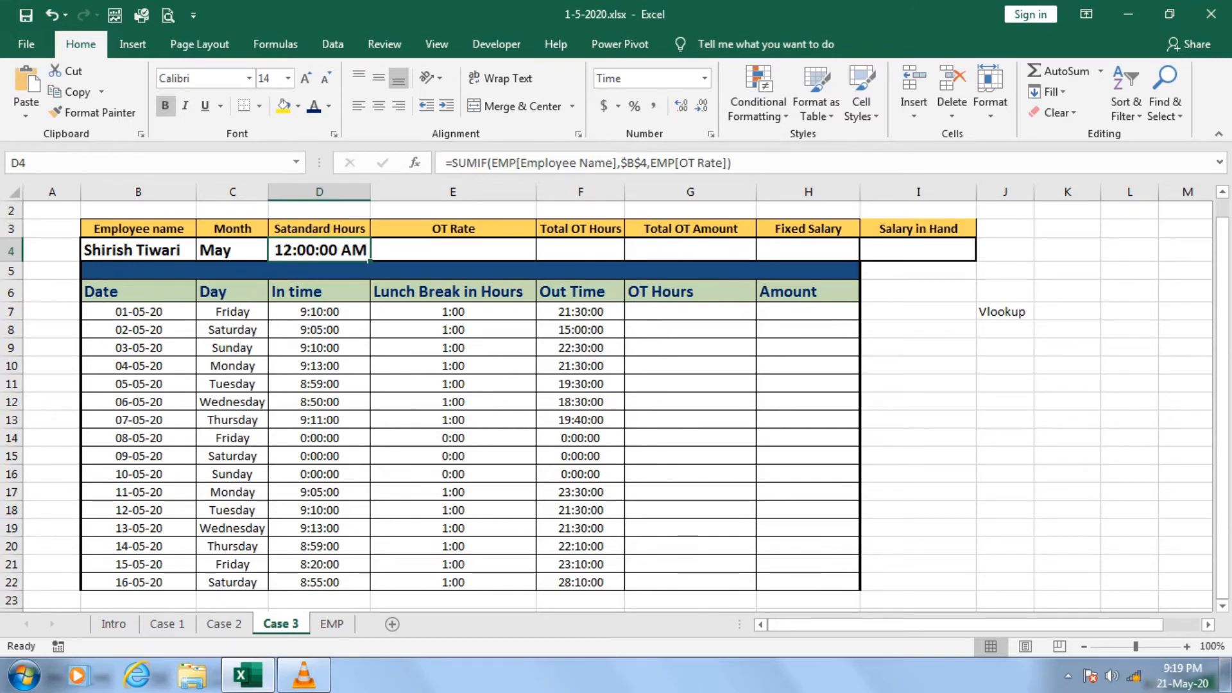
Copy the formatting of the first Standard Hours cell, F7, on the EMP sheet onto cell D4 of the Case 3 sheet.
left_click(331, 623)
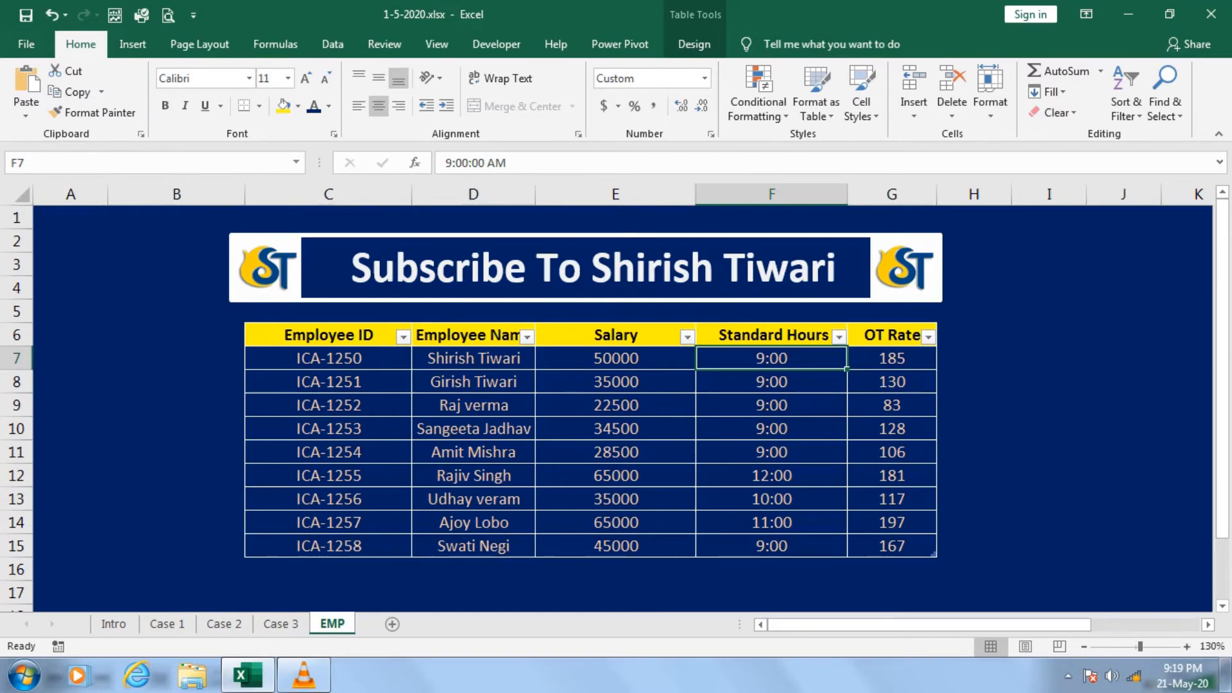
left_click(93, 112)
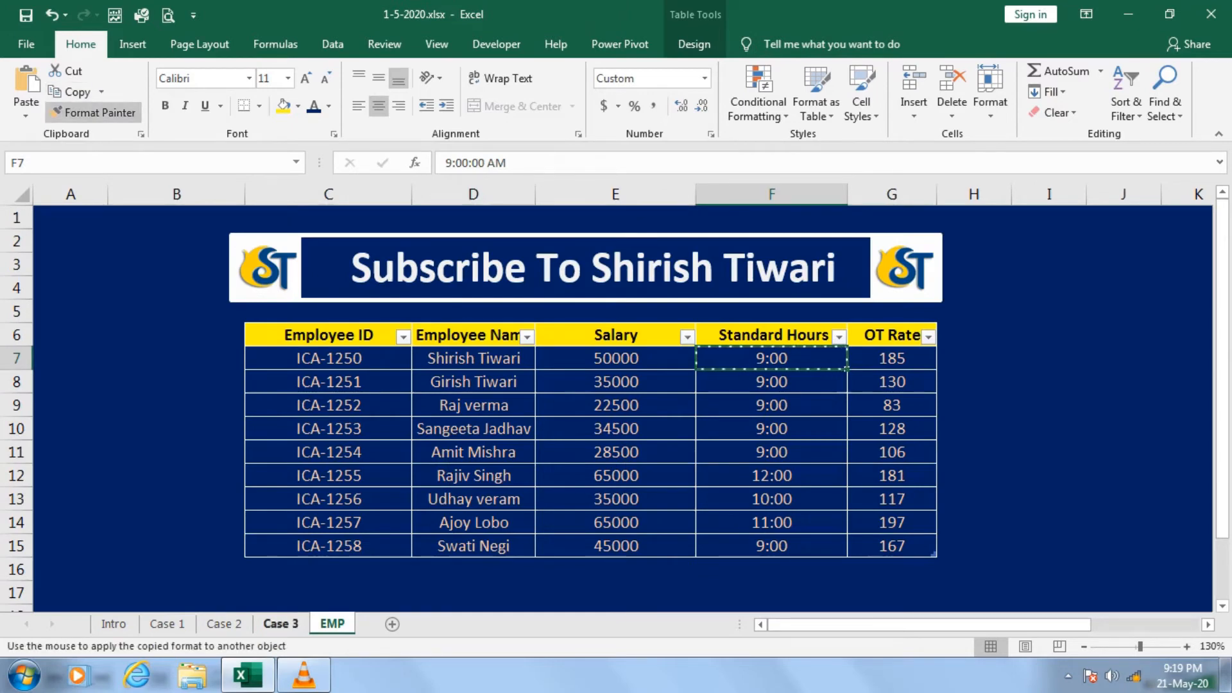
left_click(280, 623)
left_click(319, 251)
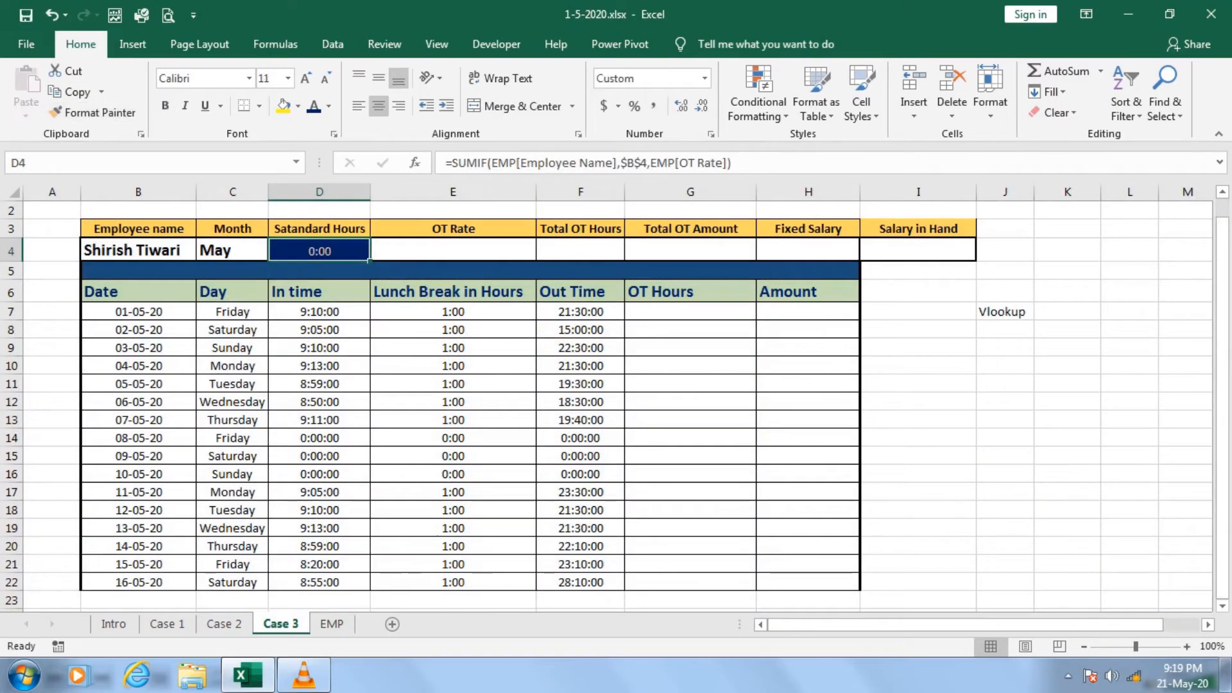
left_click(319, 402)
left_click(319, 251)
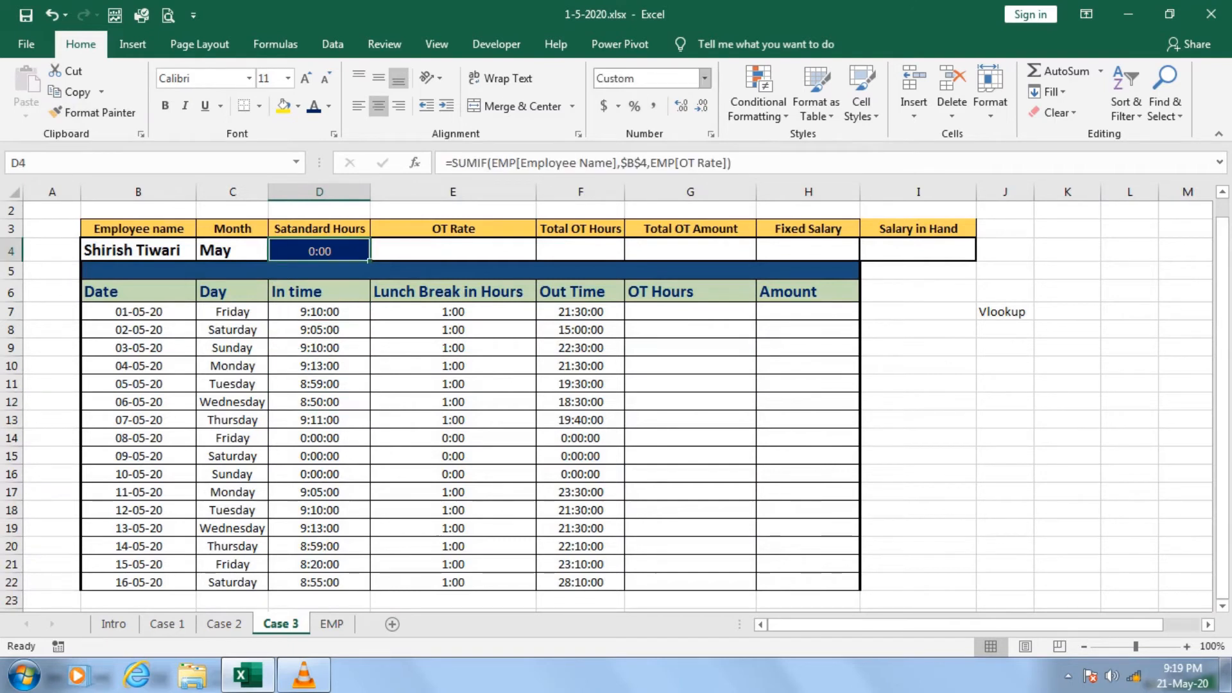
Apply the Time number format to D4 and change its time type to 37:30:55.
left_click(705, 77)
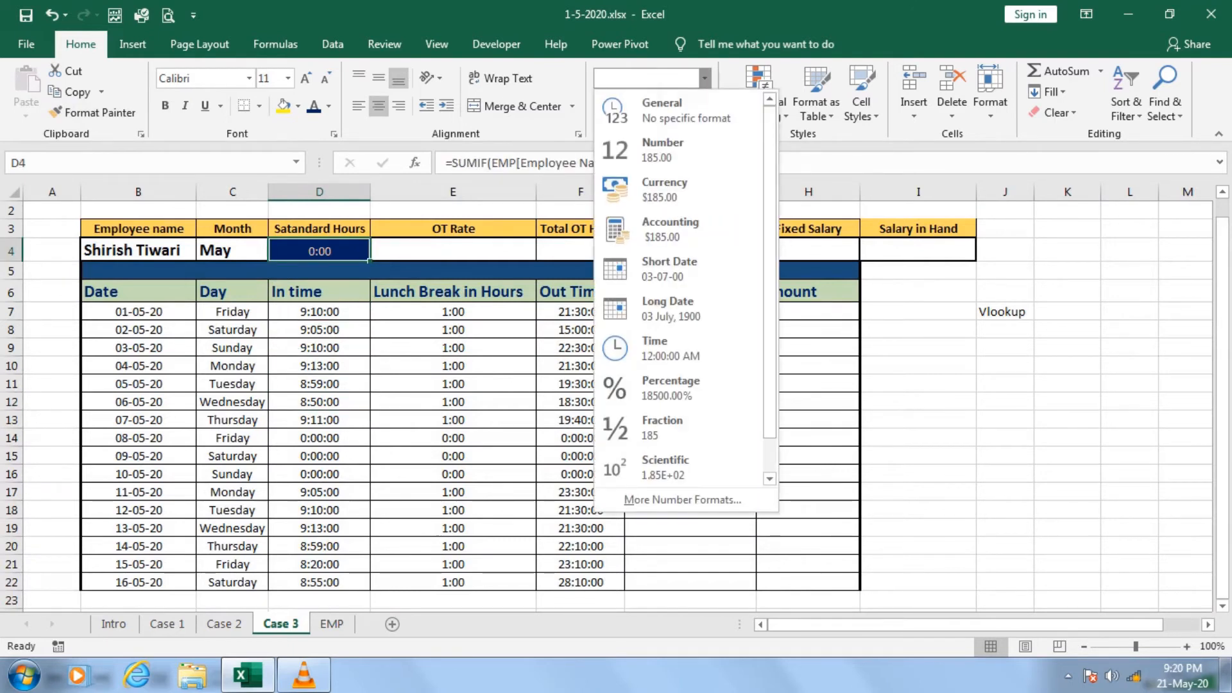
left_click(654, 348)
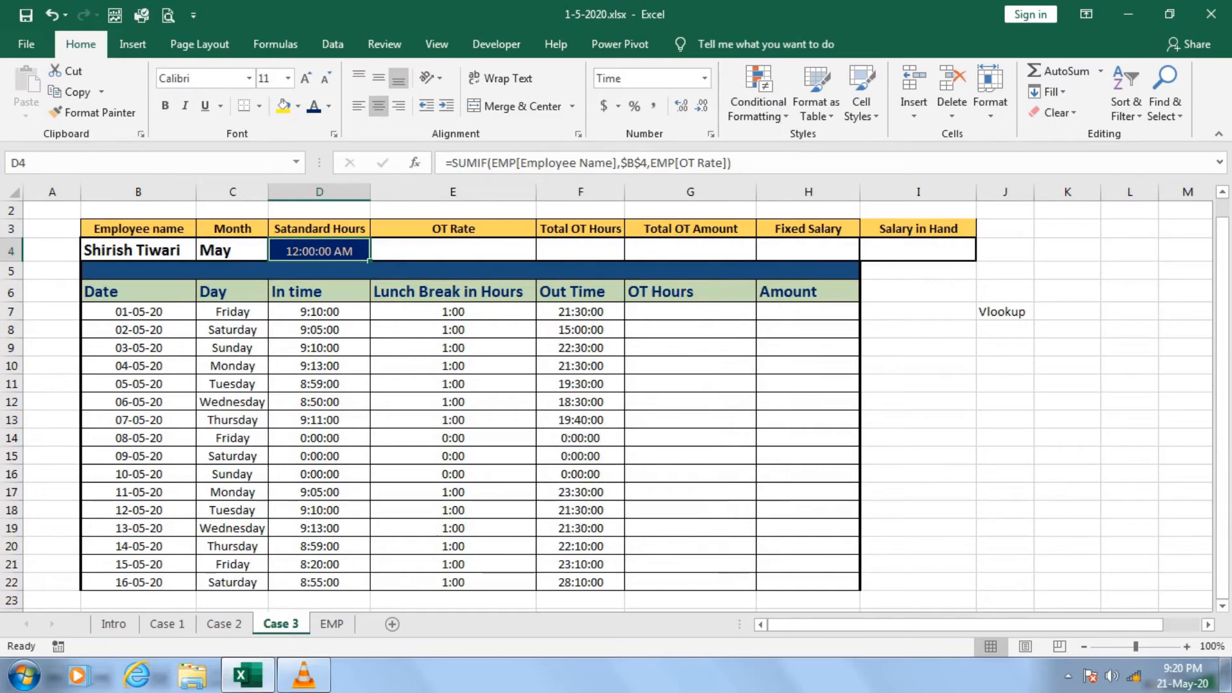
left_click(704, 77)
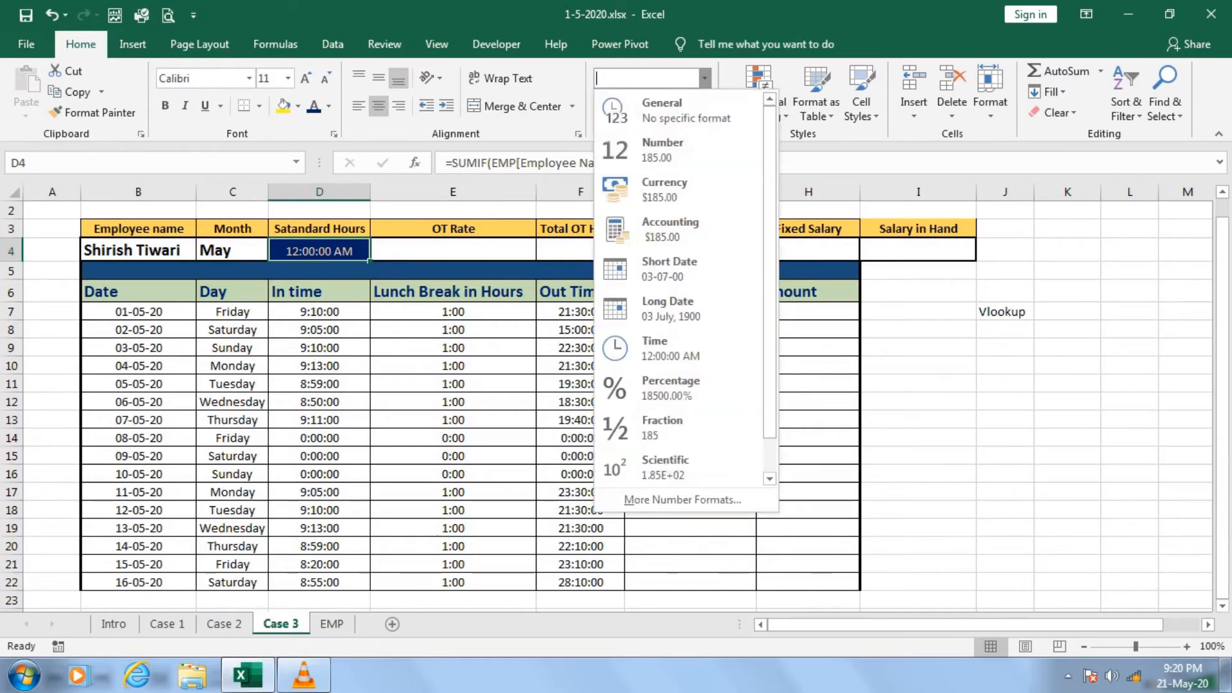
left_click(683, 500)
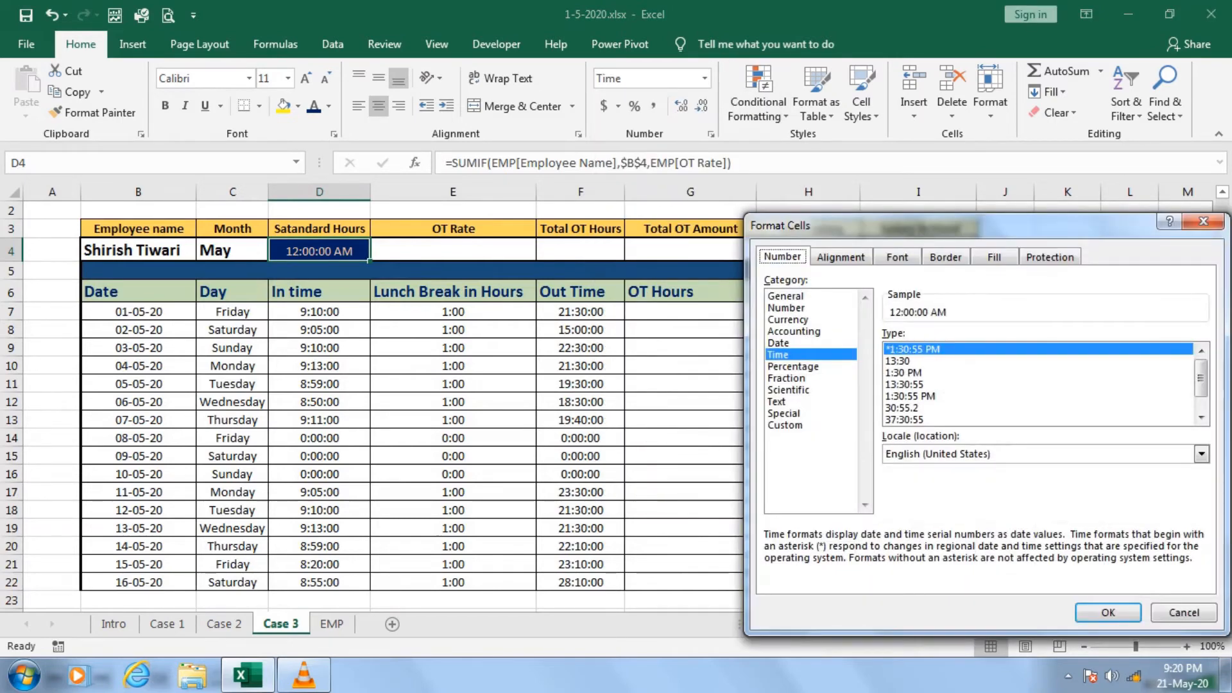
left_click(904, 419)
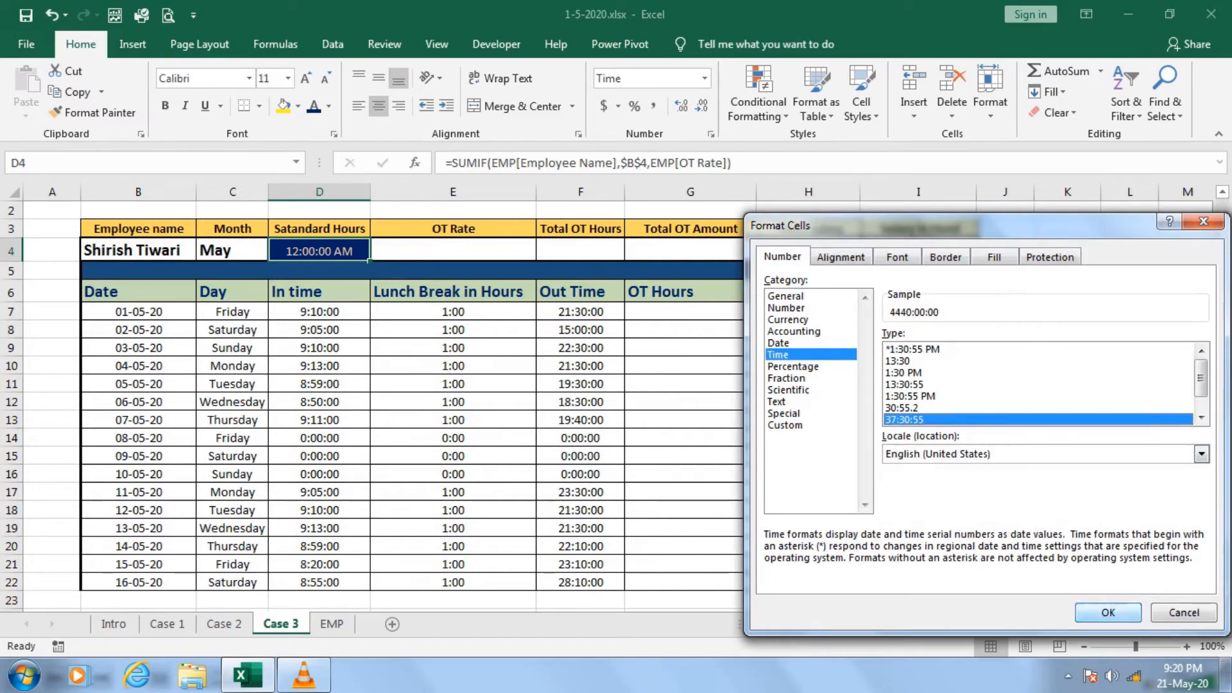
left_click(1108, 613)
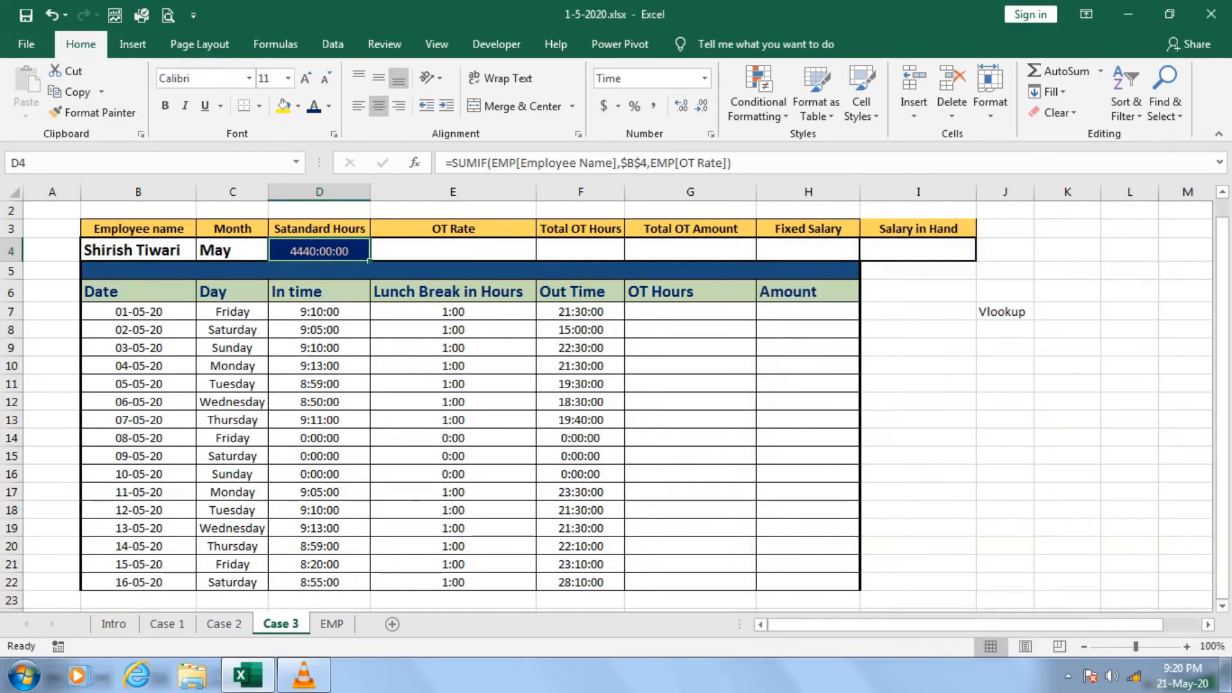
Clear all contents and formatting from the standard hours cell D4.
left_click(453, 250)
left_click(319, 251)
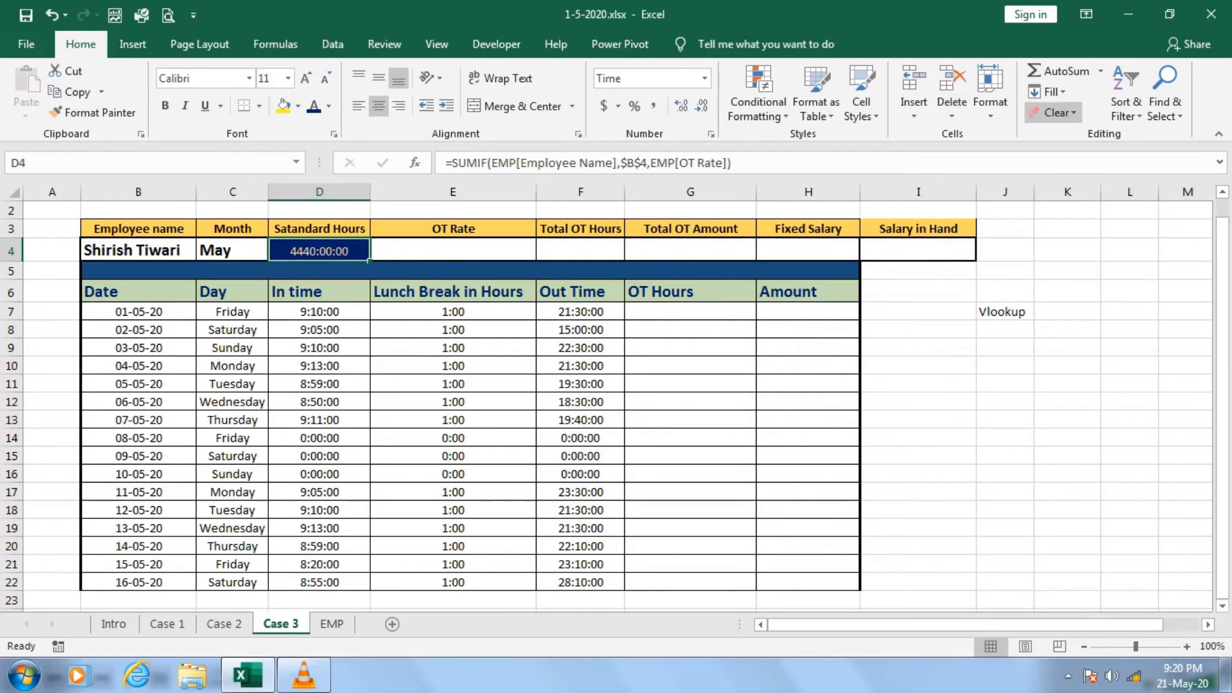
left_click(1055, 112)
left_click(1058, 129)
Start a SUMIF formula in D4 with the Employee Name column of the EMP table as its range.
type("=")
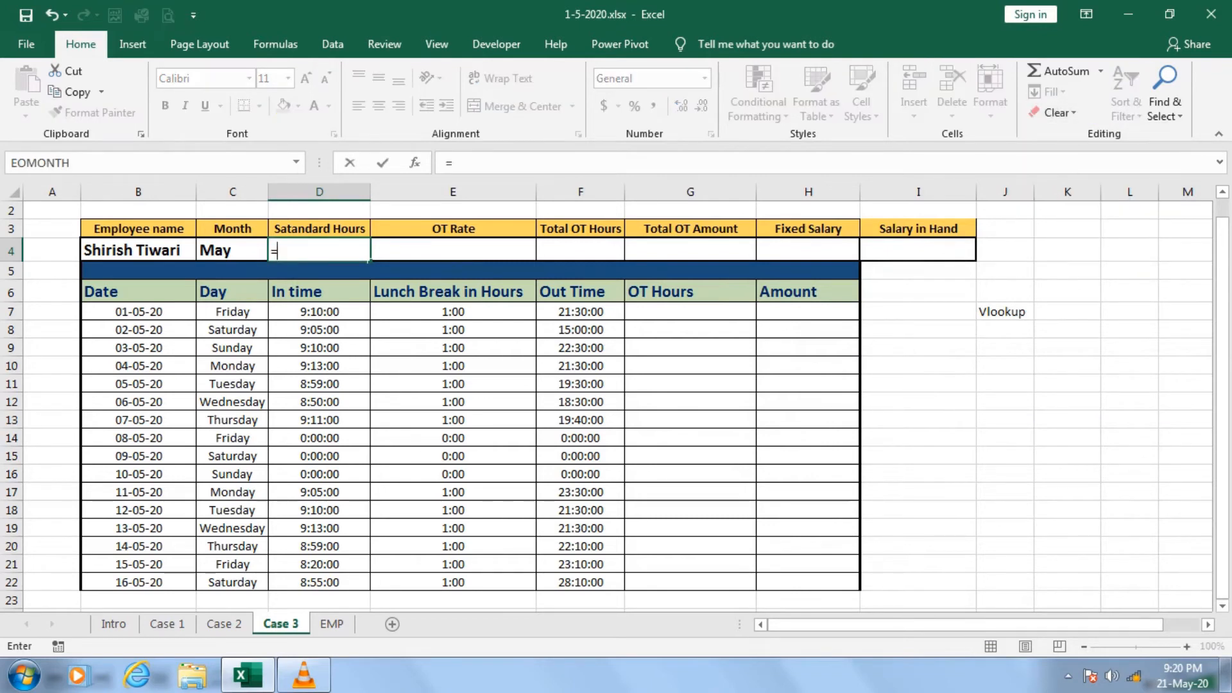
type("sumi")
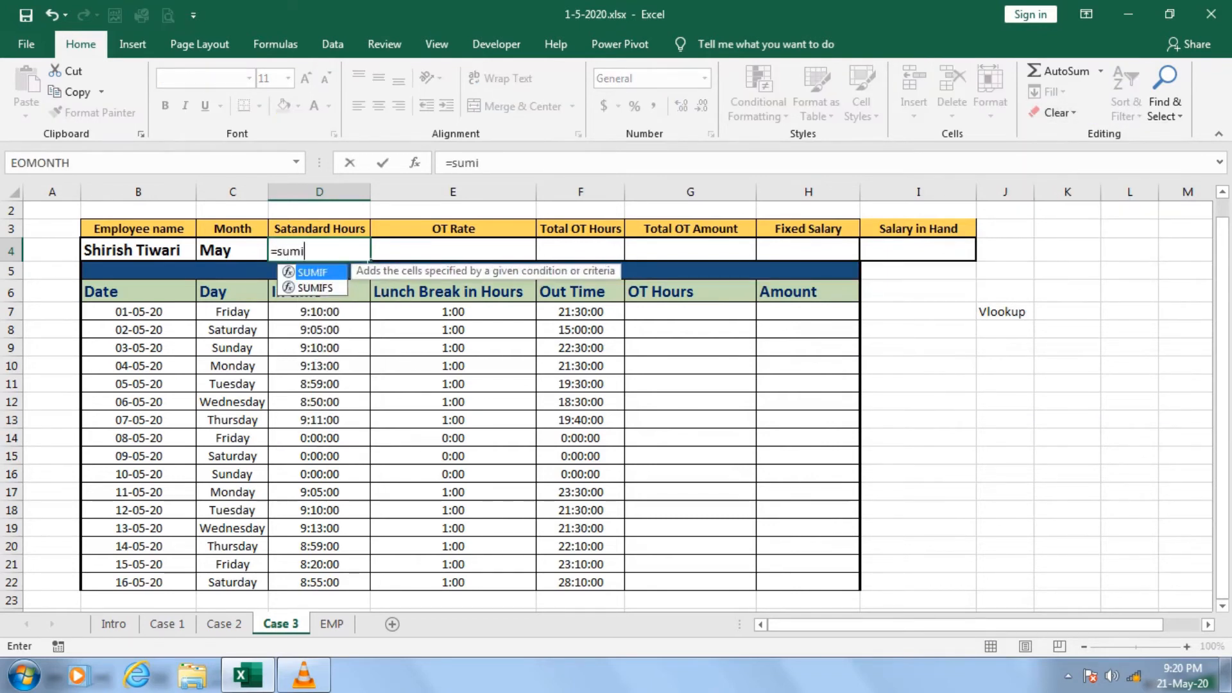
key("Tab")
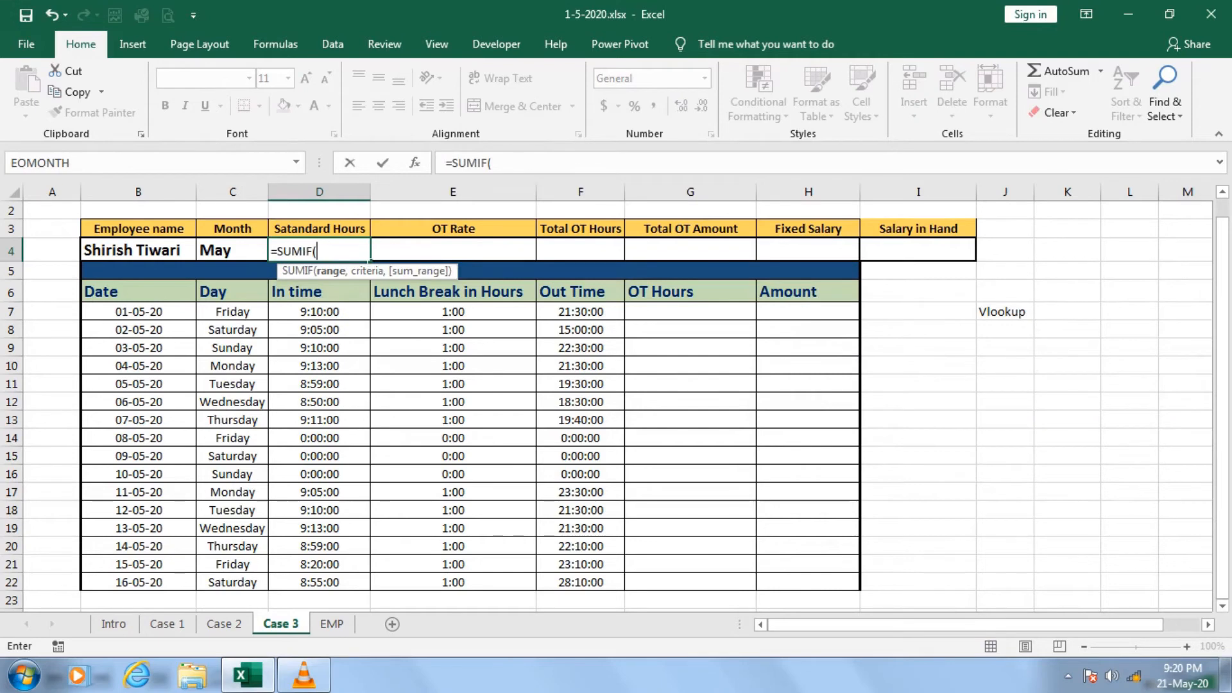
type("EMP[")
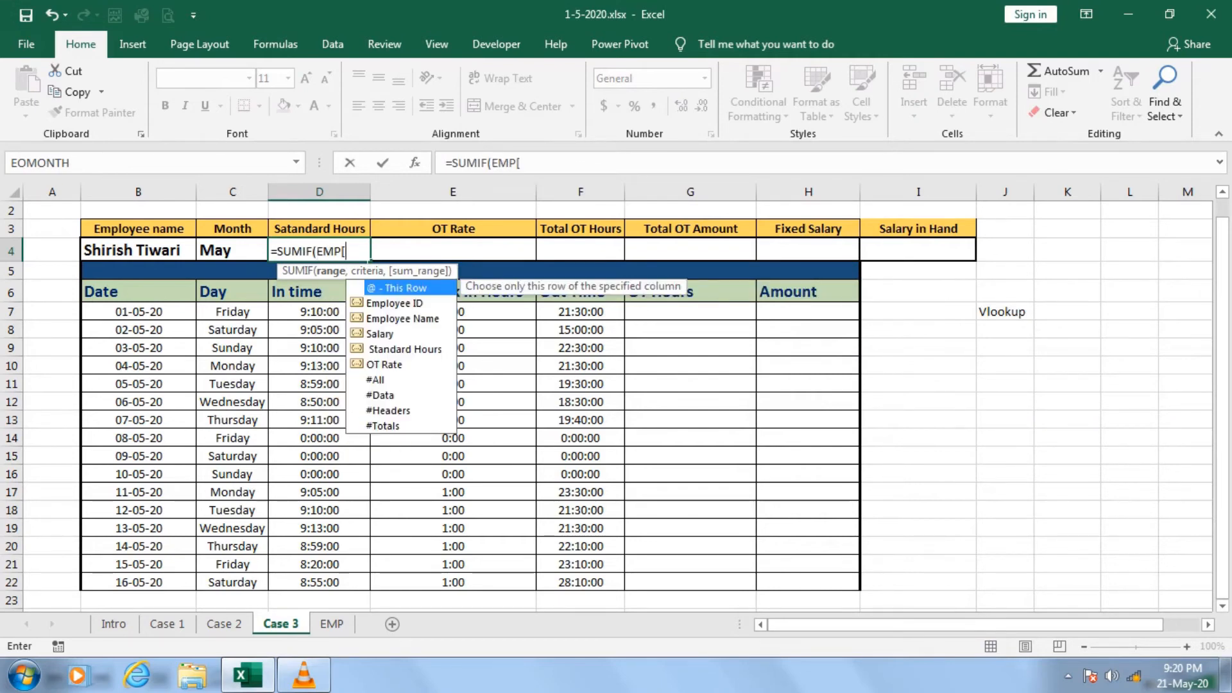
key("Down")
key("Down")
key("Down")
key("Up")
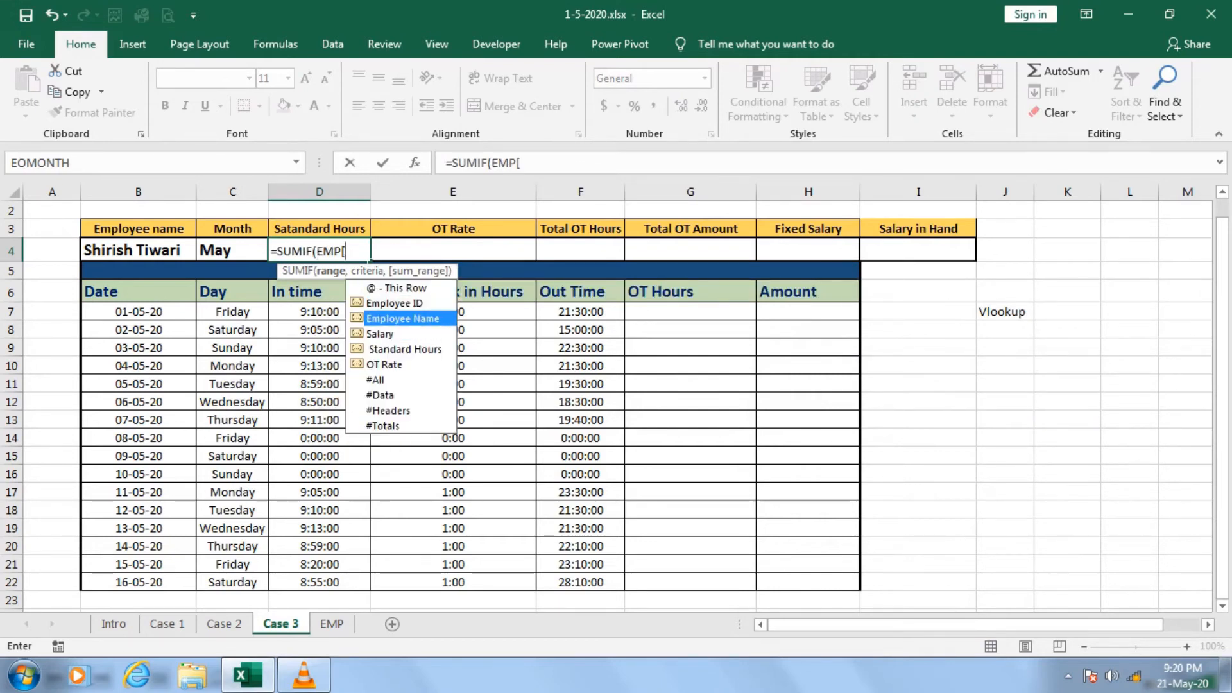
key("Tab")
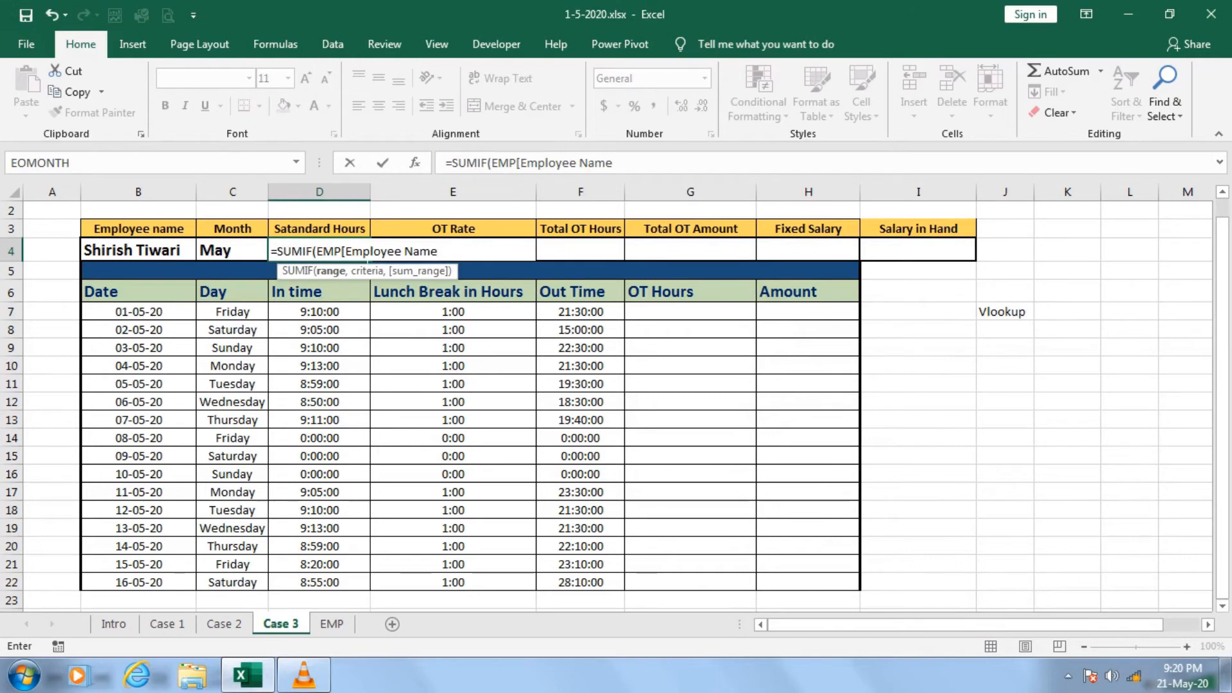
Close the range reference and set the employee name cell as the absolute criteria $B$4.
type(",")
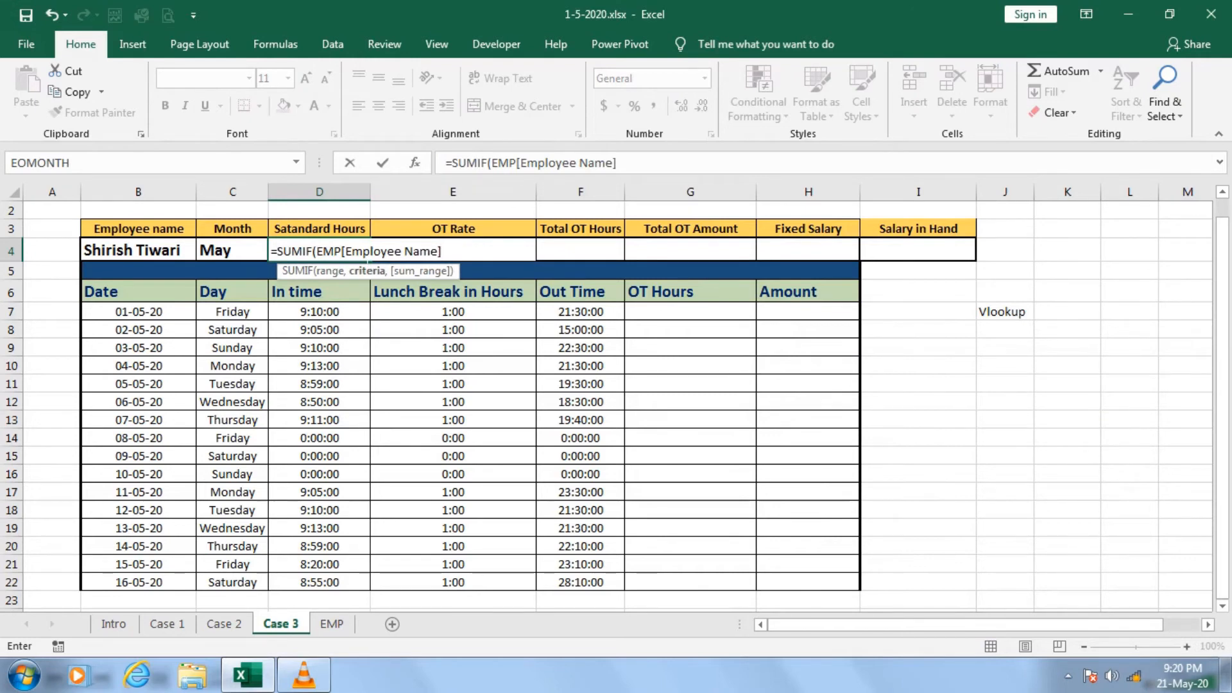
key("Left")
key("Left")
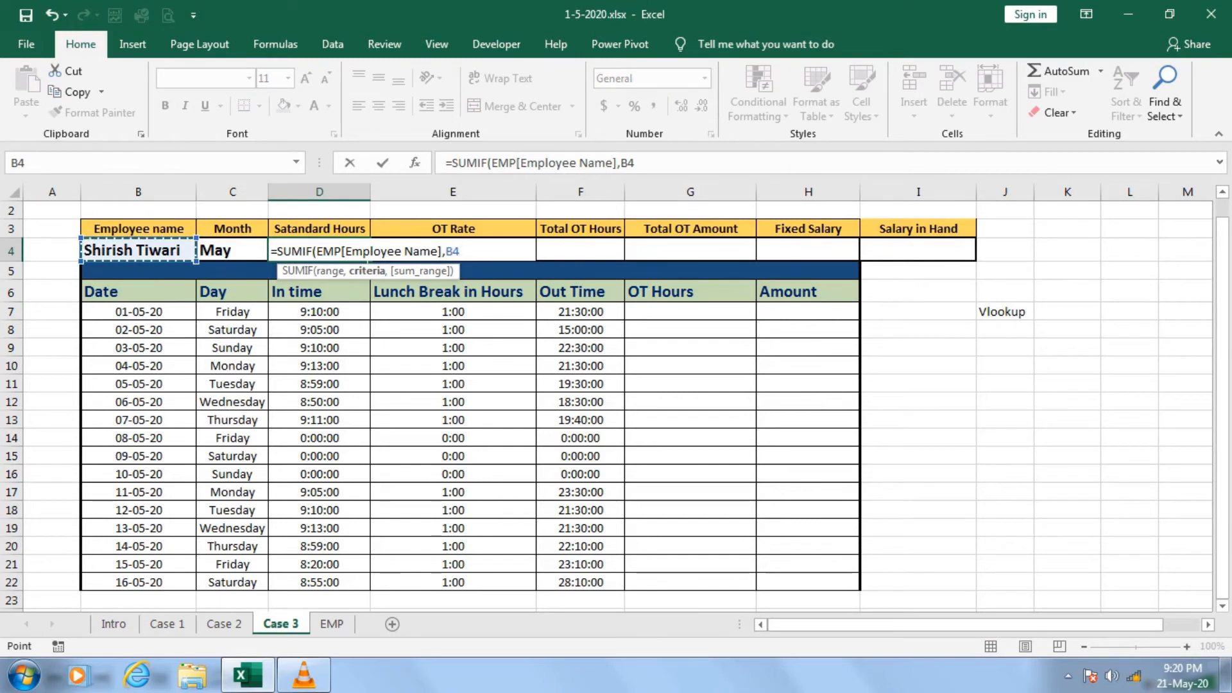
key("F4")
type(",")
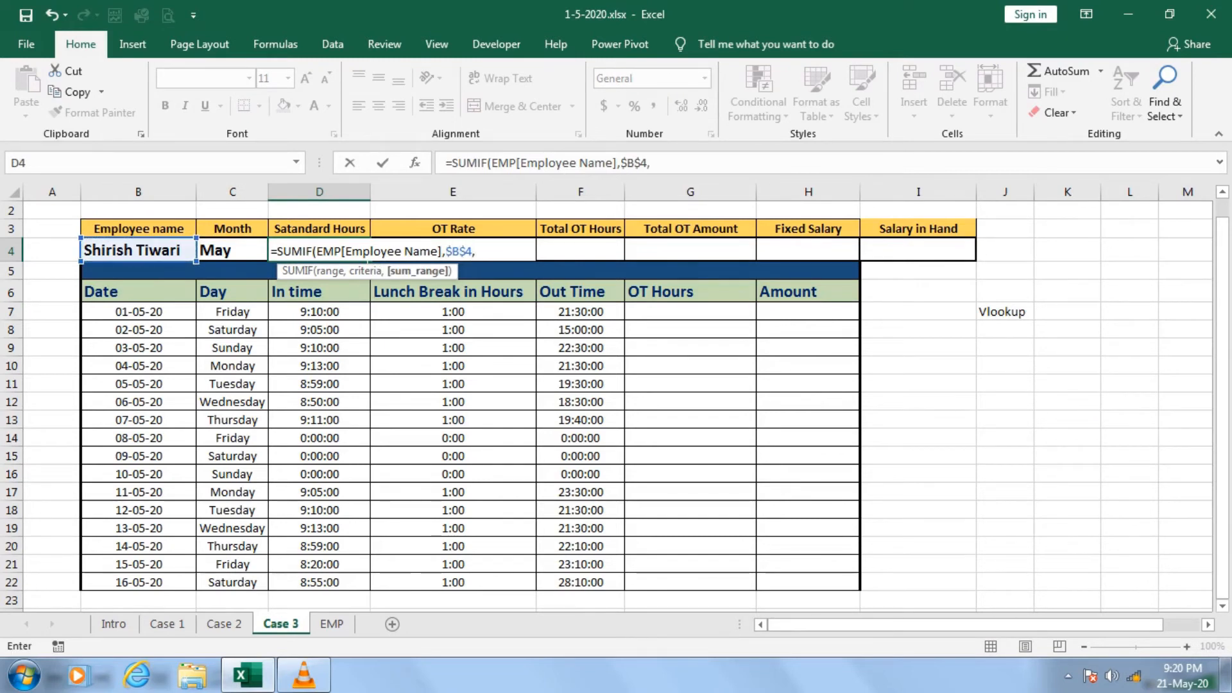
type("emp")
Enter EMP[OT Rate] as the sum range of the SUMIF formula.
key("Tab")
key("Down")
key("Down")
key("Down")
key("Down")
key("Down")
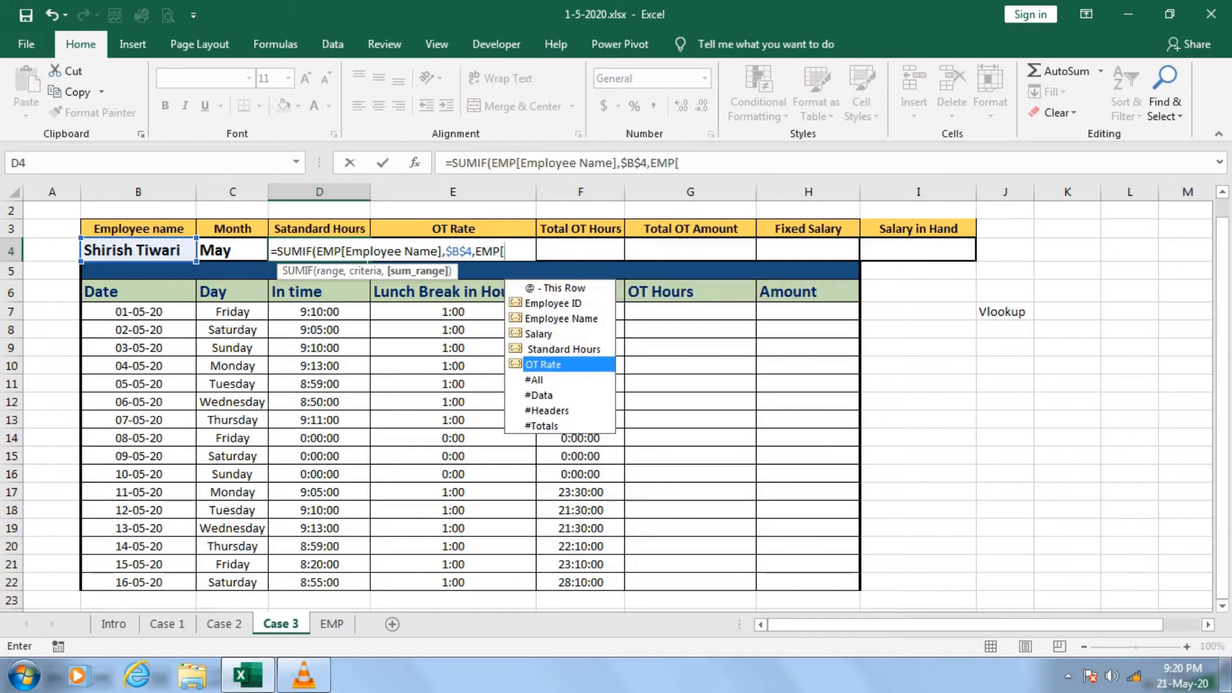
key("Tab")
type("]")
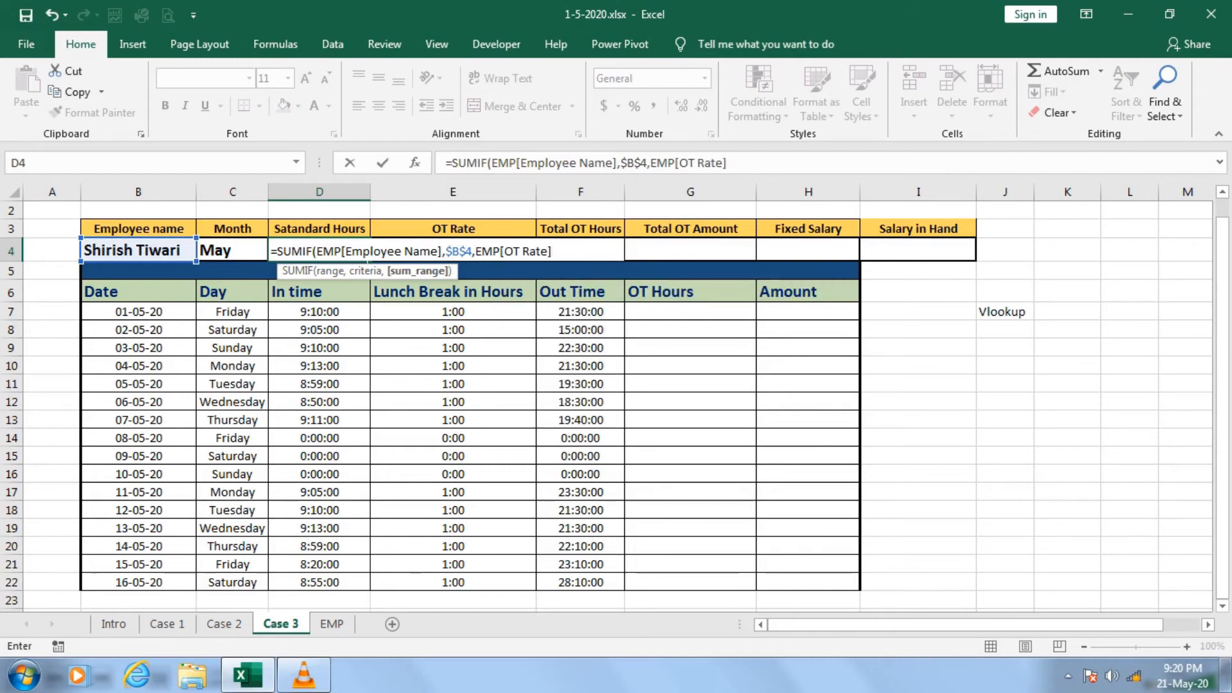
Replace OT Rate with the Standard Hours column in the sum range and complete the SUMIF formula in D4.
key("BackSpace")
key("BackSpace")
key("BackSpace")
key("BackSpace")
key("BackSpace")
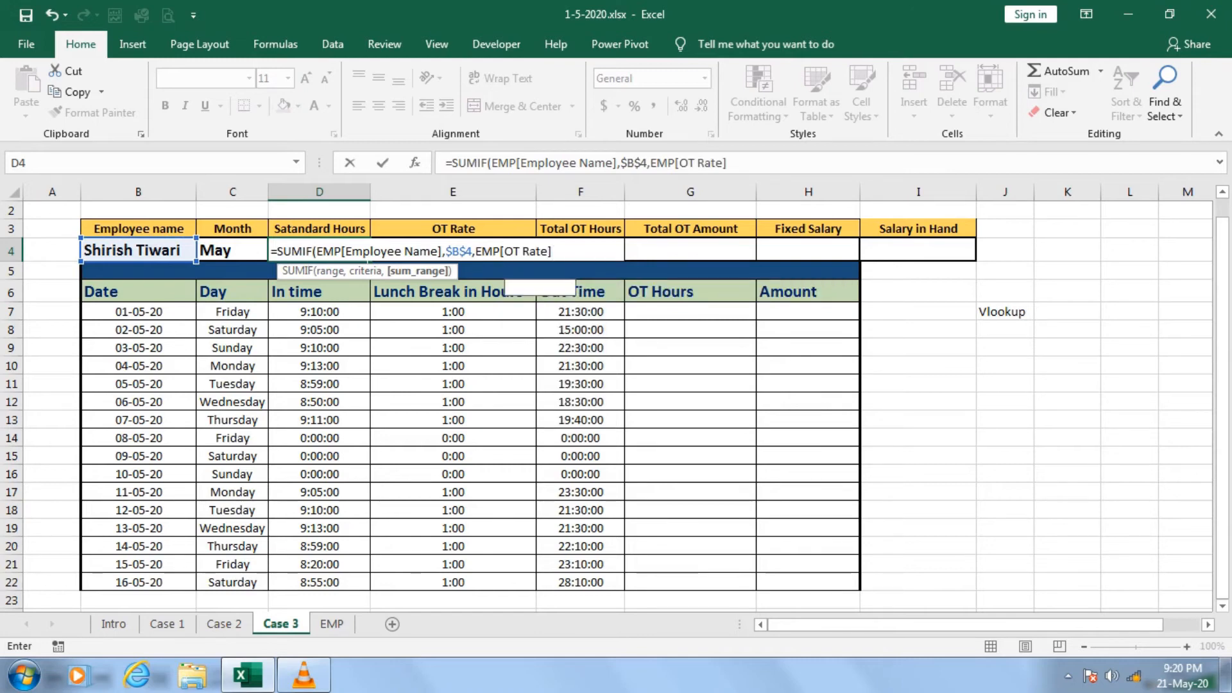
key("BackSpace")
key("BackSpace")
key("BackSpace")
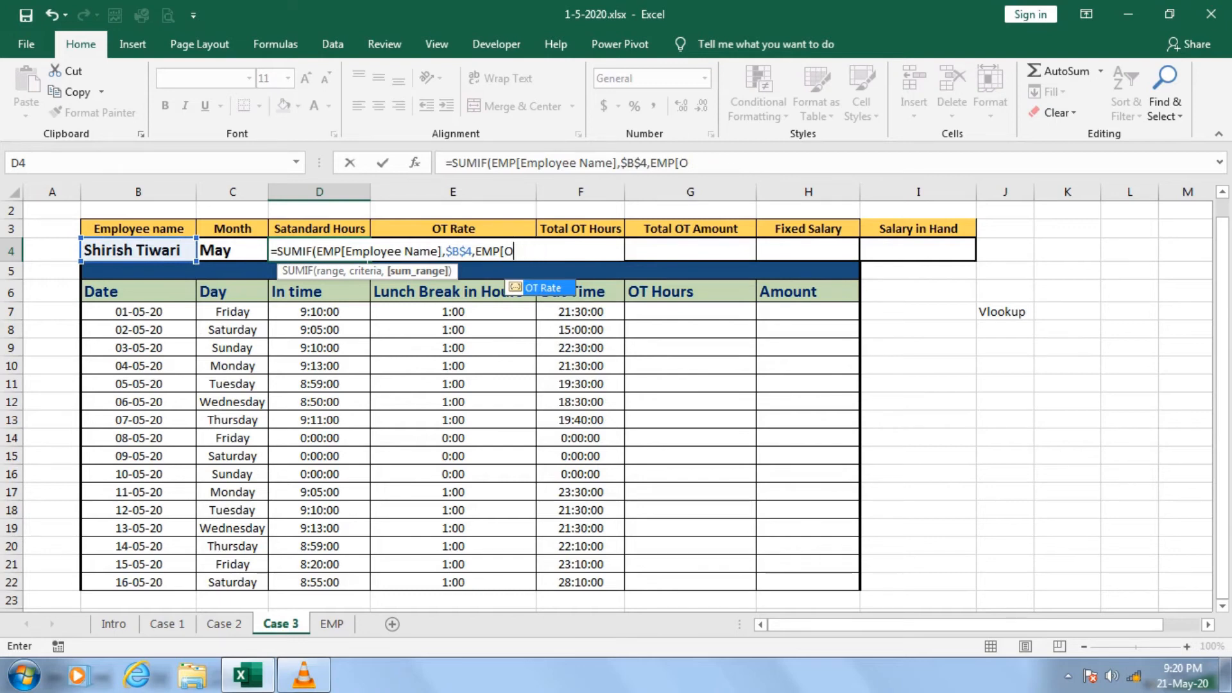
key("Down")
key("Down")
key("Down")
key("Down")
key("Tab")
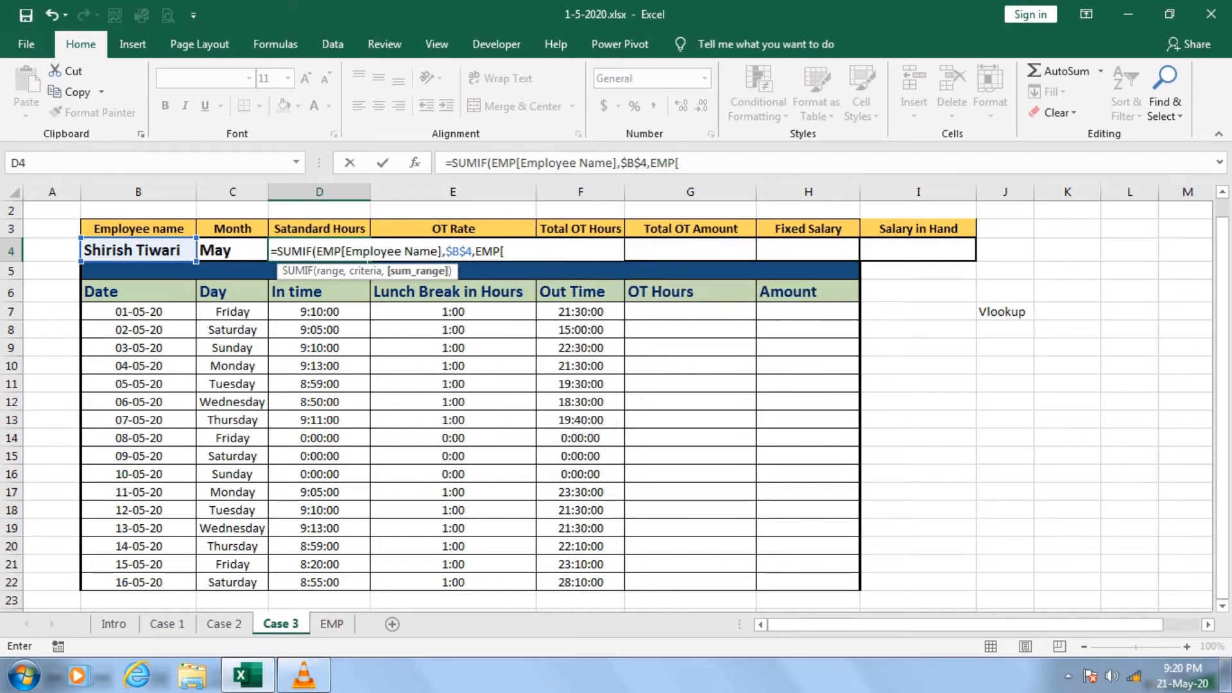
type("])")
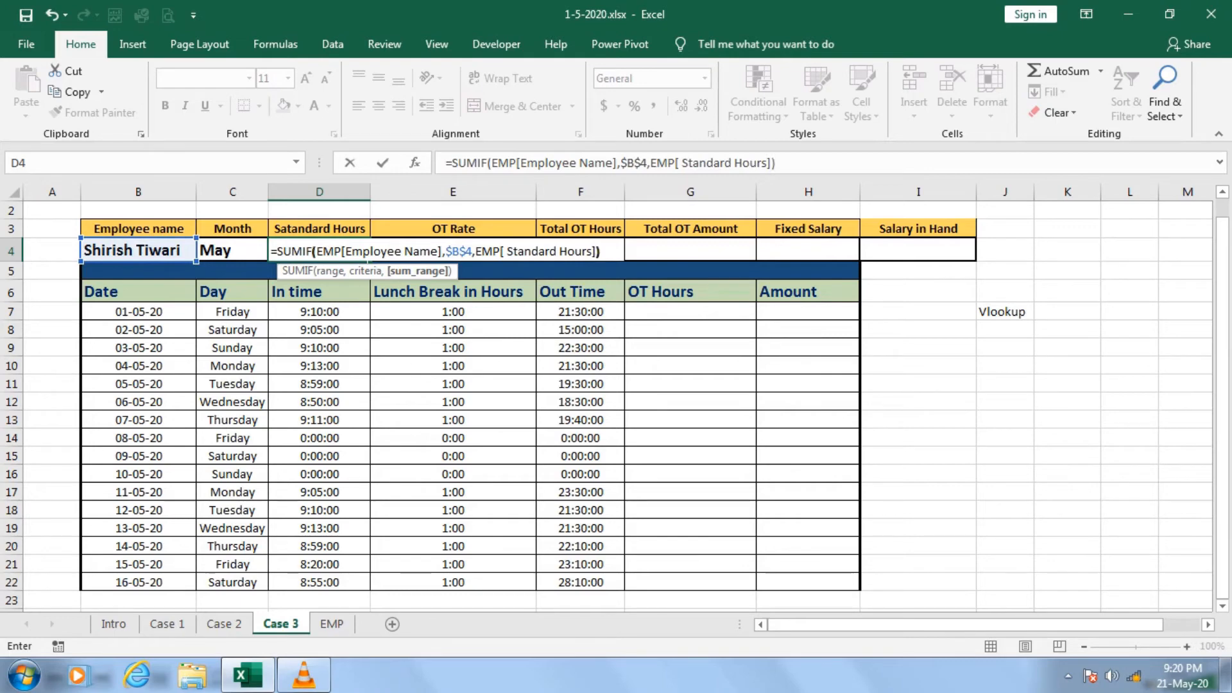
key("Return")
key("Up")
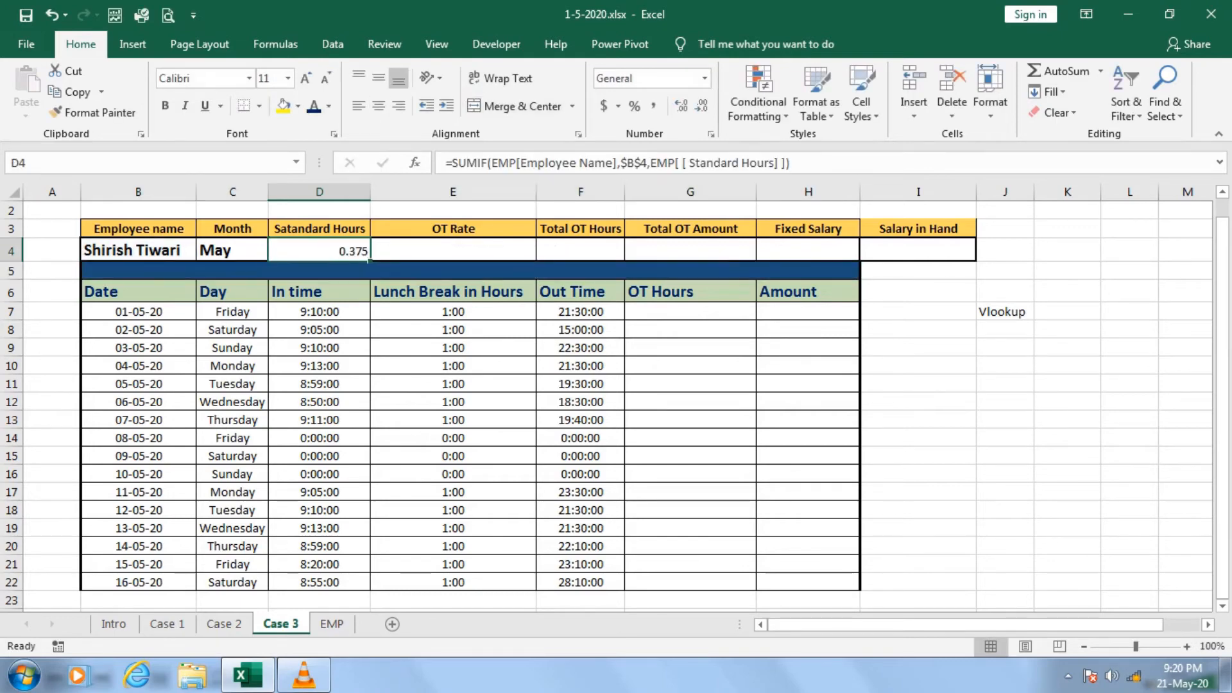
Format D4 as Time with the *1:30:55 PM type.
key("ctrl+1")
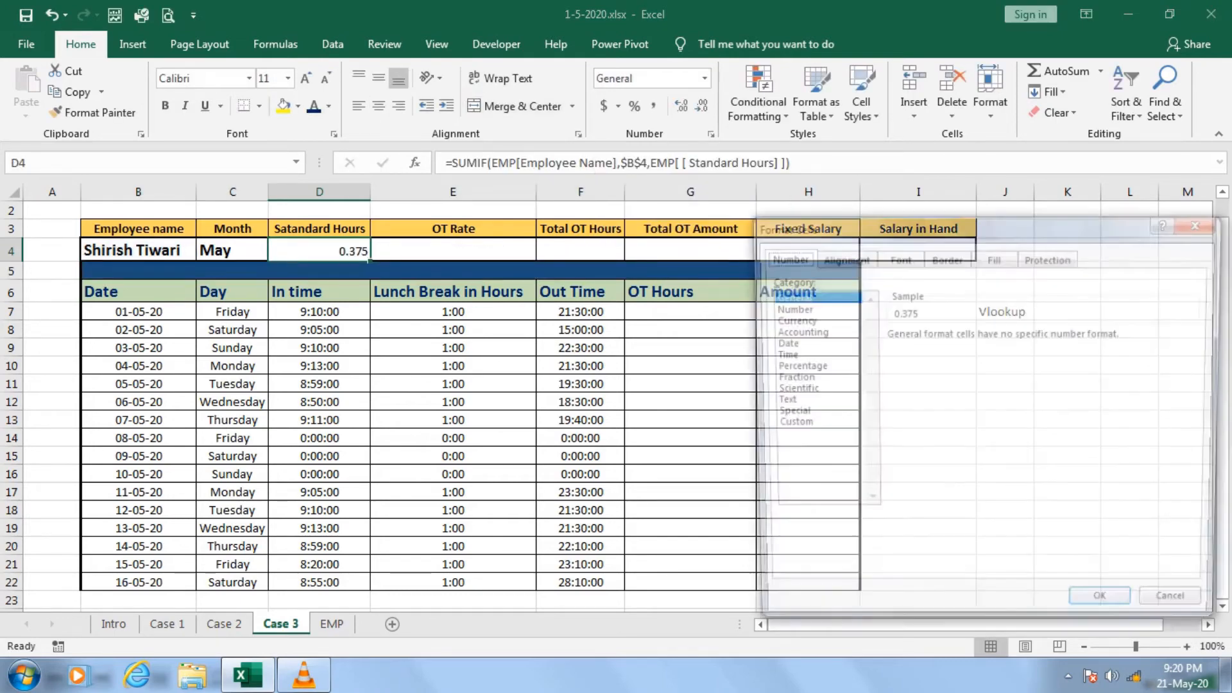
left_click(778, 355)
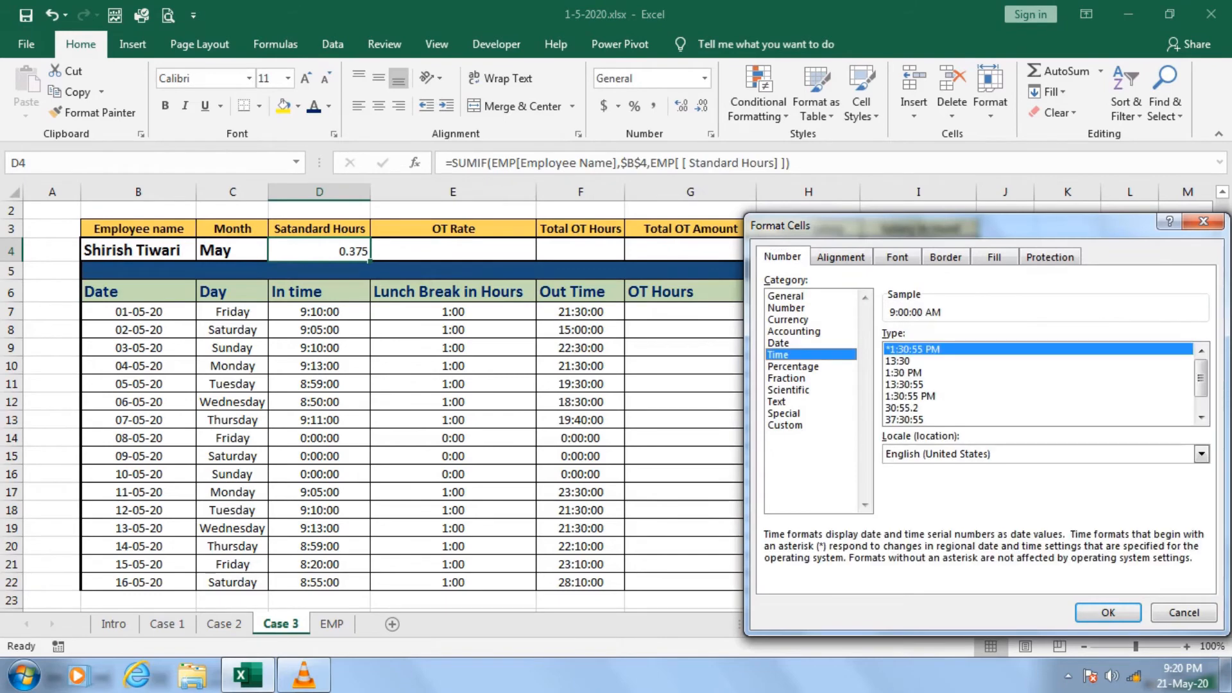
left_click(1108, 613)
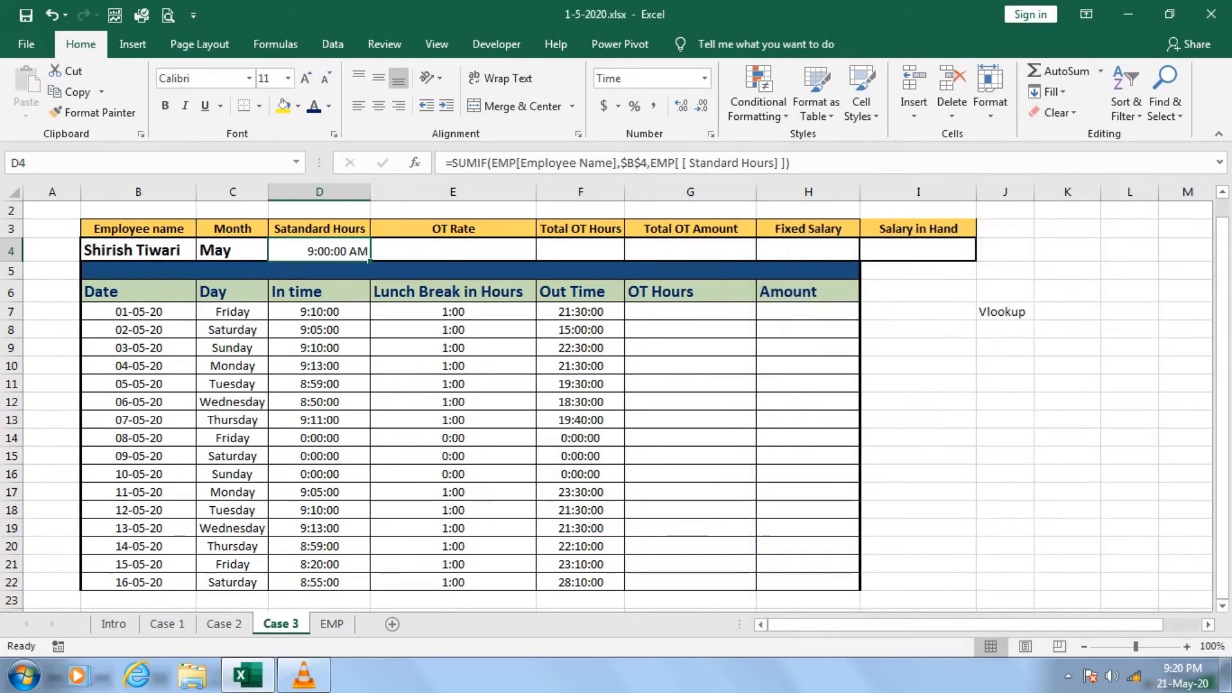
Select two different employees in turn from the name list in B4 to test the standard hours lookup.
key("Left")
key("Left")
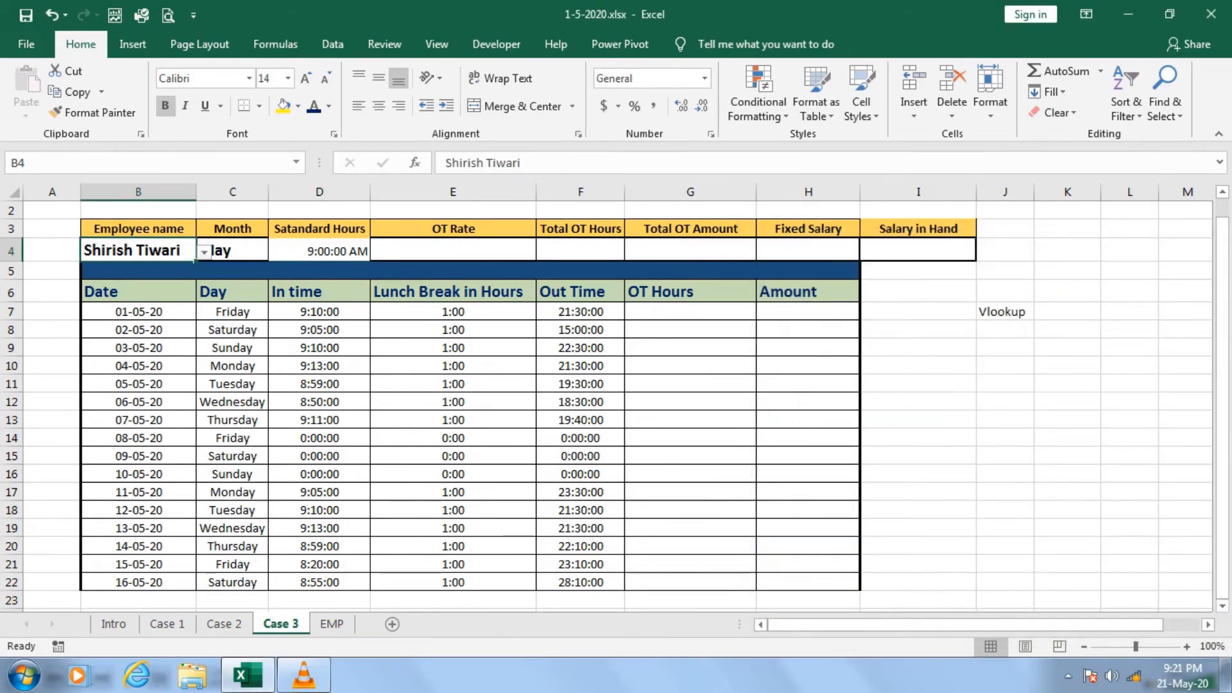
key("alt+Down")
key("Down")
key("Down")
key("Down")
key("Down")
key("Return")
key("alt+Down")
key("Up")
key("Up")
key("Up")
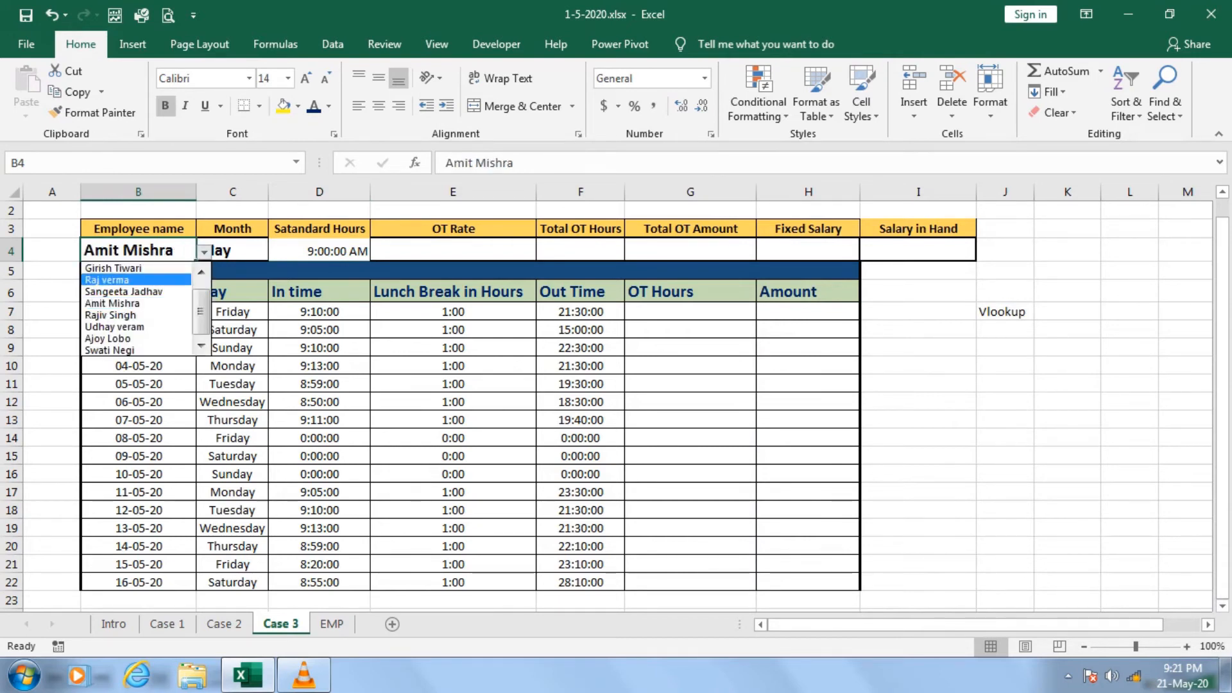
key("Return")
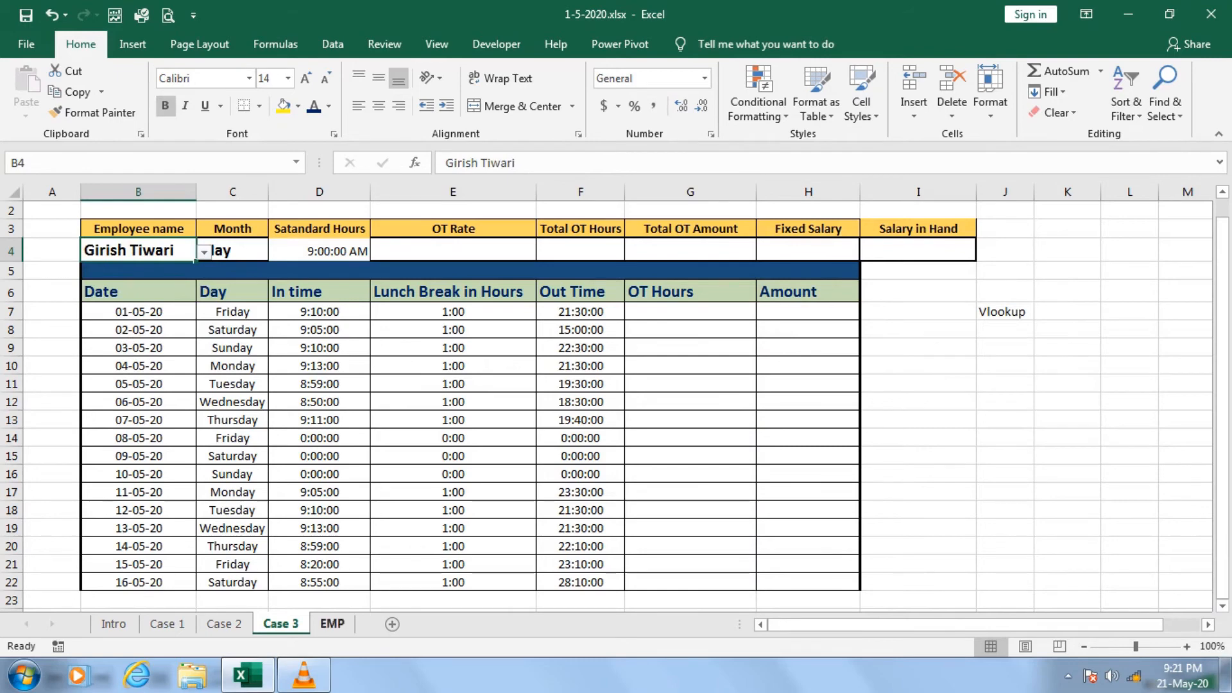
Check on the EMP sheet which employee in row 12 has standard hours that differ from the others.
key("ctrl+Page_Down")
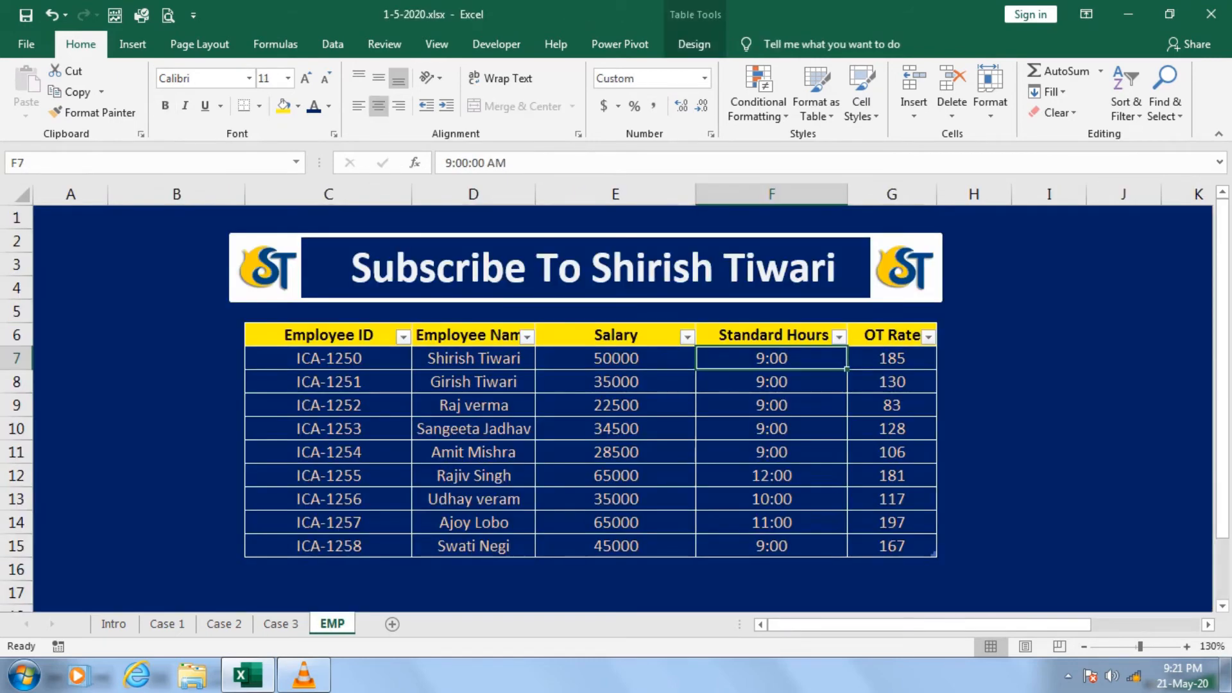
left_click_drag(771, 475, 481, 475)
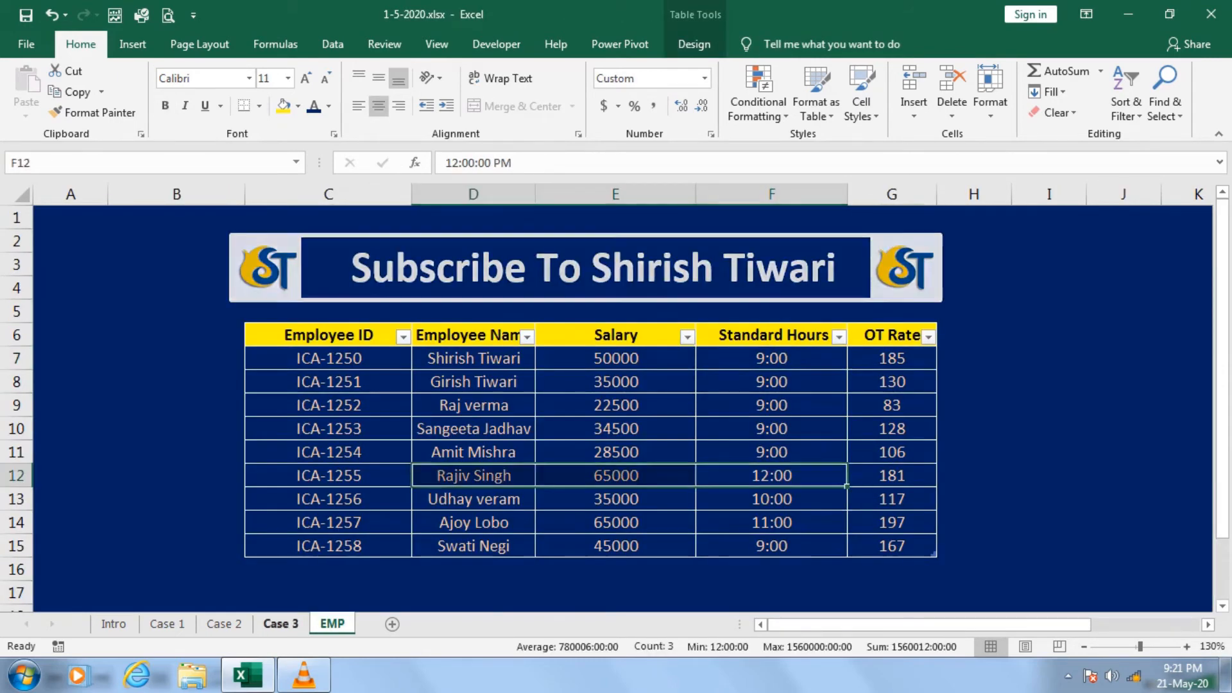
Return to the Case 3 sheet and select the employee from EMP row 12 in B4 to test the standard hours lookup.
key("ctrl+Page_Up")
left_click(204, 252)
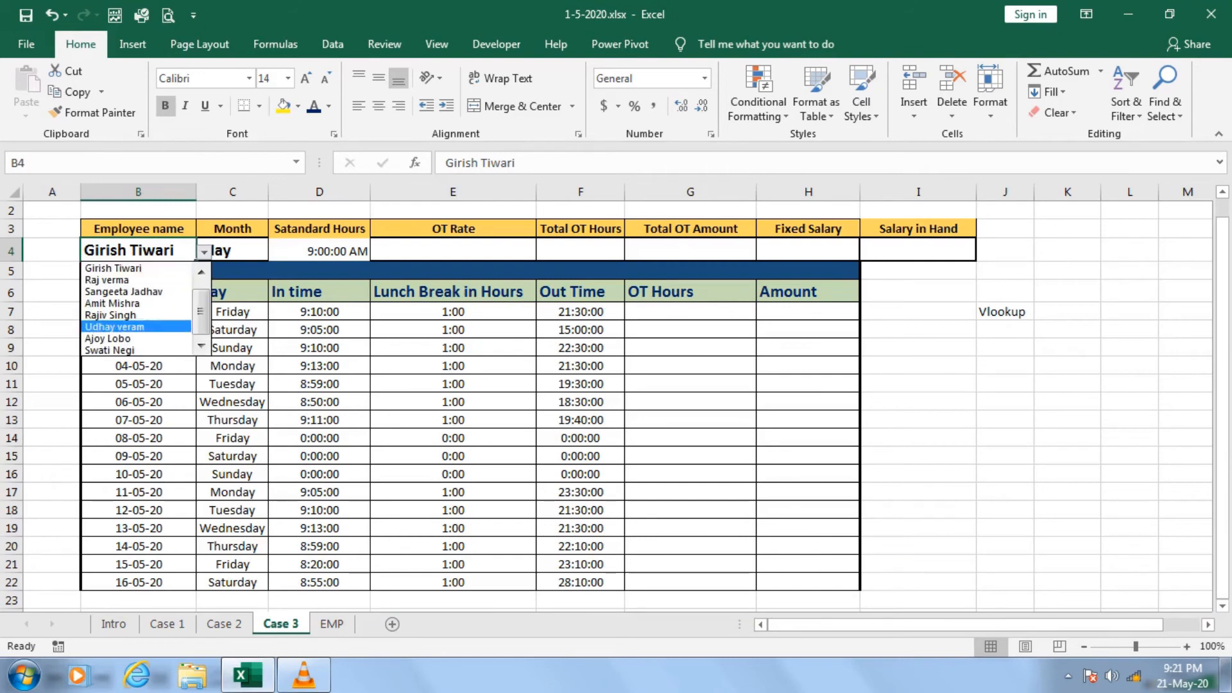
left_click(128, 314)
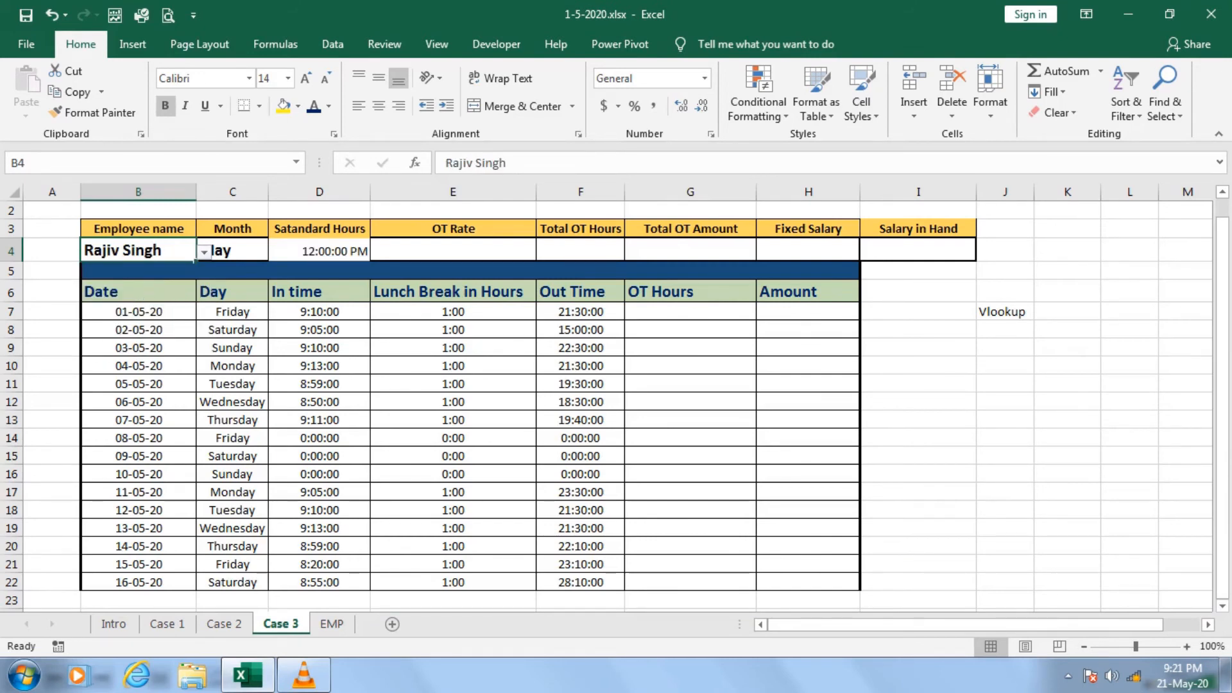
left_click(232, 251)
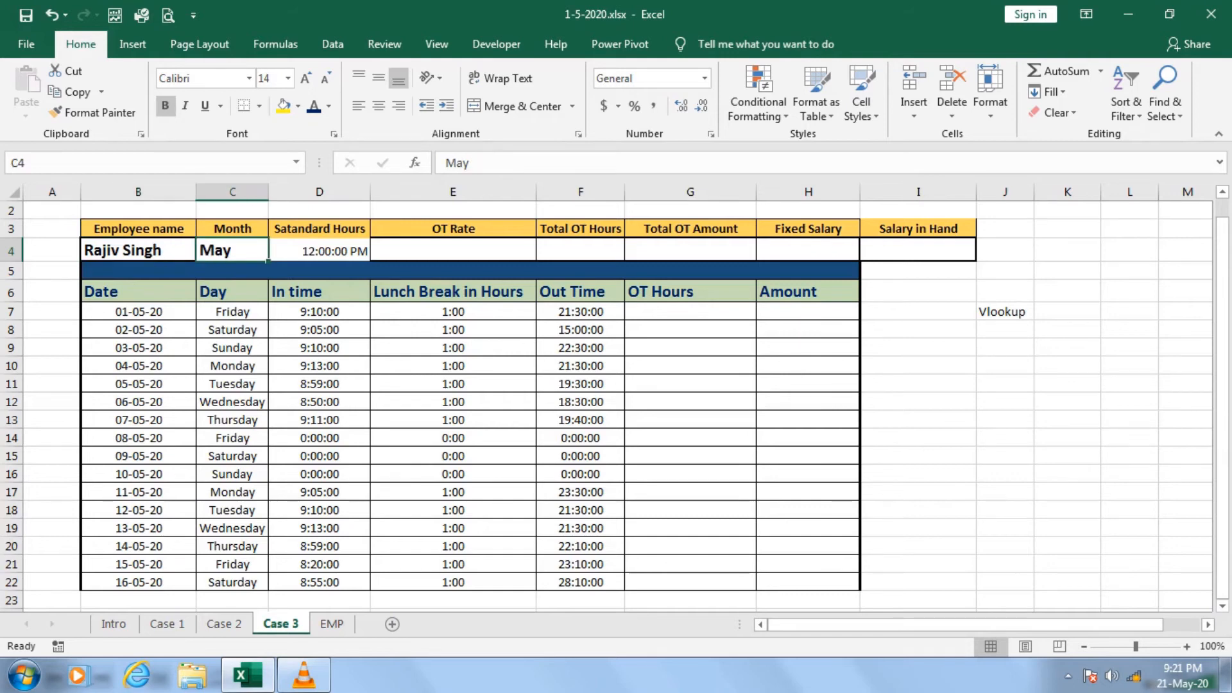
Set the employee name in B4 back to the first employee in the name list.
left_click(138, 251)
left_click(204, 252)
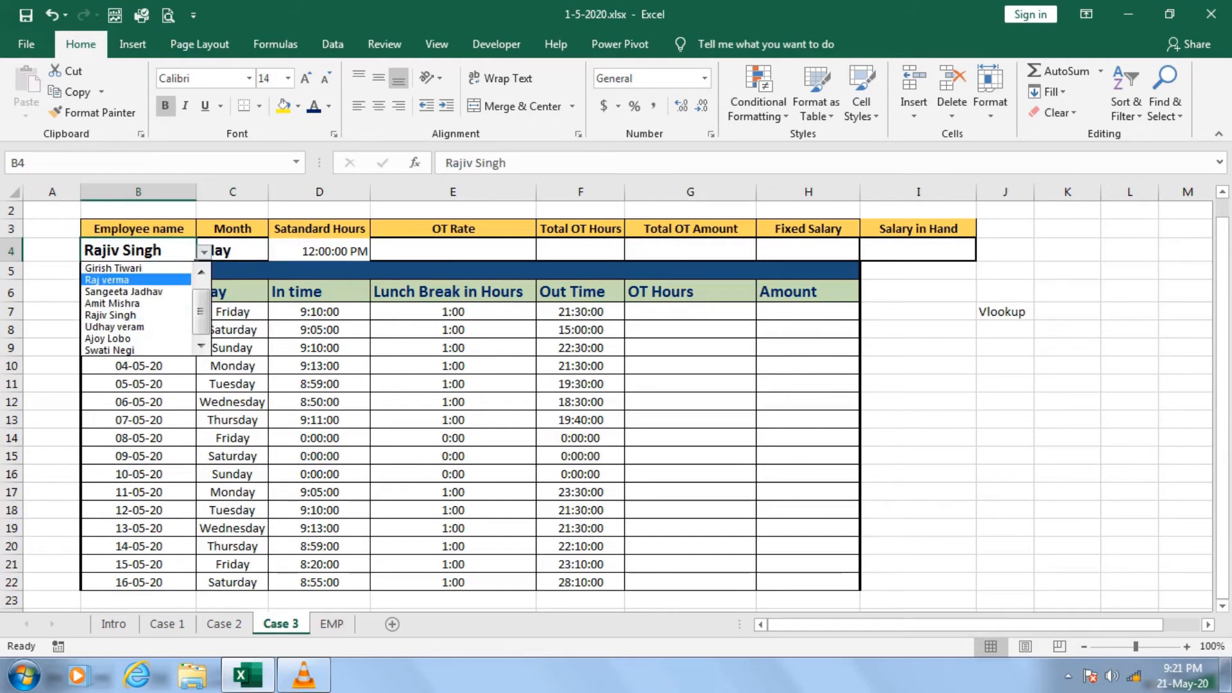
left_click(202, 272)
left_click(128, 268)
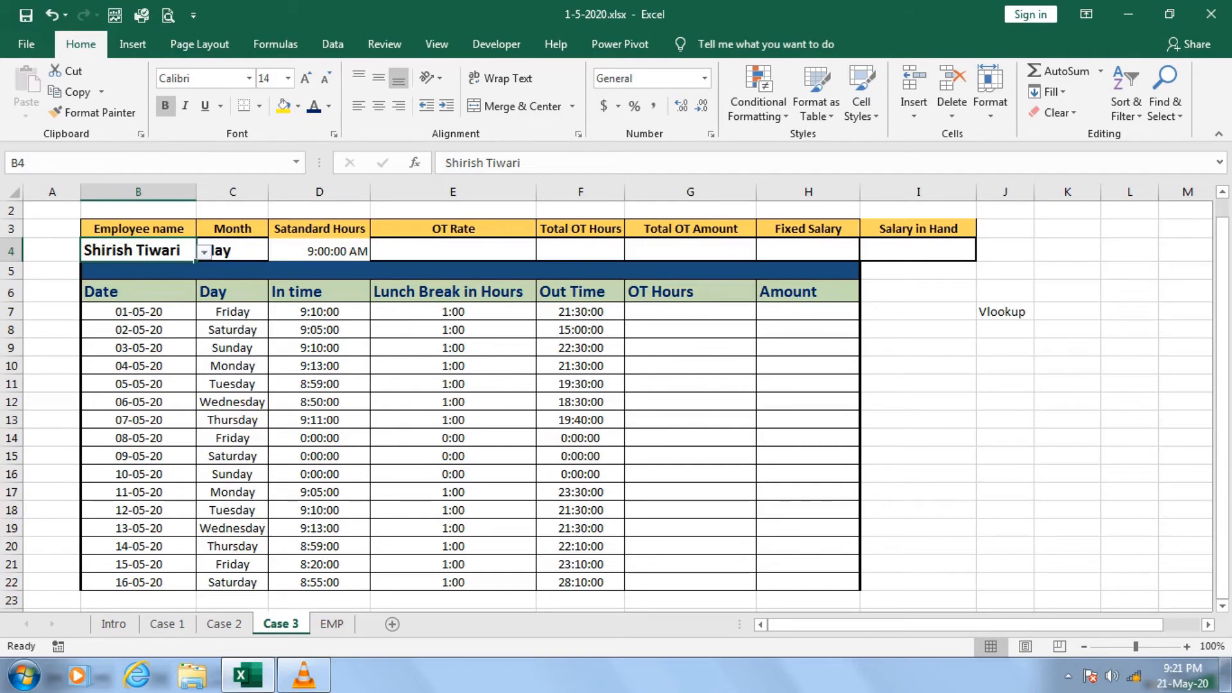
Start a SUMIF formula in the OT Rate cell E4 with the EMP table's Employee Name column as the range.
left_click(453, 251)
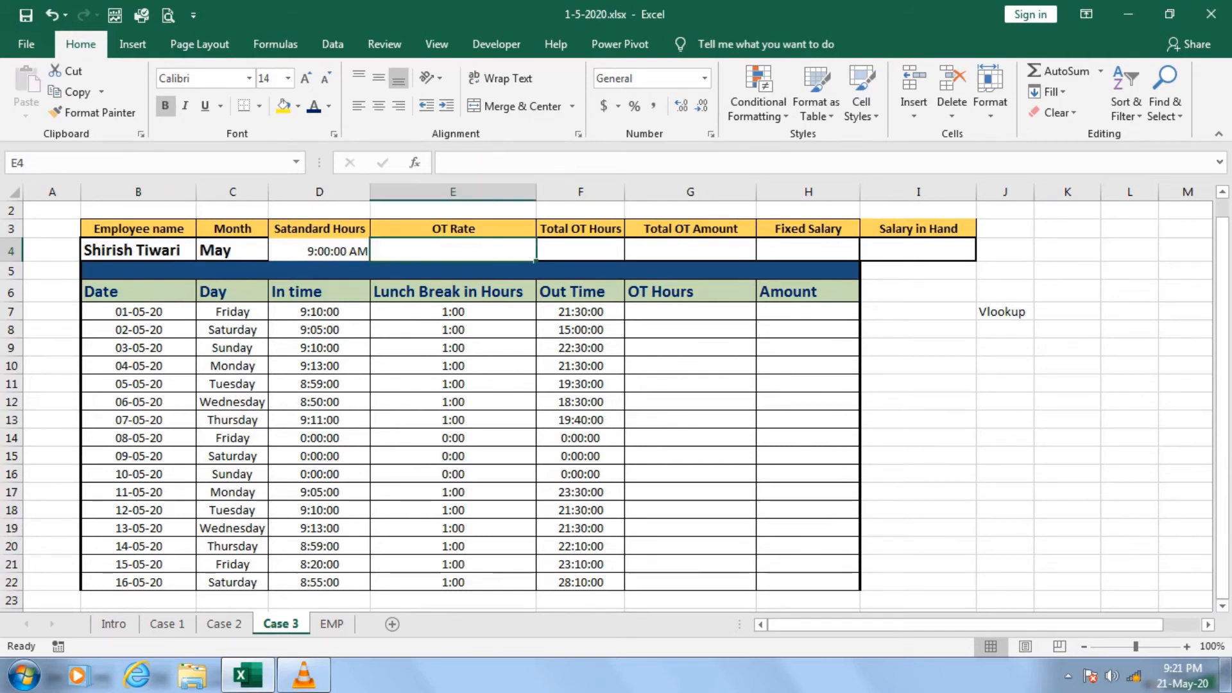
left_click(319, 251)
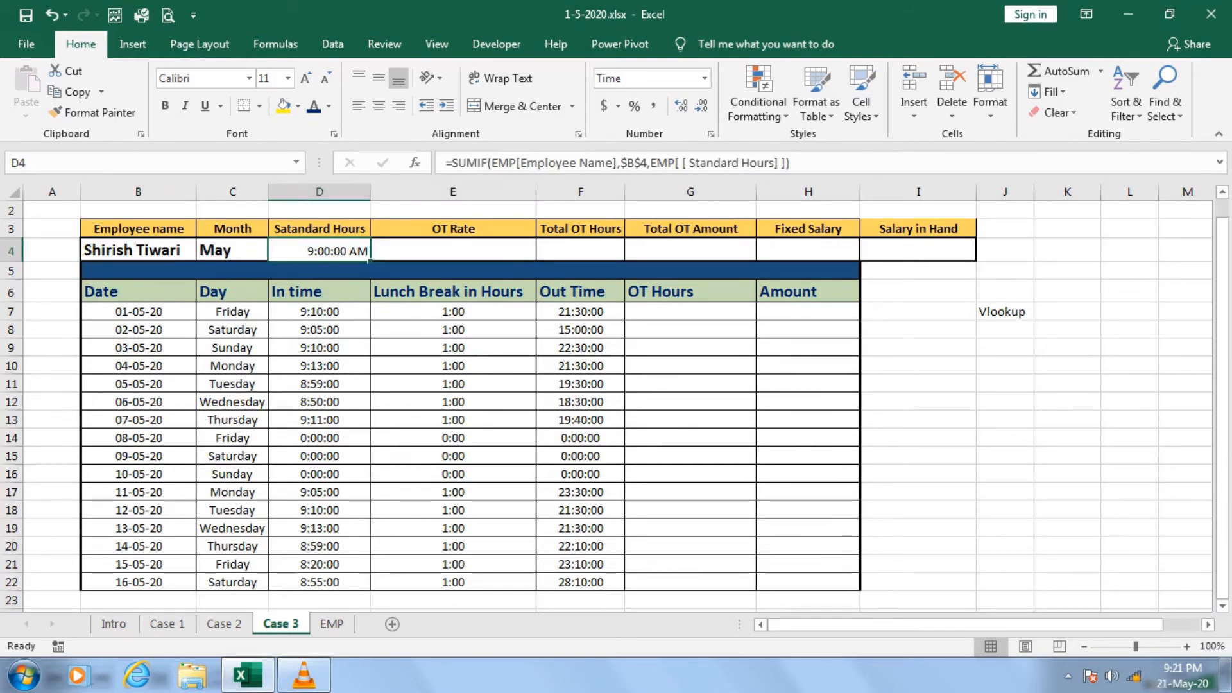
left_click(453, 250)
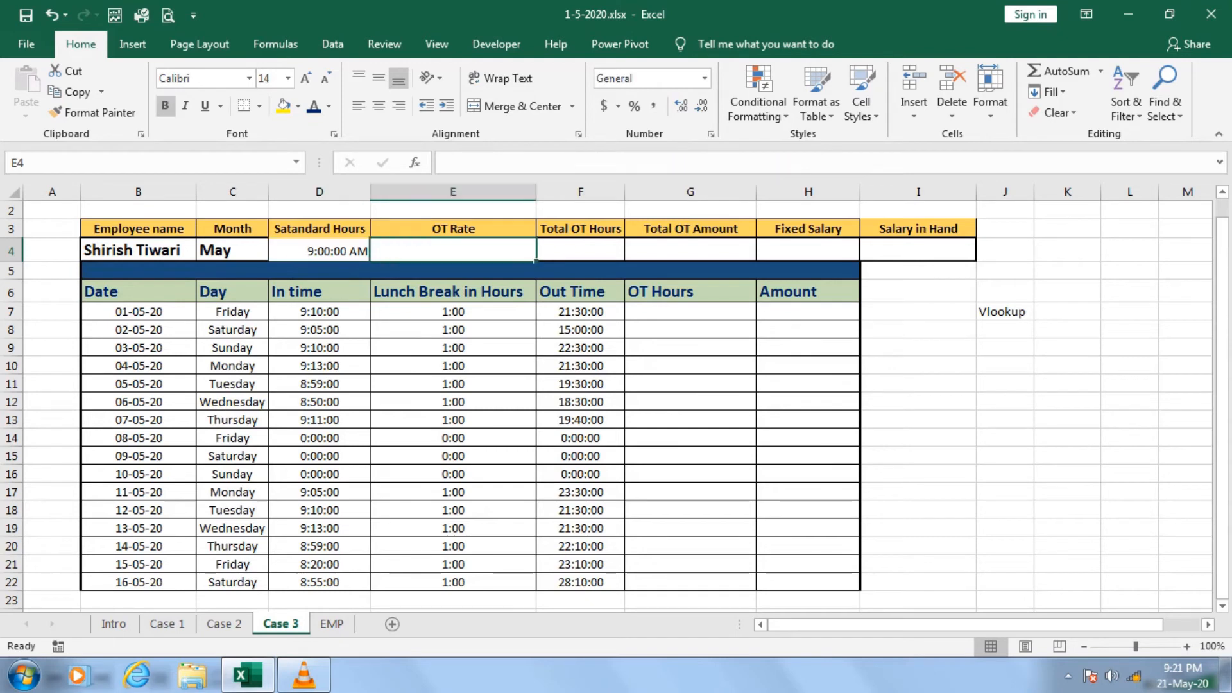
type("=su")
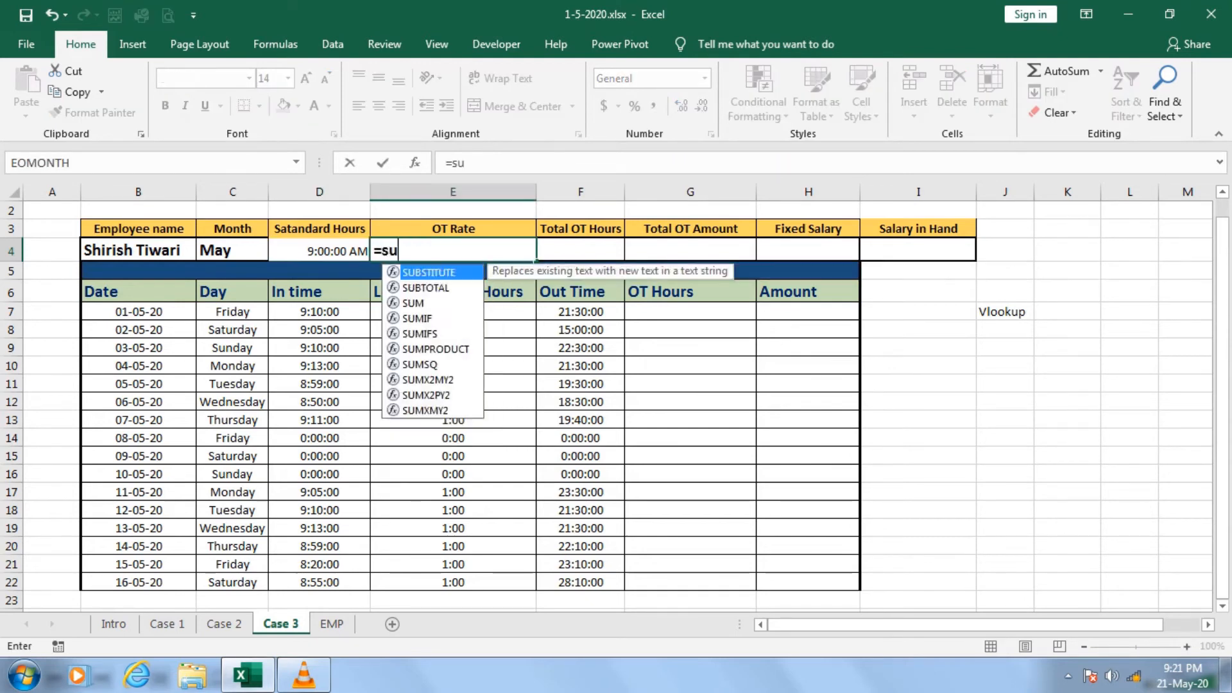
type("m")
key("Down")
key("Down")
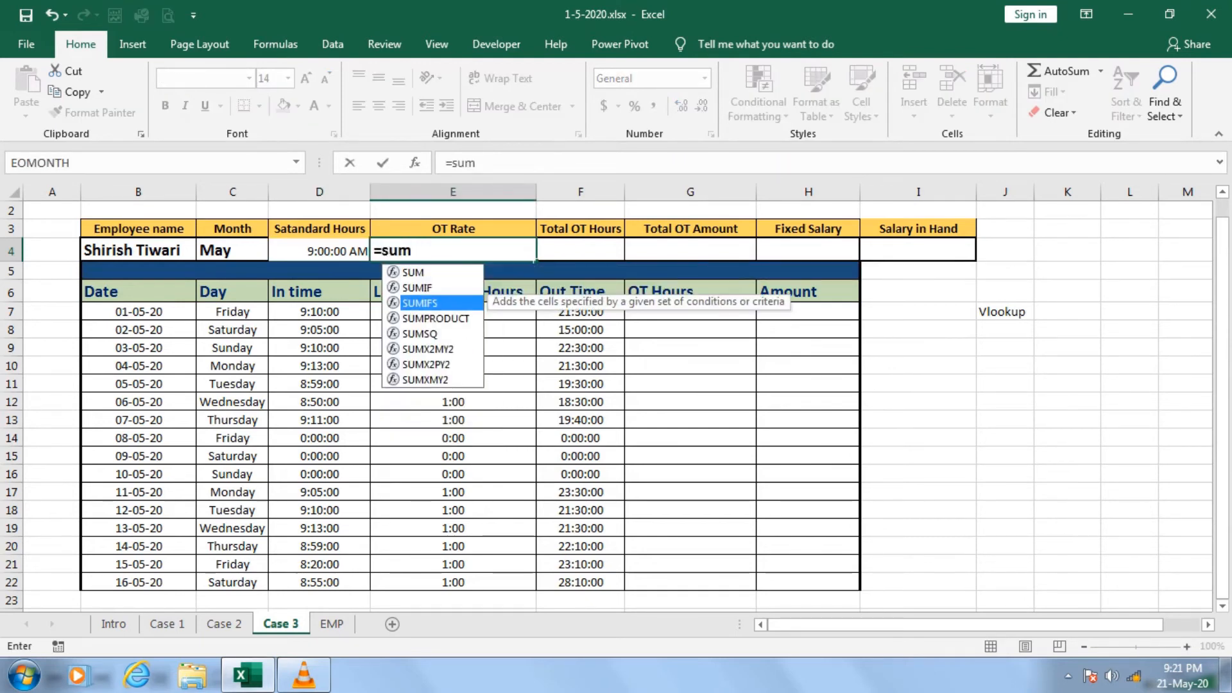
key("Up")
key("Tab")
type("EMP")
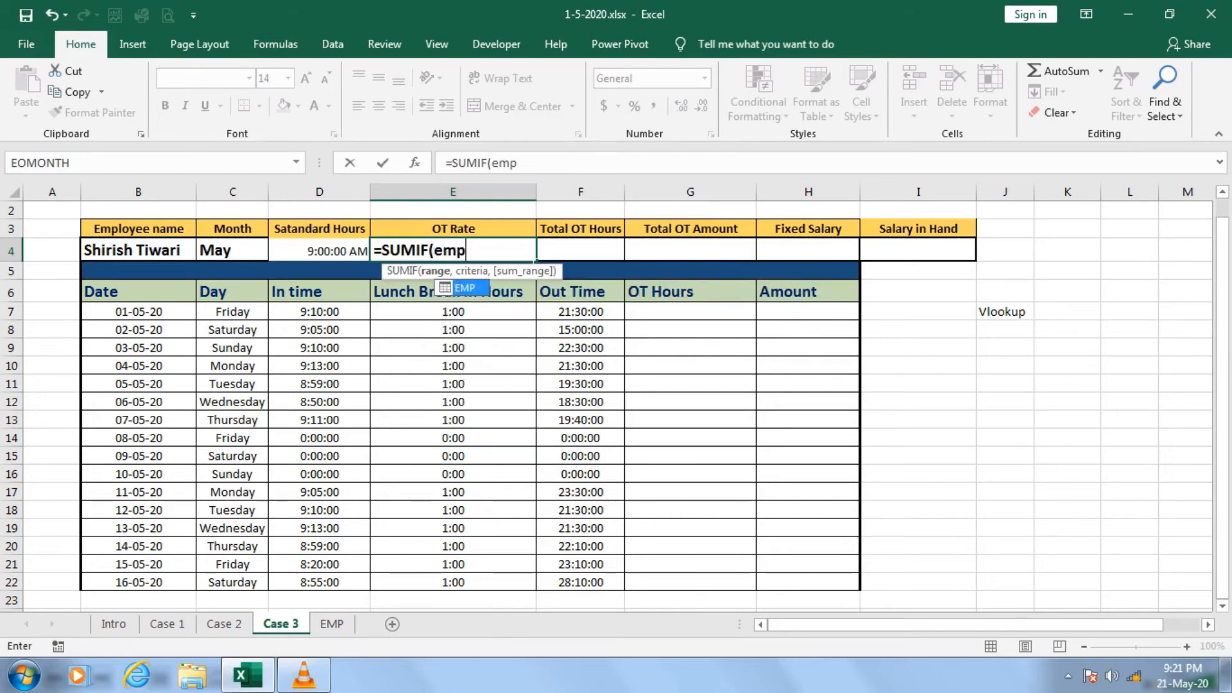
type("[")
key("Down")
key("Down")
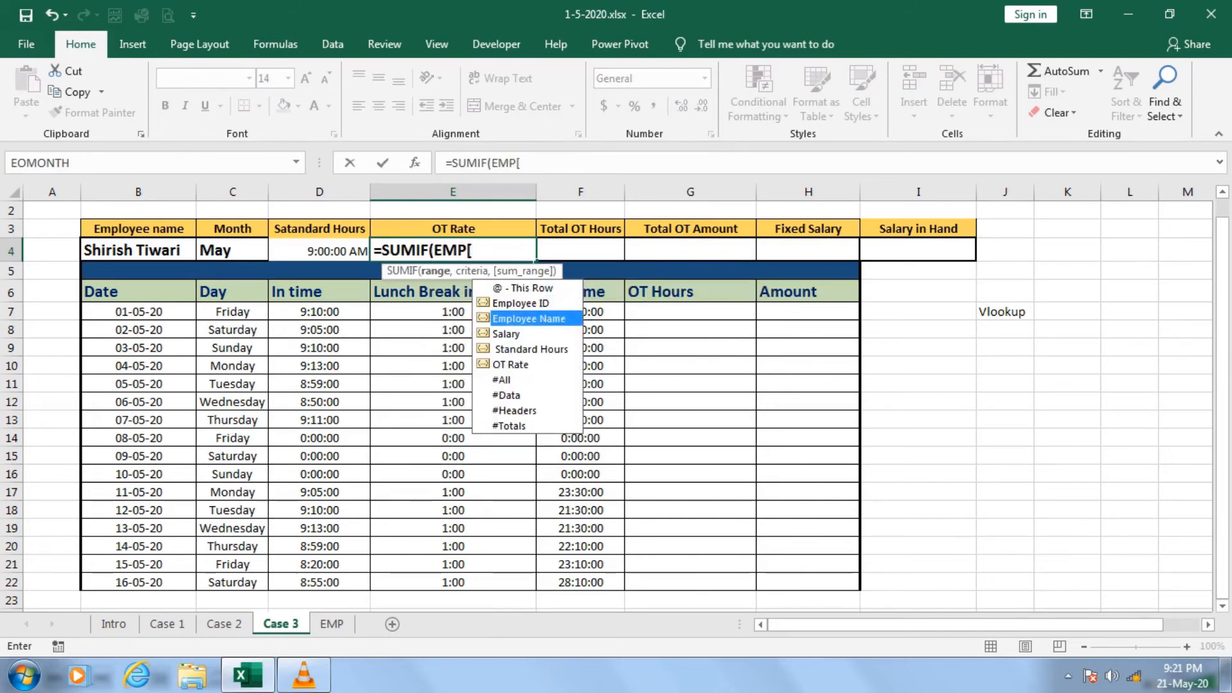
key("Tab")
type("],")
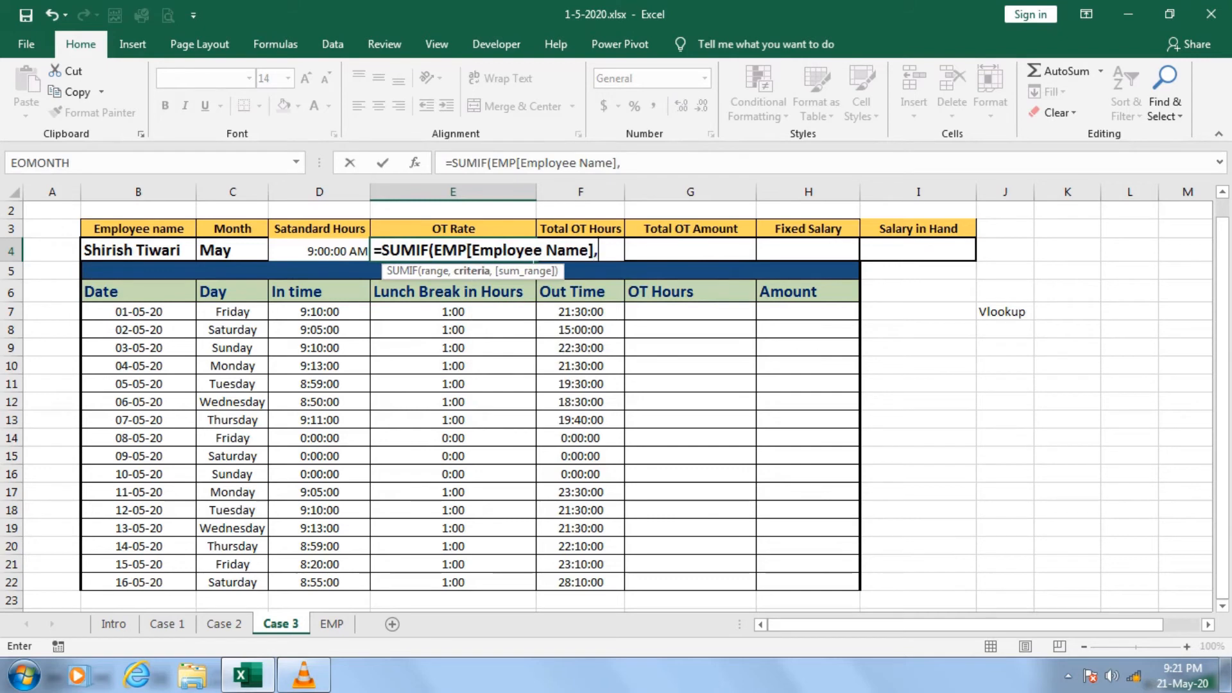
Add the employee name cell B4 to the SUMIF as the criteria, with the absolute reference $B$4.
key("Left")
key("Left")
key("Left")
key("F4")
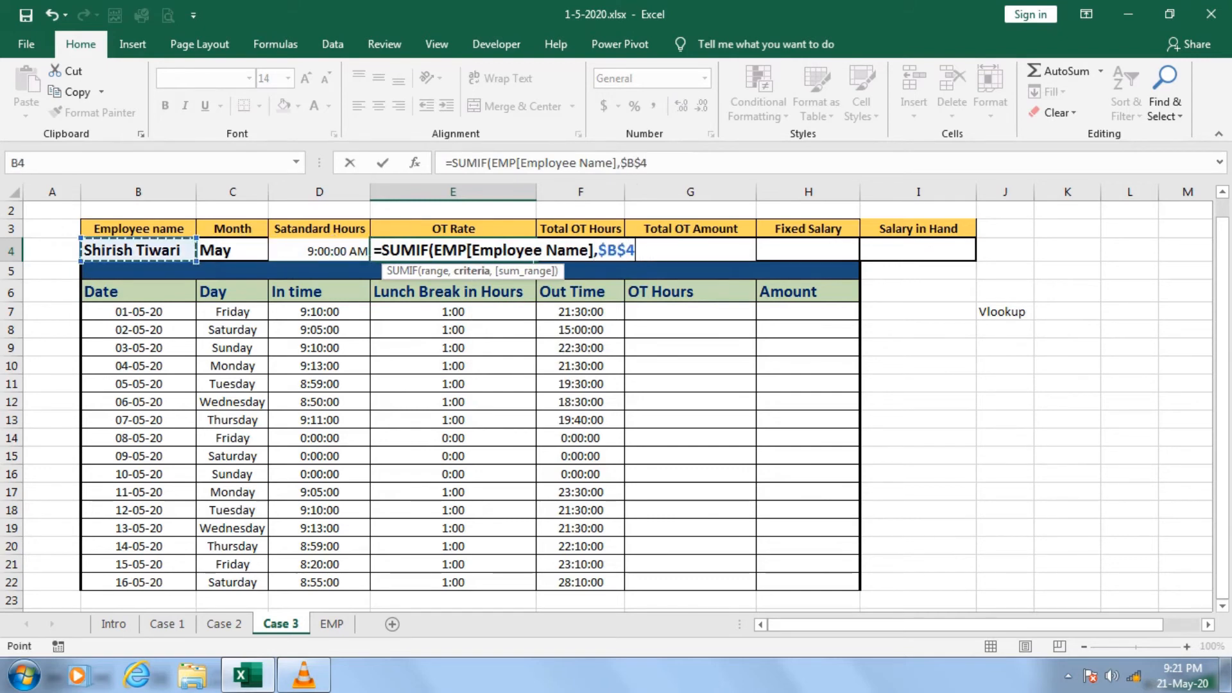
type(",emp")
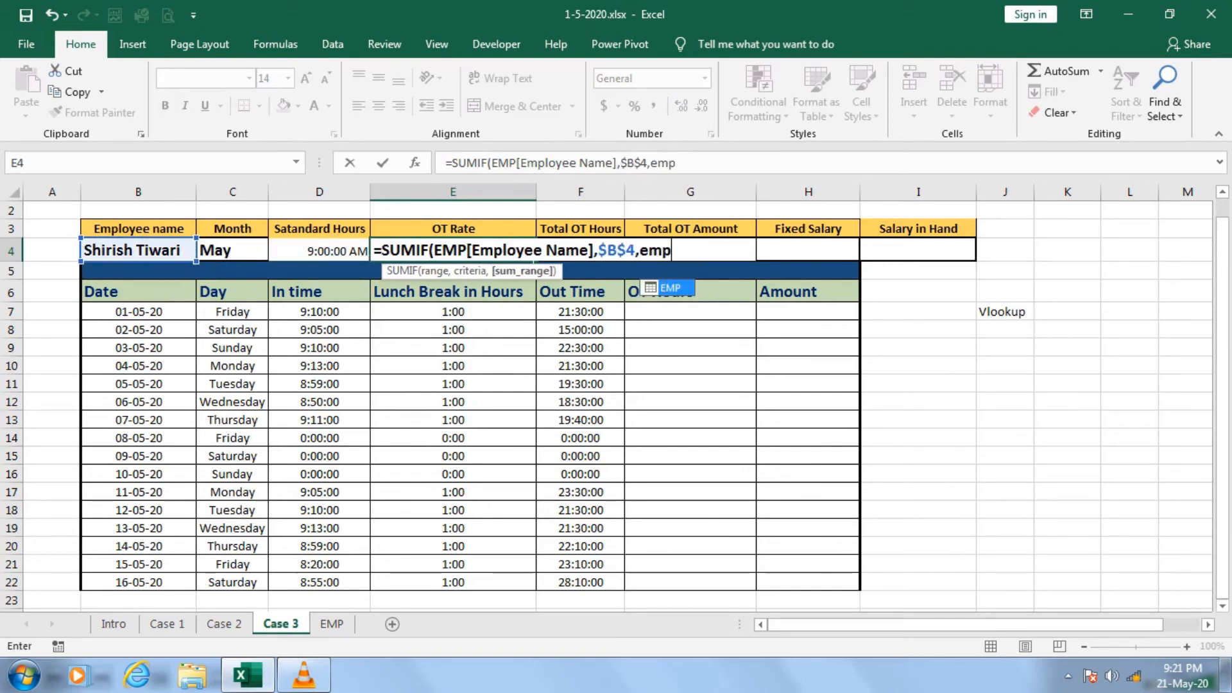
Use the EMP table's OT Rate column as the sum range and complete the SUMIF formula in E4.
key("Tab")
type("[")
key("Down")
key("Down")
key("Down")
key("Down")
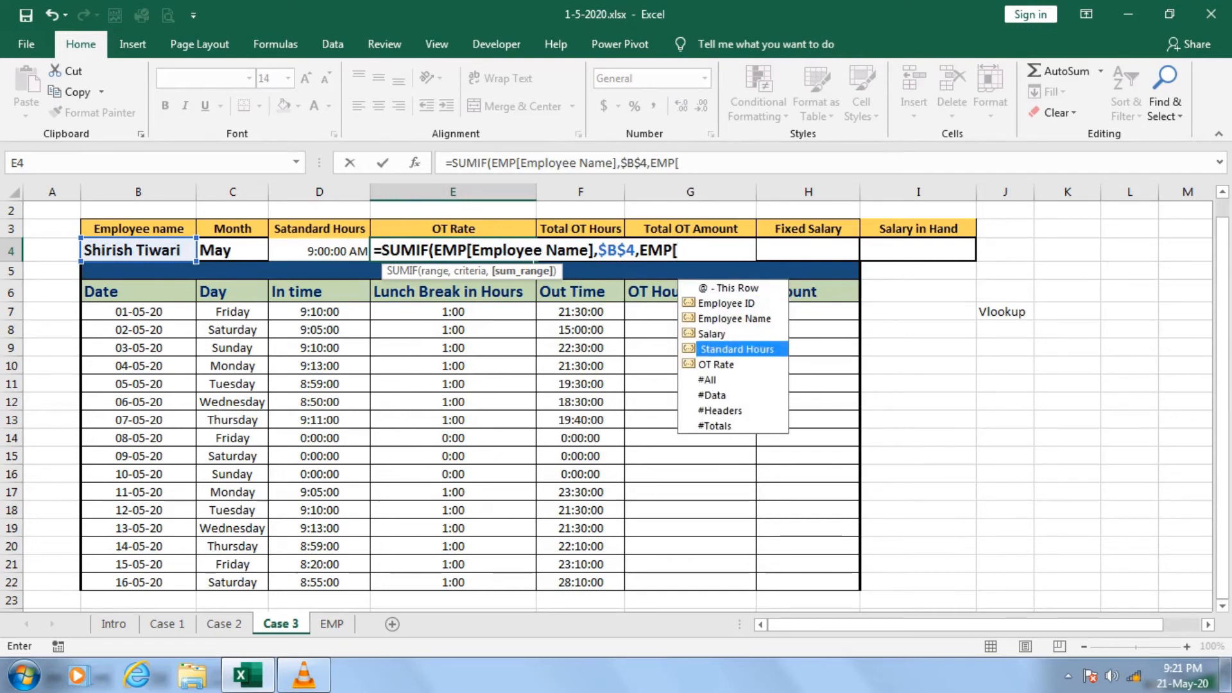
key("Down")
key("Tab")
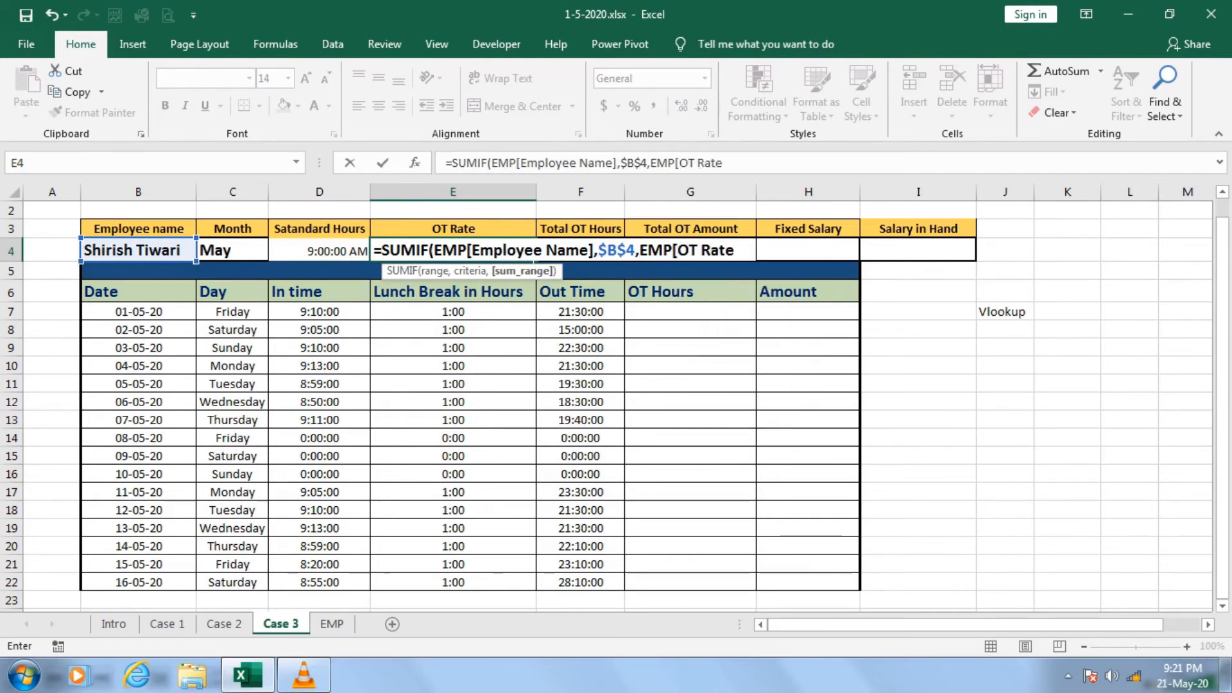
type("])")
key("Return")
key("Up")
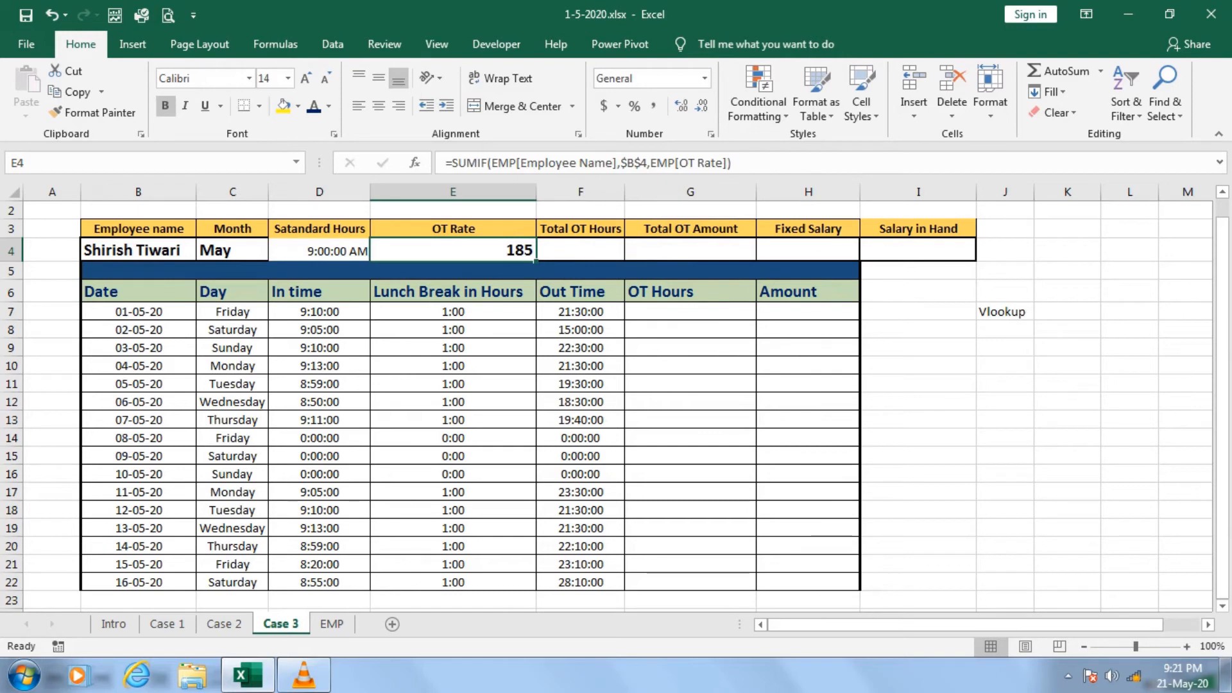
Select the employee from EMP row 12 in B4 to test the OT rate lookup in E4.
left_click(138, 250)
left_click(204, 252)
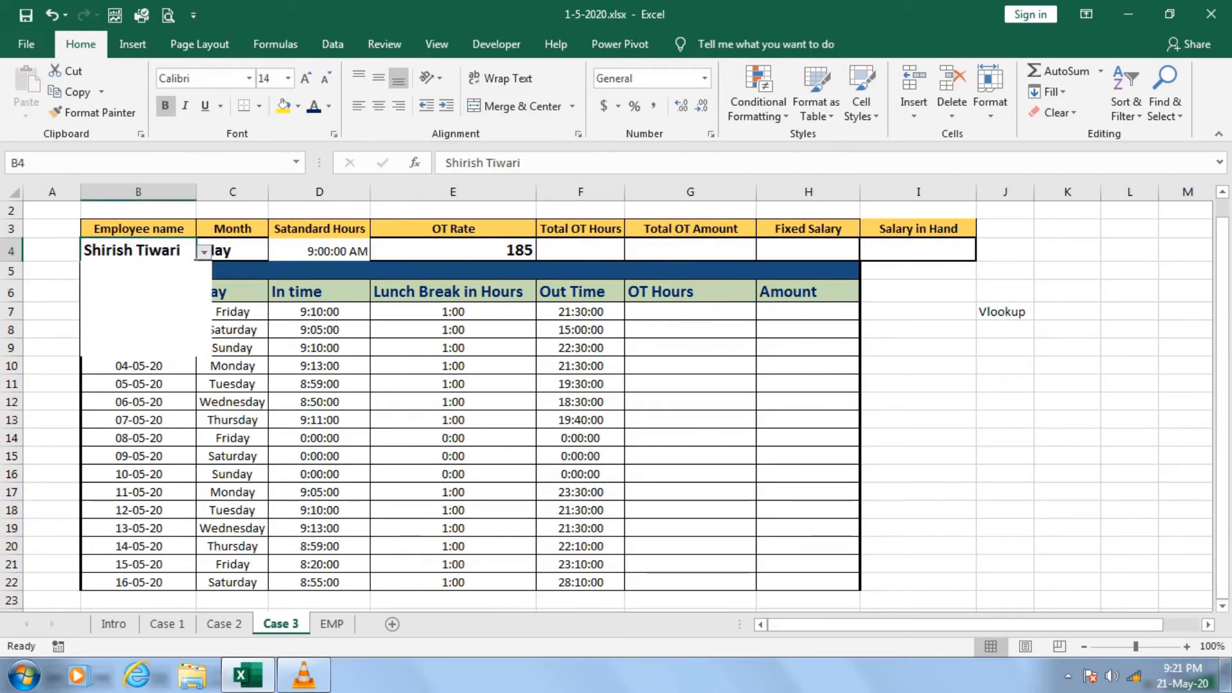
key("Down")
key("Return")
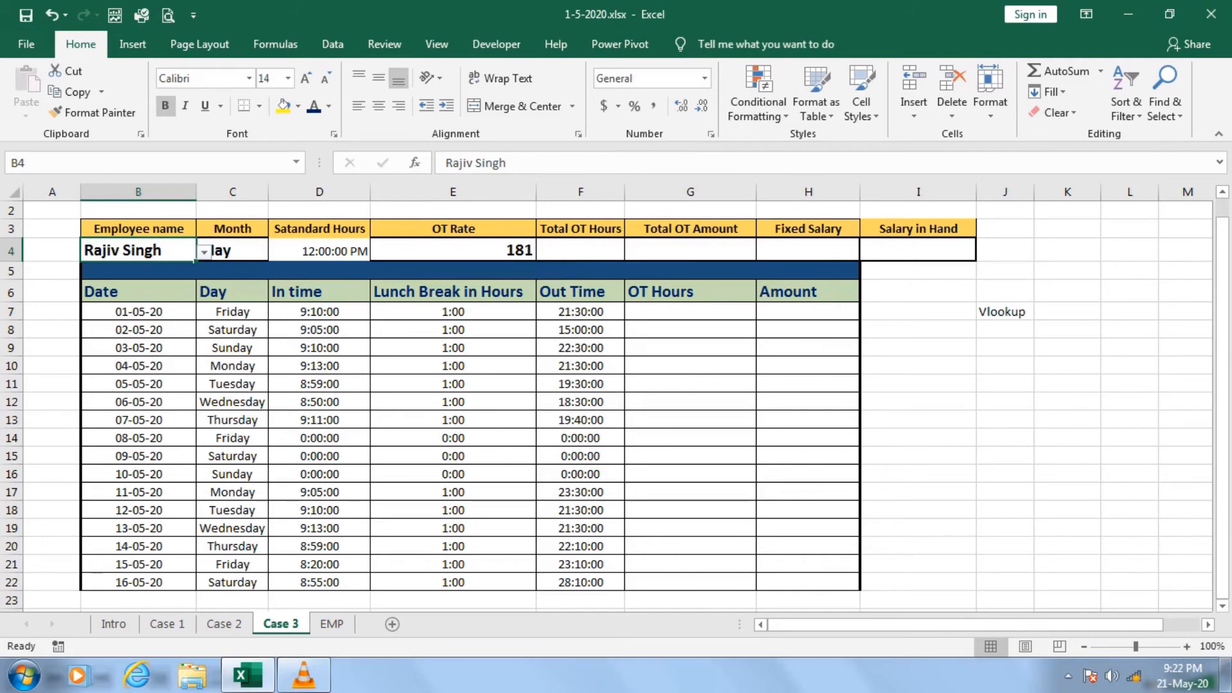
left_click(453, 250)
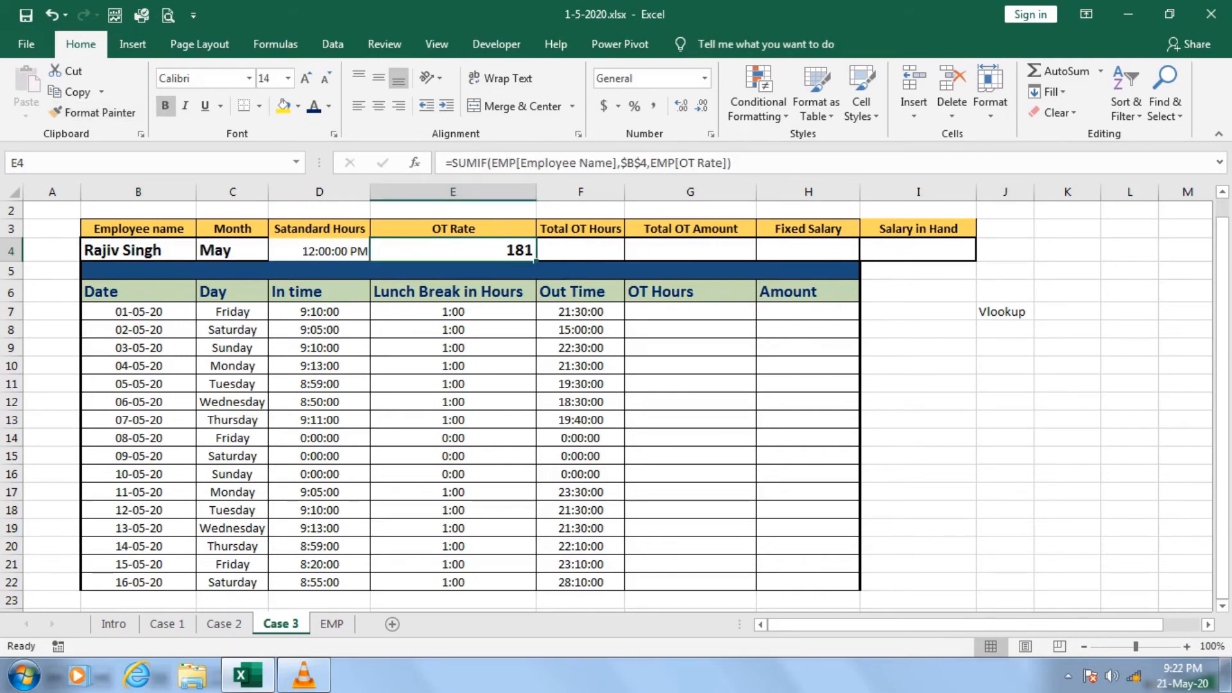
Check the employee details in D12:G12 on the EMP sheet against the looked-up standard hours and OT rate.
left_click(332, 623)
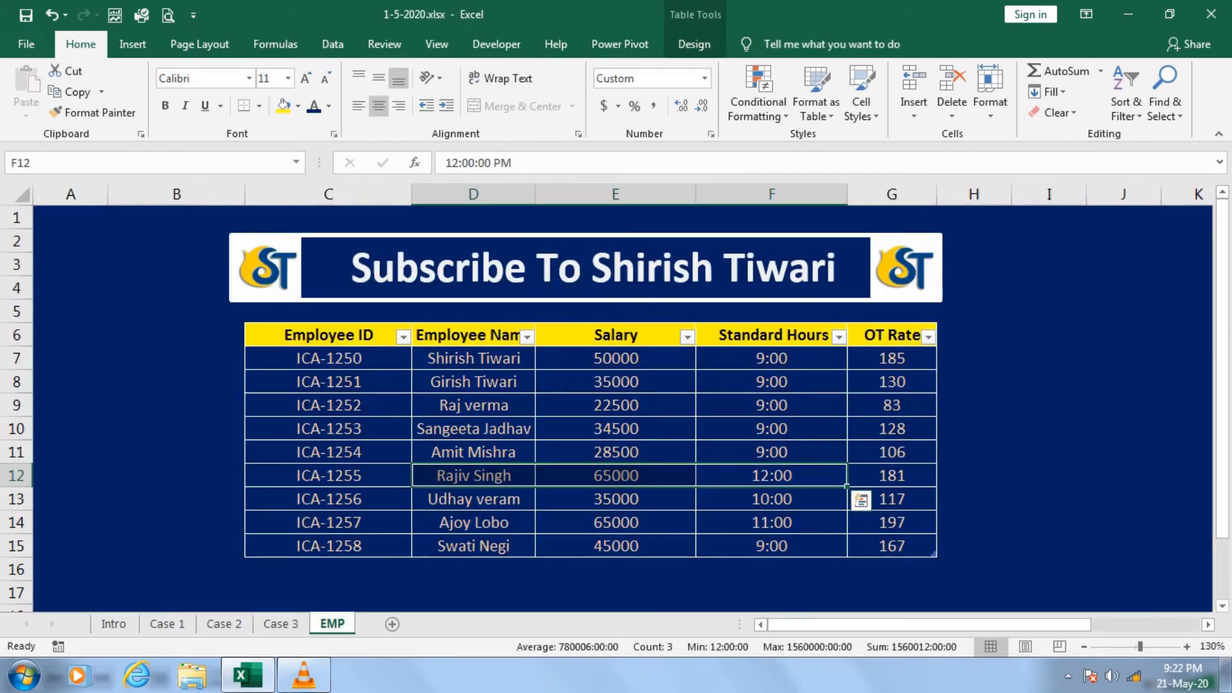
key("shift+Right")
key("shift+Right")
key("shift+Right")
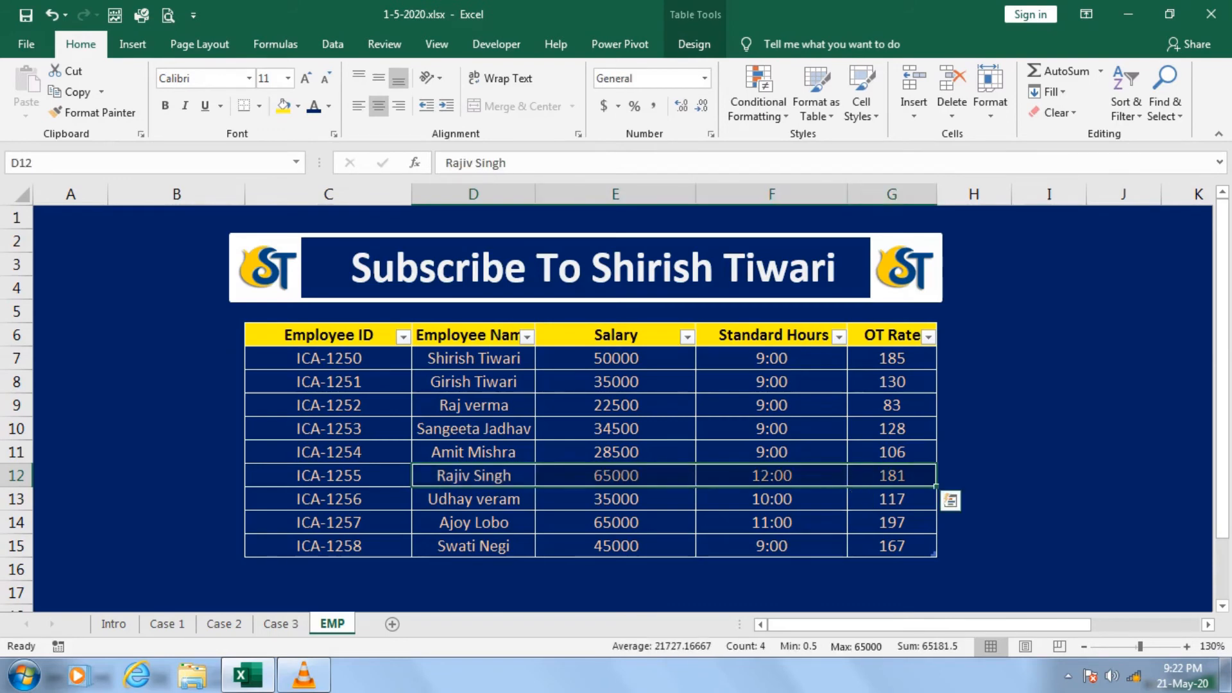
Examine the values in the OT Rate column of the EMP table, from G7 down to G14.
left_click(973, 358)
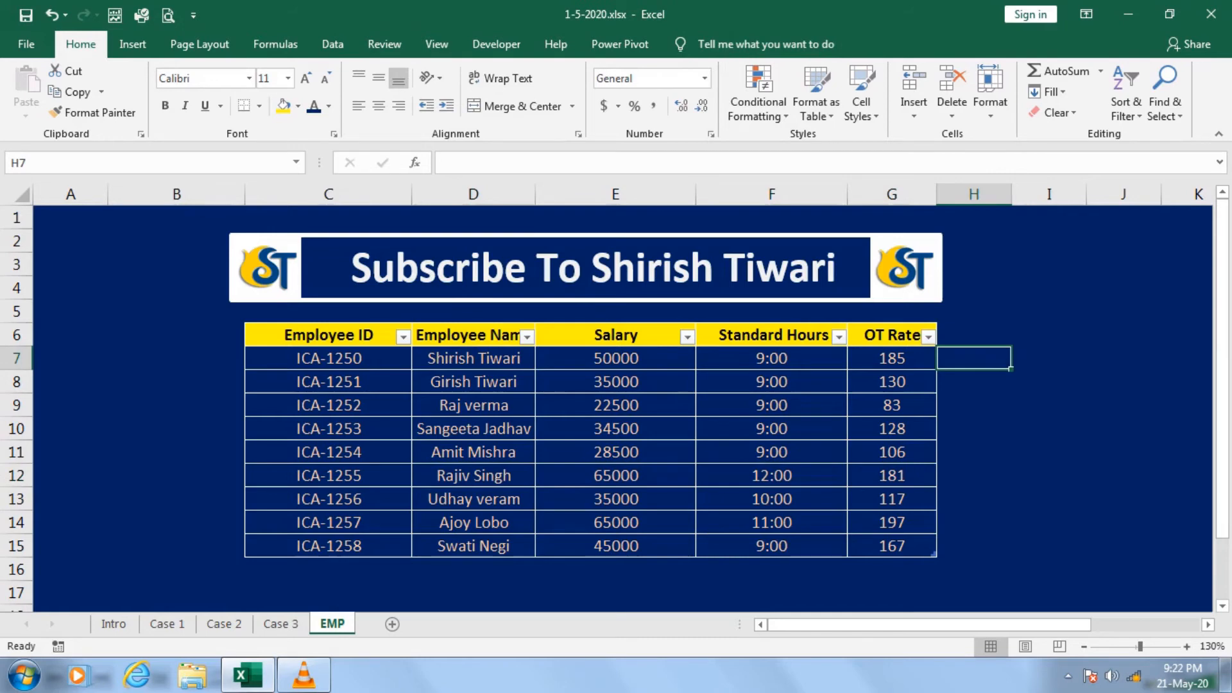
key("Left")
key("ctrl+shift+Down")
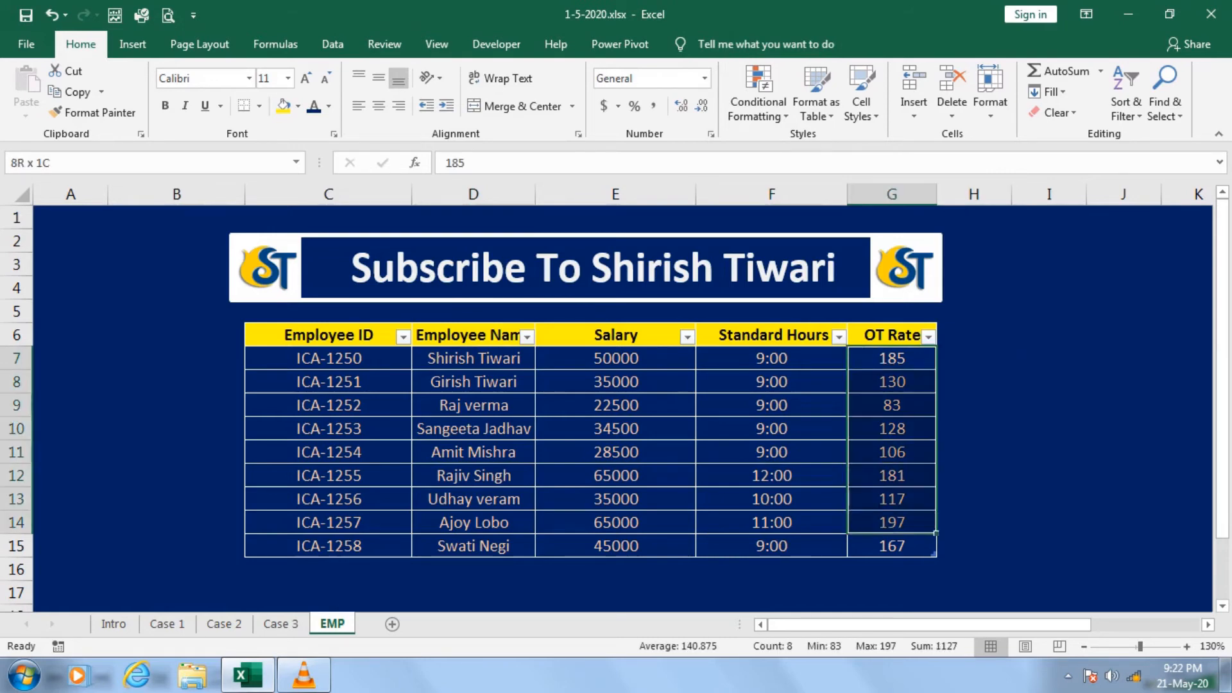
key("Right")
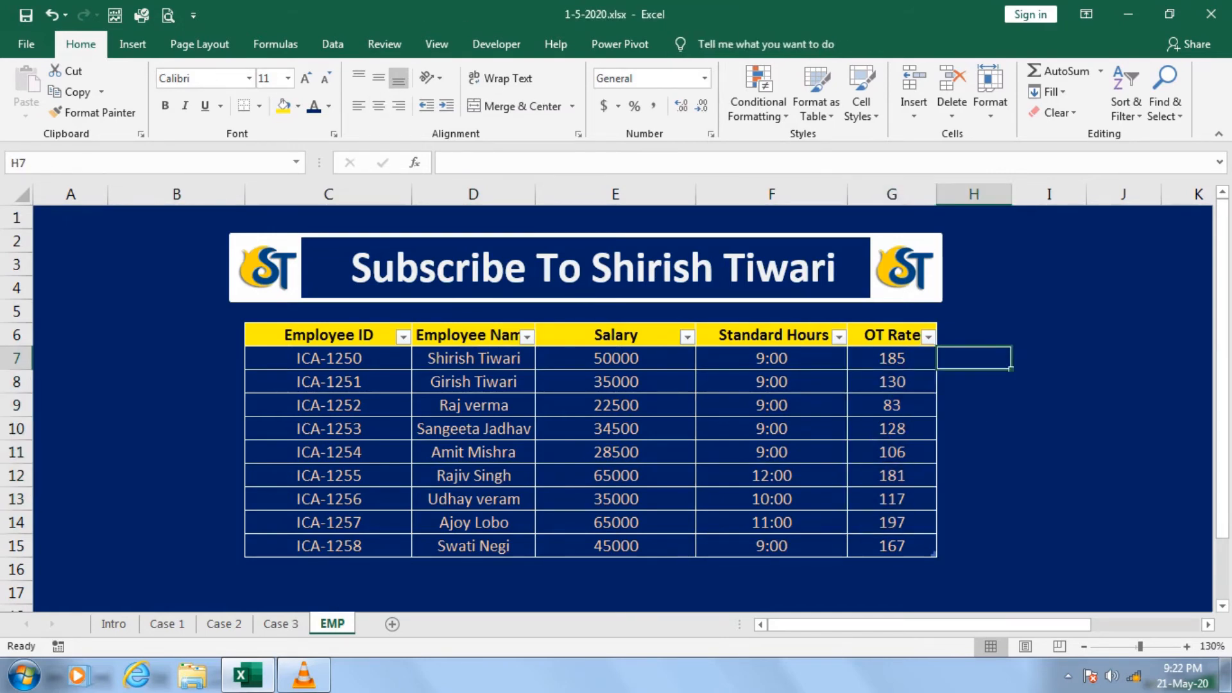
key("Right")
type("=")
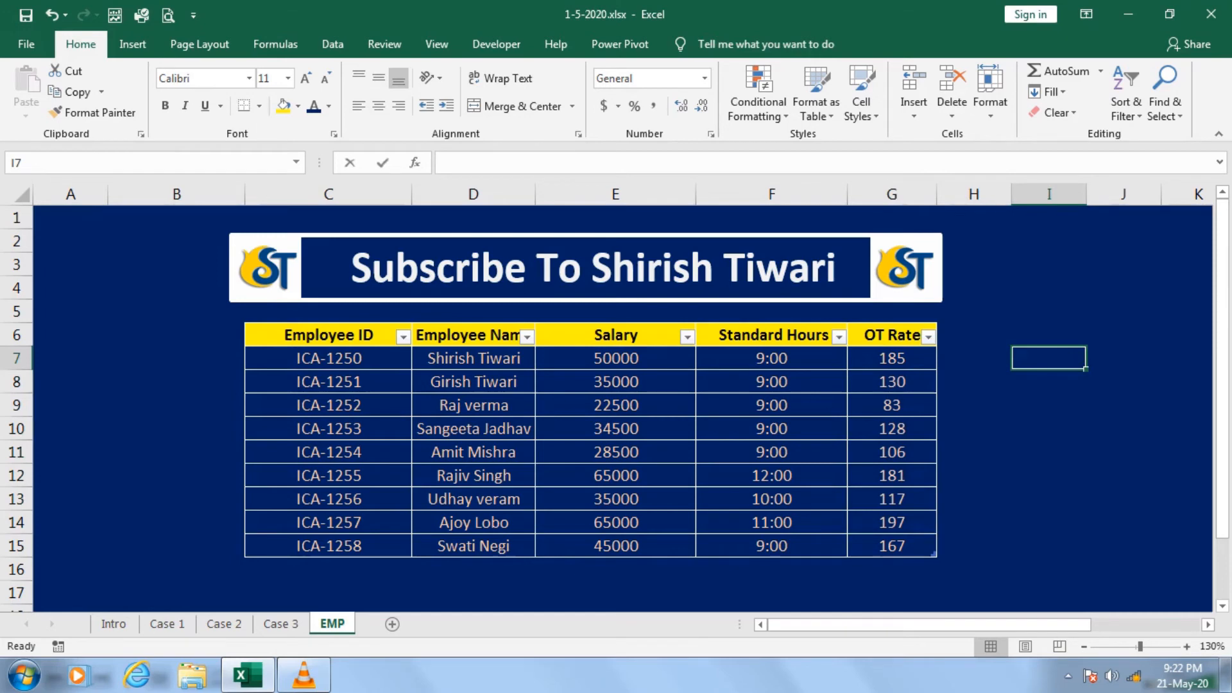
key("Left")
key("Left")
key("Left")
key("Left")
key("Left")
key("Right")
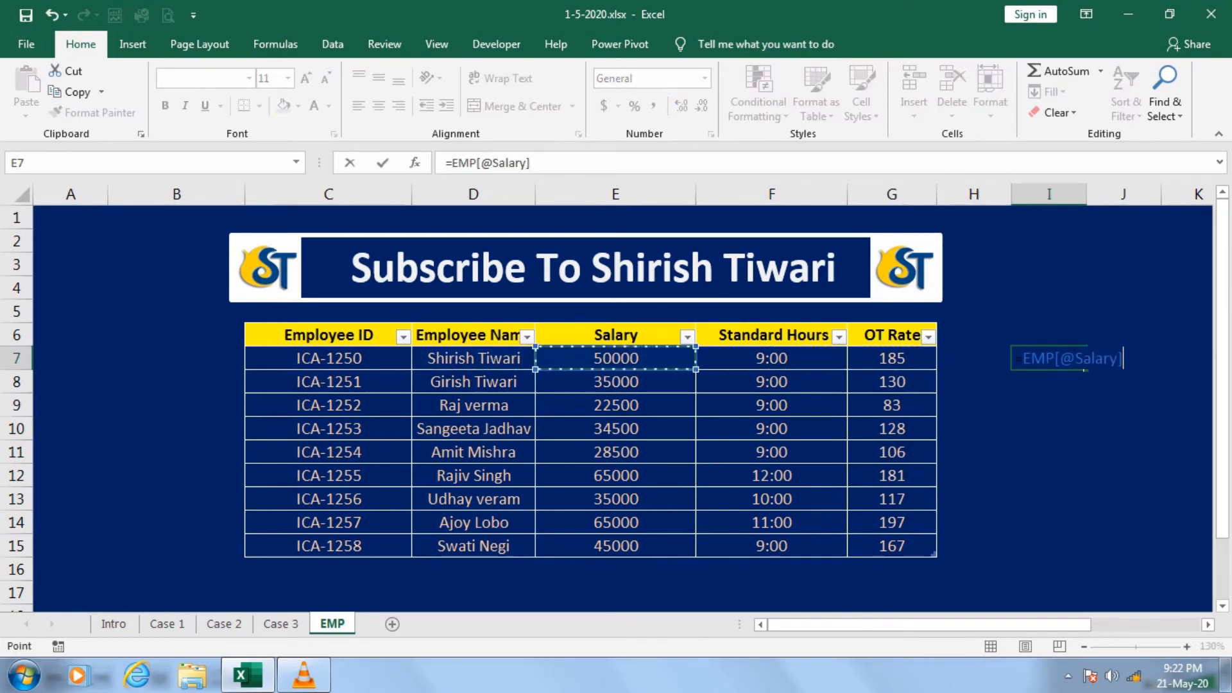
type("/30")
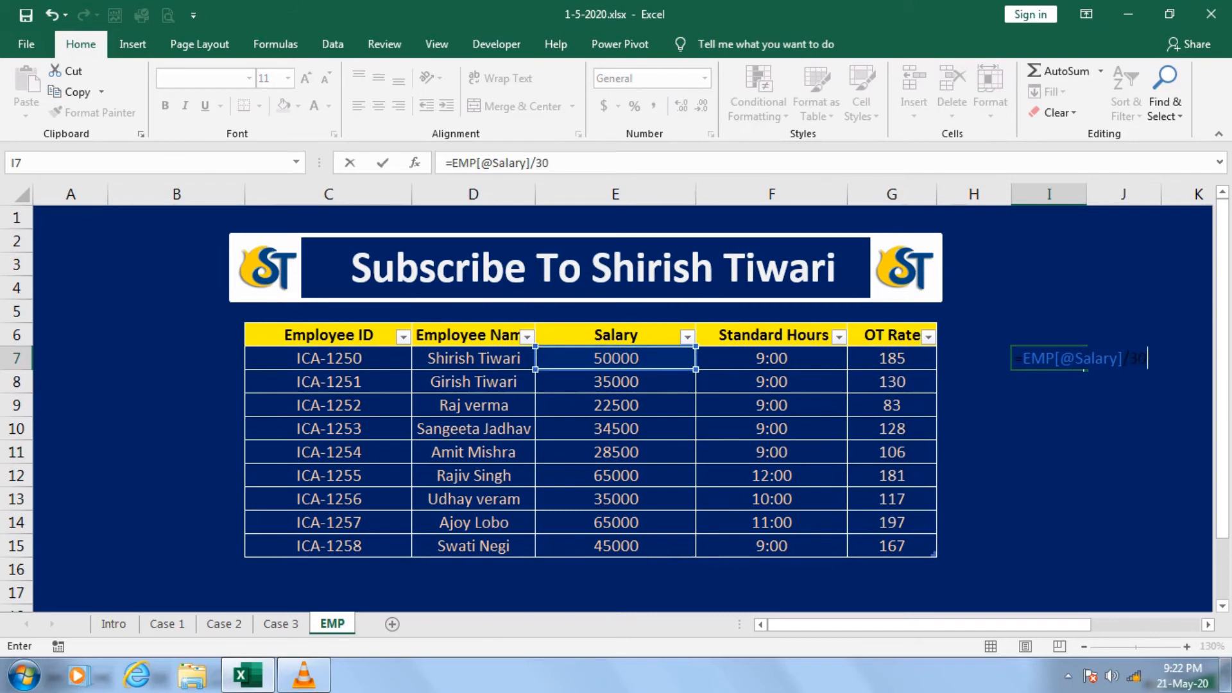
key("Return")
key("Up")
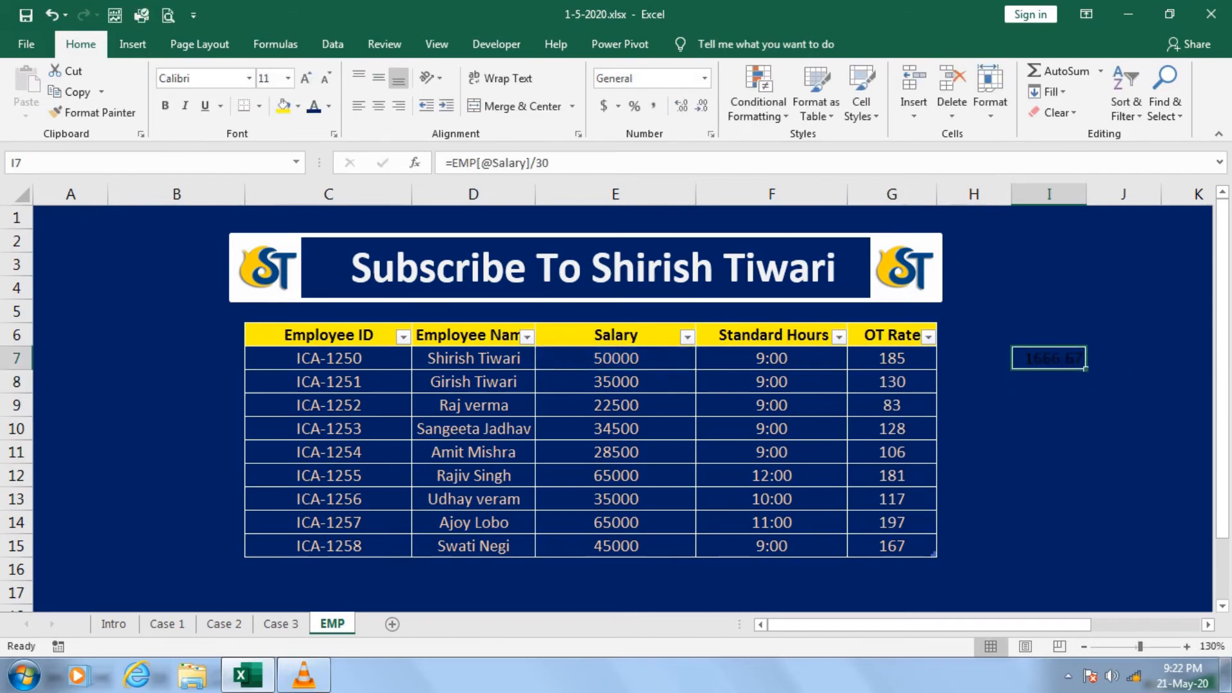
Calculate the hourly rate in J7 with the formula =I7/9.
key("Right")
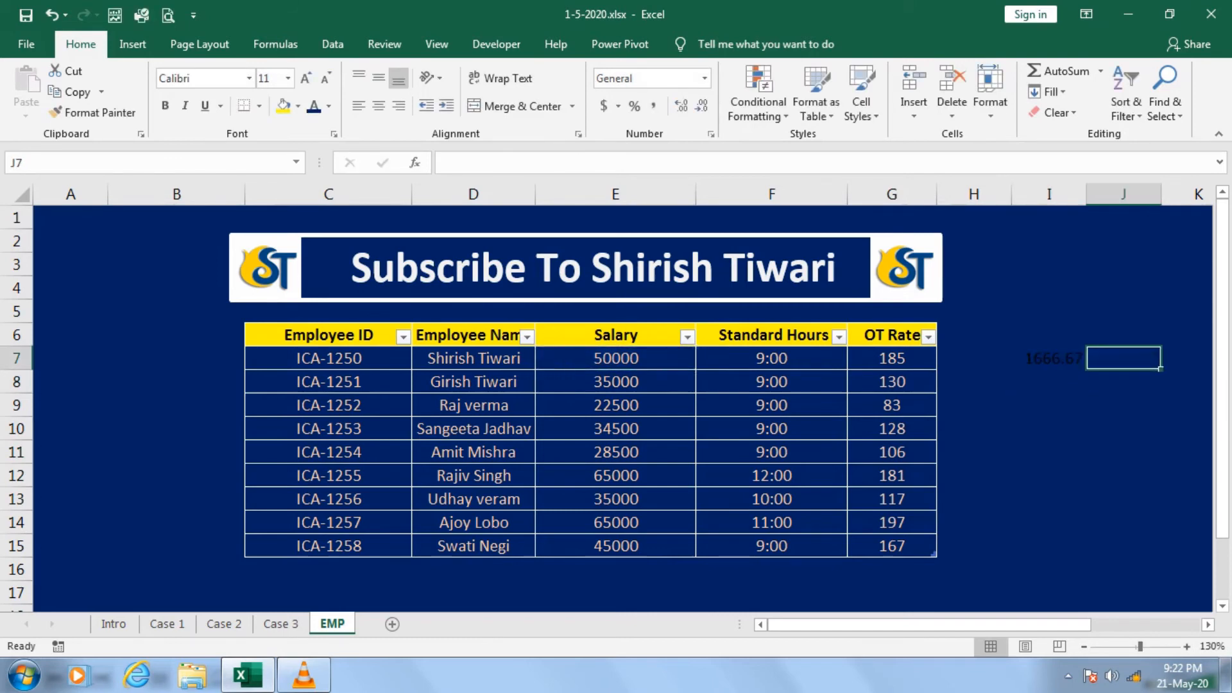
type("=")
key("Left")
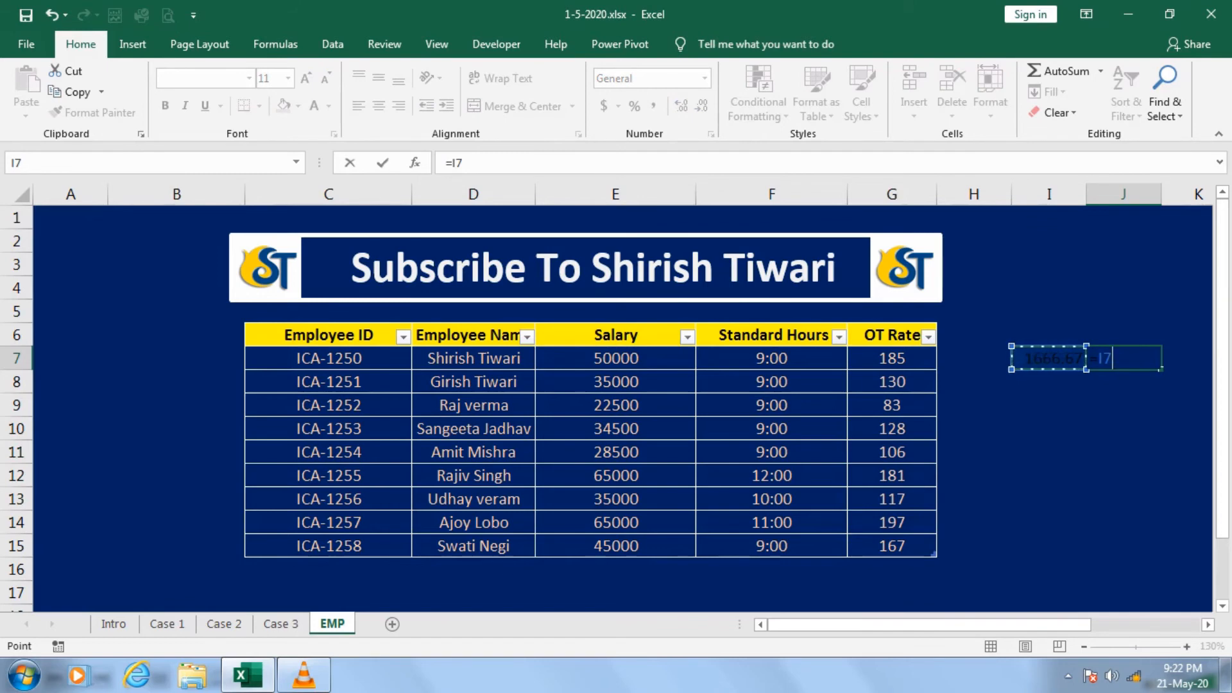
type("/9")
key("Return")
key("Up")
Fill the daily salary and hourly rate cells I7:J7 with yellow.
key("shift+Left")
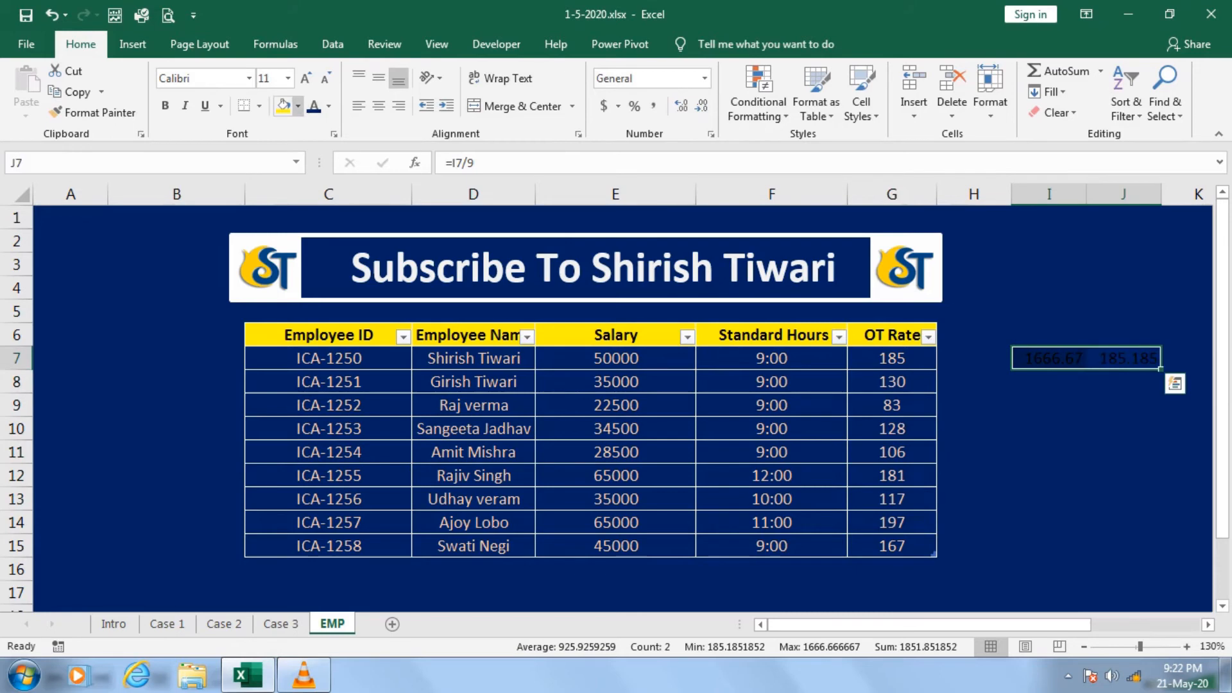
left_click(283, 106)
left_click(973, 404)
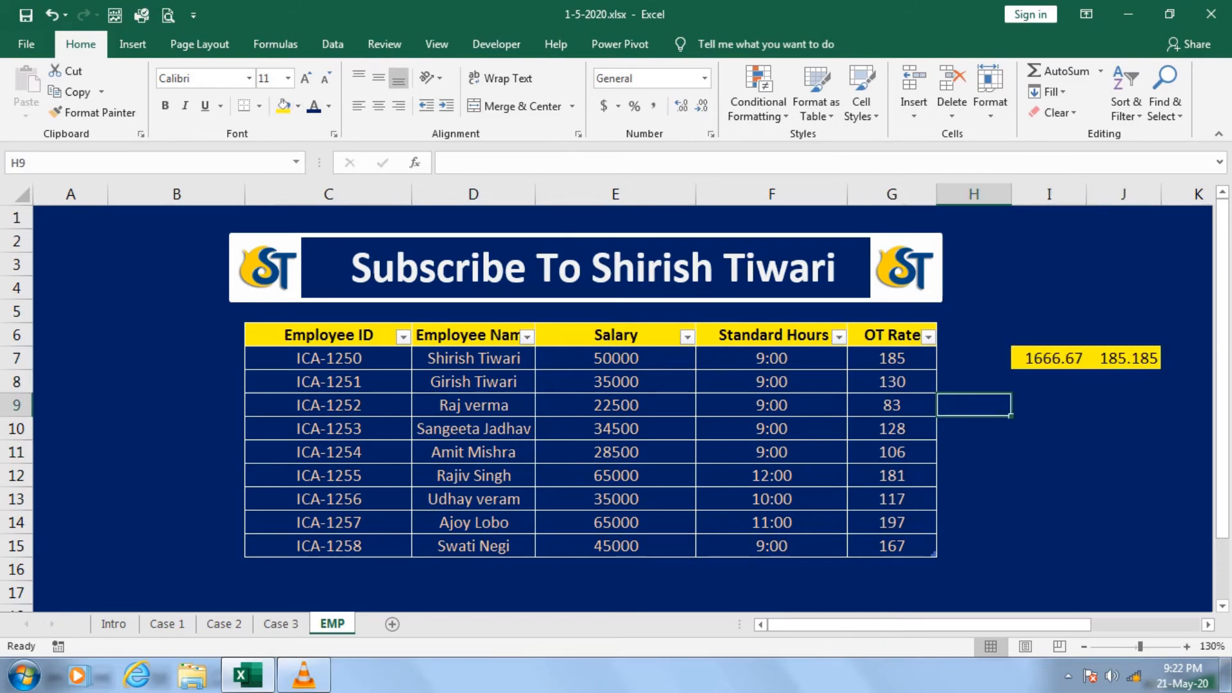
left_click(1123, 358)
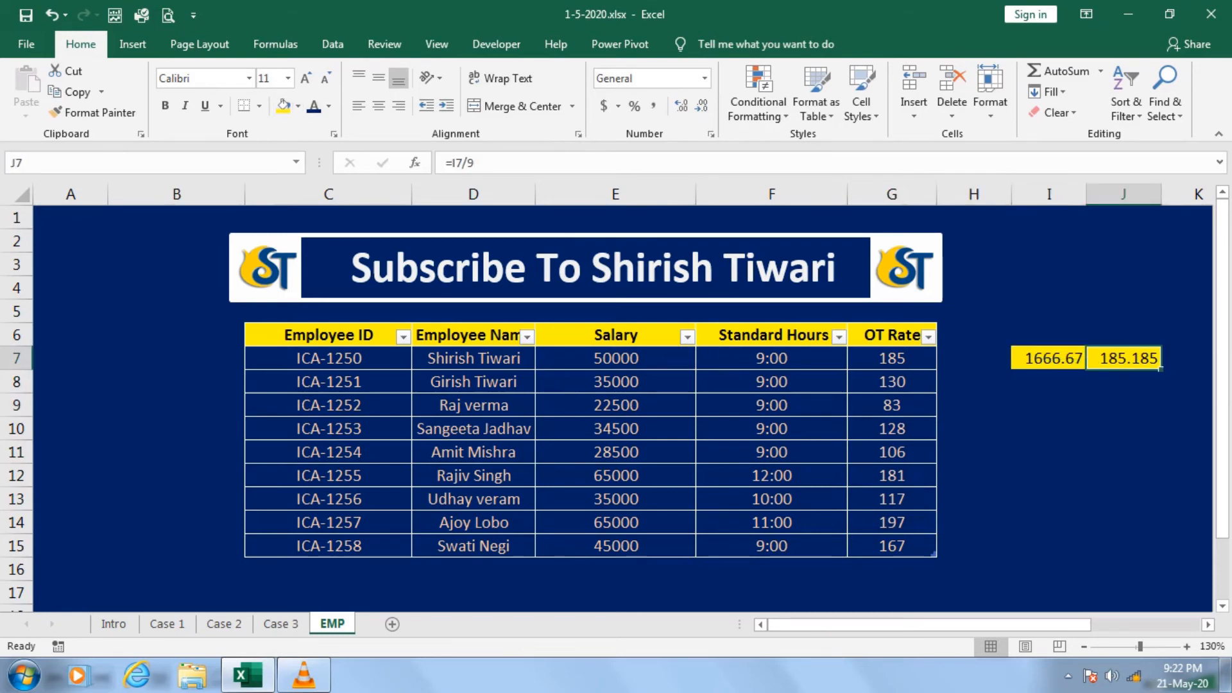
left_click_drag(892, 358, 891, 546)
left_click(1122, 405)
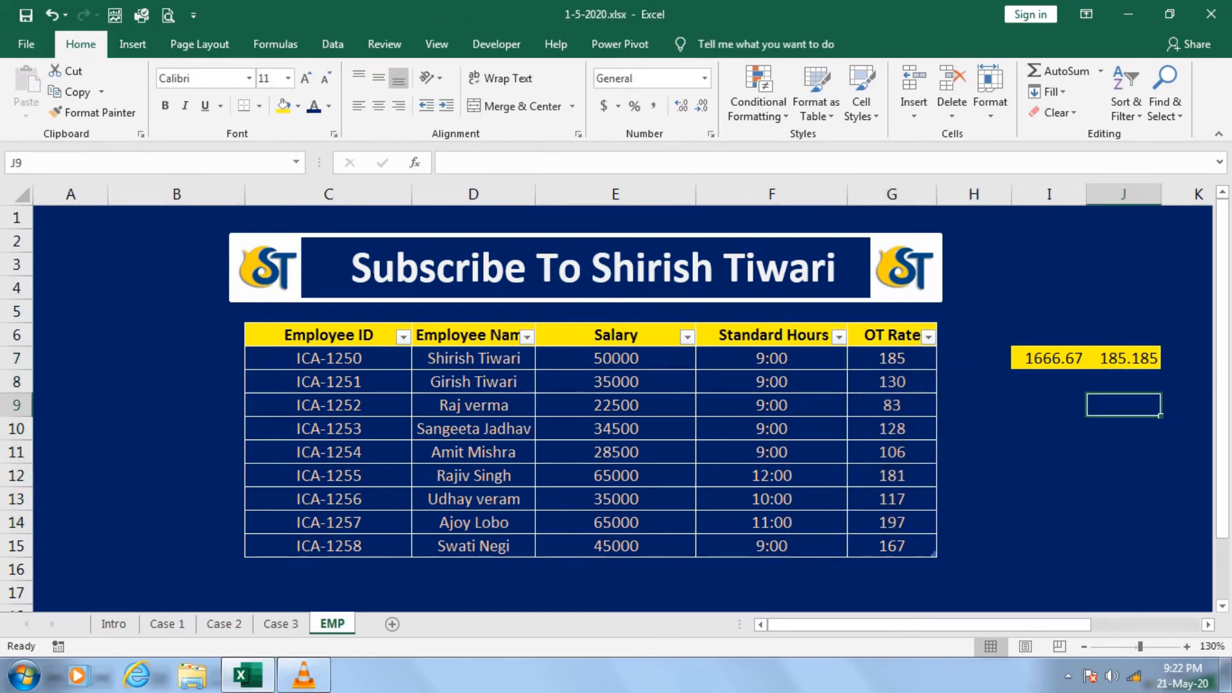
On the Case 3 sheet, begin the OT Hours formula in G7 with the IF test (F7-E7-D7)>D4.
left_click(280, 624)
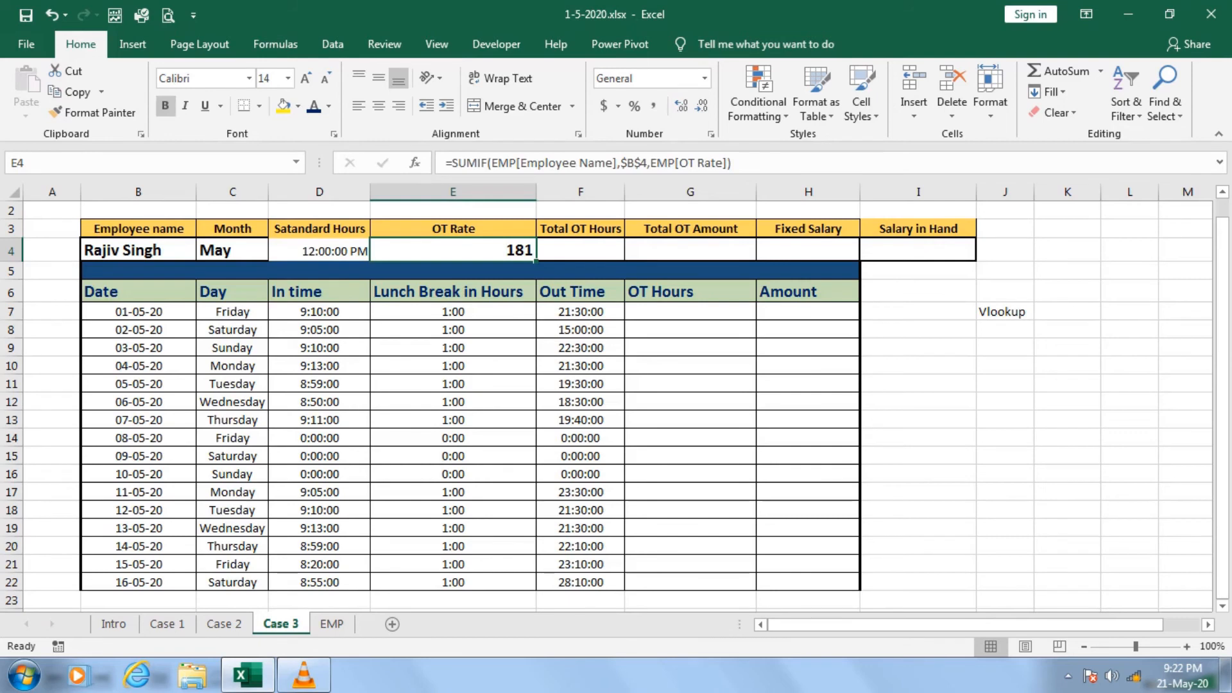
left_click(691, 312)
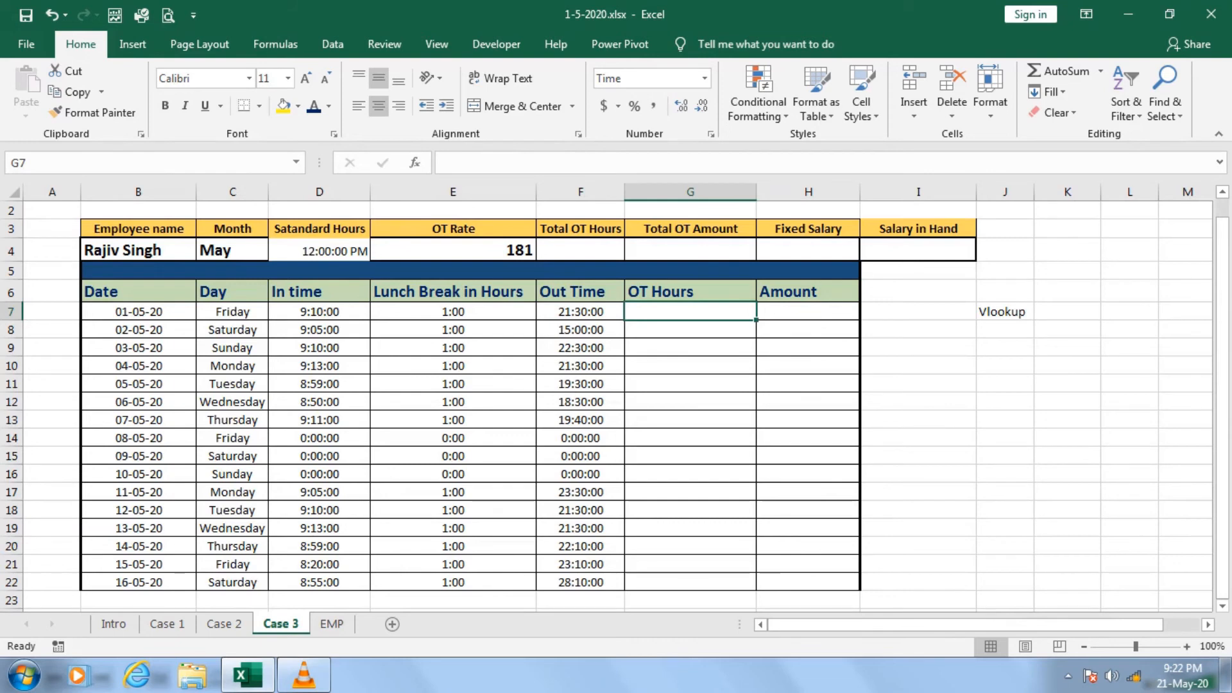
type("=if")
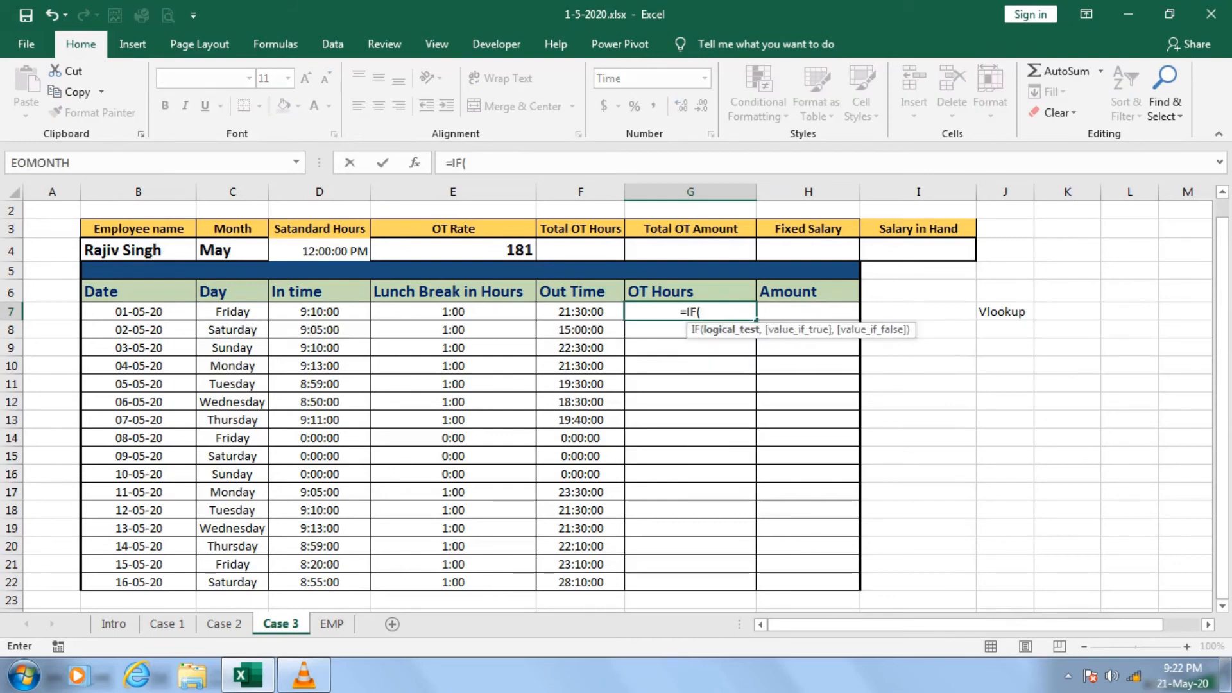
type("(")
key("Left")
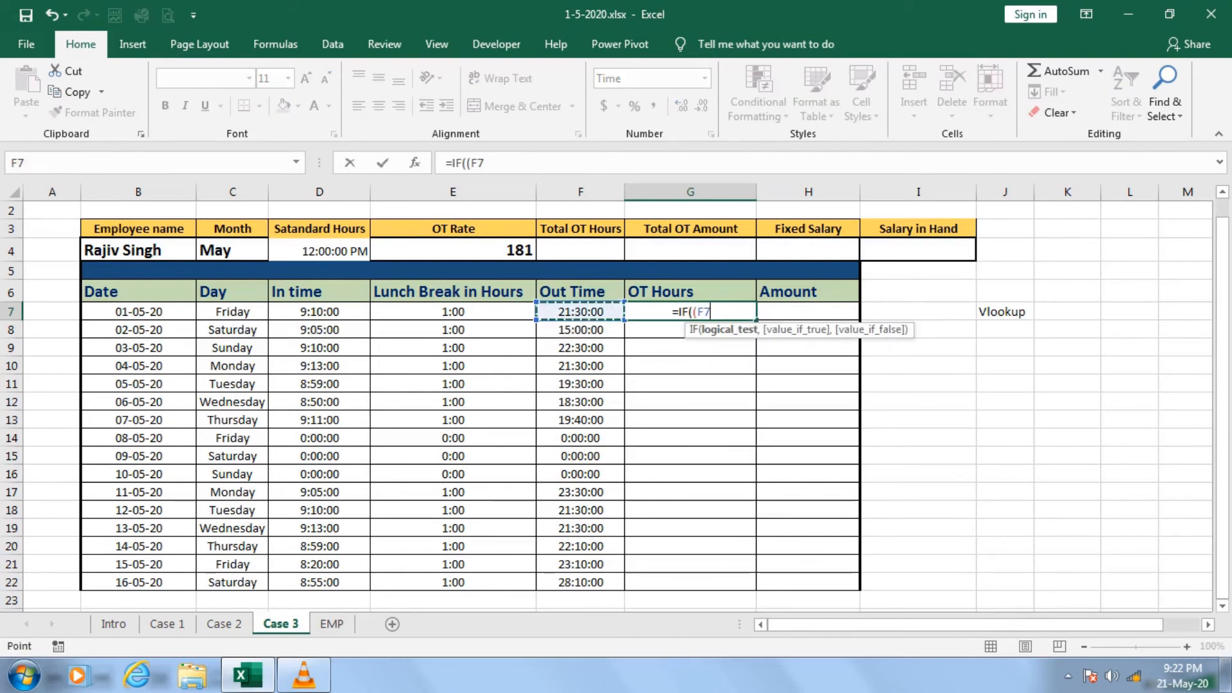
type("-")
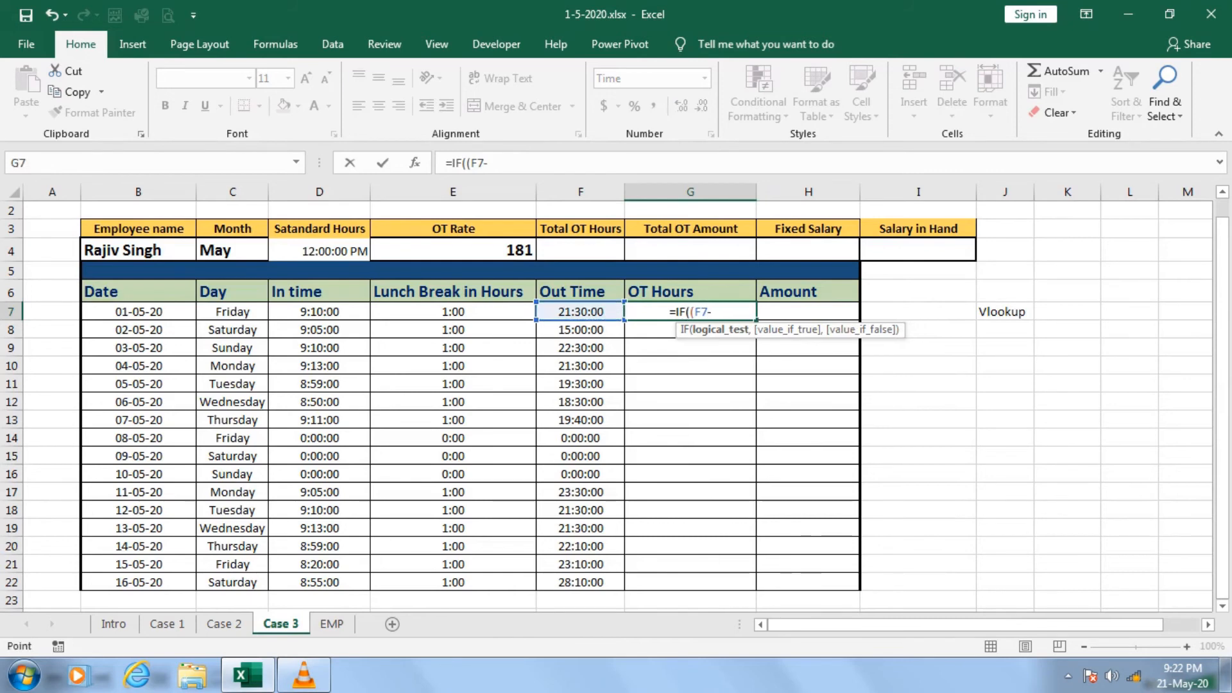
key("Left")
key("Left")
type("-")
key("Left")
key("Left")
key("Left")
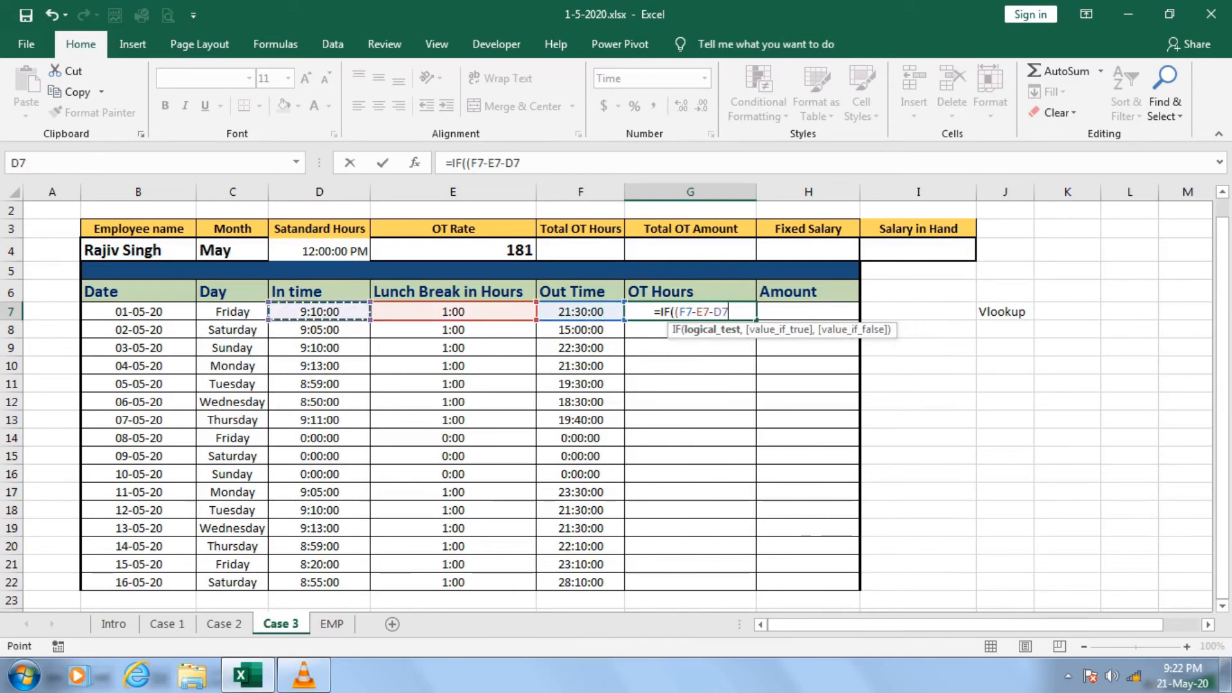
type(")>")
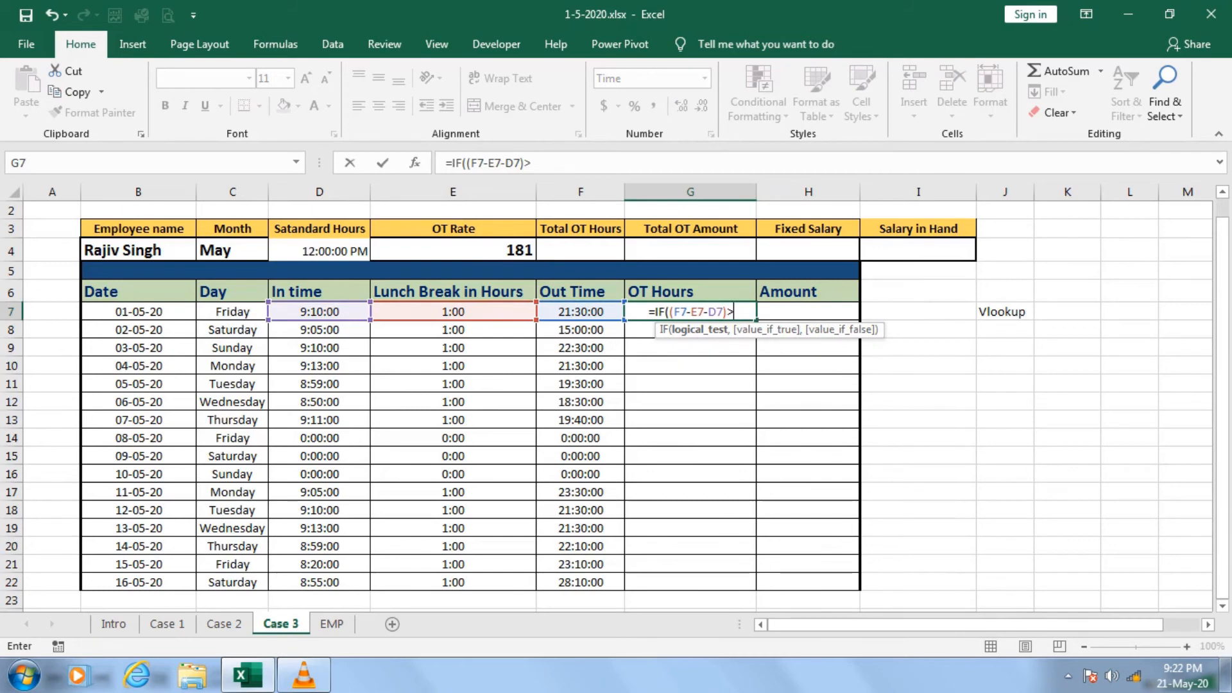
left_click(319, 250)
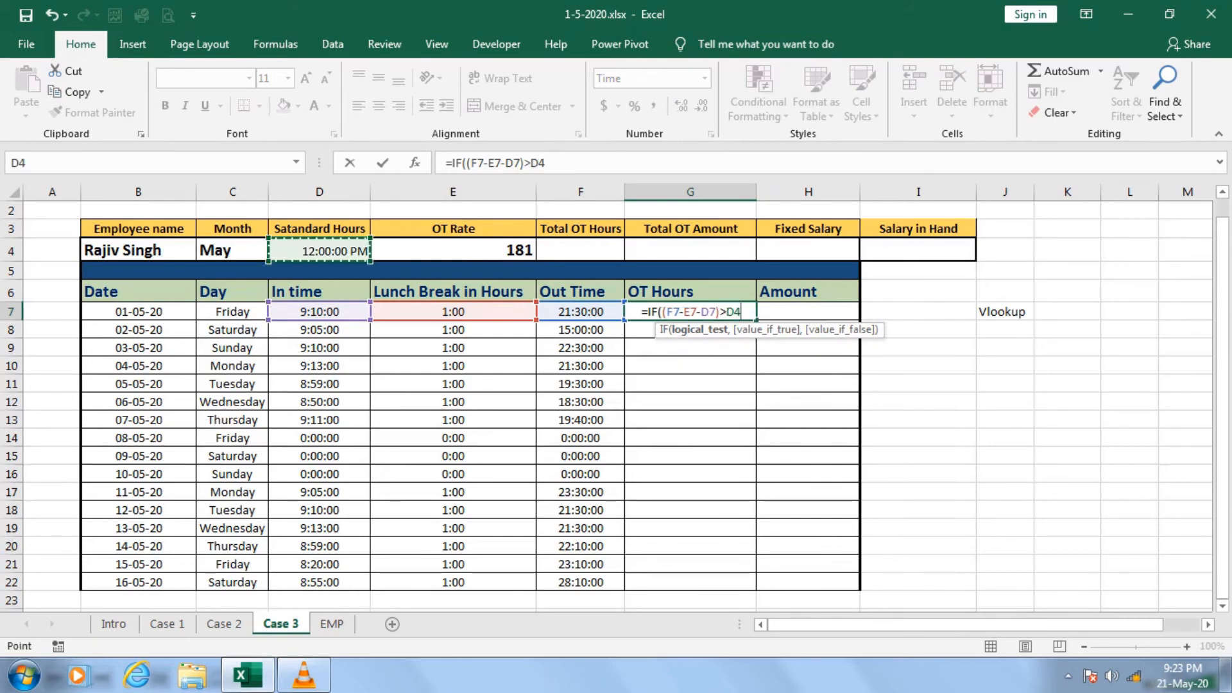
Add (F7-E7-D7-$D$4) as the value if true in the G7 OT Hours formula, with D4 as an absolute reference.
type(",")
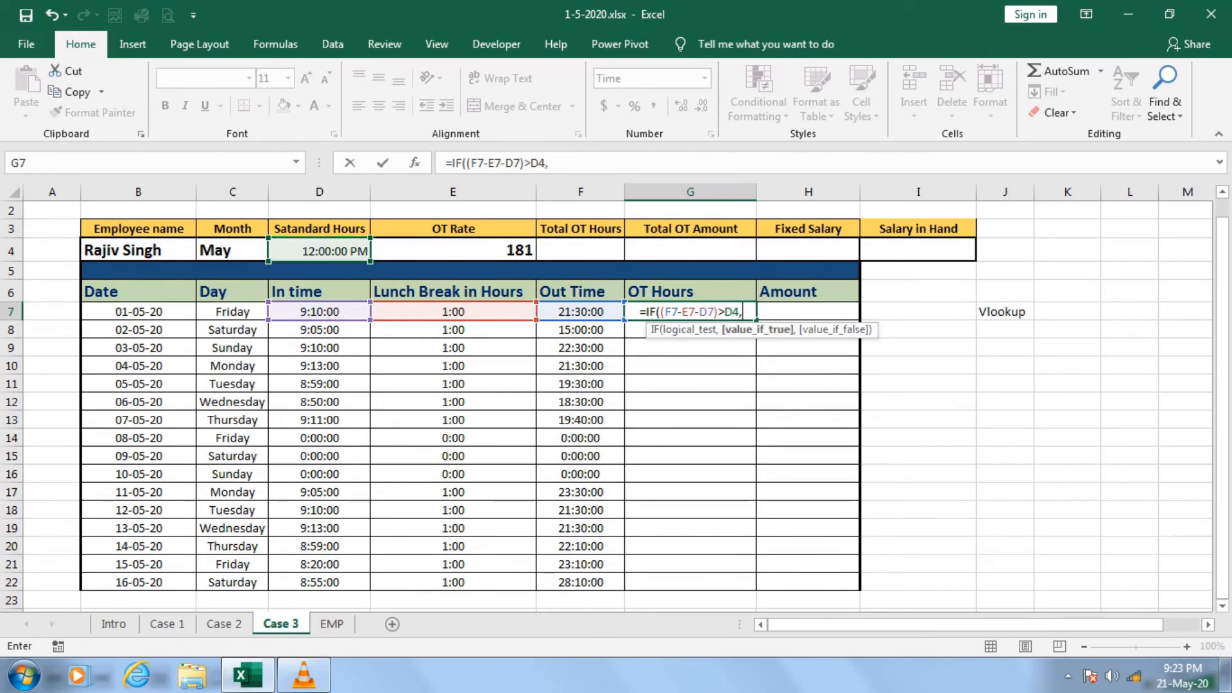
type("(")
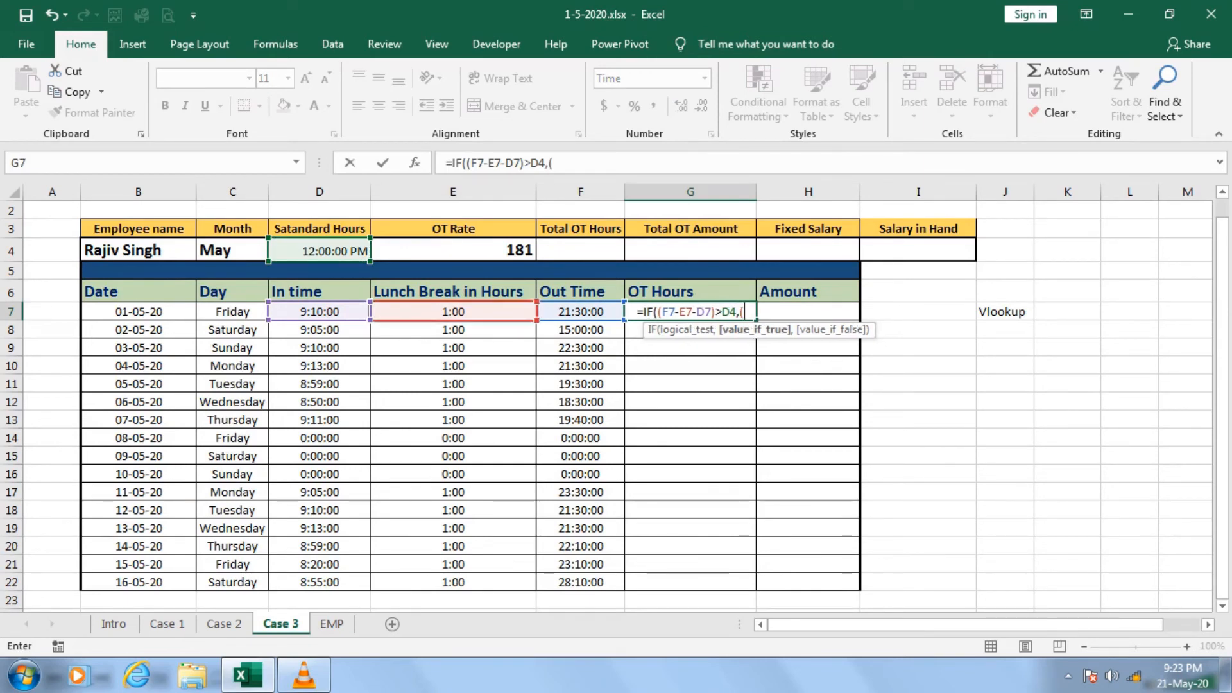
left_click(580, 312)
type("-")
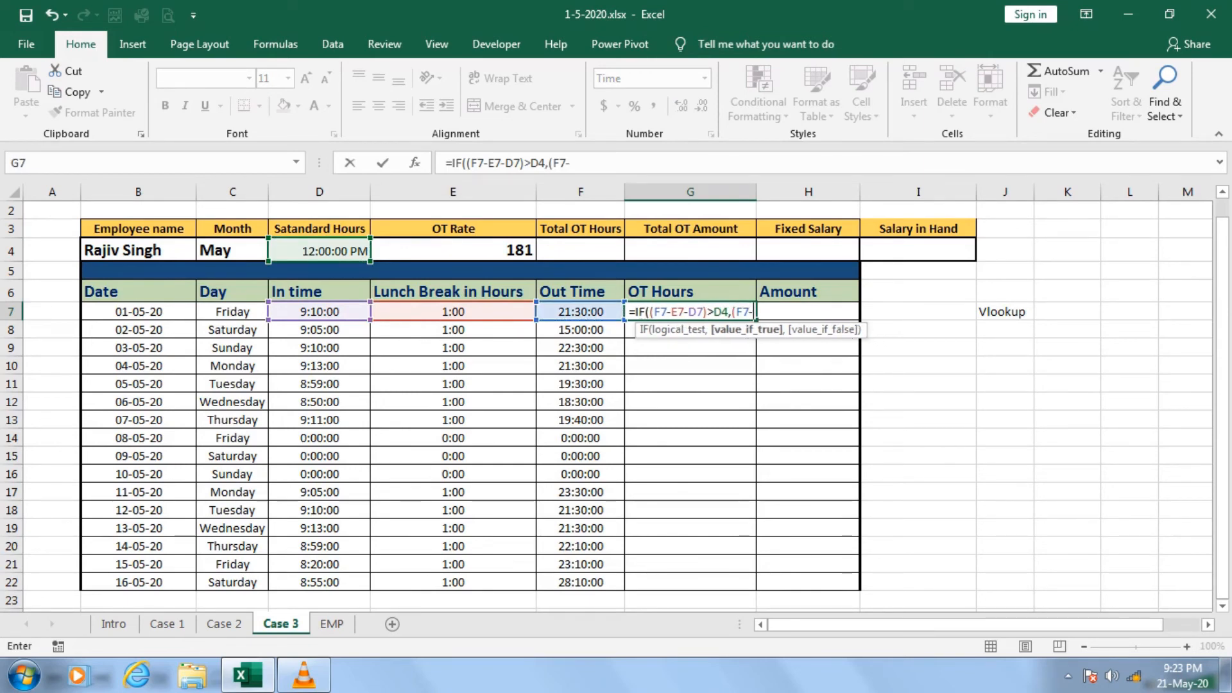
key("Left")
key("Left")
type("-")
key("Left")
key("Left")
key("Left")
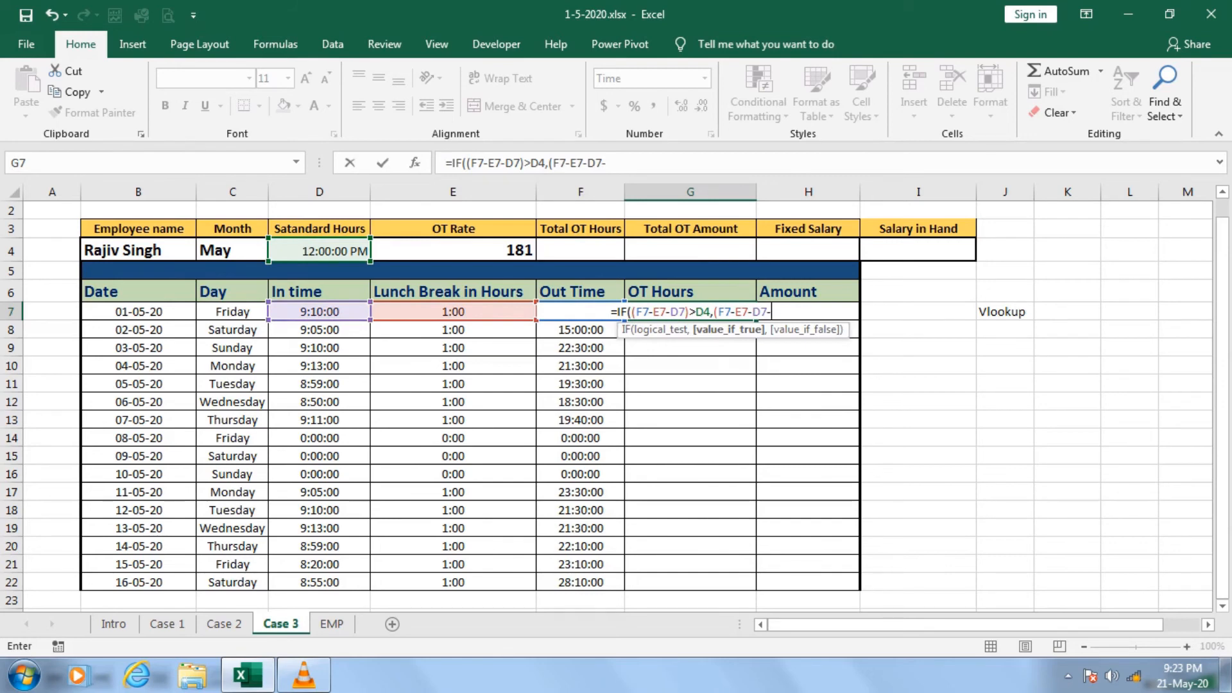
type("-")
key("Up")
key("Up")
key("Up")
key("F4")
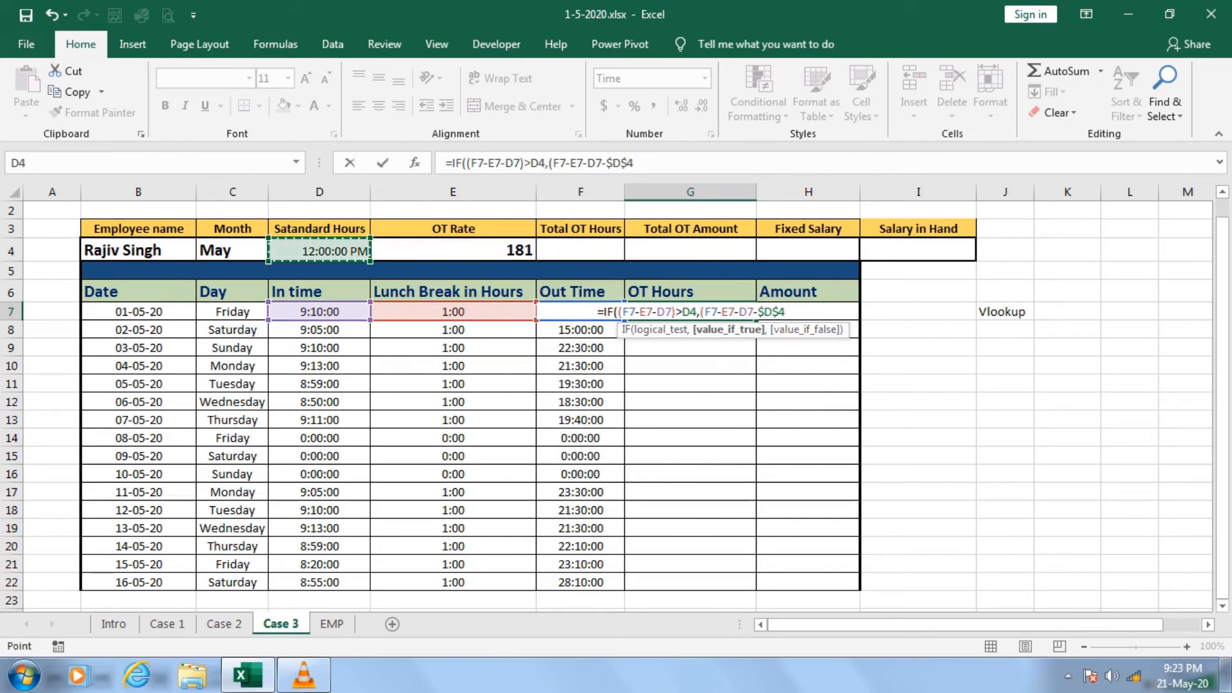
type(")")
type(",")
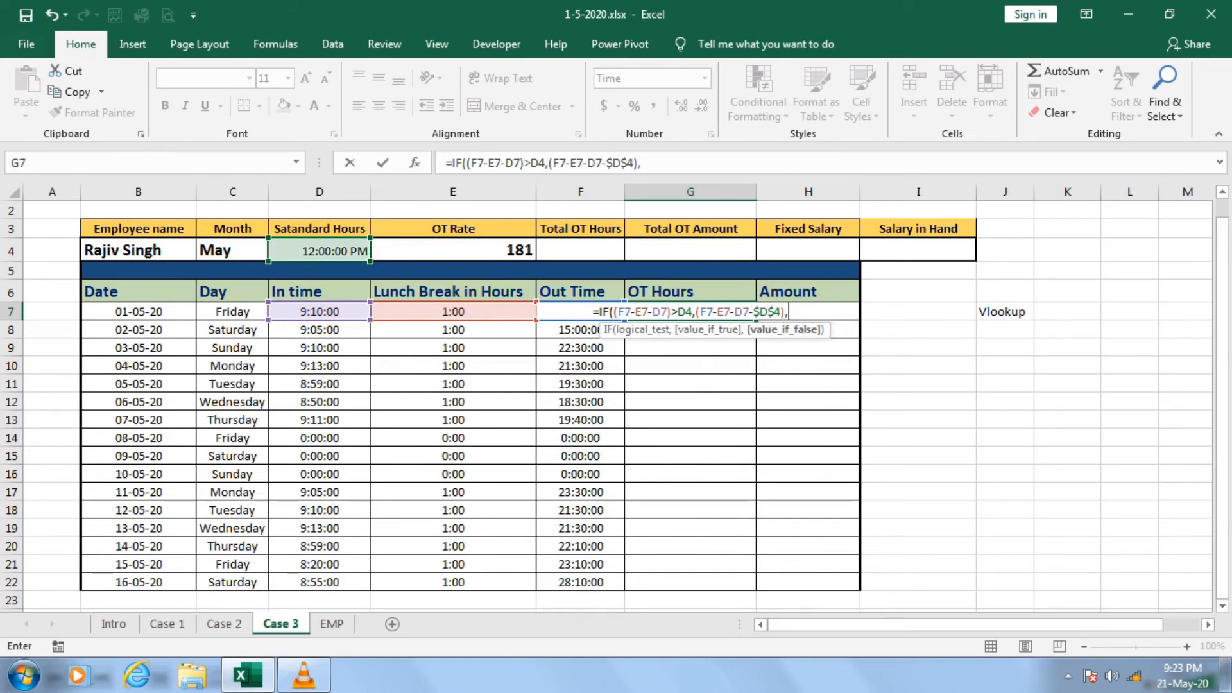
type("\"N")
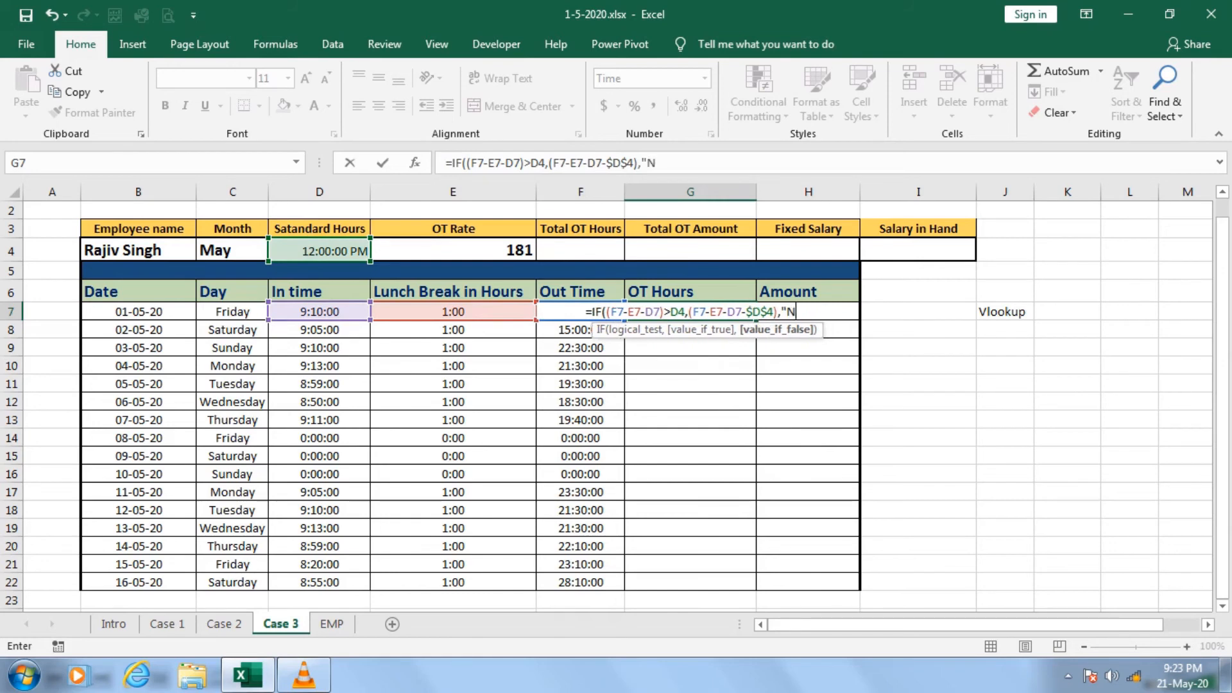
type("o Overtime\")")
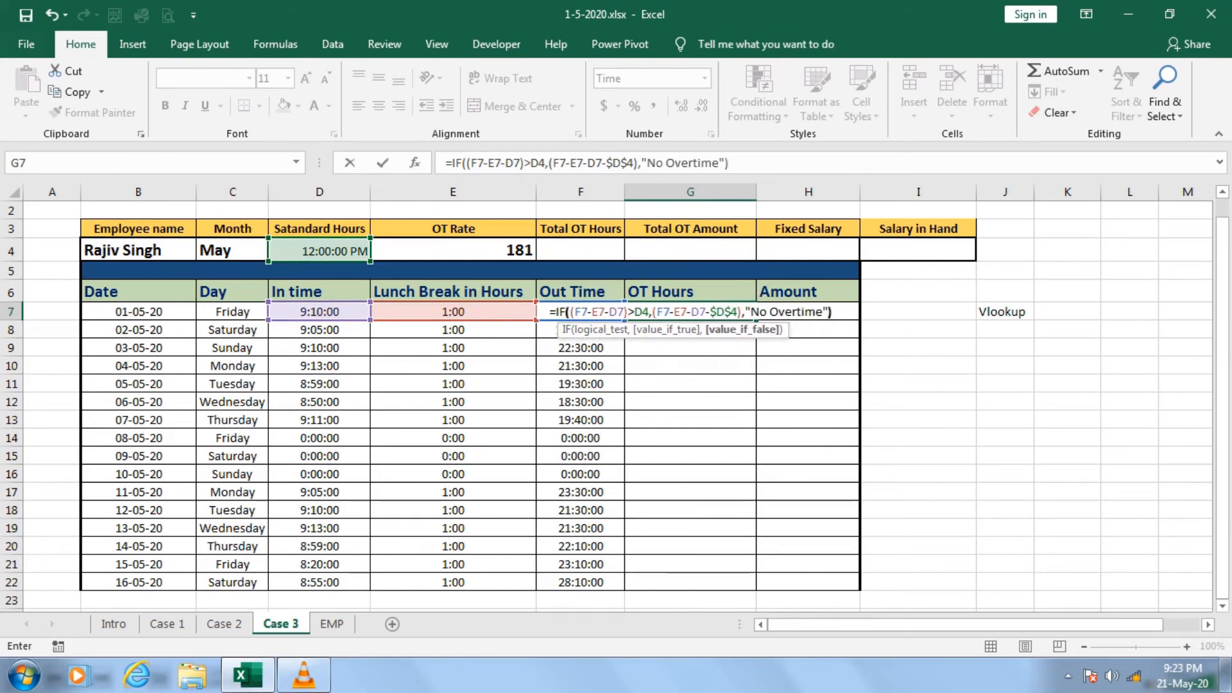
Finish the G7 formula with "No Overtime" as the value if false and enter it.
key("ctrl+Return")
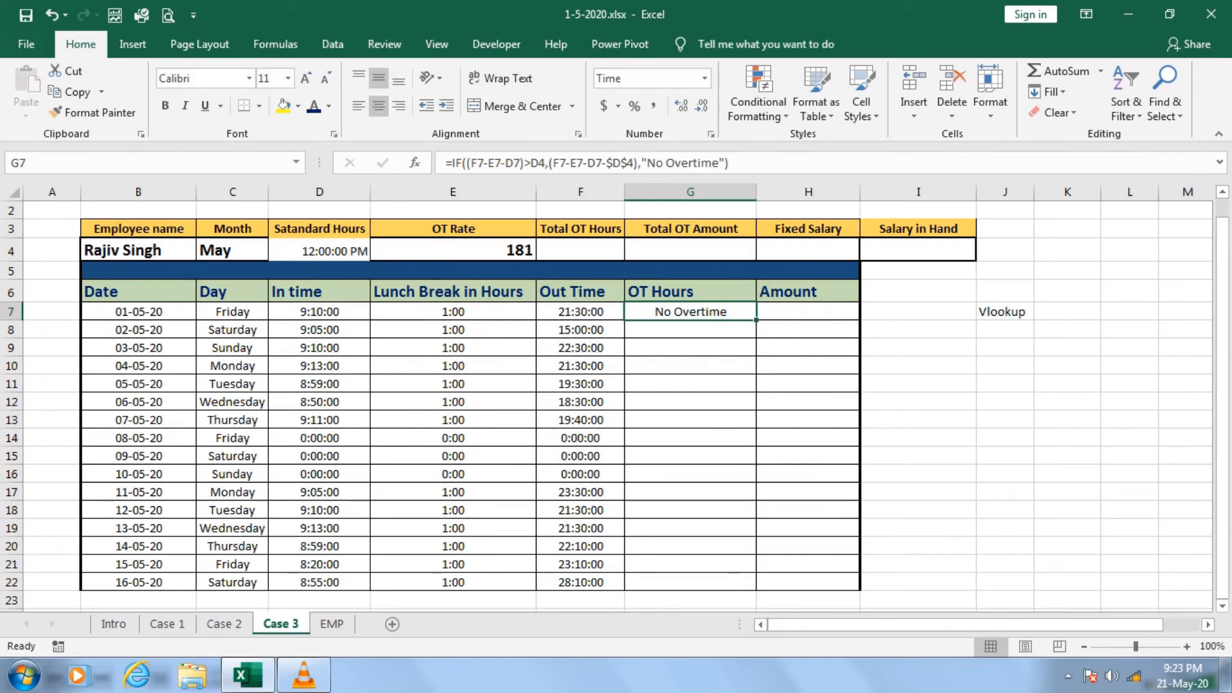
Change the employee name in B4 to the first employee in its list.
left_click(138, 250)
left_click(204, 252)
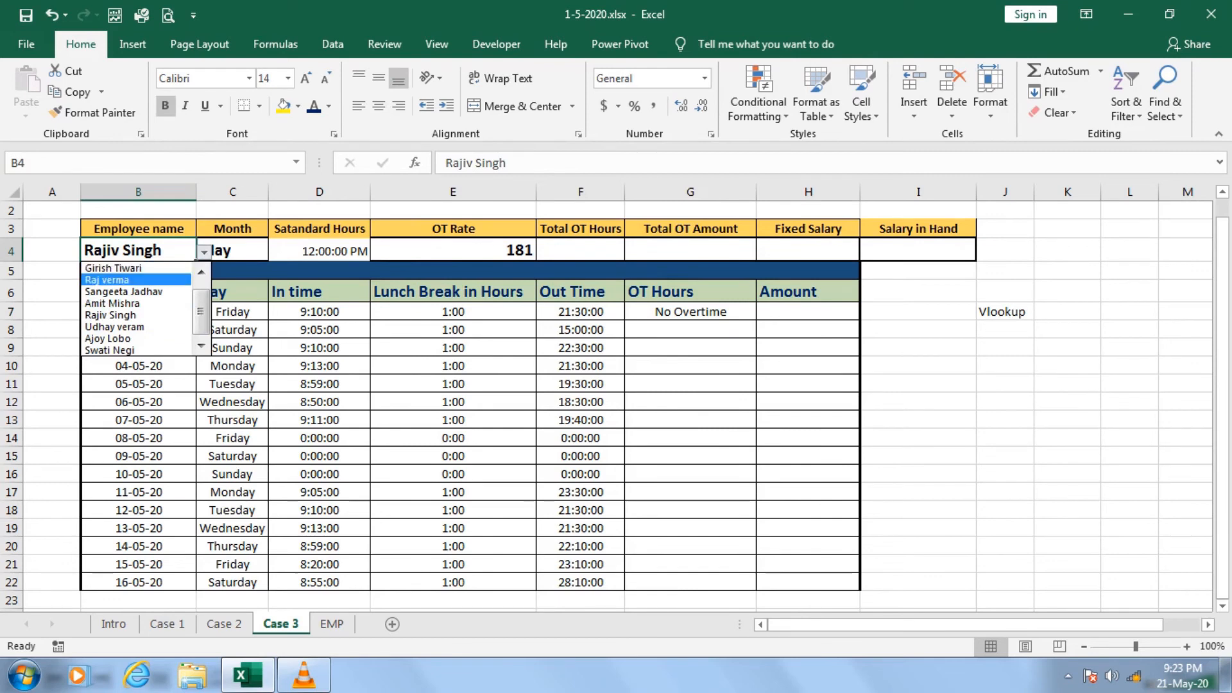
left_click(201, 272)
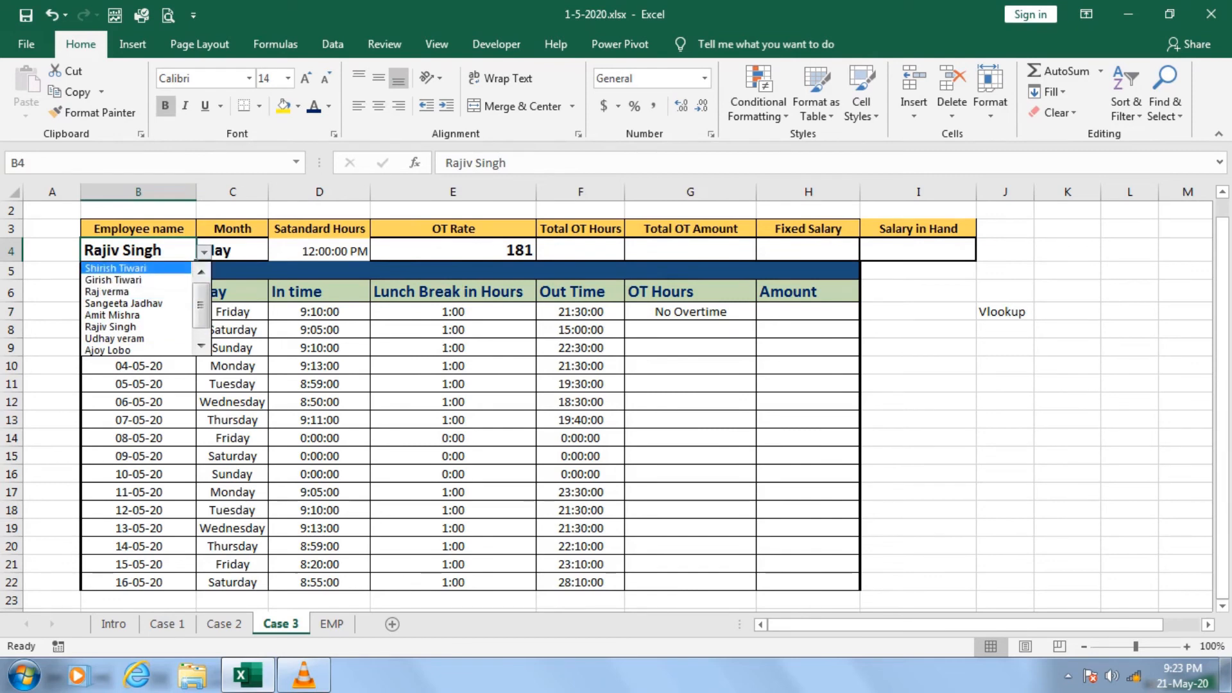
key("Return")
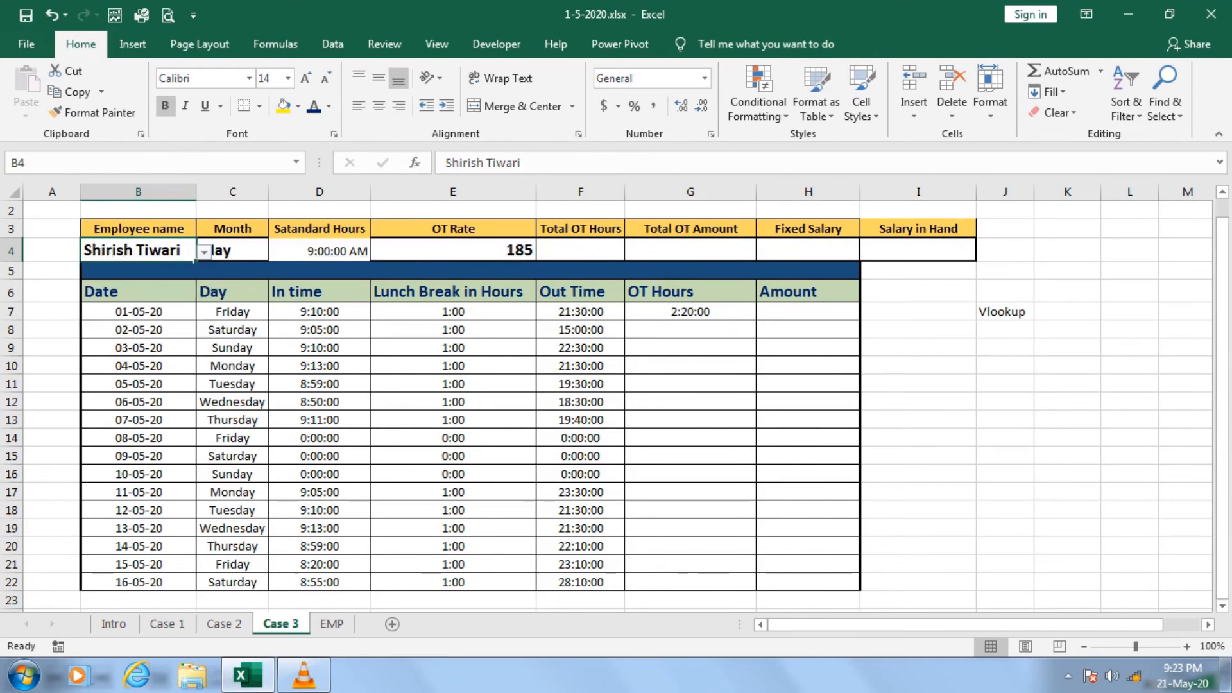
Try to fill the G7 OT Hours formula down to G22, and inspect the copied formula in G8.
left_click(691, 312)
left_click_drag(756, 319, 756, 589)
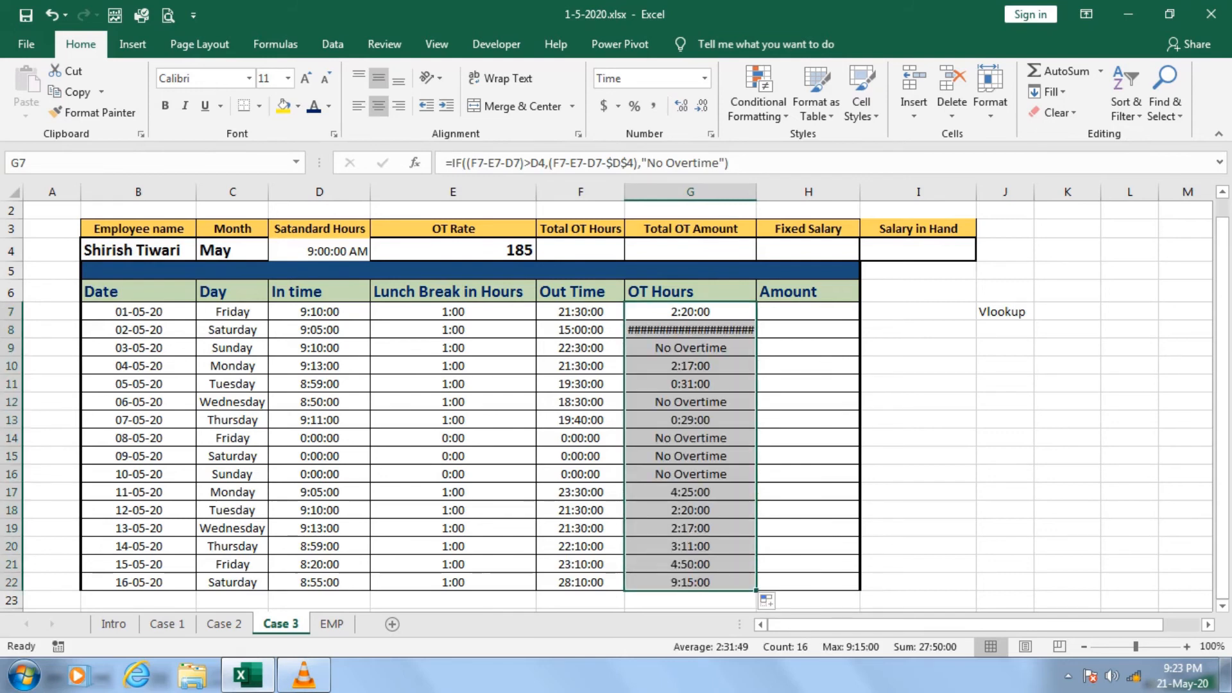
left_click(690, 330)
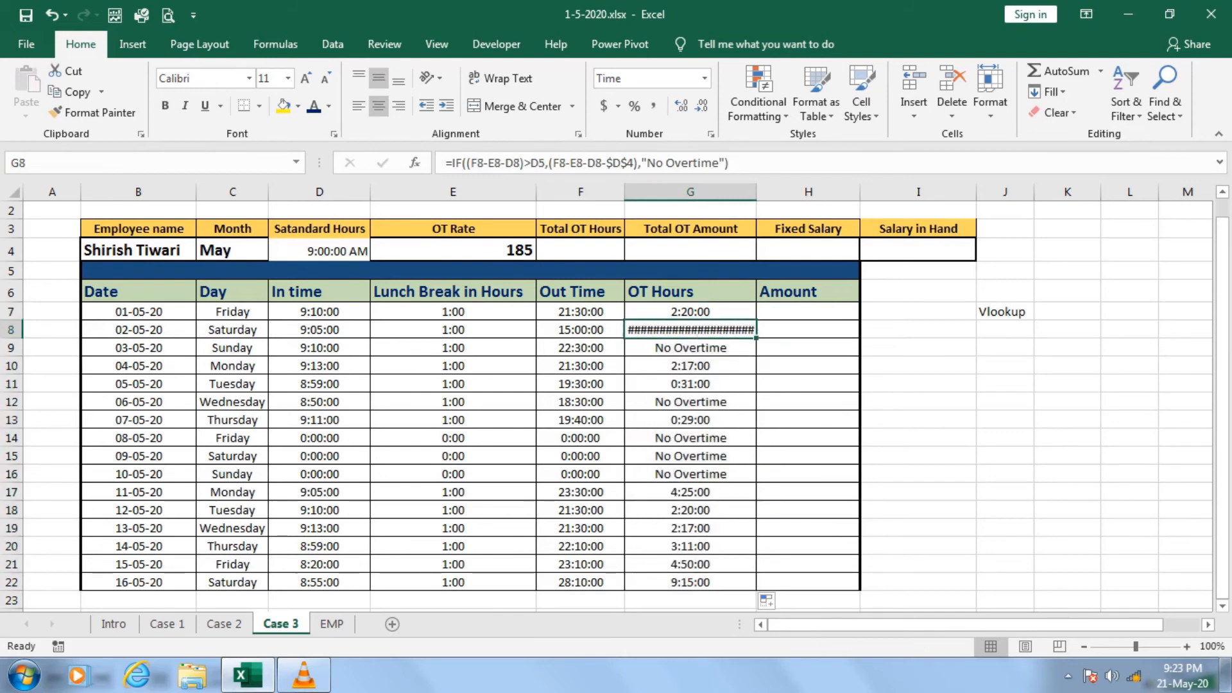
Make the D4 reference in G7's IF test absolute as $D$4 and fill the corrected formula down to G22.
left_click(690, 312)
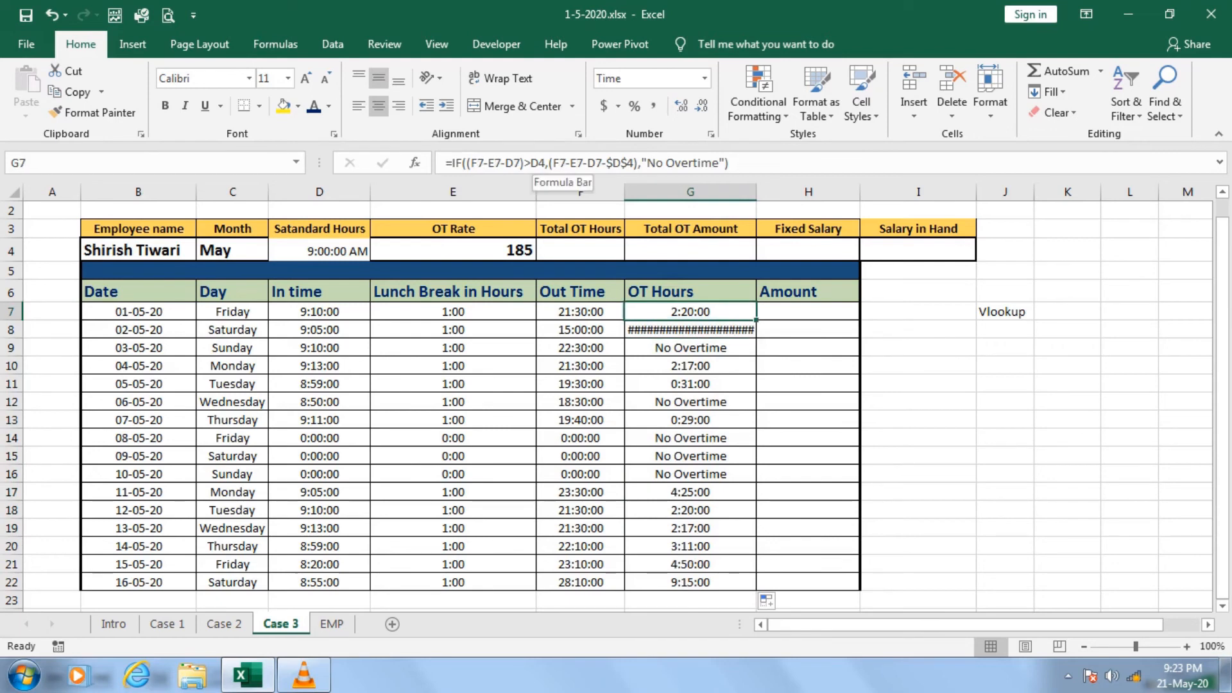
left_click(539, 163)
key("F4")
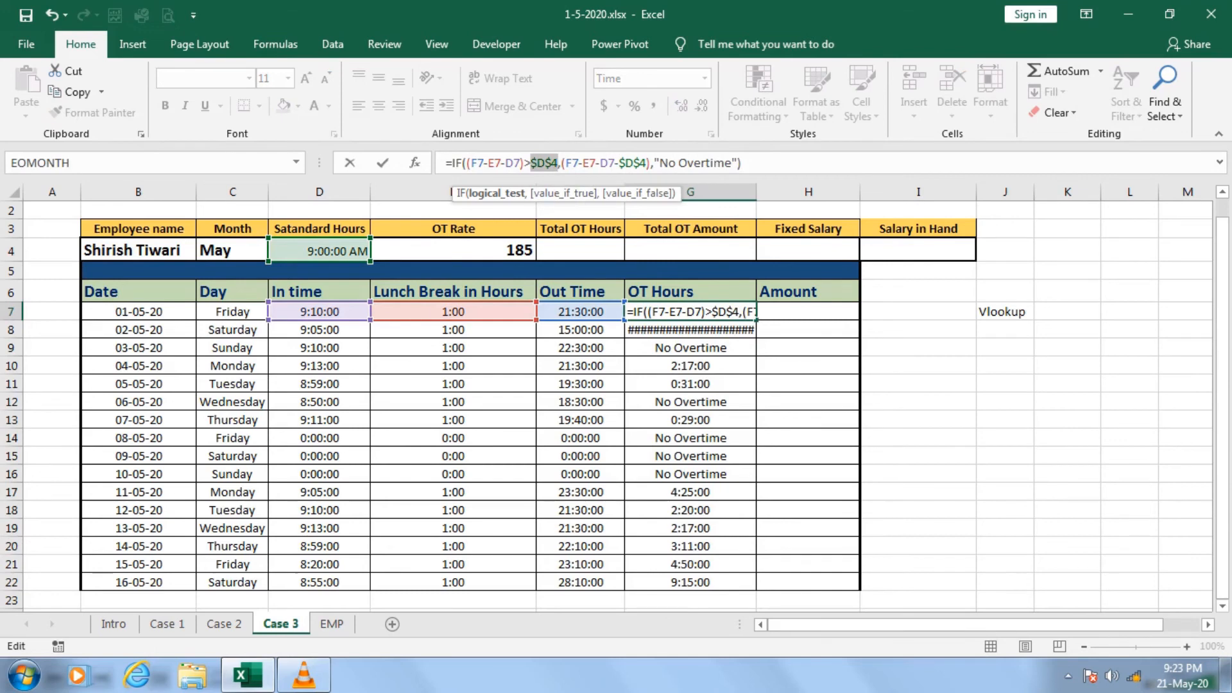
key("Return")
key("Up")
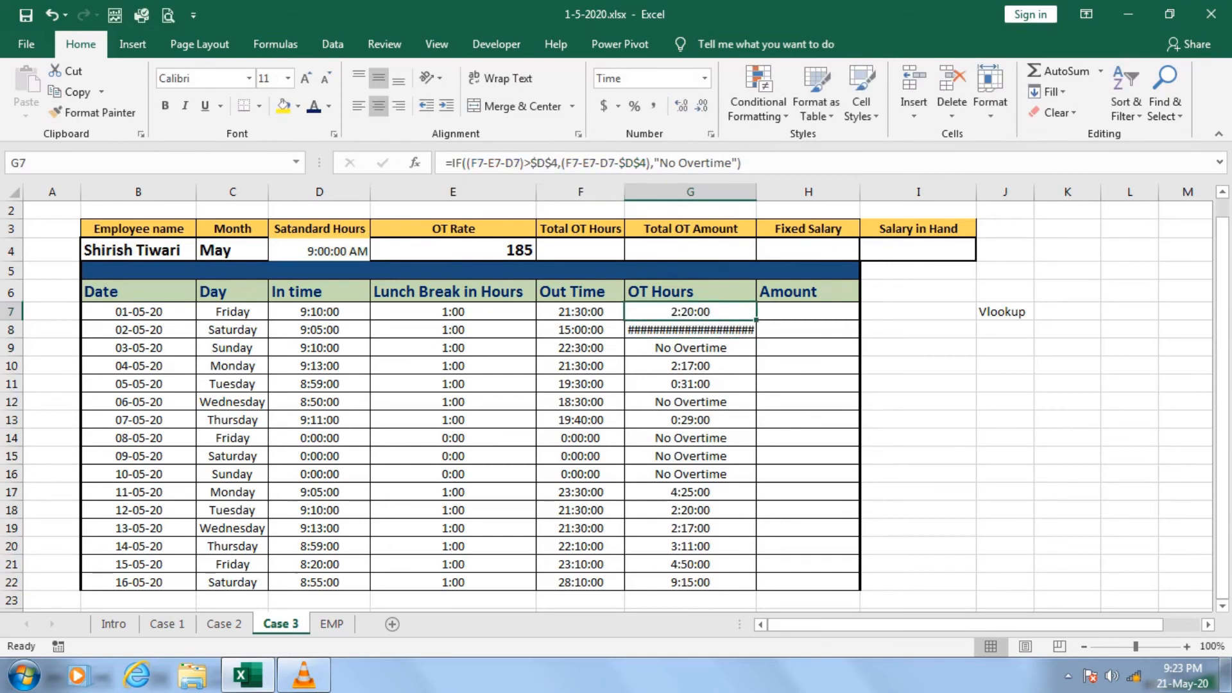
left_click_drag(756, 319, 756, 591)
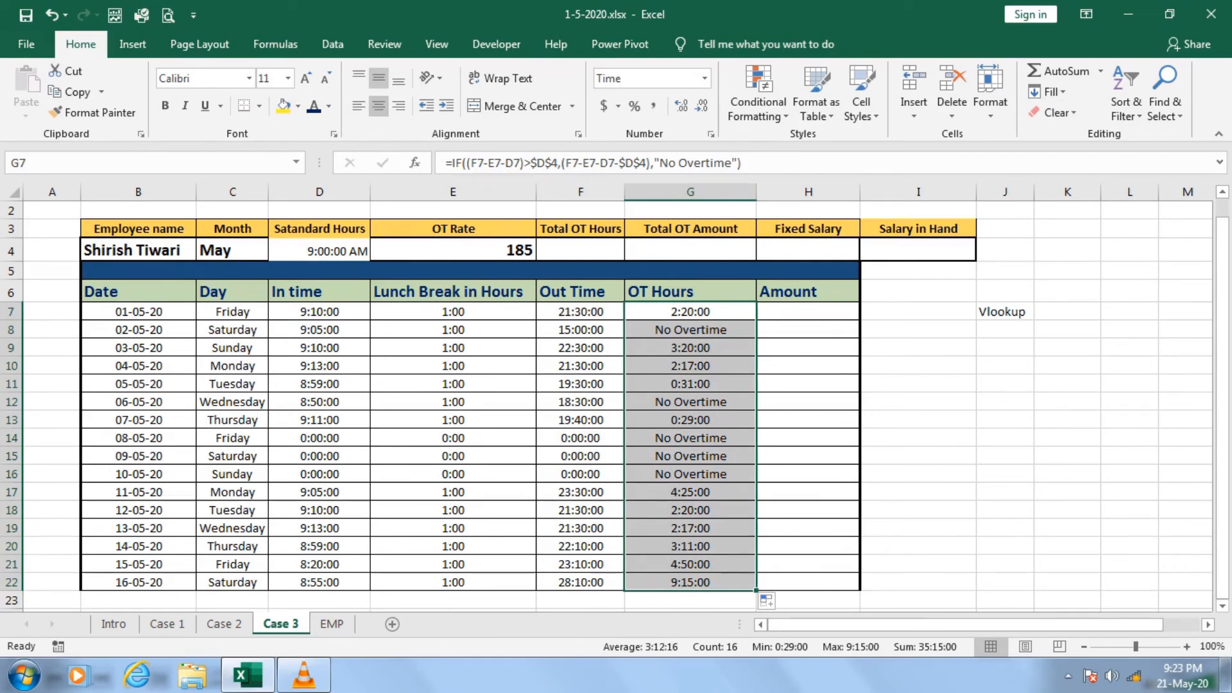
Begin the Amount formula in H7 with =IF(ISTEXT(G7),"", so that text in OT Hours returns a blank.
left_click(808, 312)
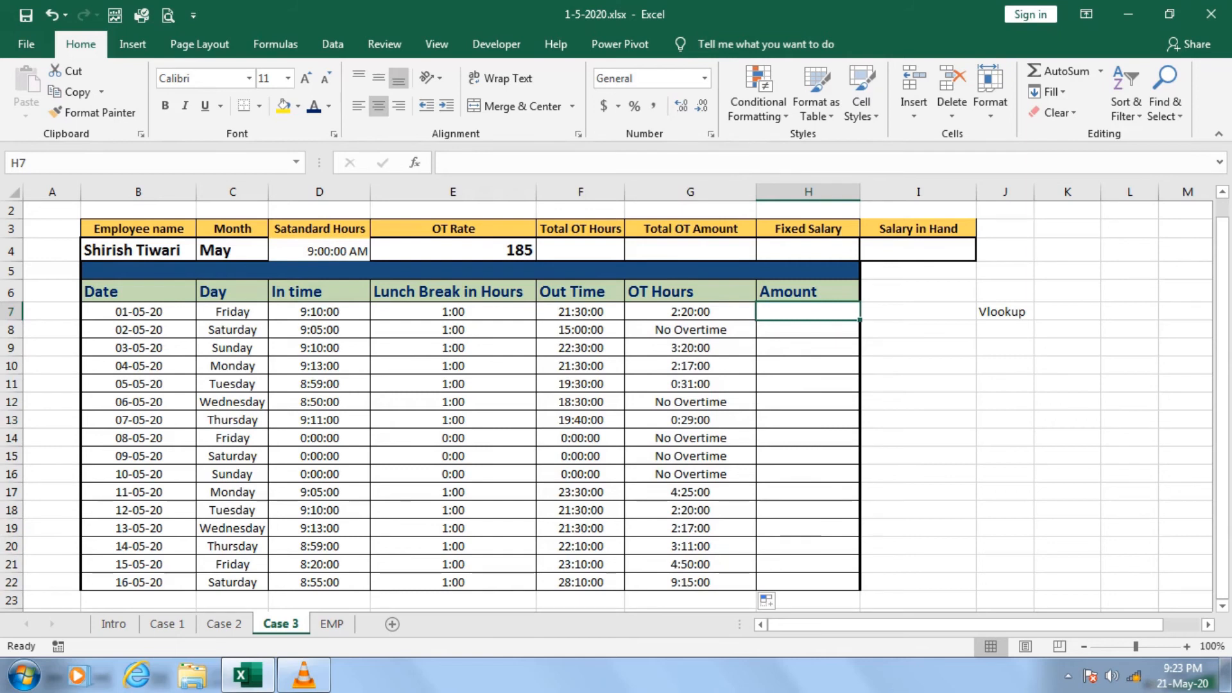
type("=")
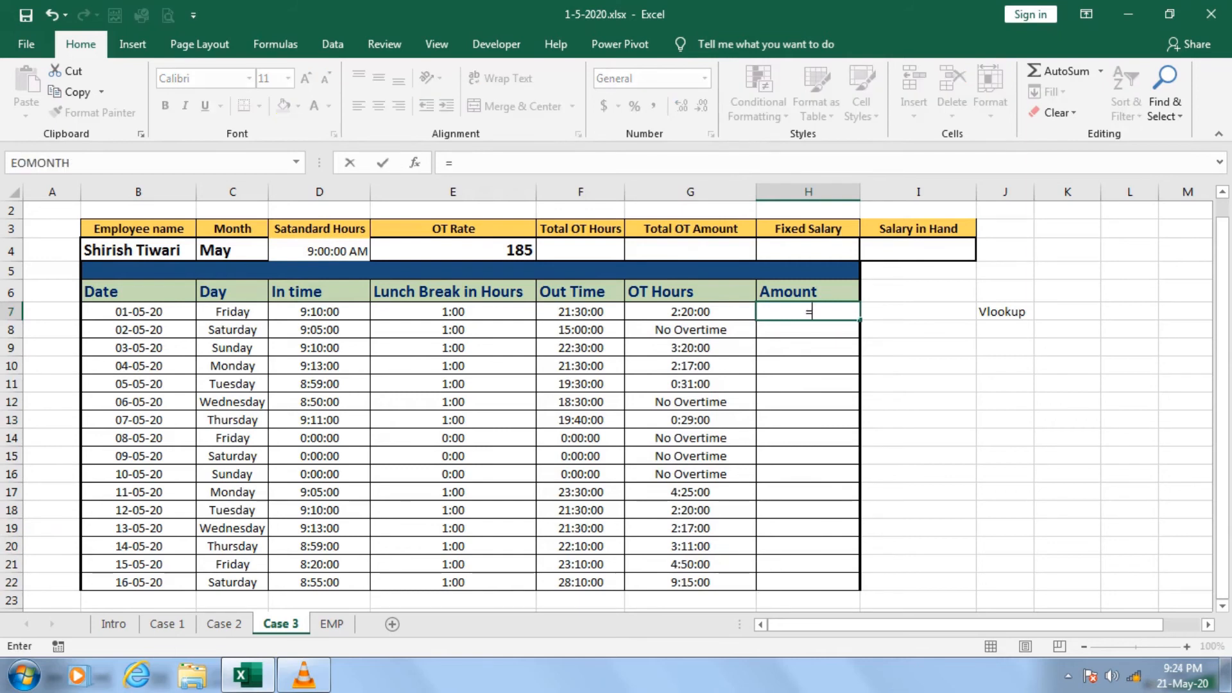
type("IF(")
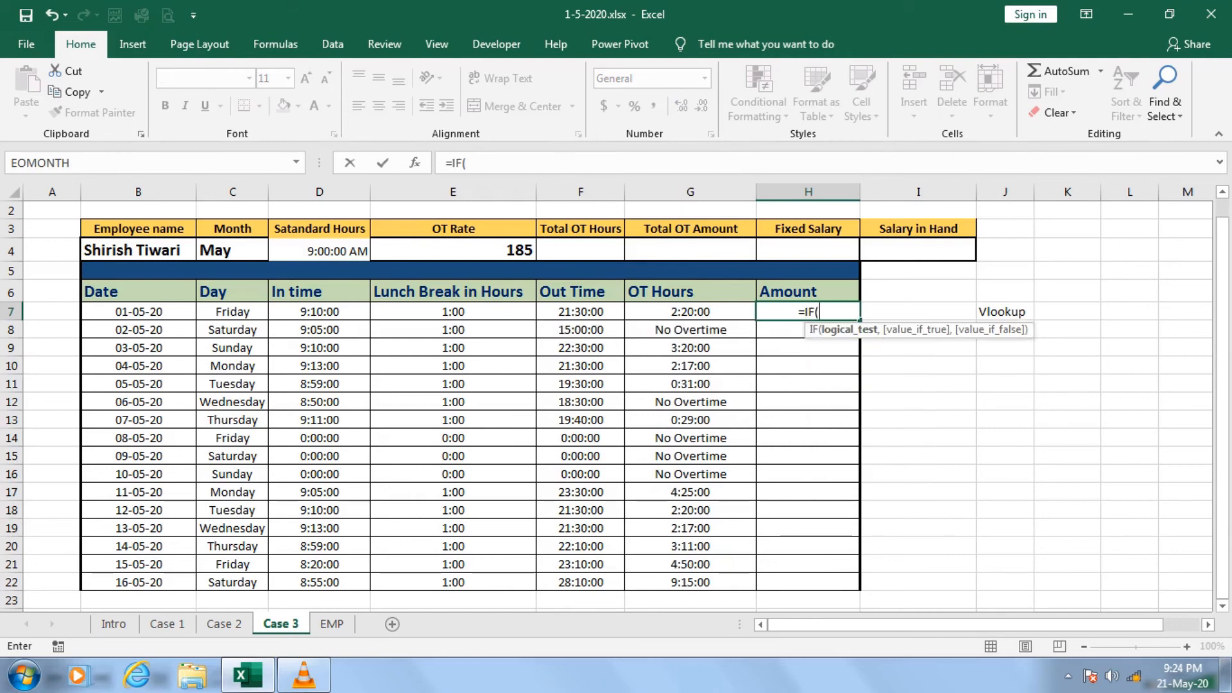
type("ist")
key("Tab")
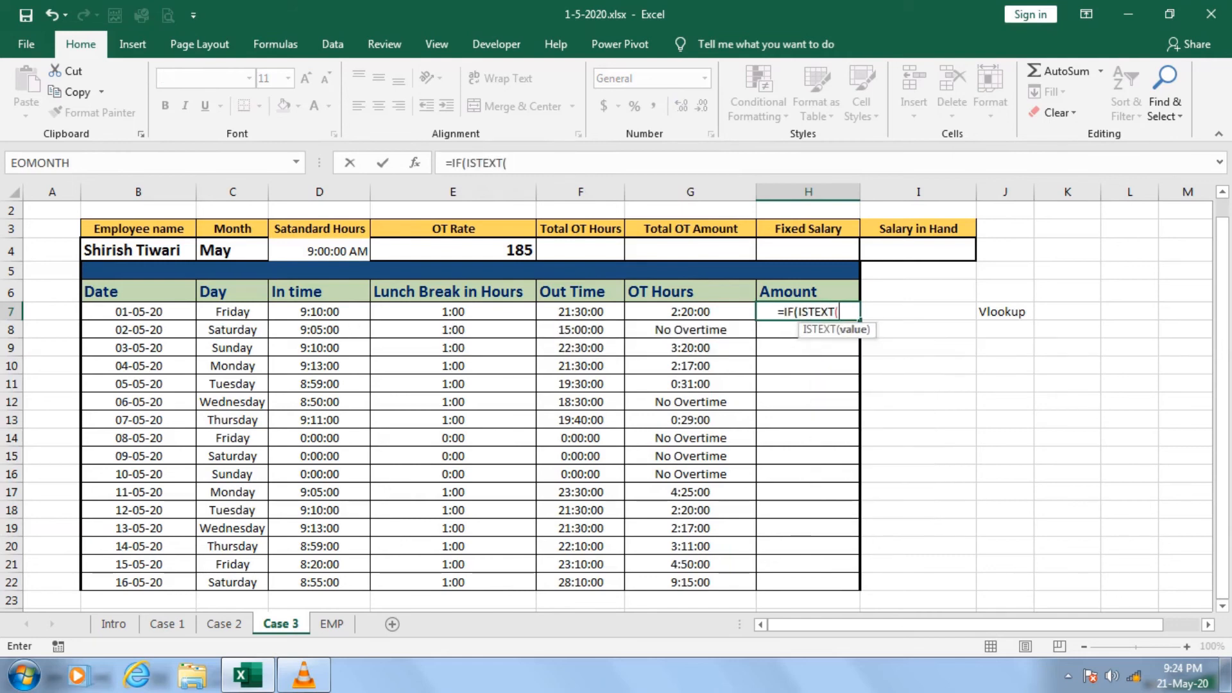
key("Left")
type("),")
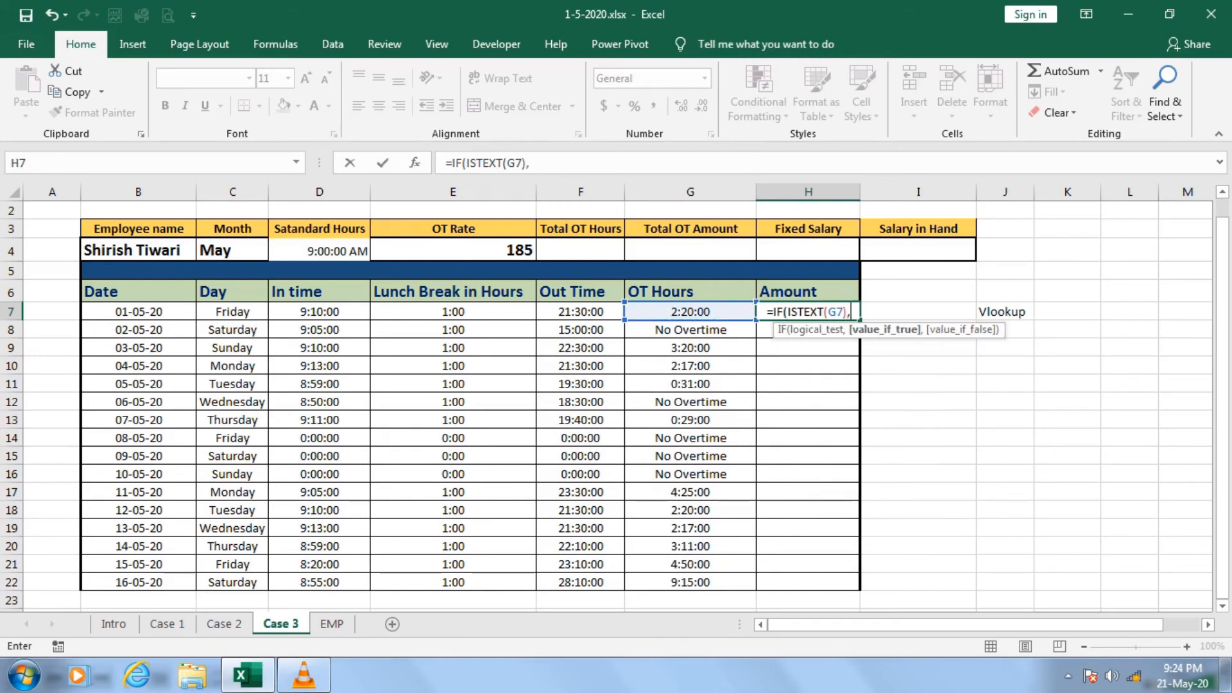
type("\"\",")
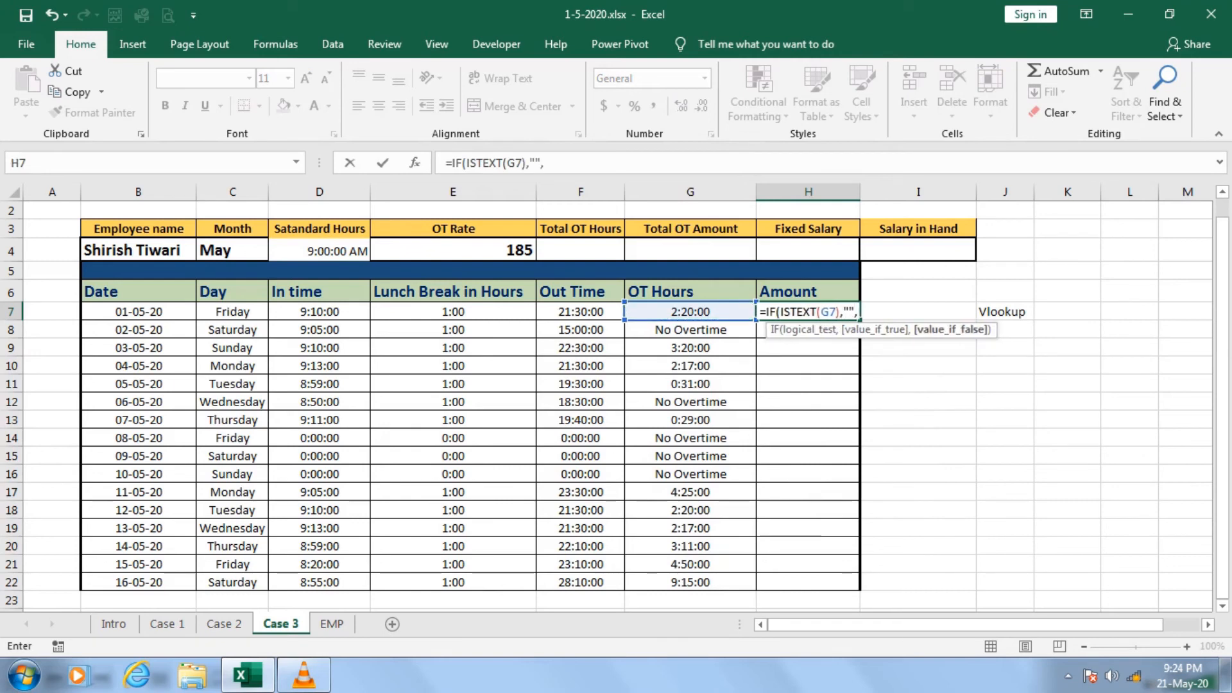
Complete H7's Amount formula with G7*$E$4 as the value if false, multiplying OT Hours by the OT Rate.
key("Left")
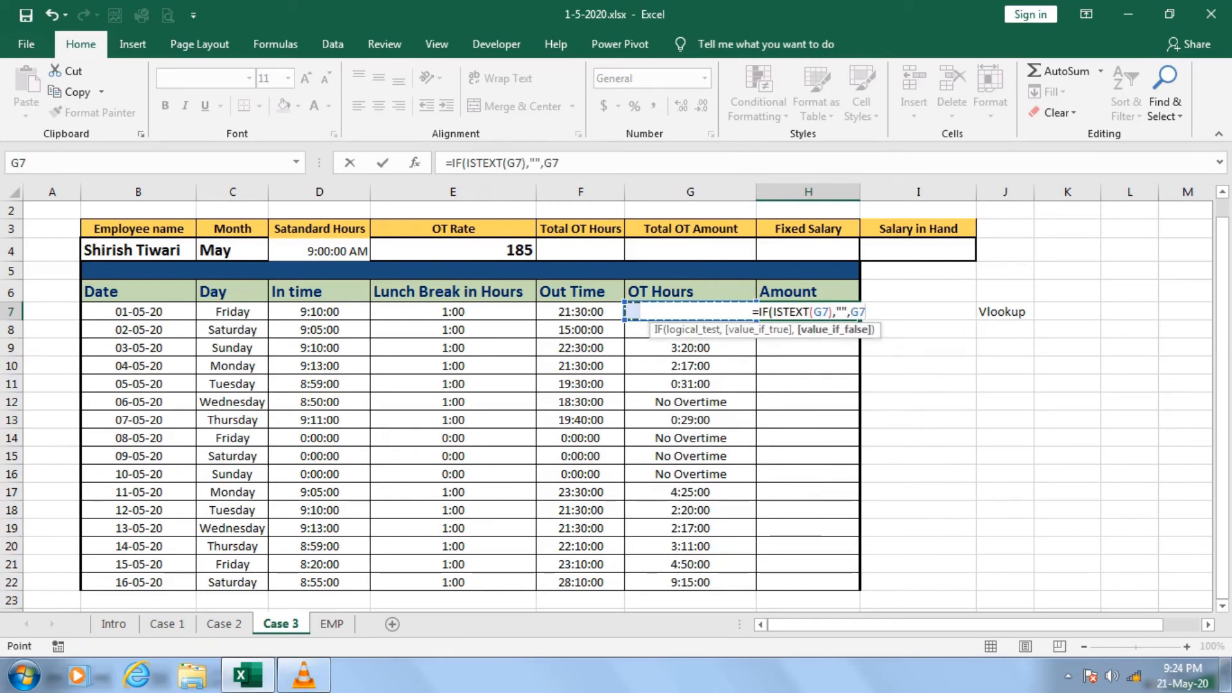
type("*")
key("Left")
key("Left")
key("Left")
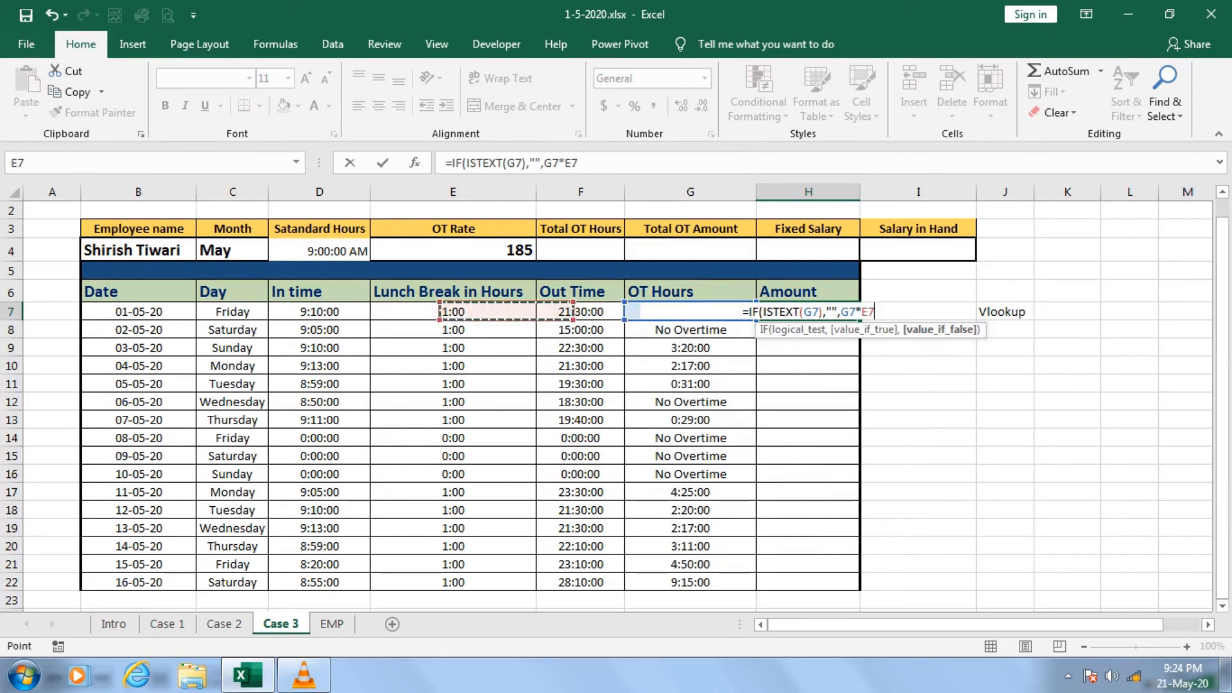
key("Up")
key("Up")
key("Up")
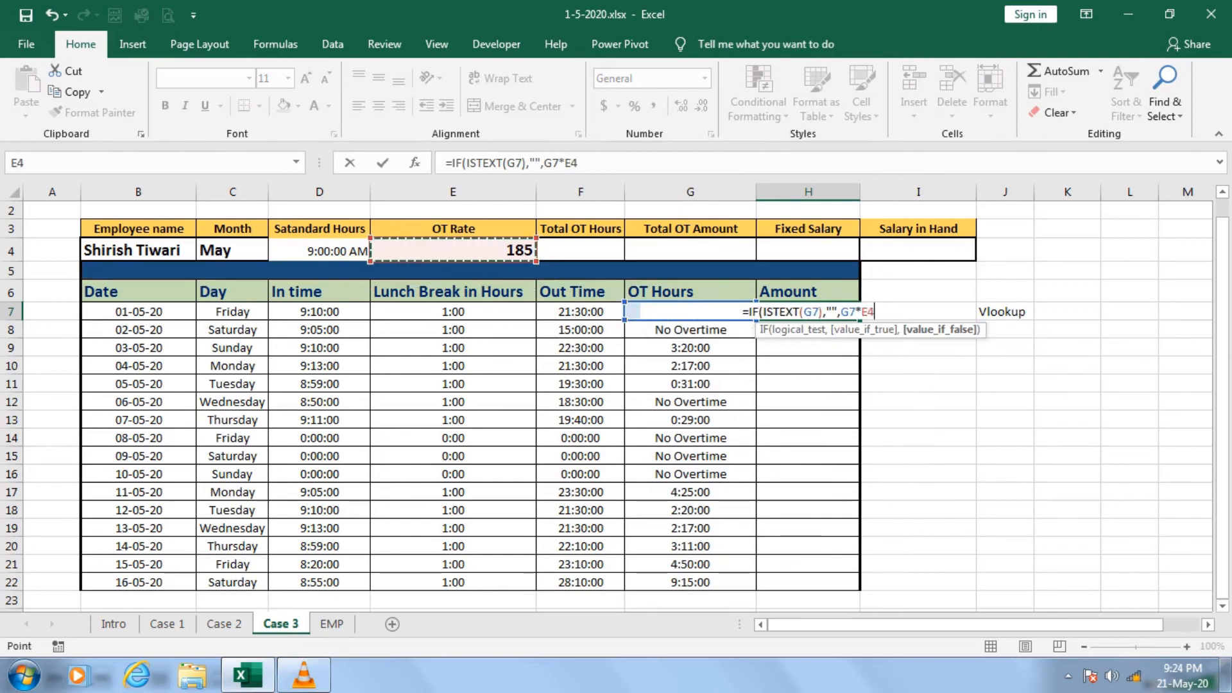
key("F4")
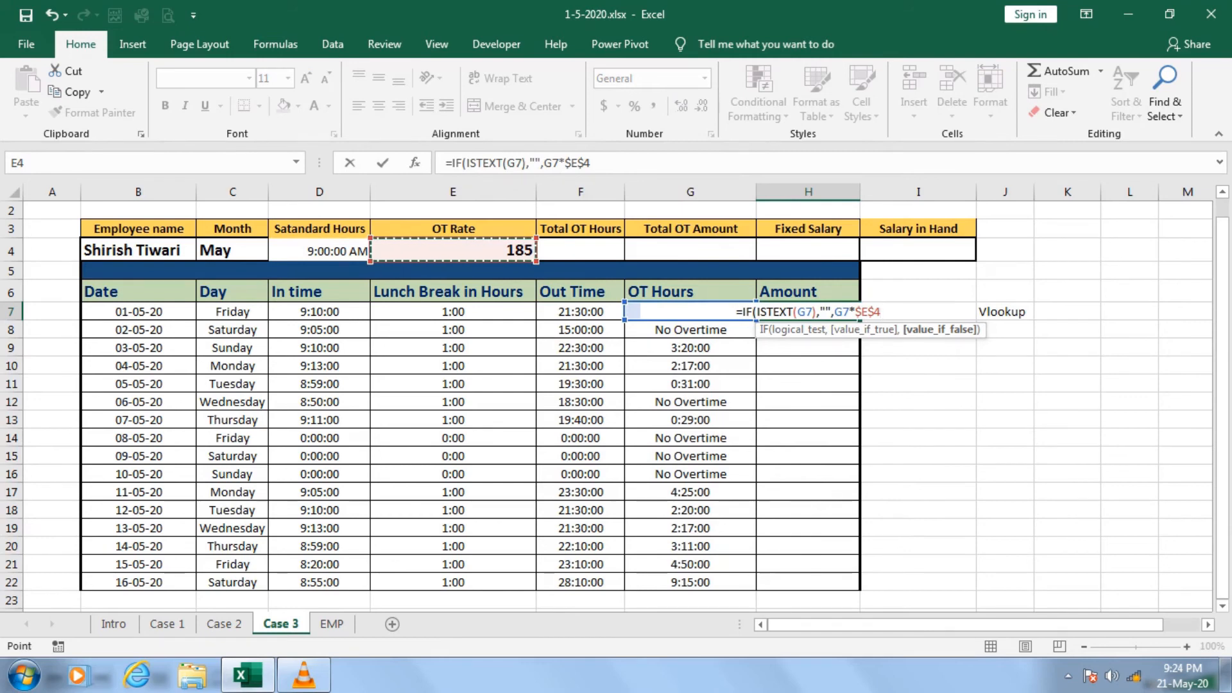
type(")")
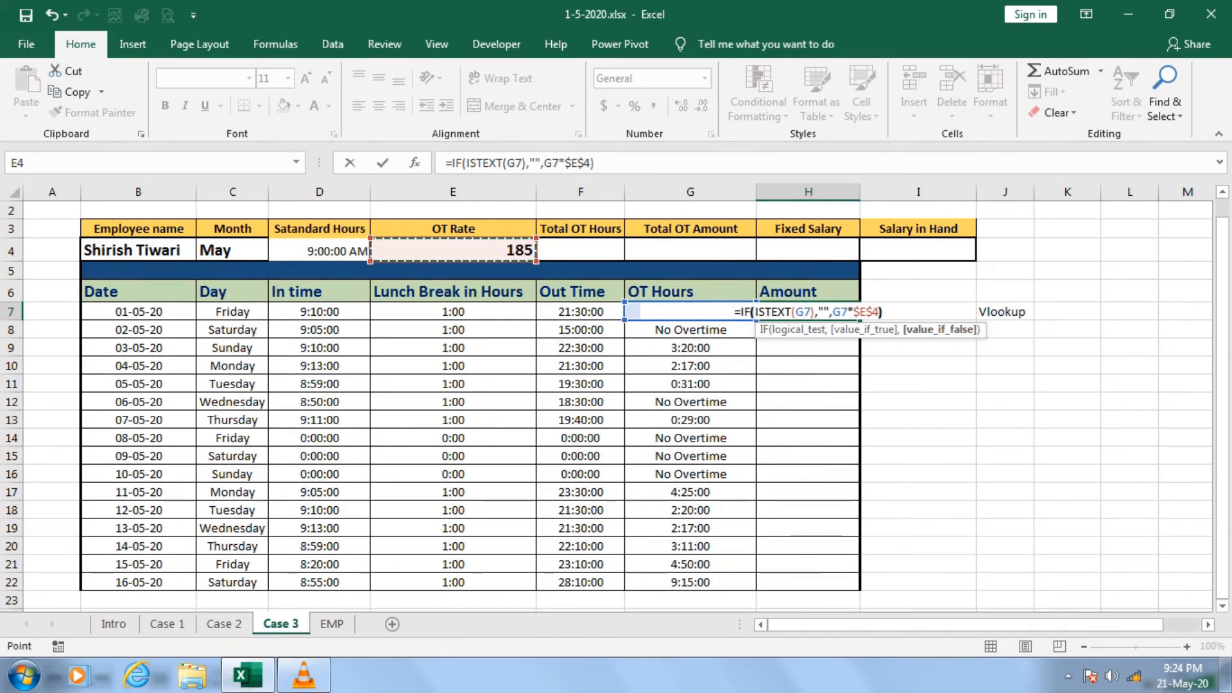
key("ctrl+Return")
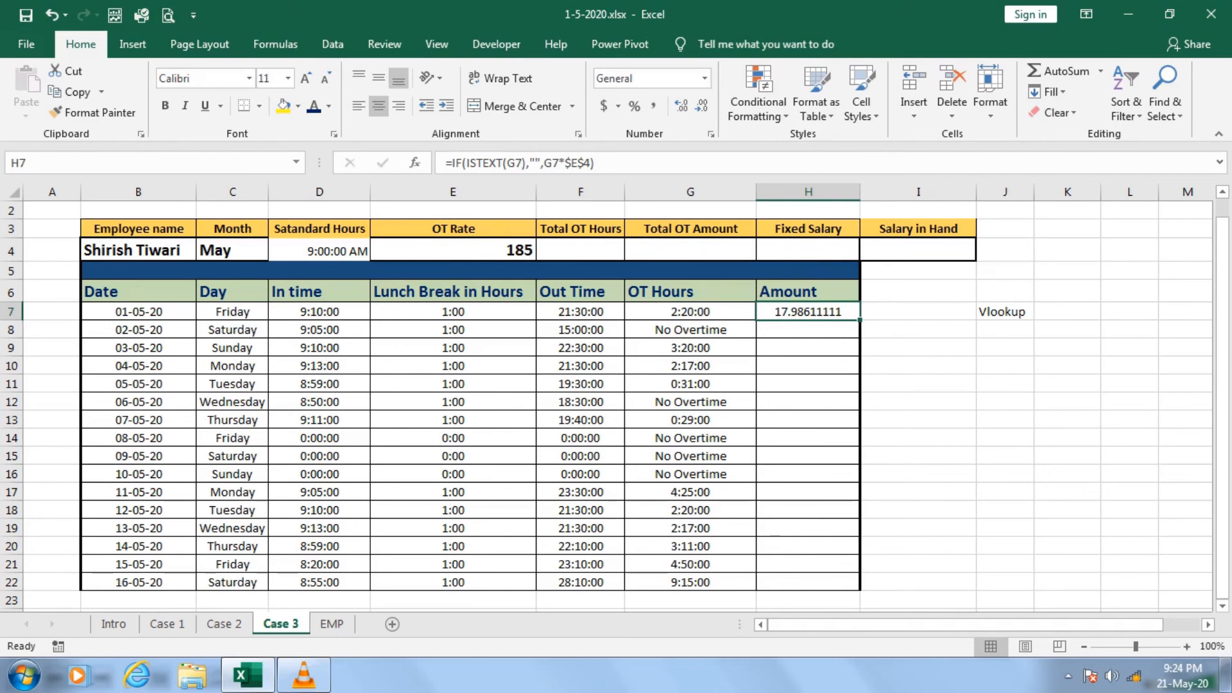
Add *24 after $E$4 in H7's Amount formula and fill it down to H22.
left_click(590, 163)
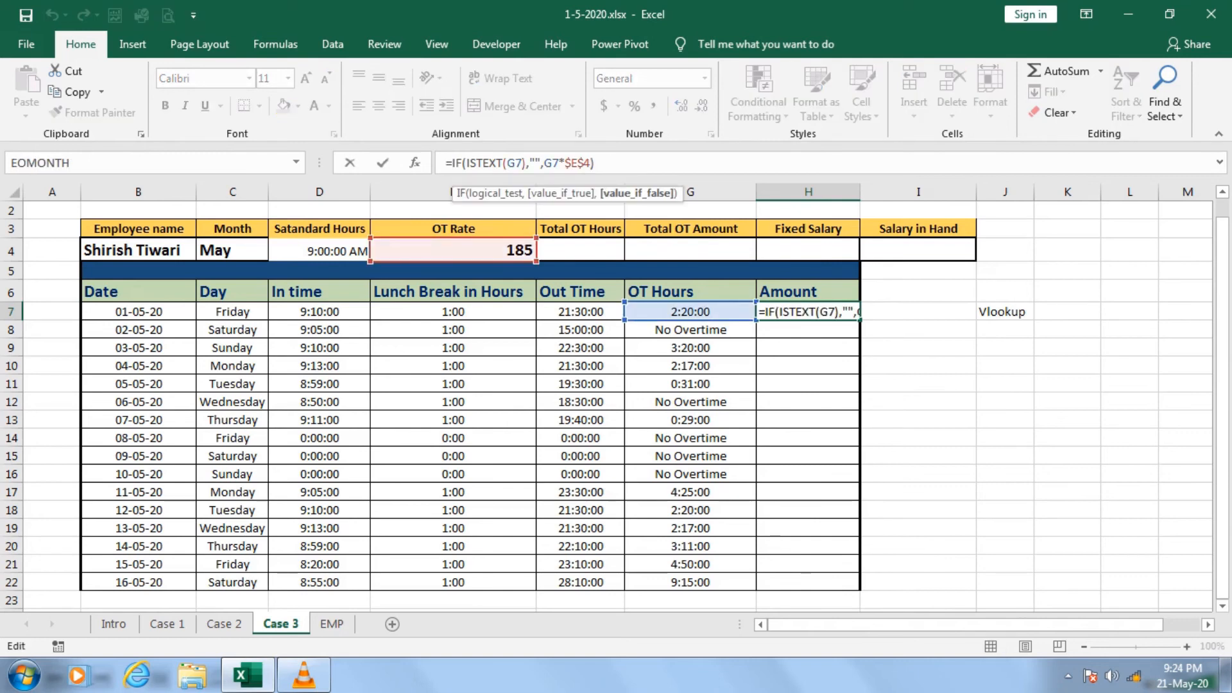
type("*24")
key("ctrl+Return")
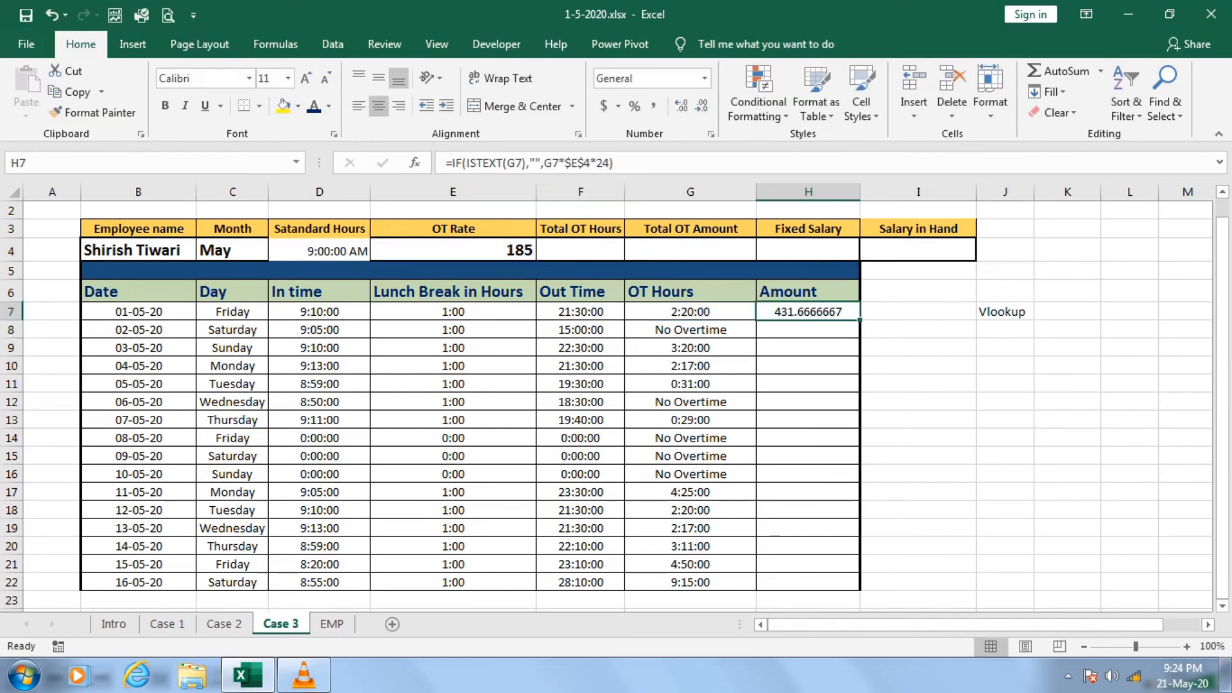
mouse_move(859, 319)
left_mouse_down()
mouse_move(859, 600)
mouse_move(859, 587)
left_mouse_up()
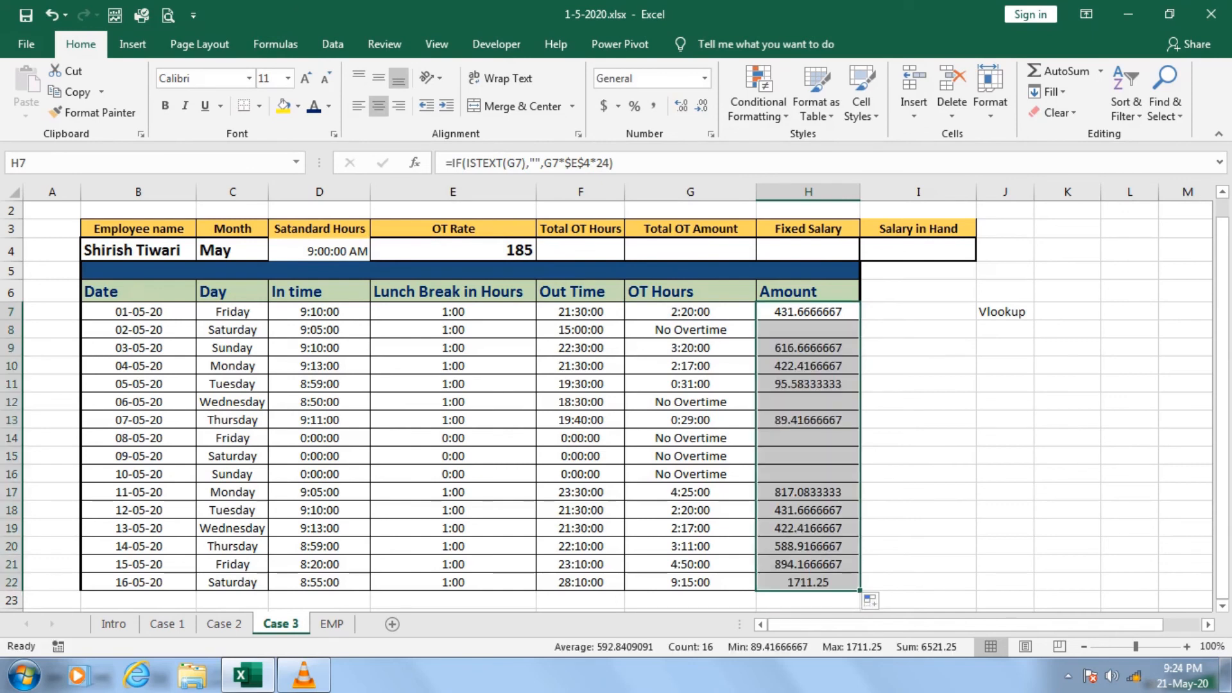
Total the OT Hours column in F4 with =SUM(G7:G22).
left_click(616, 254)
type("=sum(")
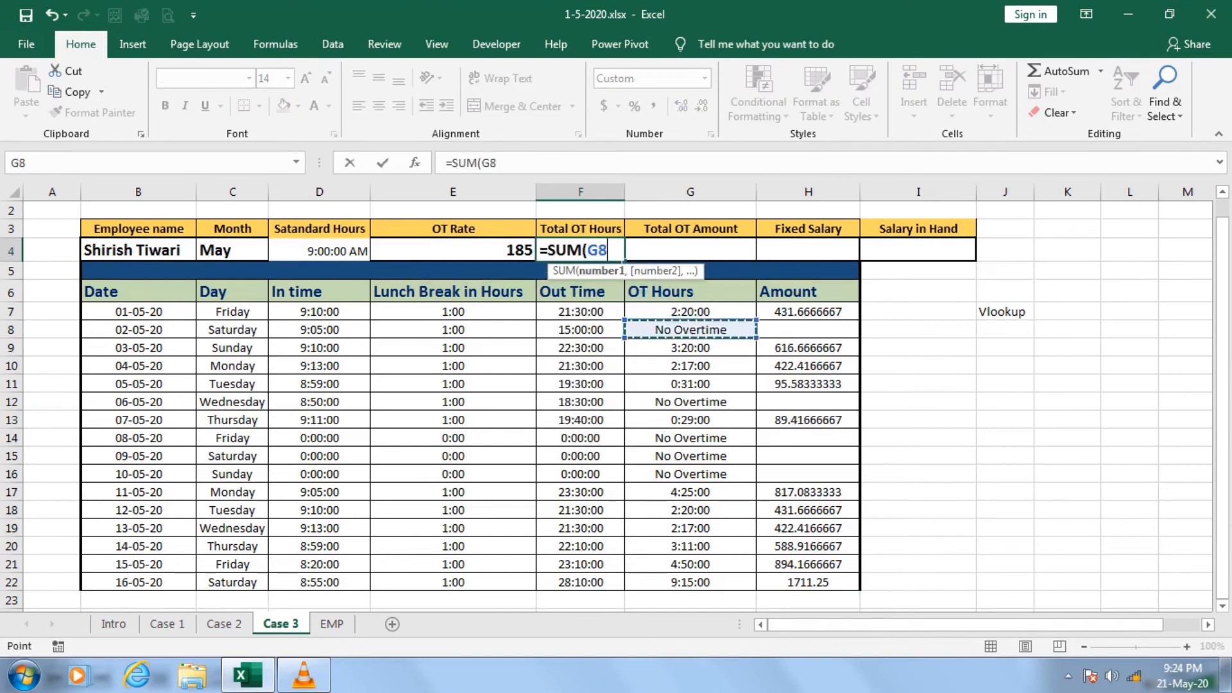
left_click_drag(691, 311, 744, 585)
type(")")
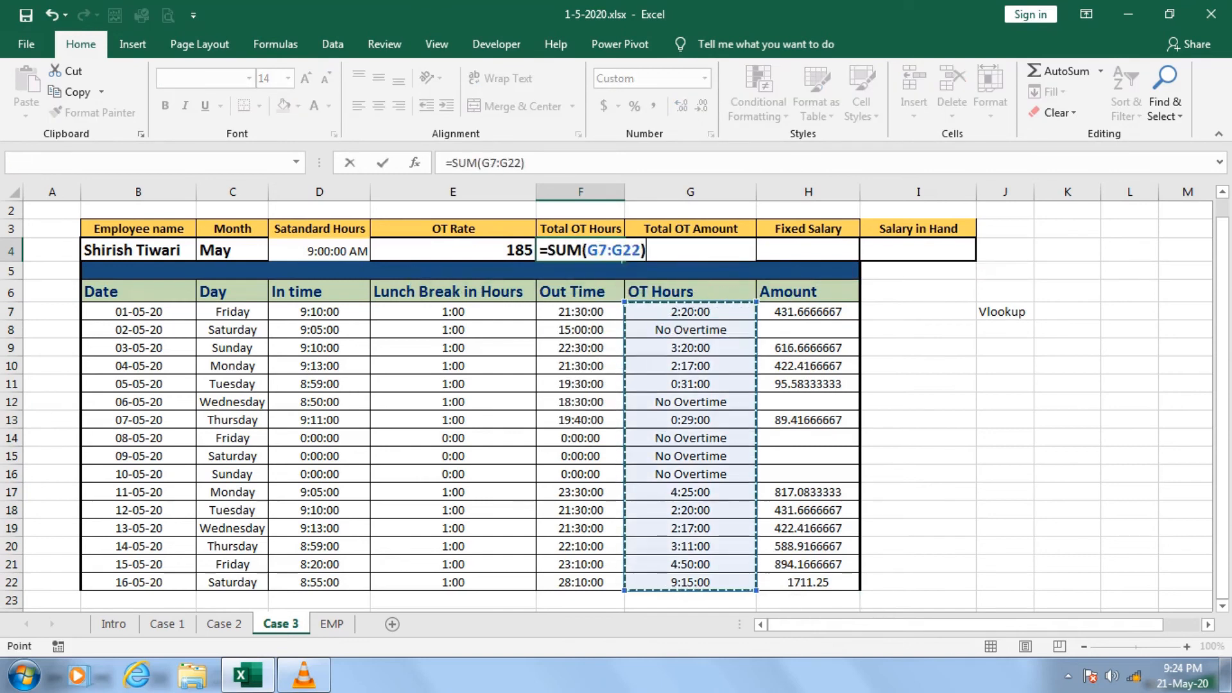
key("Return")
Total the Amount column in G4 with =SUM(H7:H22).
key("Up")
key("Right")
type("=sum(")
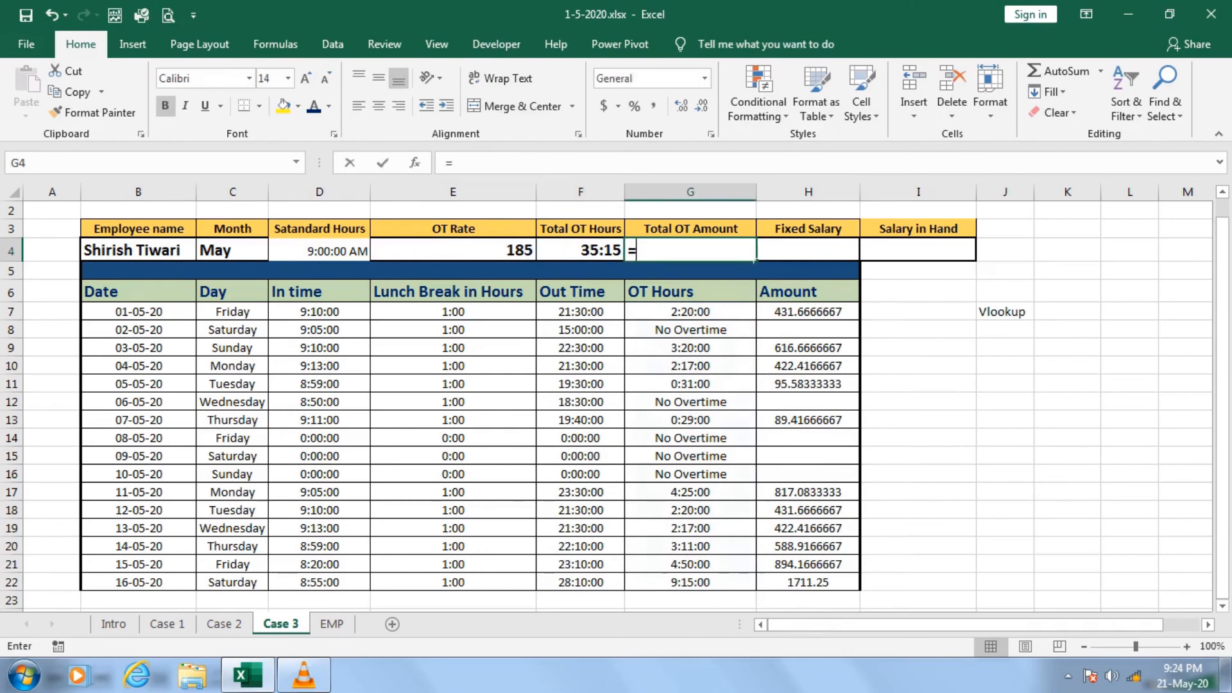
key("Down")
key("Down")
key("Down")
key("Right")
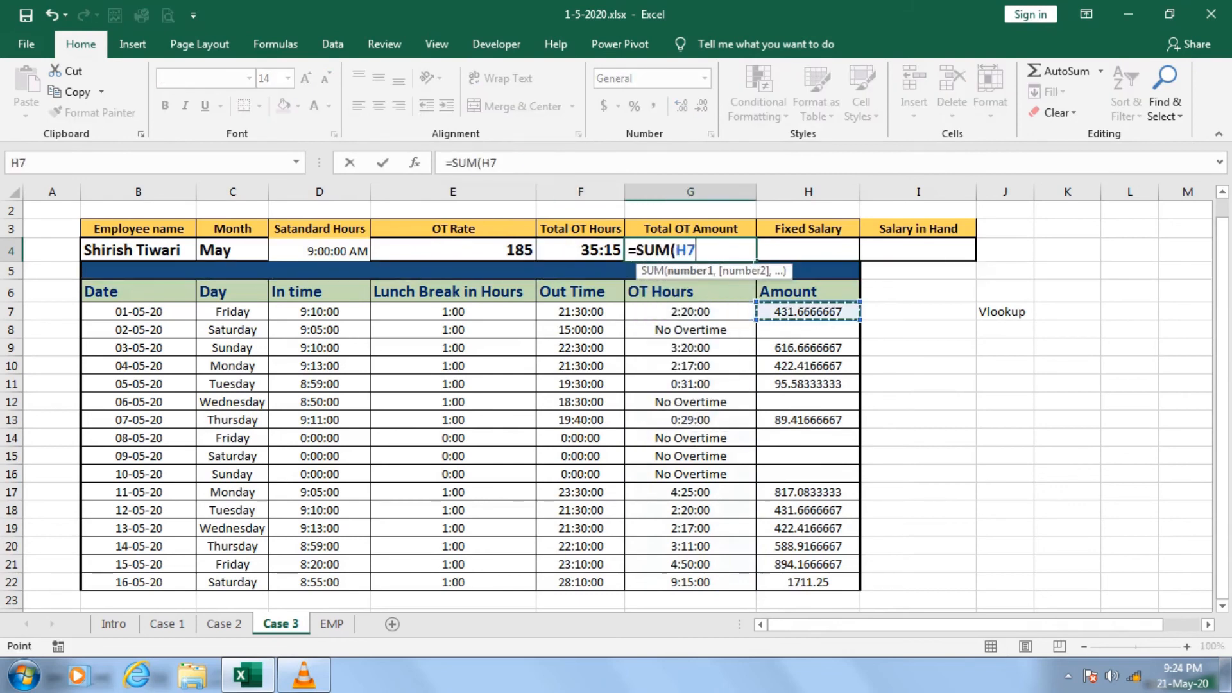
key("ctrl+shift+Down")
type(")")
key("Return")
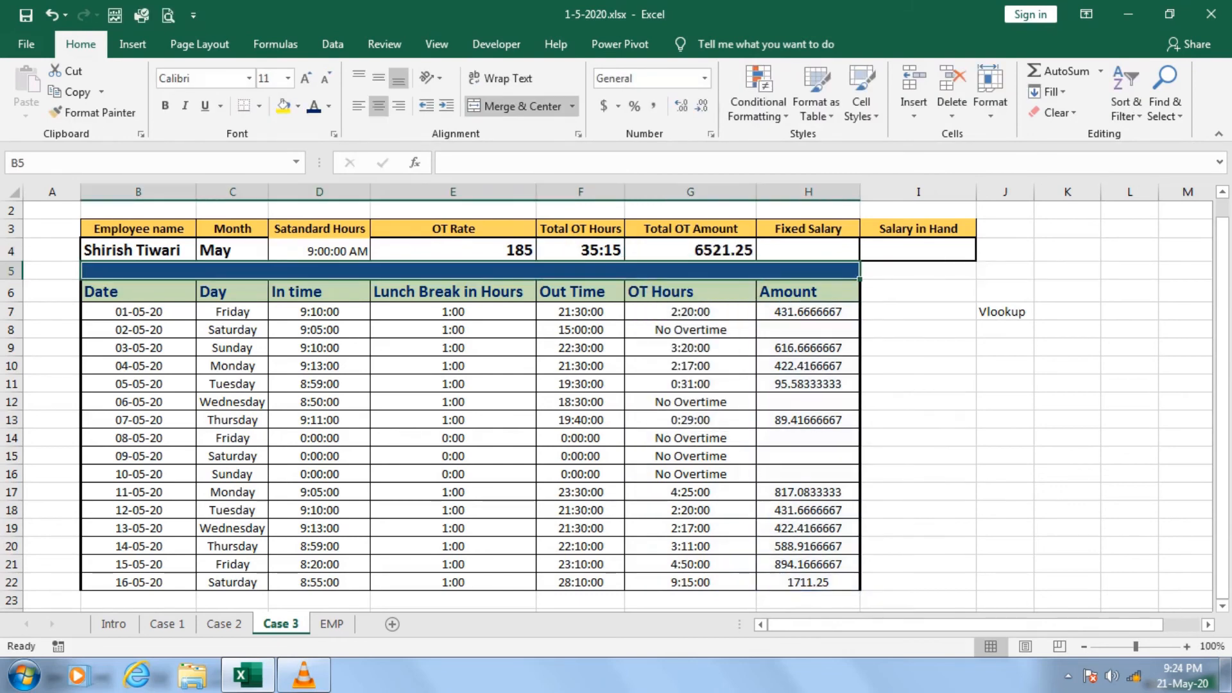
Check the Salary column on the EMP sheet and begin Fixed Salary in H4 of Case 3 with =SUMIF(EMP[Employee Name],.
key("Up")
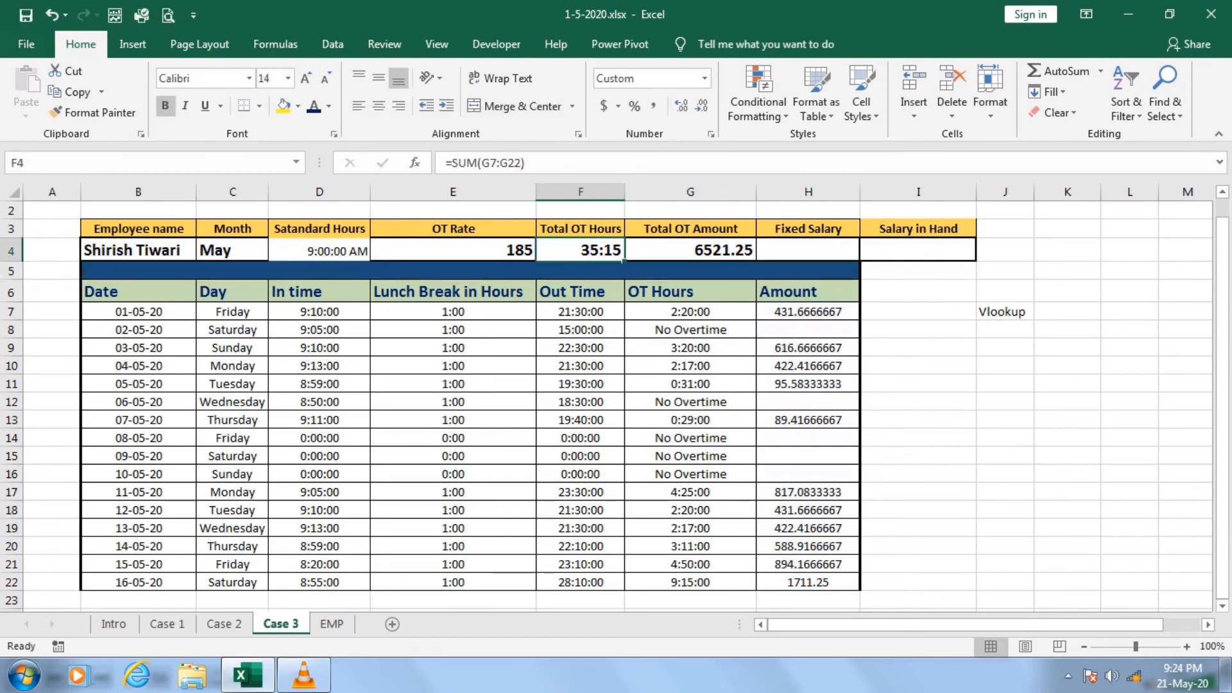
key("Right")
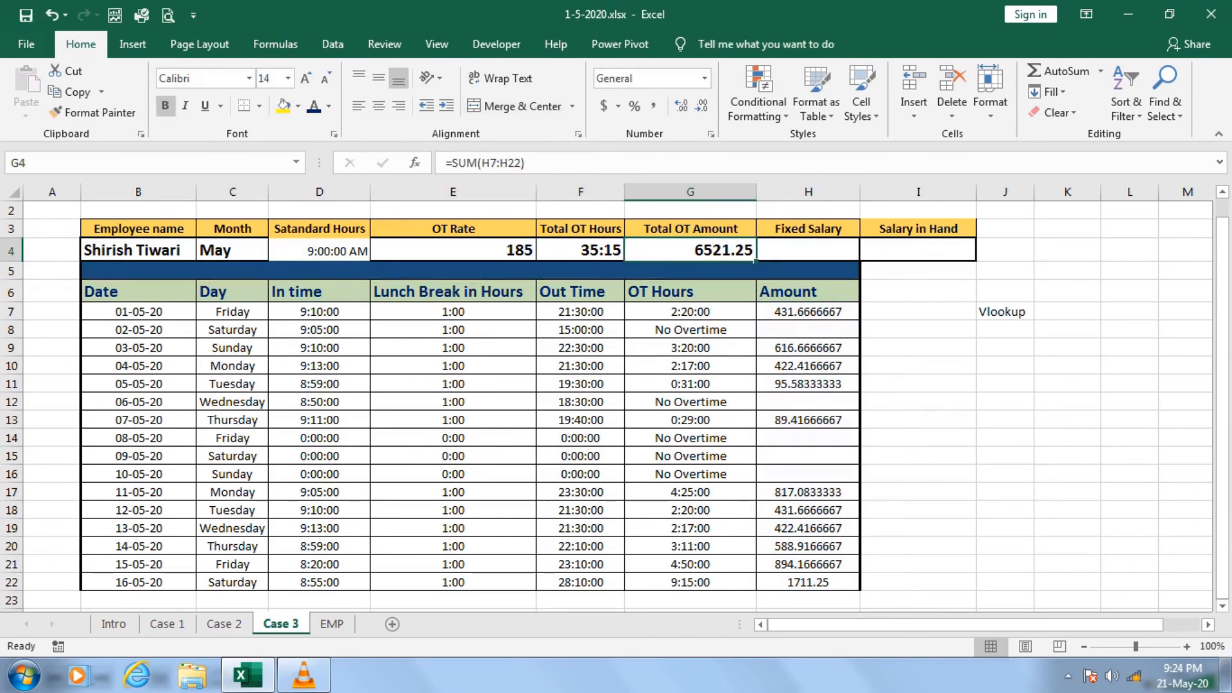
key("Right")
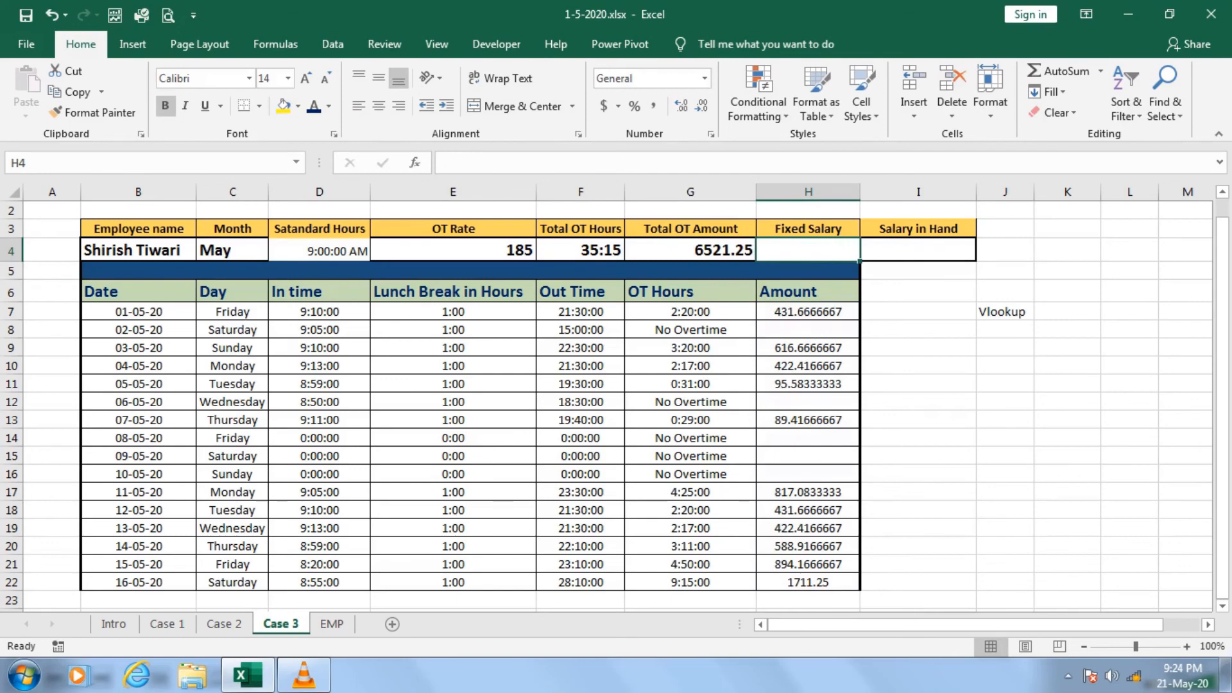
key("ctrl+Page_Down")
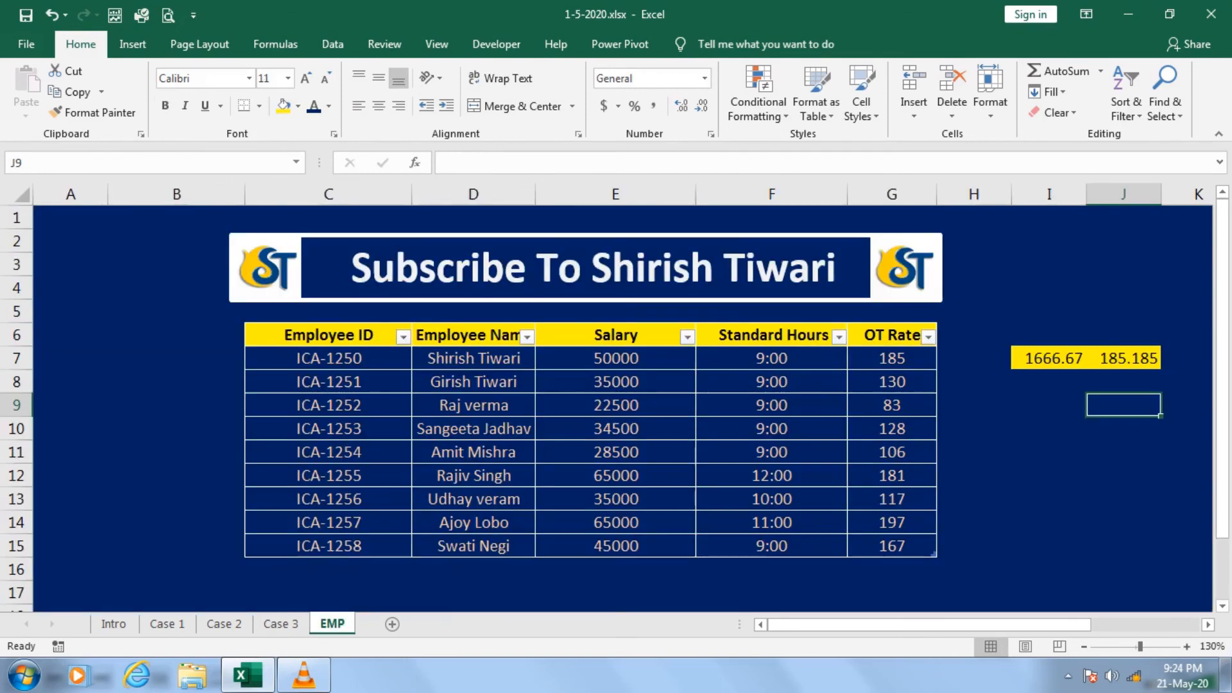
left_click(616, 358)
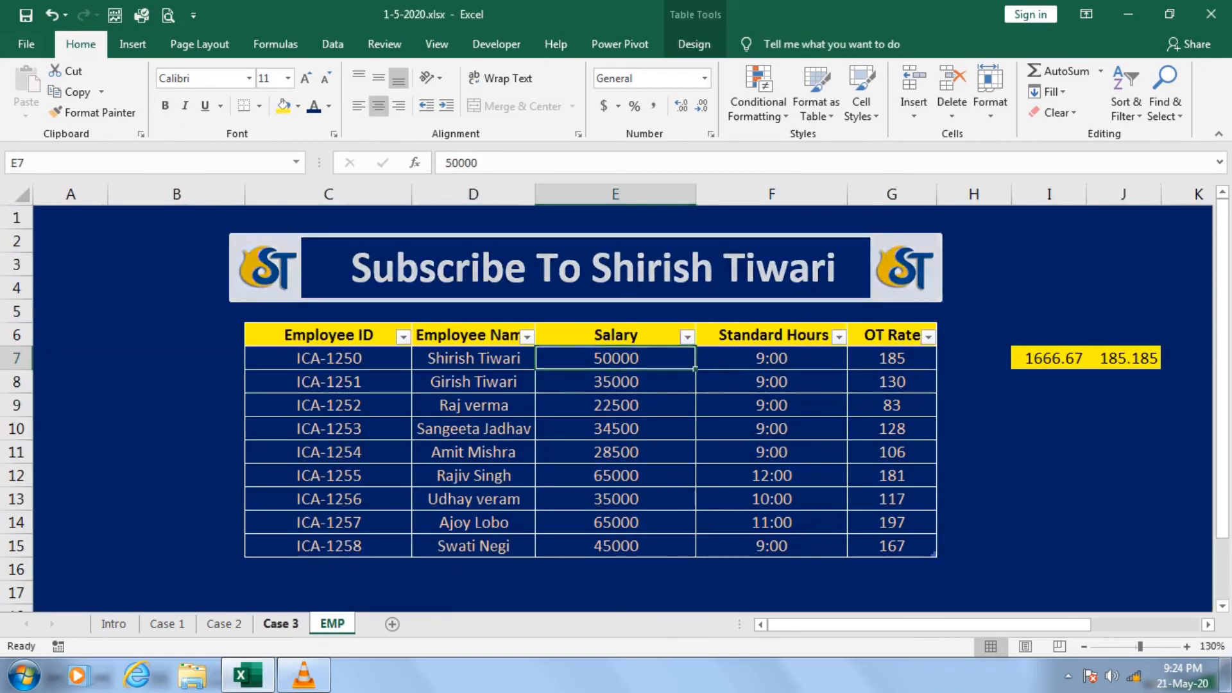
key("ctrl+Page_Up")
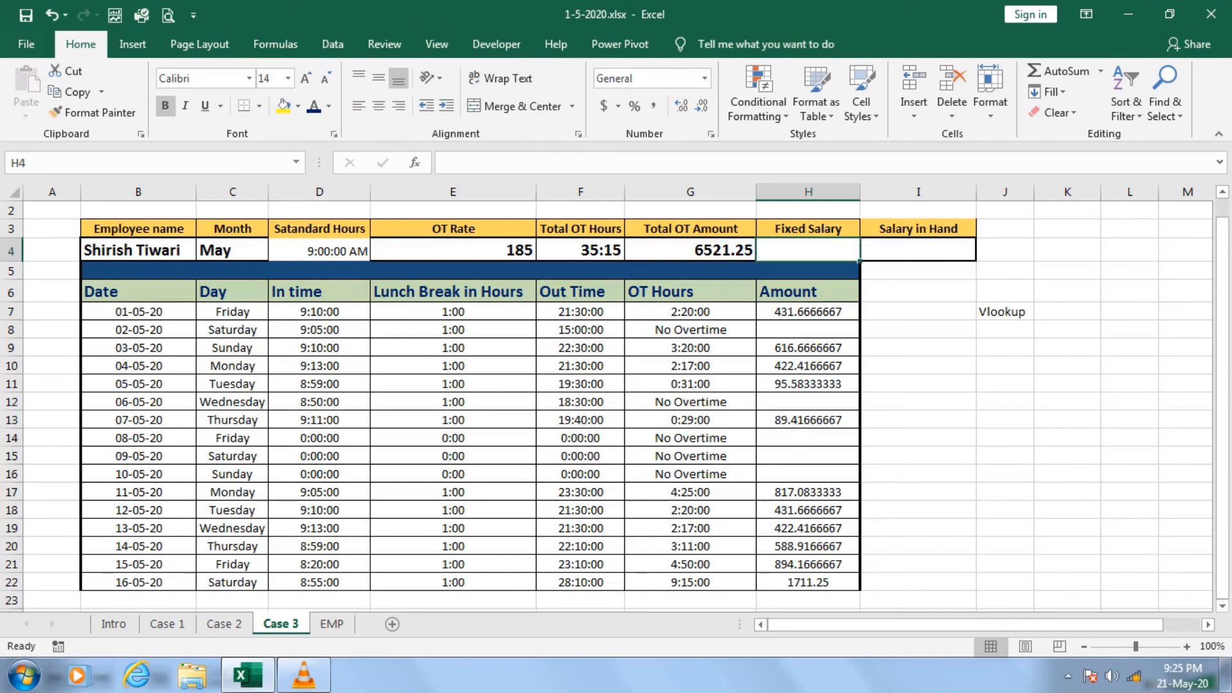
type("=")
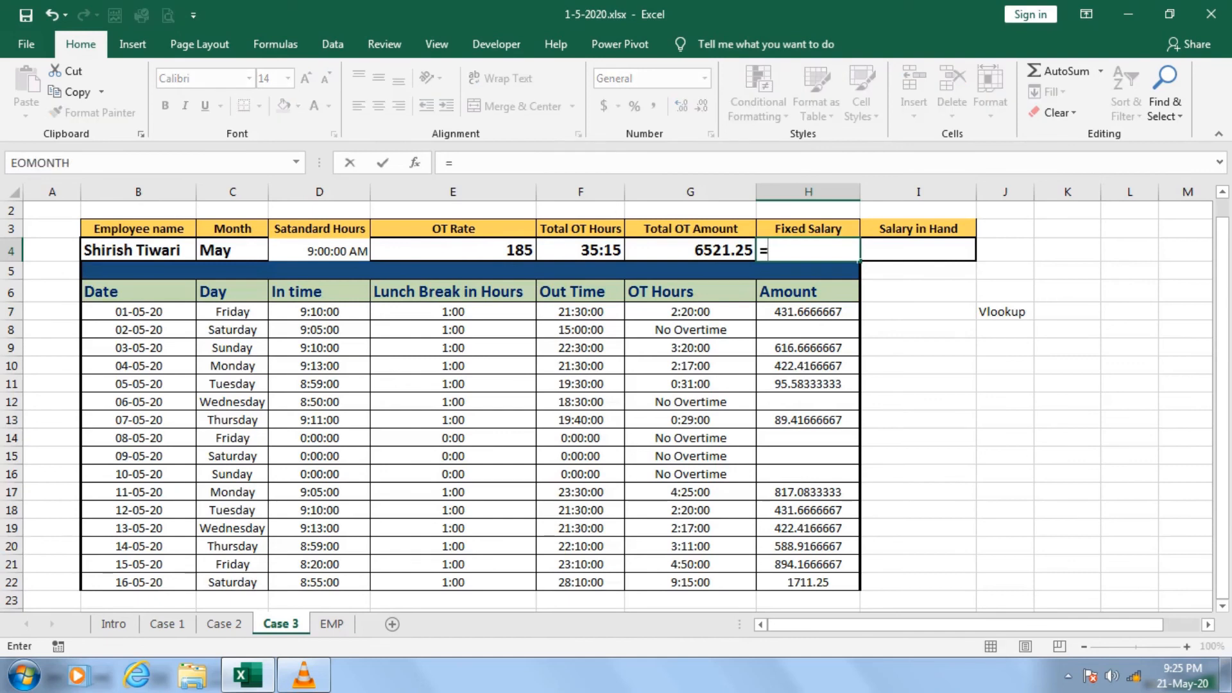
type("sumi")
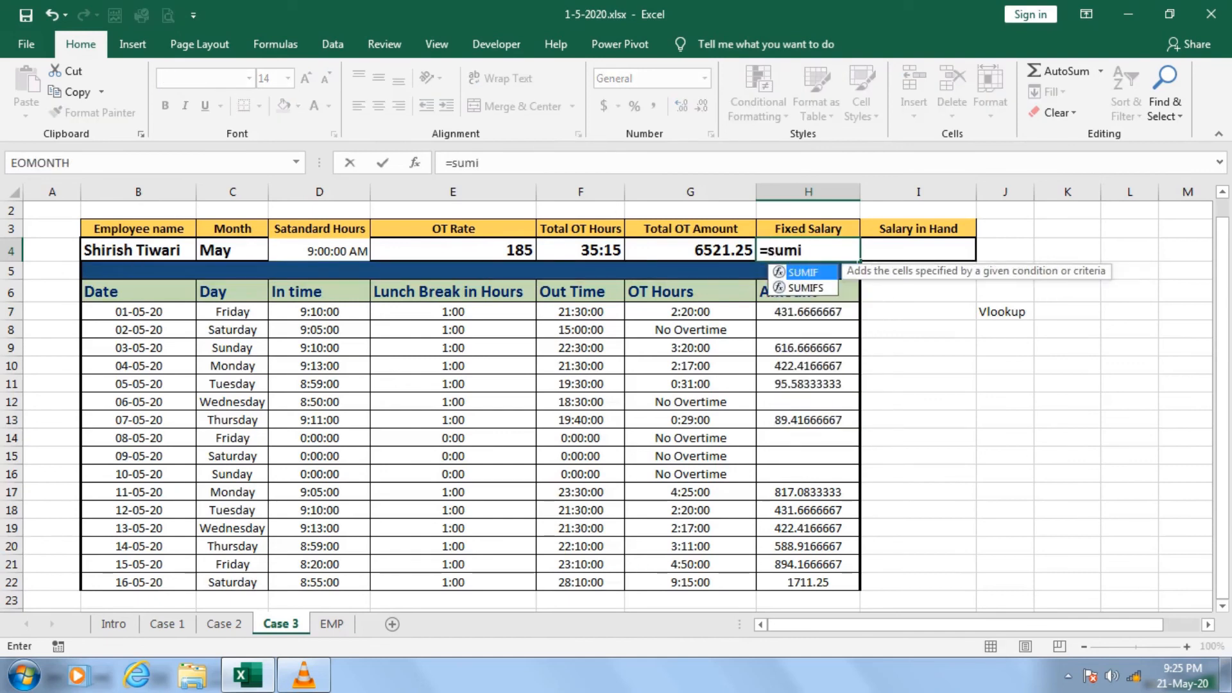
key("Tab")
type("EMP")
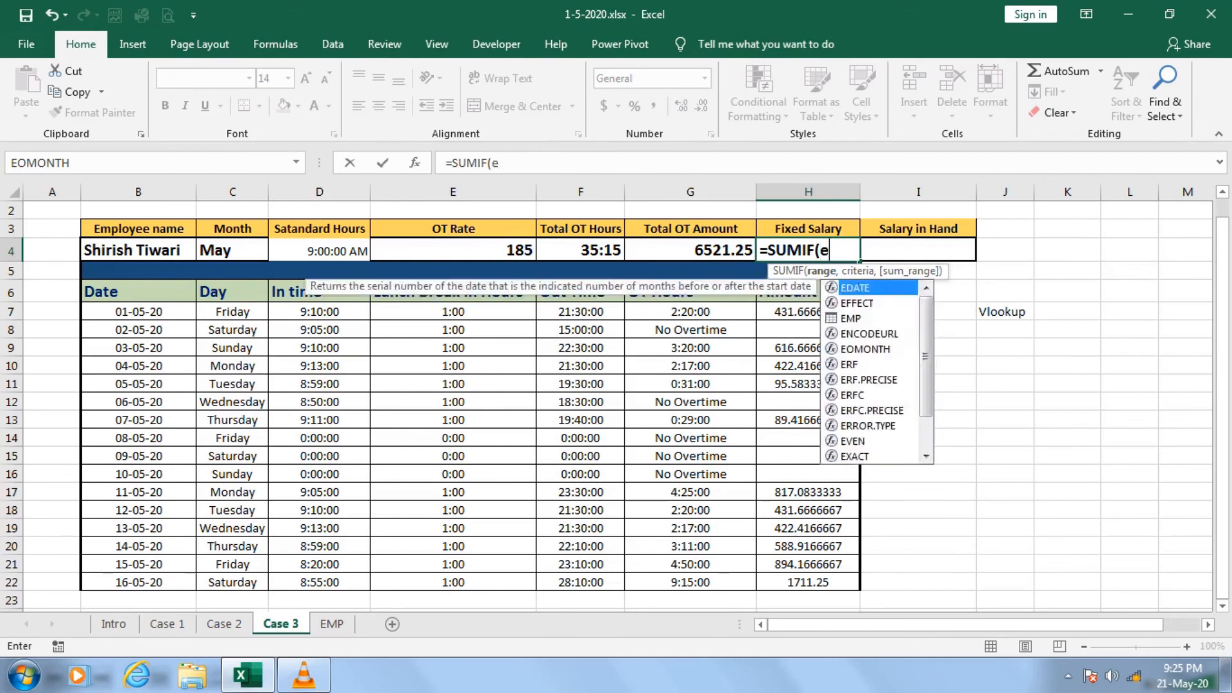
type("[")
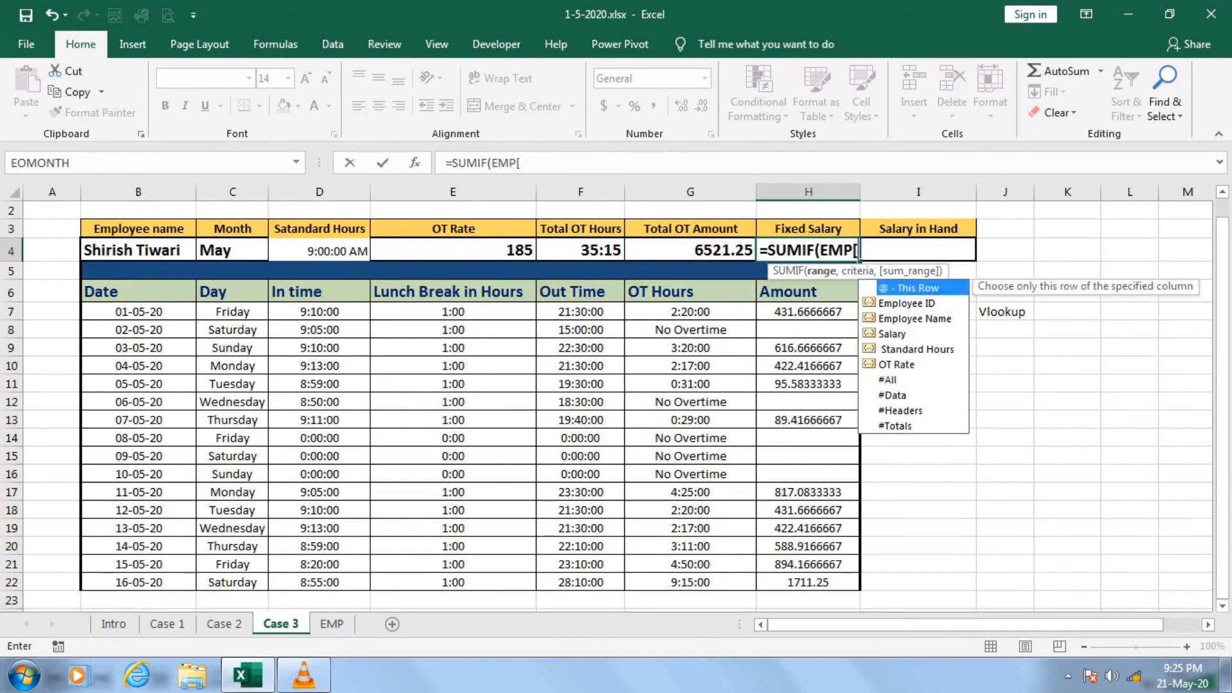
key("Down")
key("Down")
key("Tab")
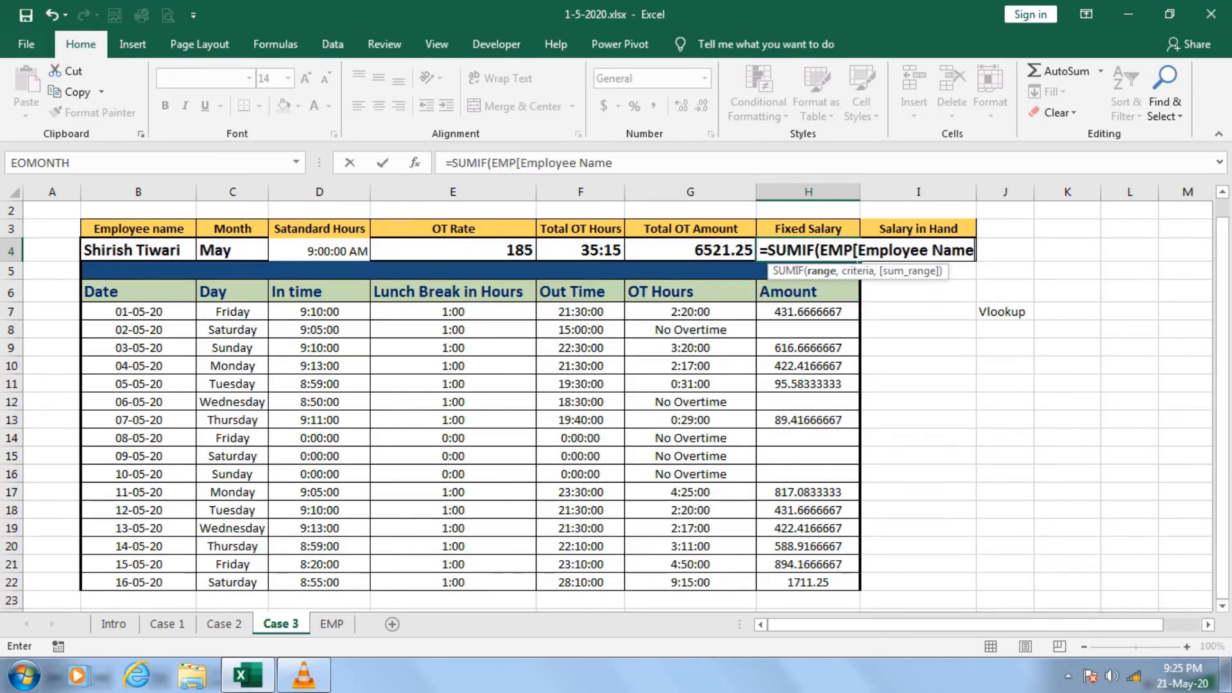
type("],")
Use the employee name cell $B$4 as the criteria of H4's SUMIF formula.
key("Left")
key("Left")
key("Left")
key("Left")
key("Left")
key("Left")
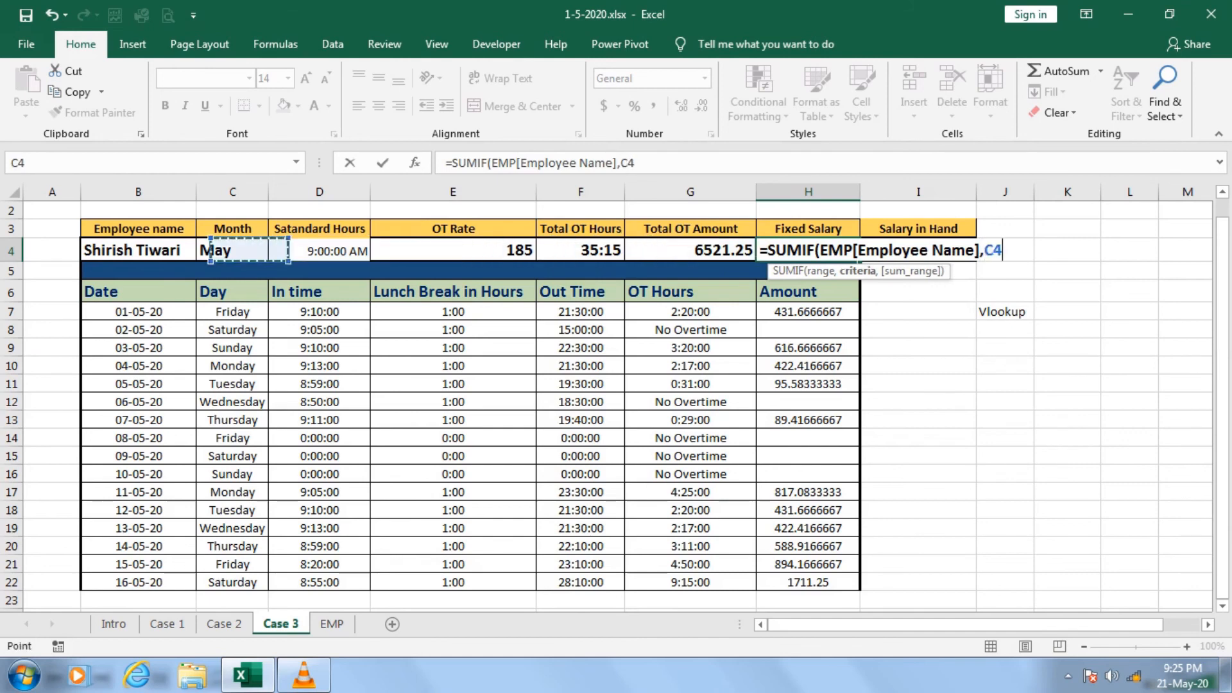
key("F4")
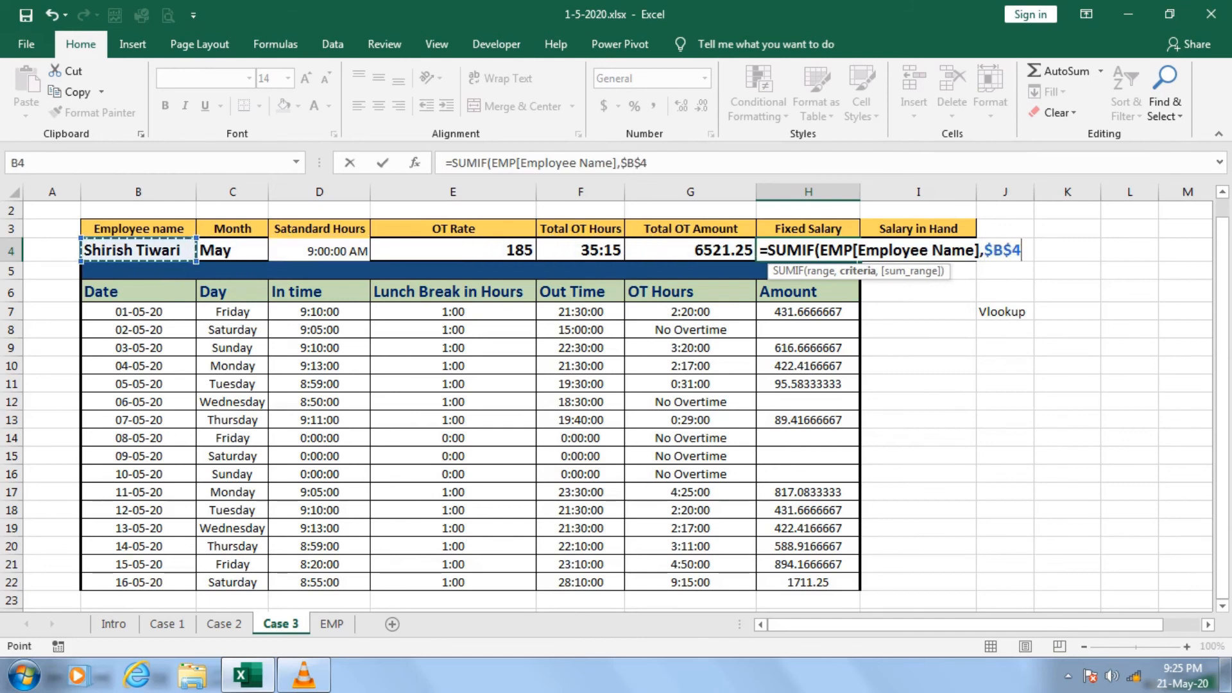
Finish H4's SUMIF formula with EMP[Salary] as the sum range.
type(",")
type("emp")
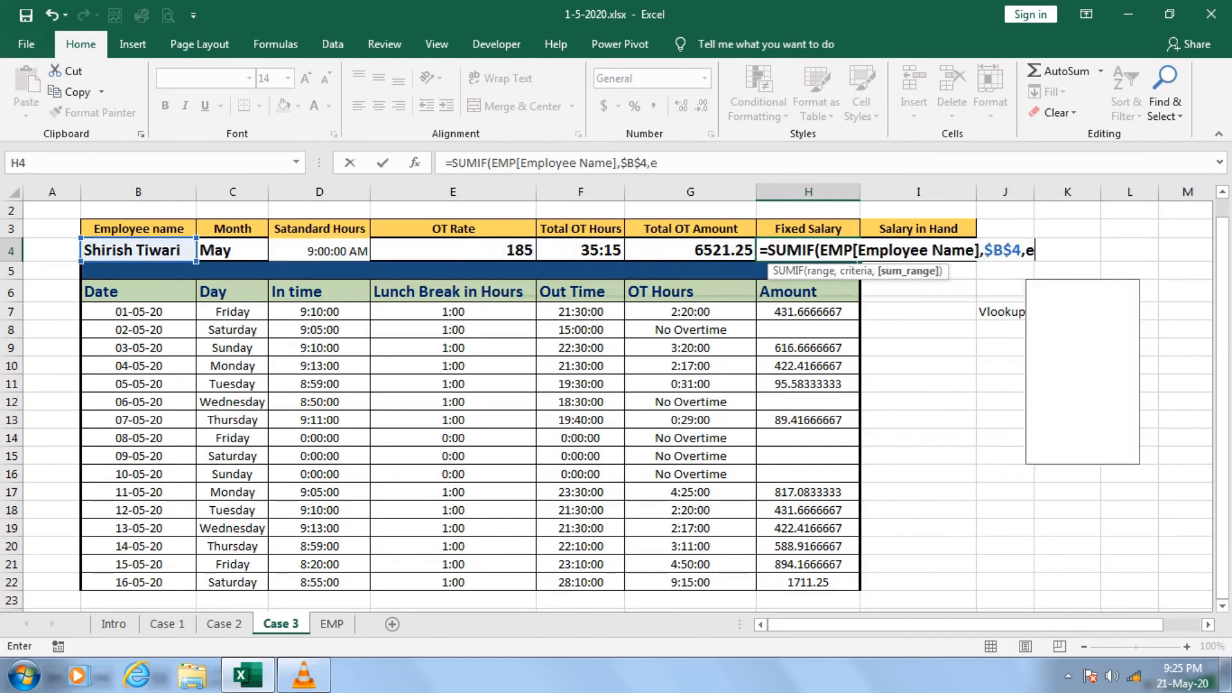
key("Tab")
type("[")
key("Down")
key("Down")
key("Down")
key("Down")
key("Down")
key("Down")
key("Down")
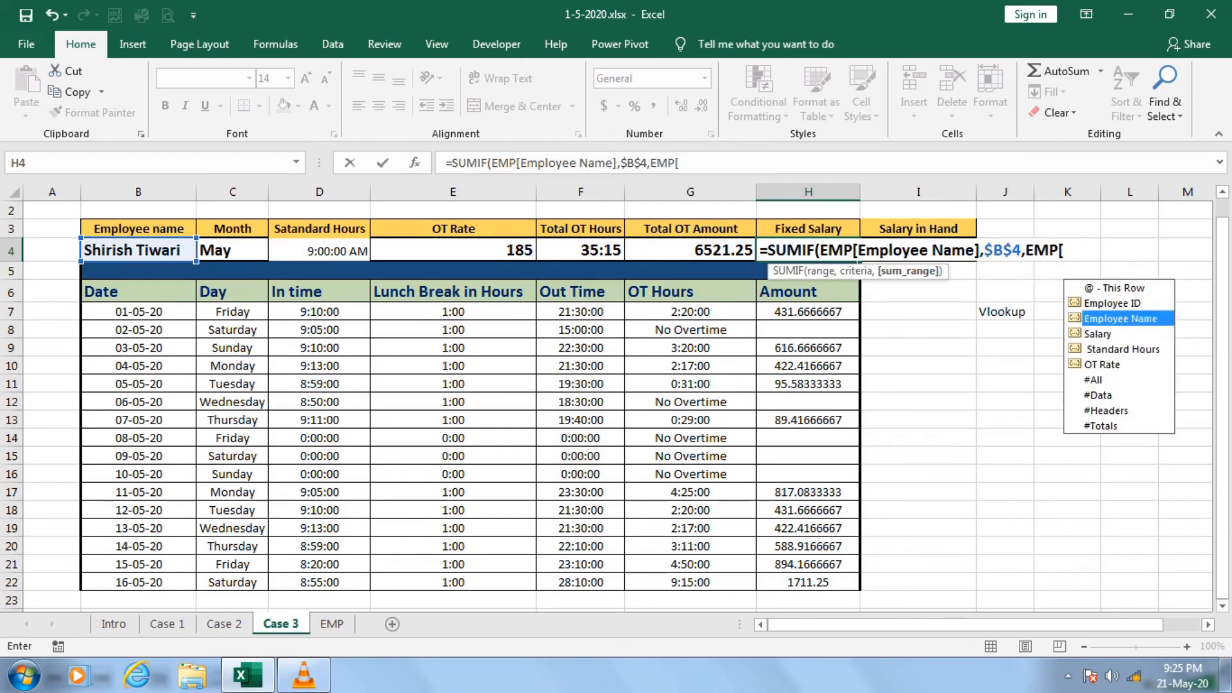
key("Up")
key("Up")
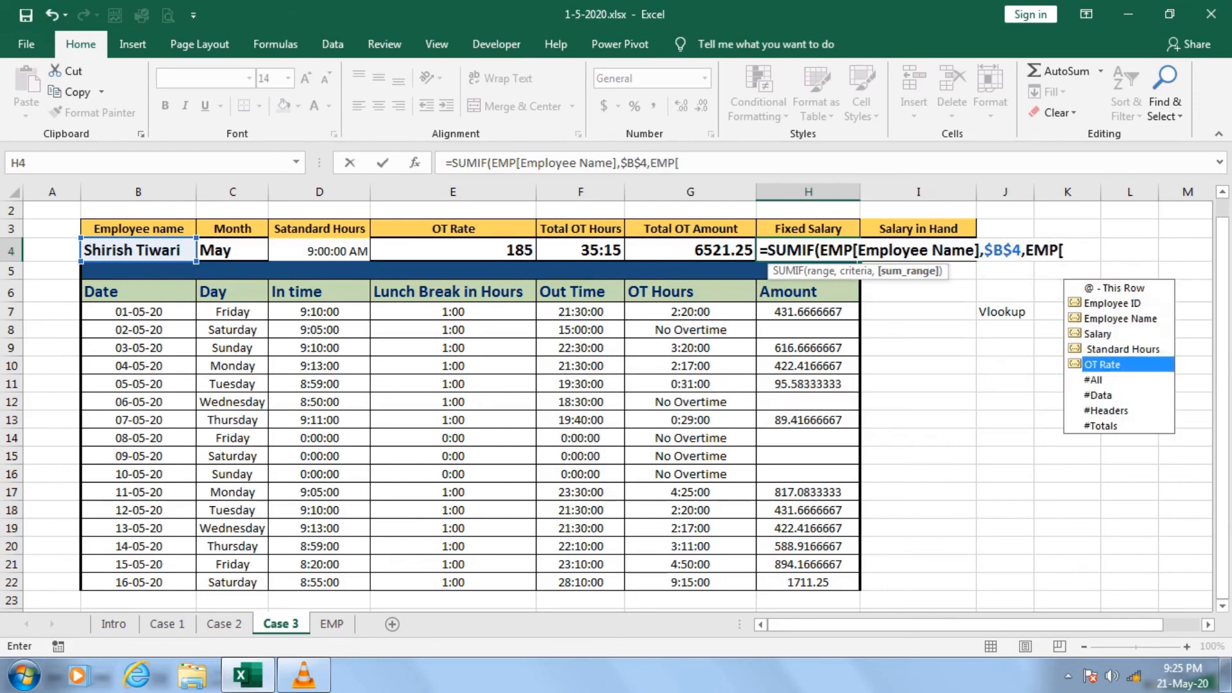
key("Up")
key("Up")
key("Tab")
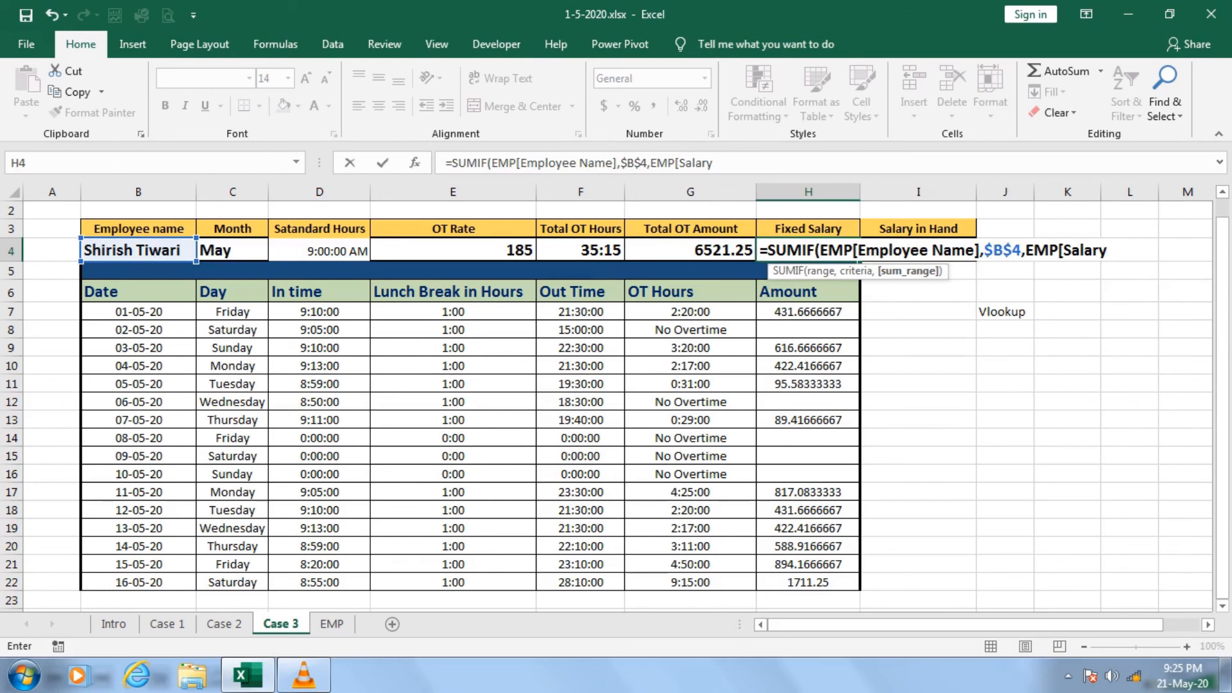
type("])")
key("Return")
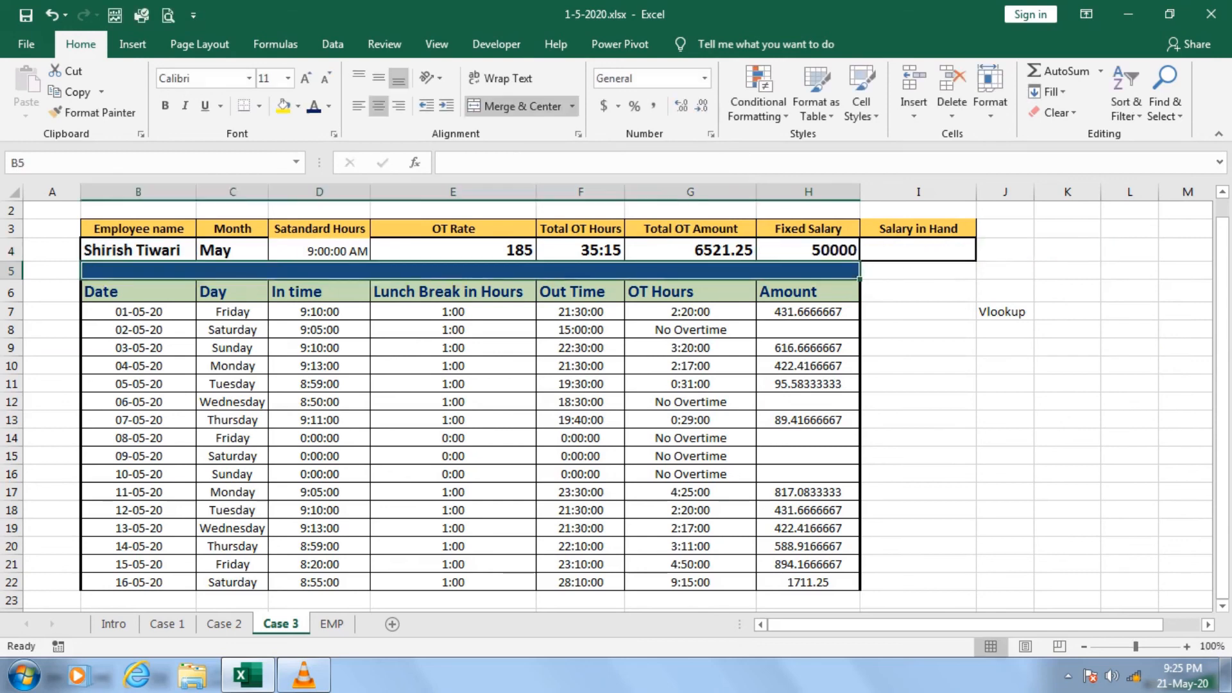
Calculate Salary in Hand in I4 of Case 3 with =H4+G4, adding Fixed Salary and Total OT Amount.
key("Up")
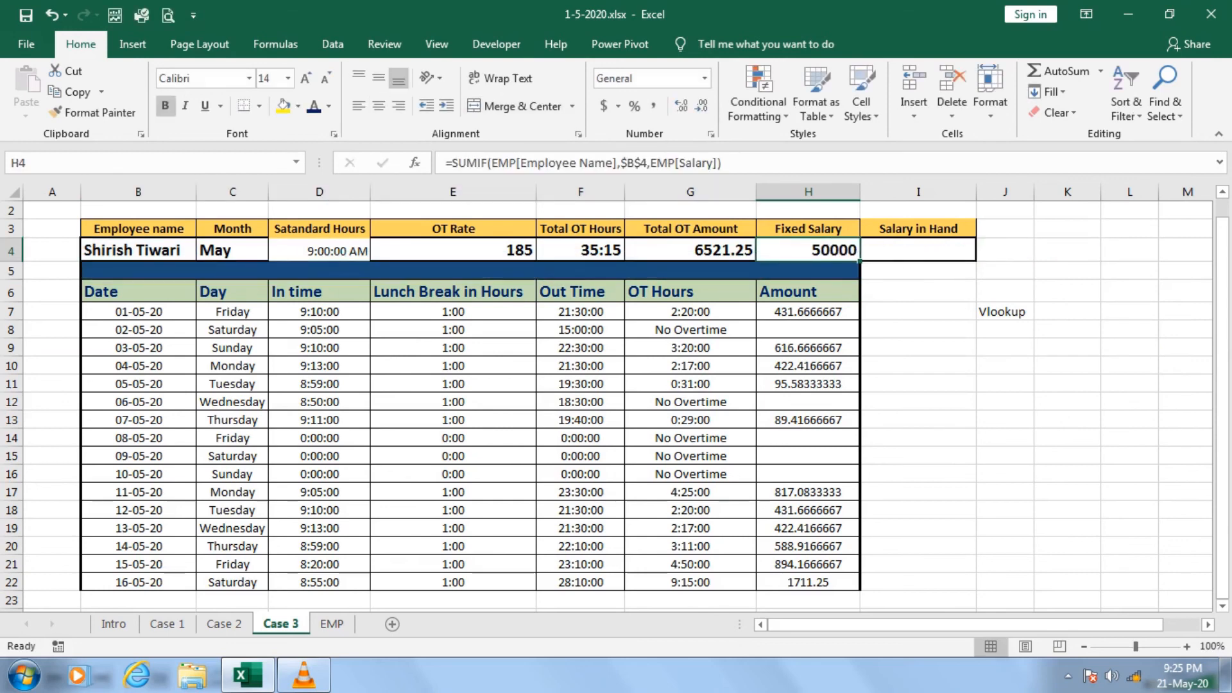
key("Right")
type("=")
key("Left")
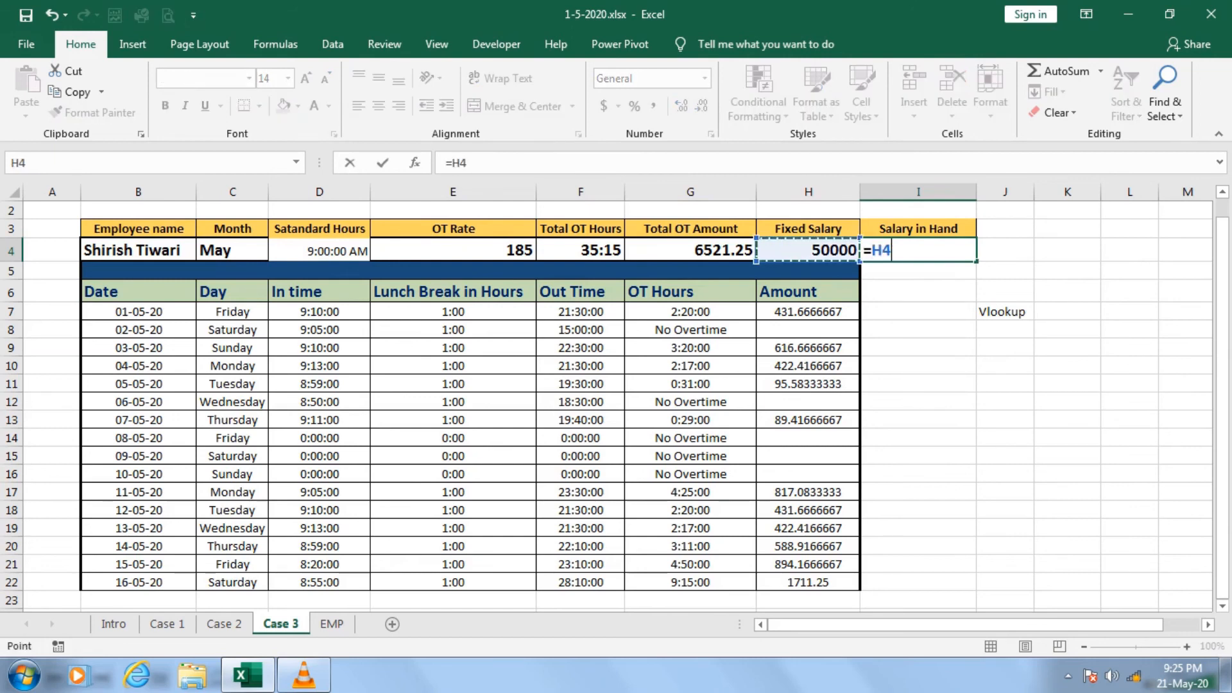
type("+")
key("Left")
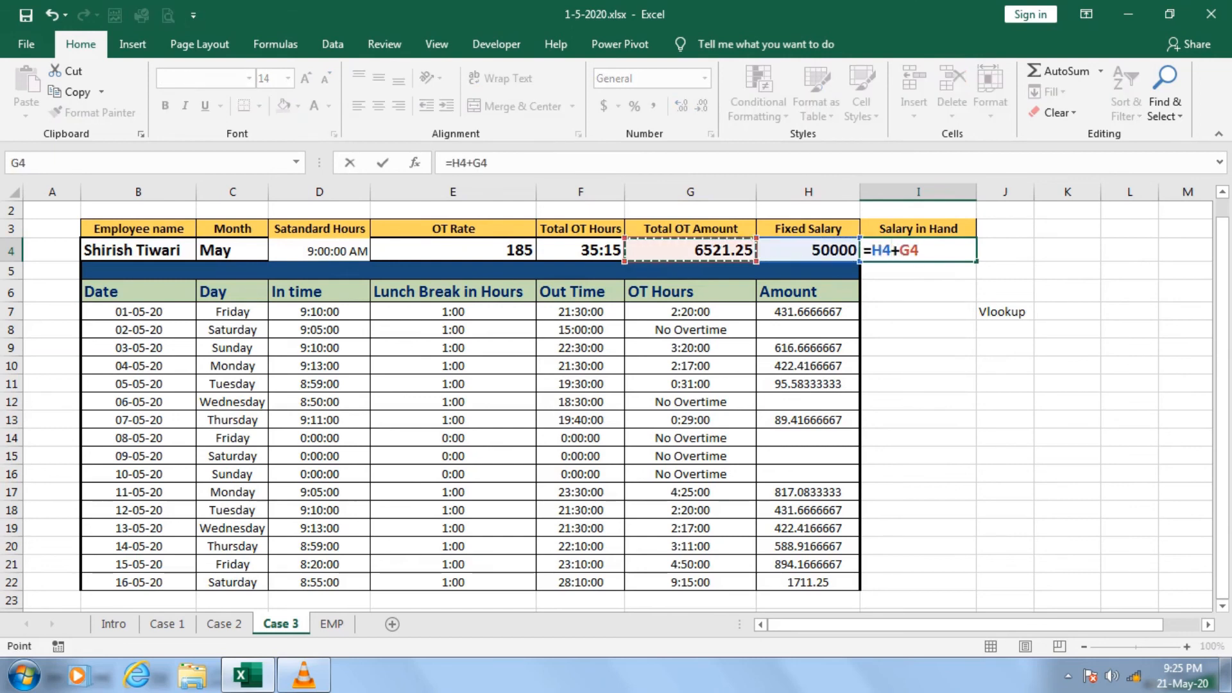
key("Return")
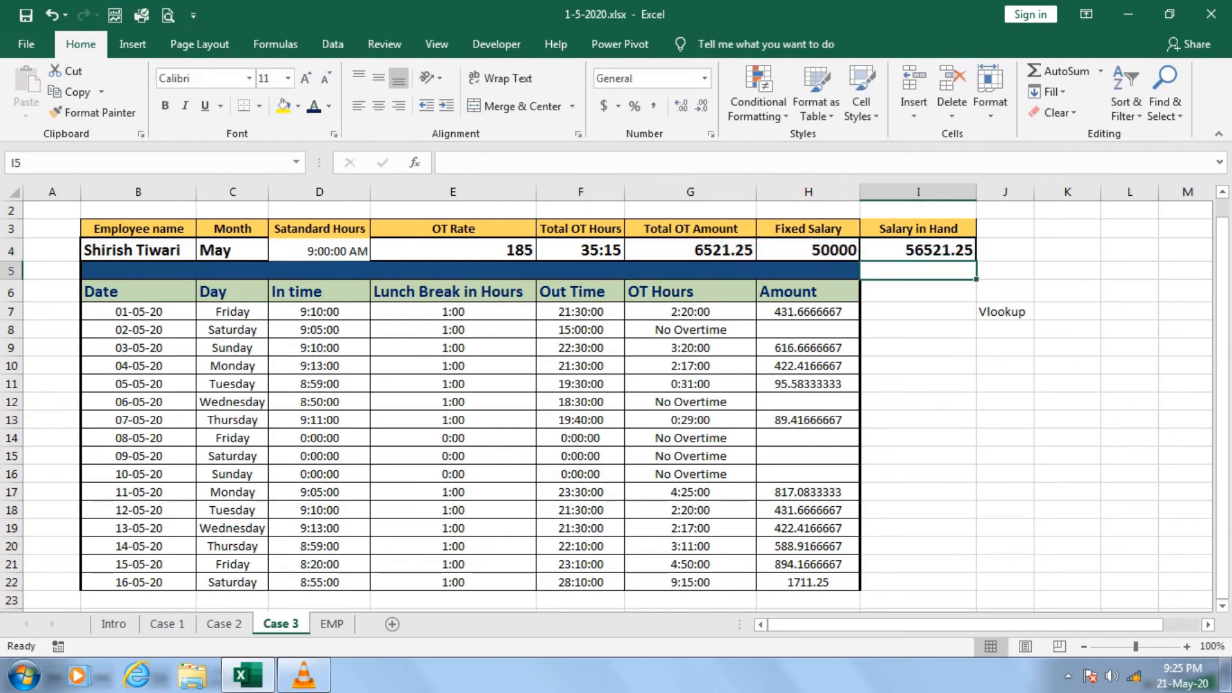
Round Salary in Hand in I4 to zero decimals by wrapping its formula as =ROUND(H4+G4,0).
key("Up")
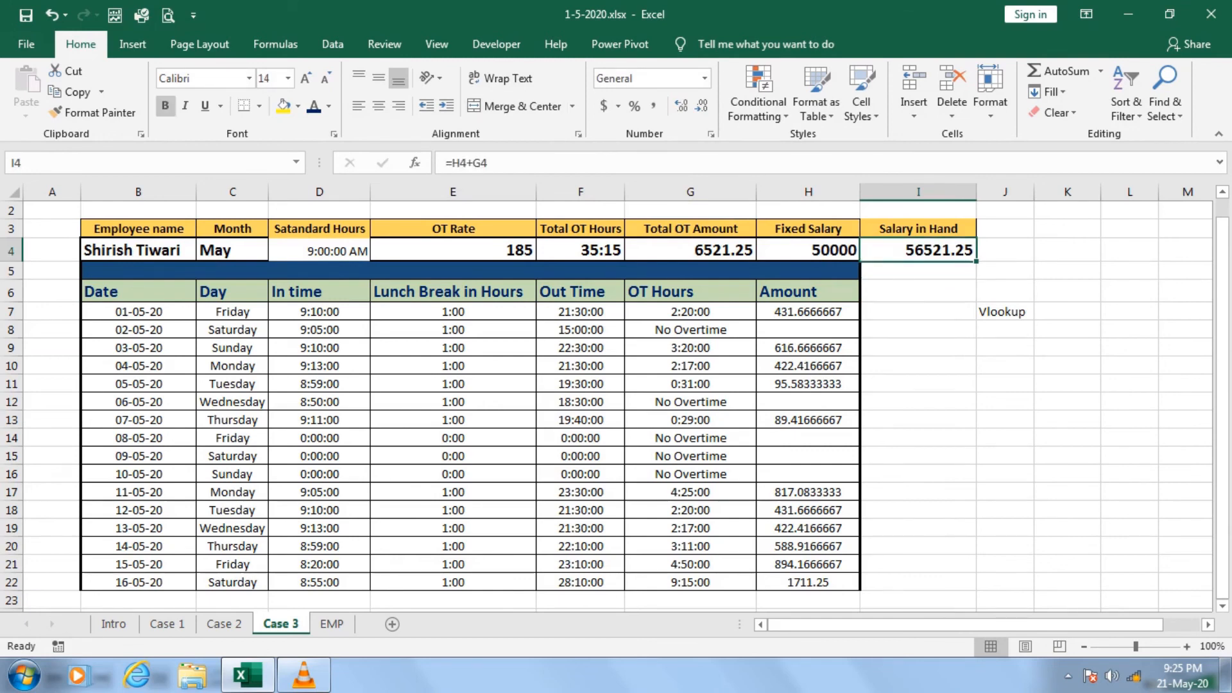
left_click(452, 163)
type("Roun")
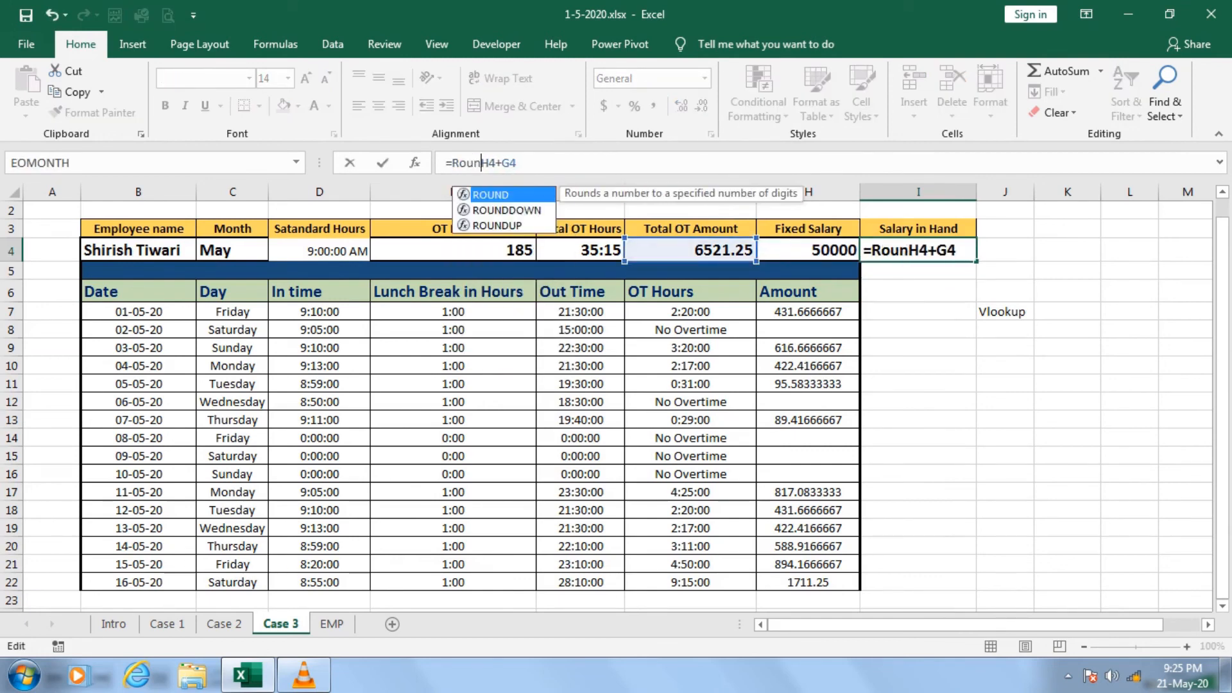
key("Tab")
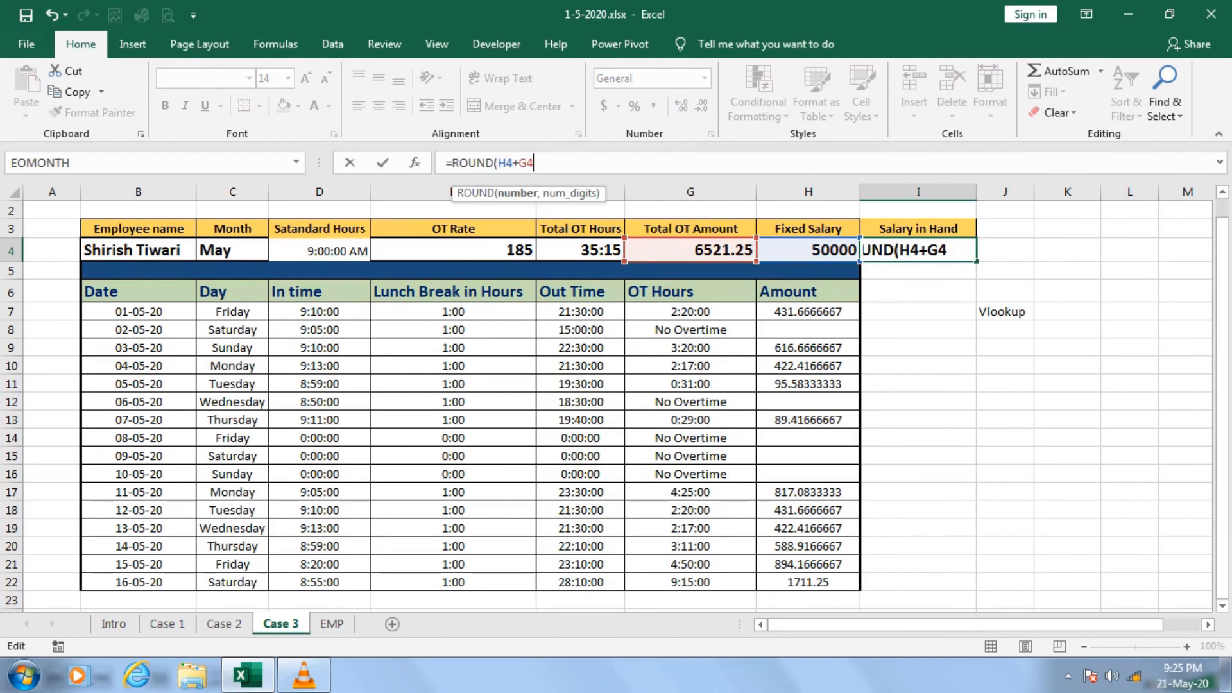
type(",0)")
key("ctrl+Return")
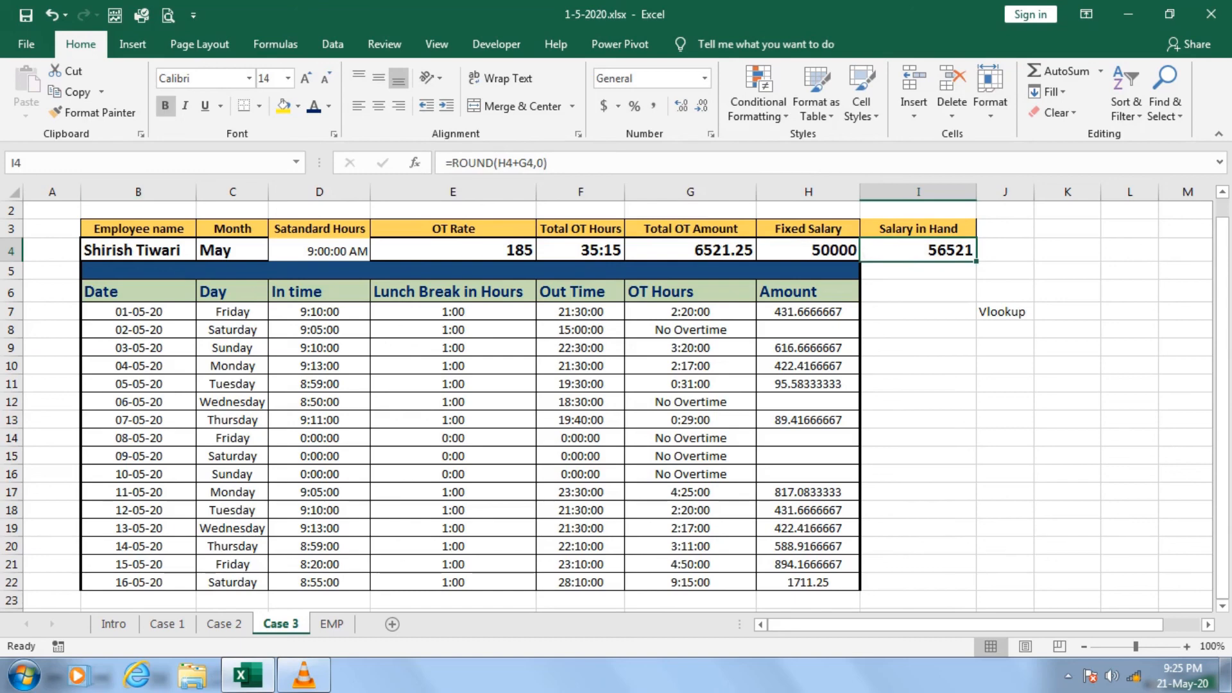
Check the employee data C7:G15 on the EMP sheet and return to Case 3.
left_click(332, 624)
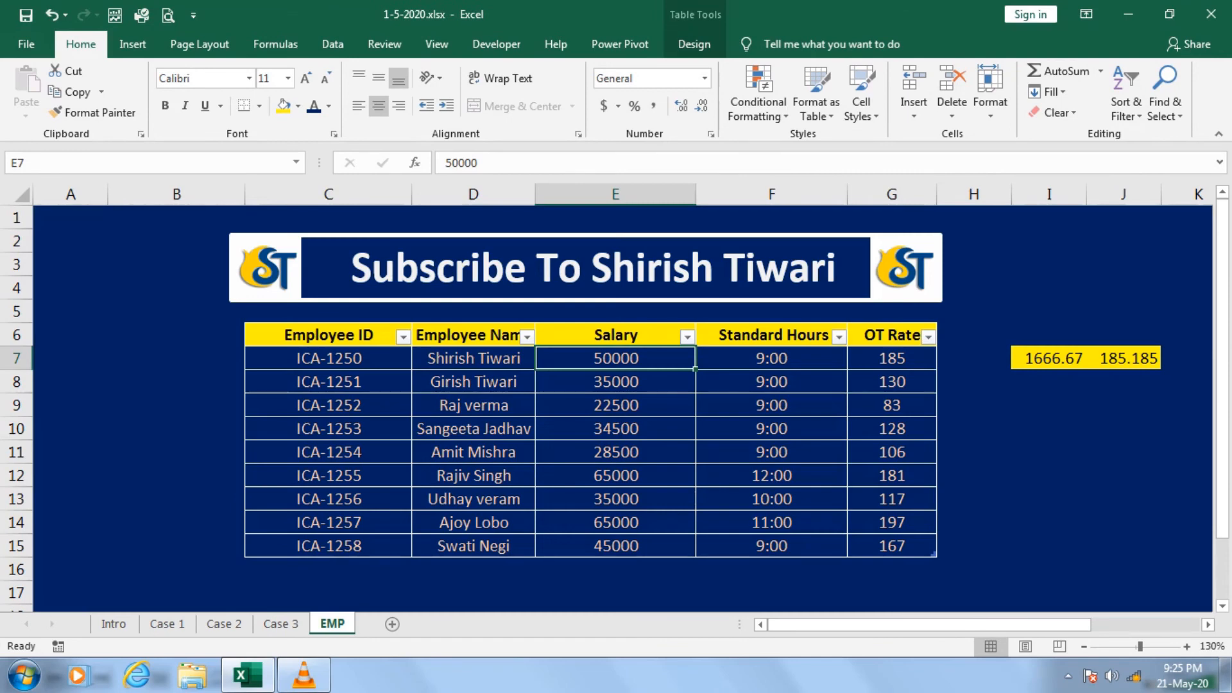
left_click_drag(329, 358, 893, 546)
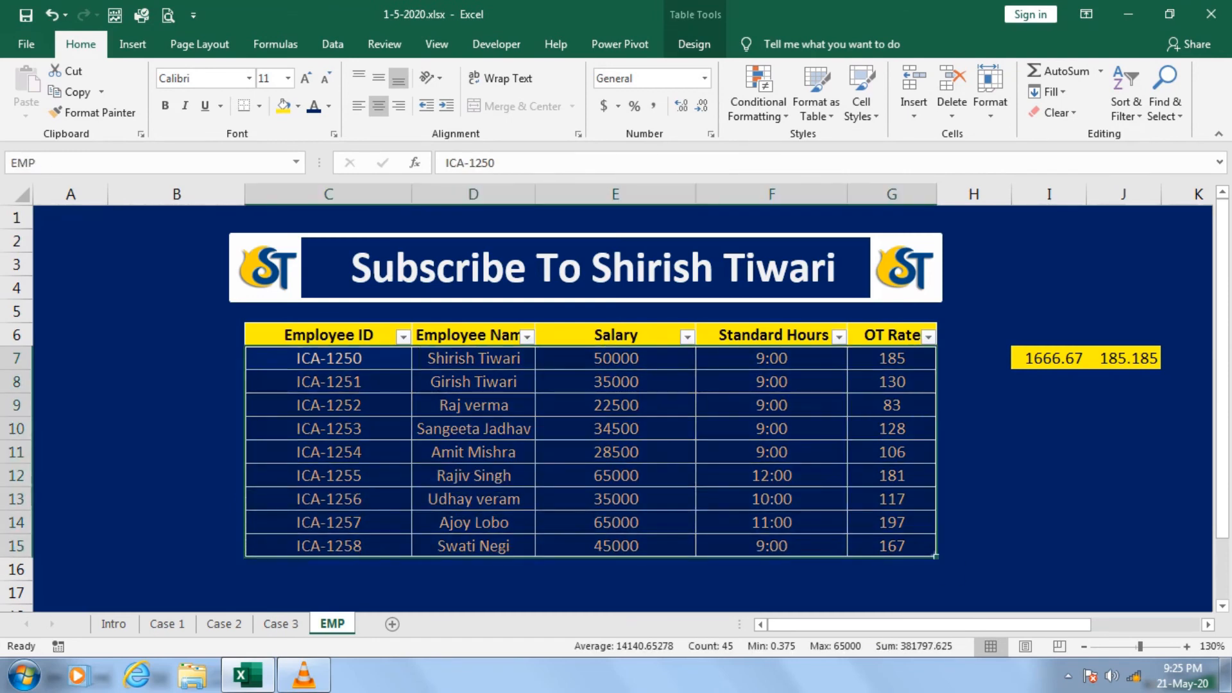
left_click(281, 624)
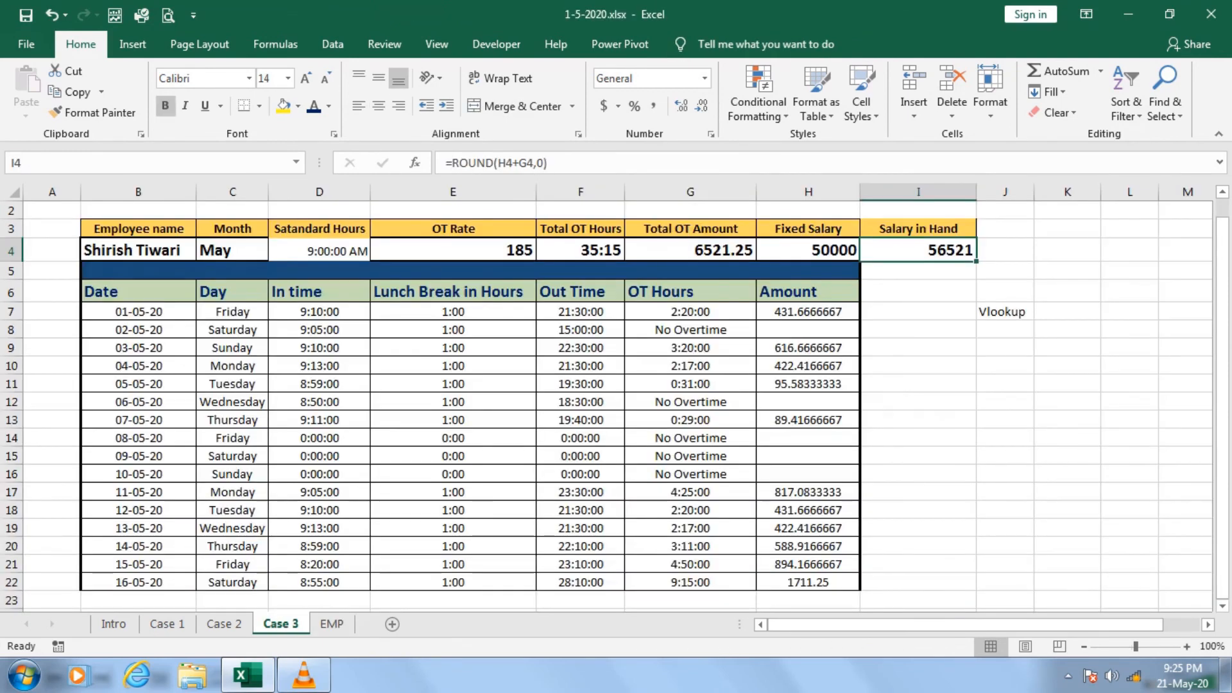
Make the standard hours in D4 bold at font size 16 and delete the Vlookup note in J7.
left_click(319, 250)
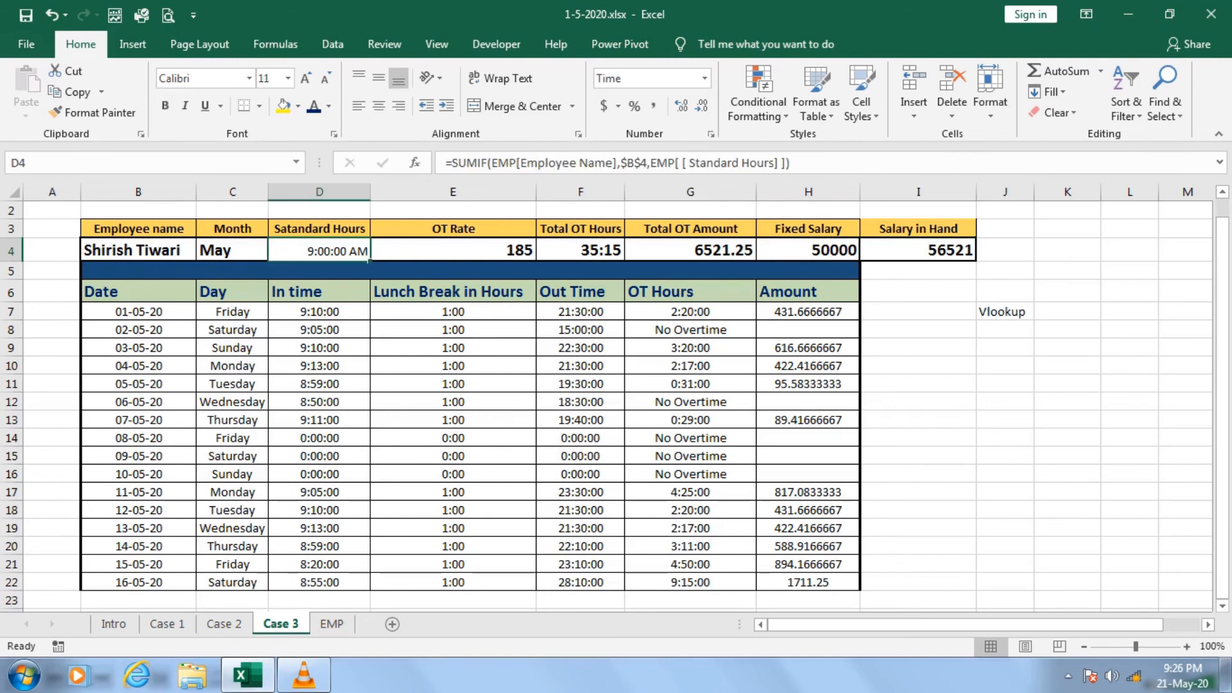
left_click(165, 105)
left_click(306, 77)
left_click(306, 78)
left_click(305, 78)
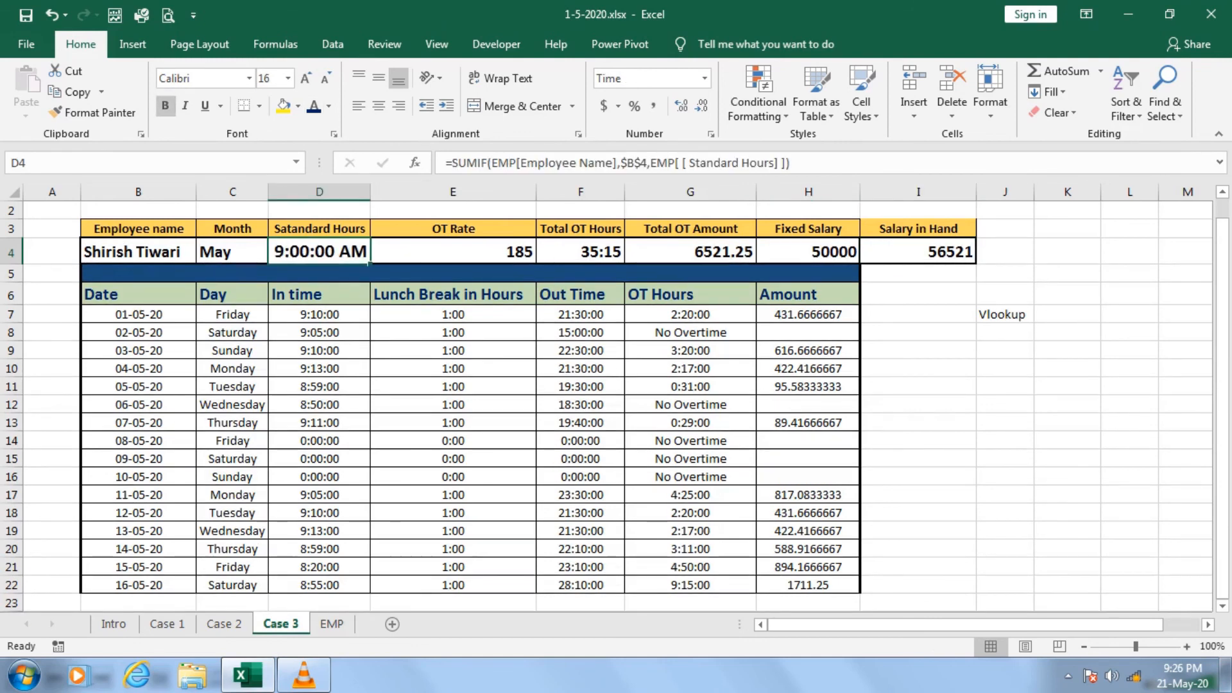
left_click(1004, 314)
key("Delete")
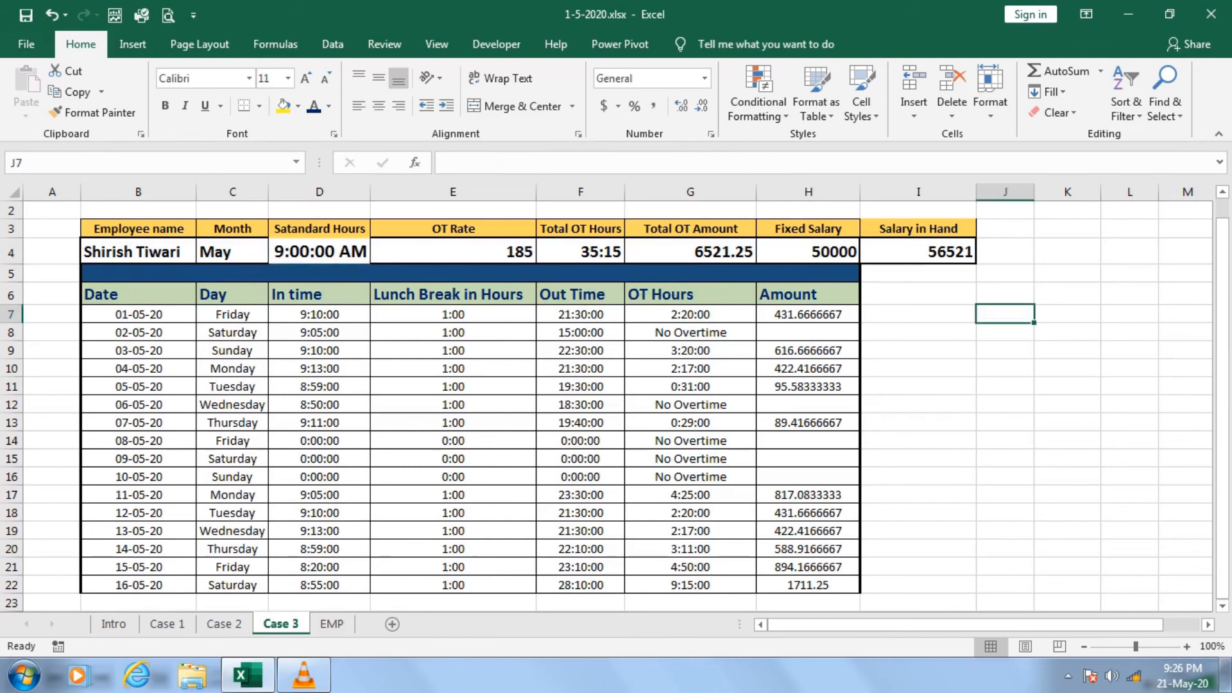
Review the Case 3 timesheet rows, the other case sheets and the EMP table, ending on the Intro sheet.
left_click_drag(808, 314, 452, 458)
key("shift+Down")
key("shift+Down")
key("shift+Down")
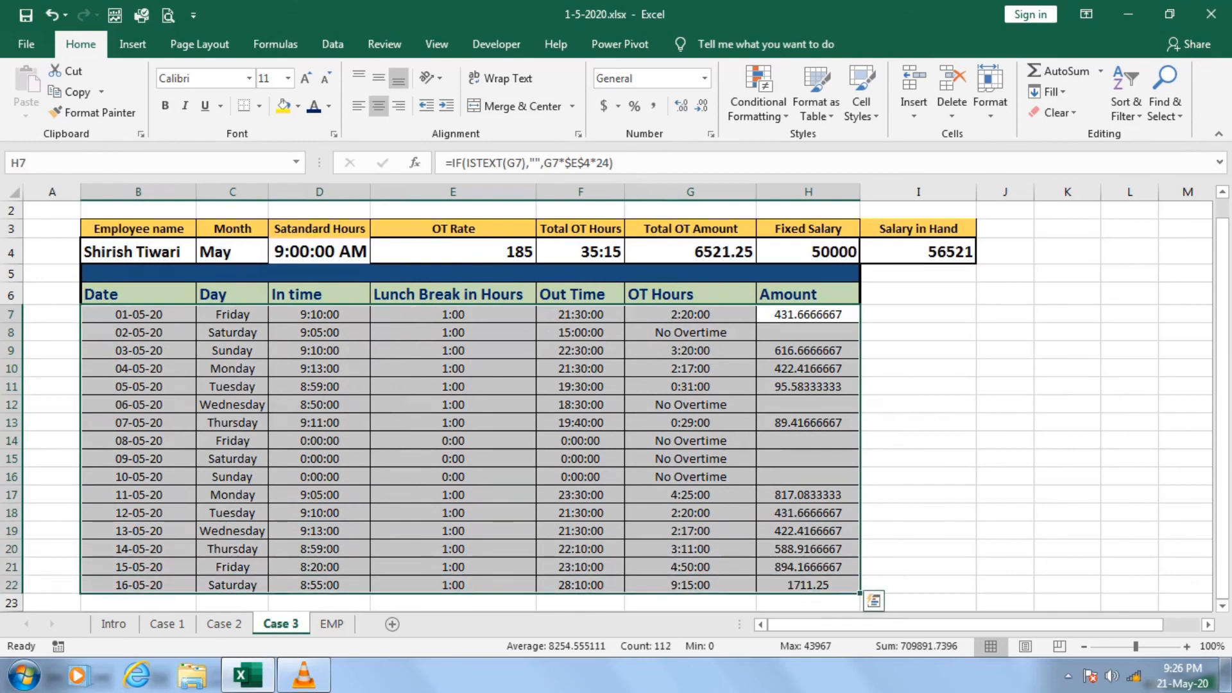
key("Down")
left_click(320, 404)
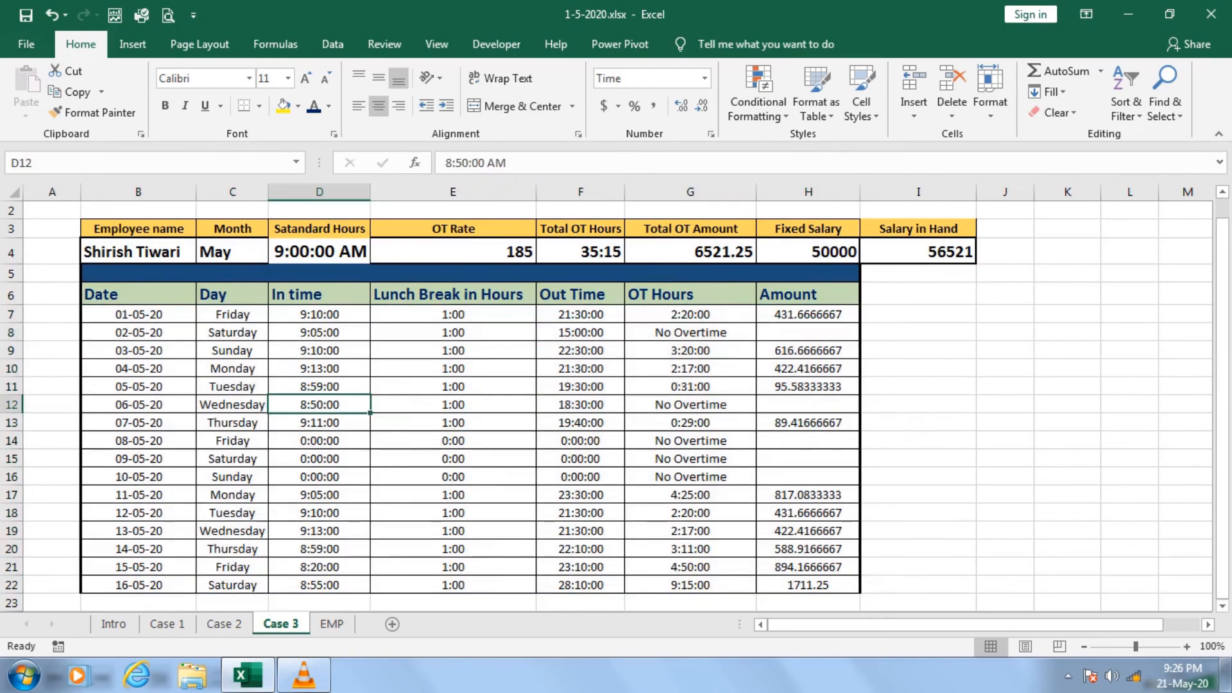
left_click(167, 624)
left_click(224, 624)
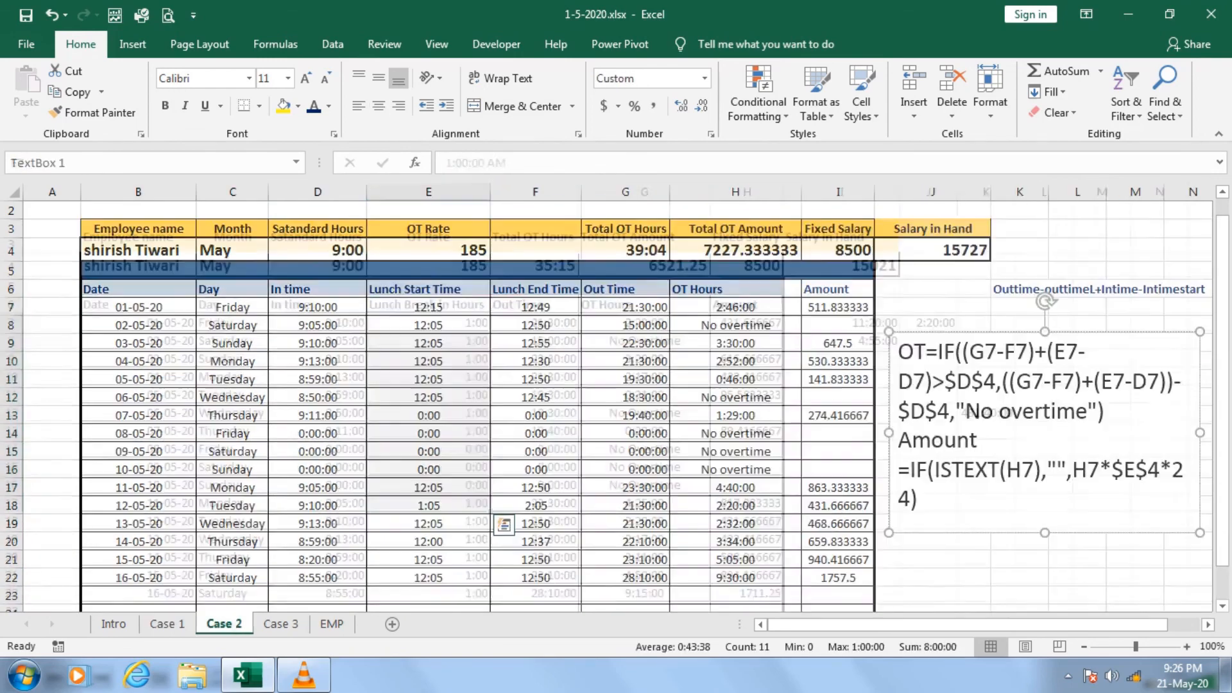
left_click(281, 623)
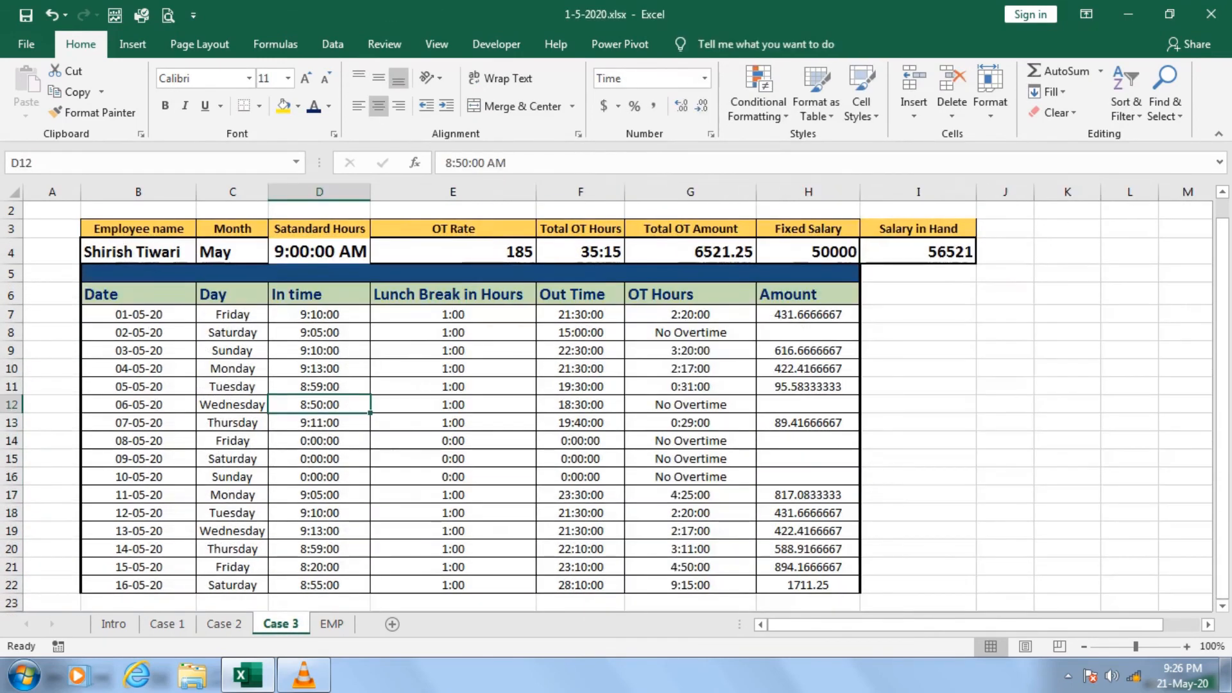
left_click(332, 624)
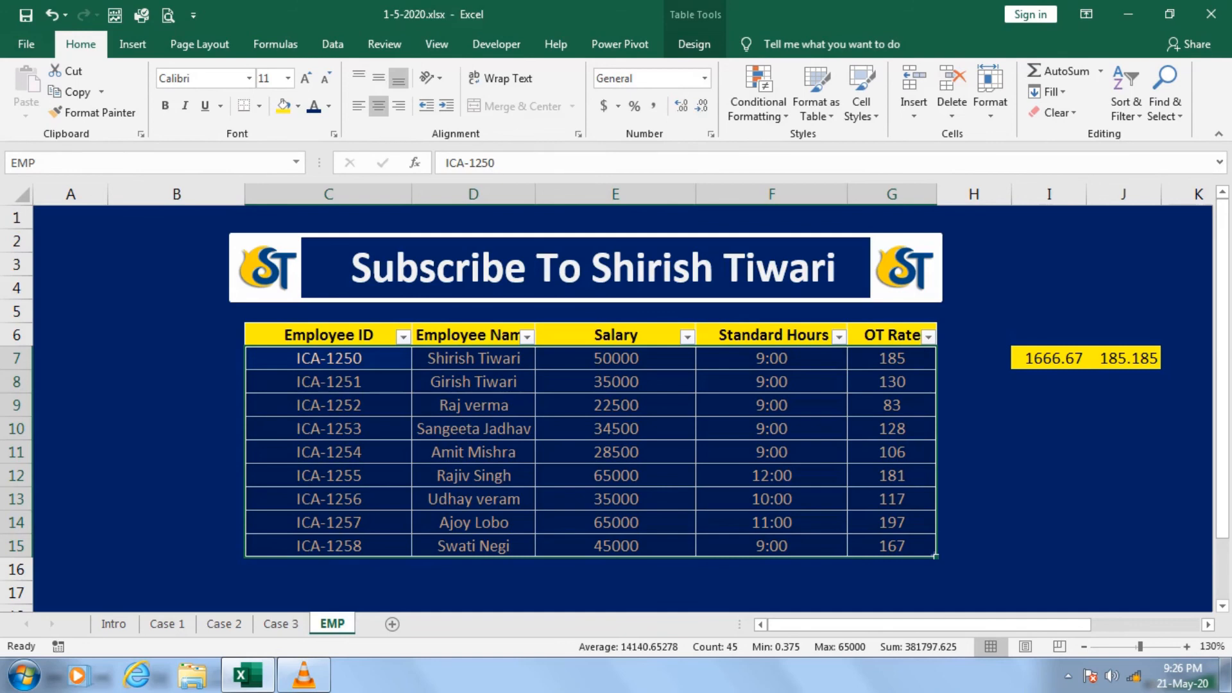
left_click(176, 499)
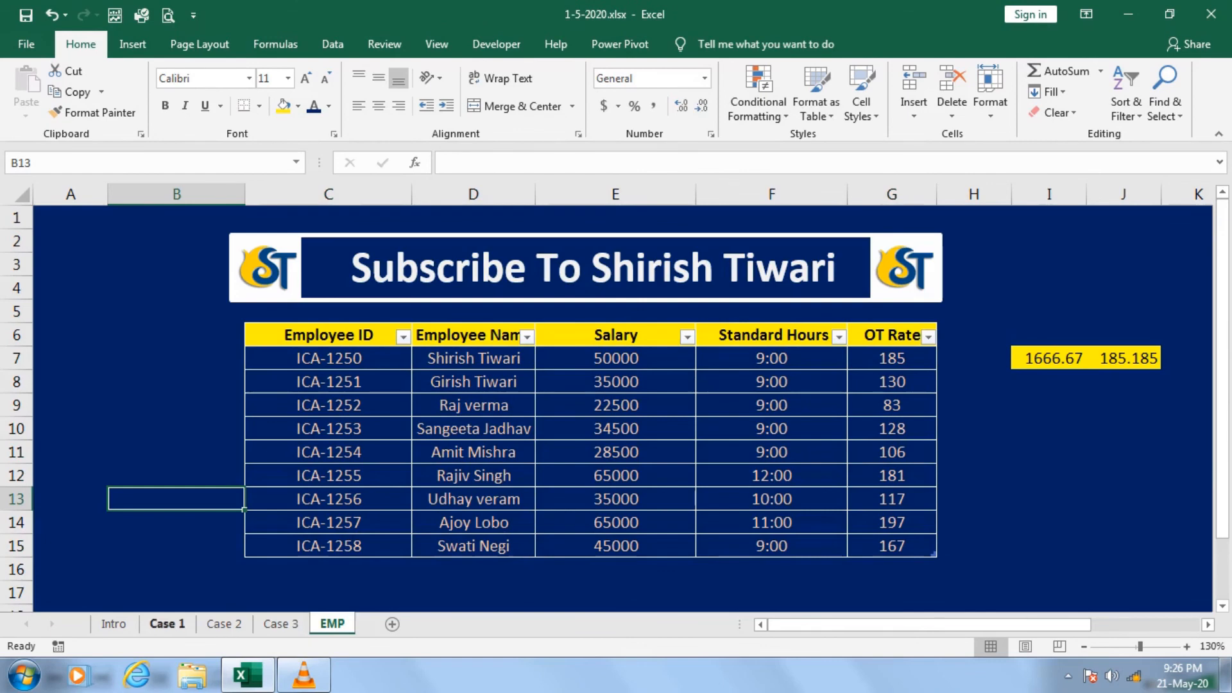
left_click(113, 623)
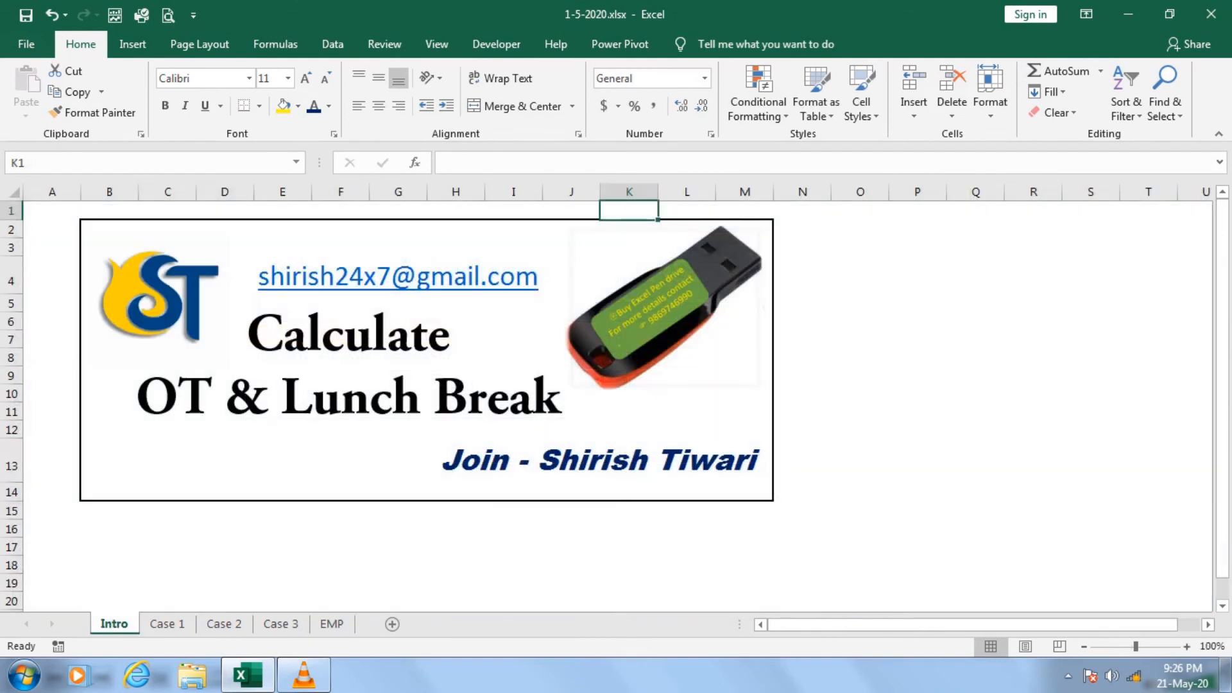